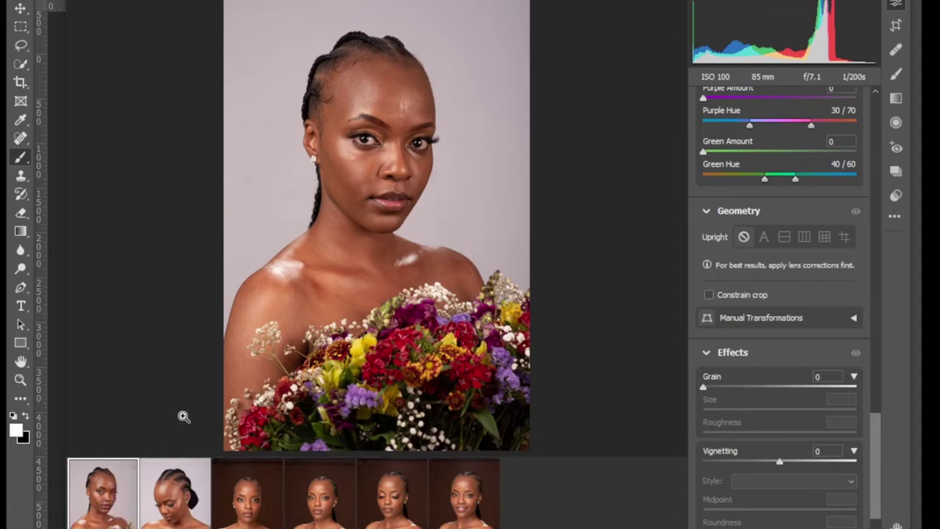
Step: Examine the portrait's skin up close around the forehead, eyes, nose and lips
{"action": "scroll", "coordinate": [393, 90], "scroll_direction": "down", "scroll_amount": 1}
{"action": "left_click", "coordinate": [392, 89]}
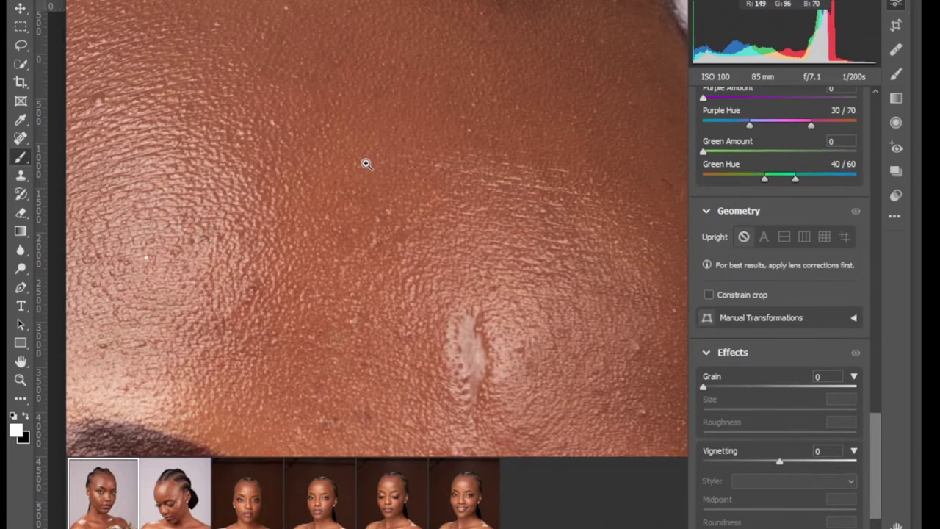
{"action": "left_click", "coordinate": [367, 161]}
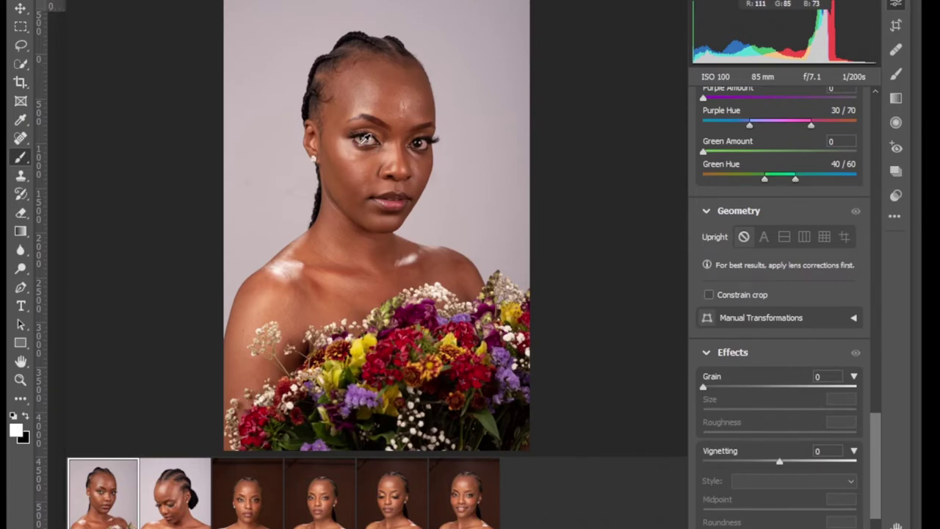
{"action": "left_click", "coordinate": [365, 137]}
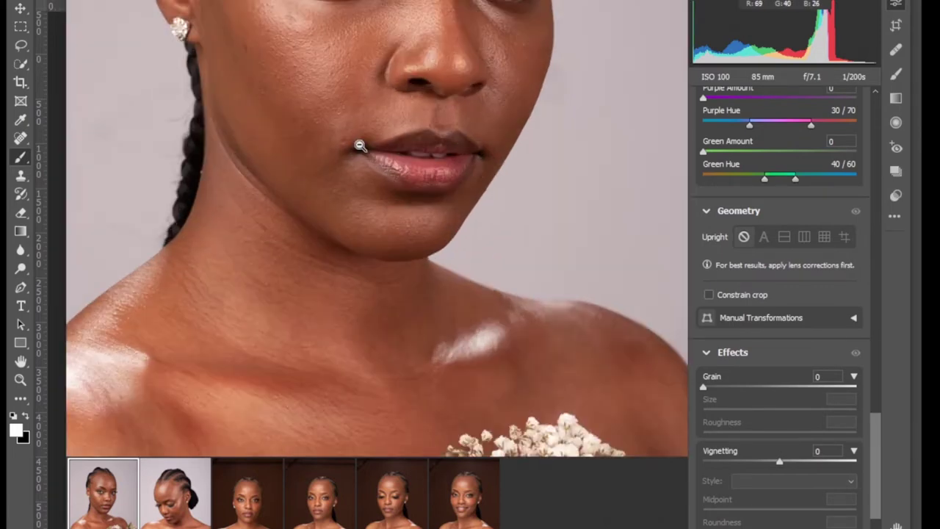
{"action": "left_click_drag", "start_coordinate": [399, 125], "coordinate": [399, 361]}
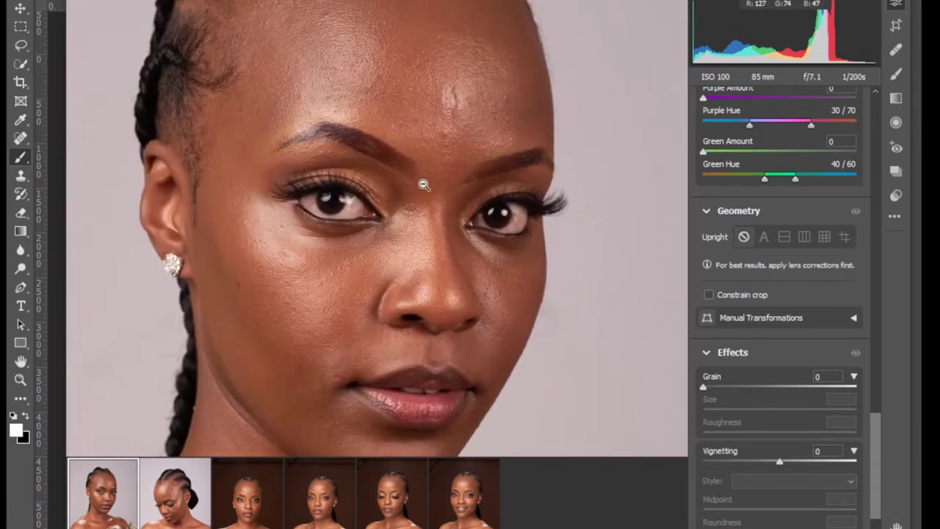
{"action": "left_click", "coordinate": [429, 105]}
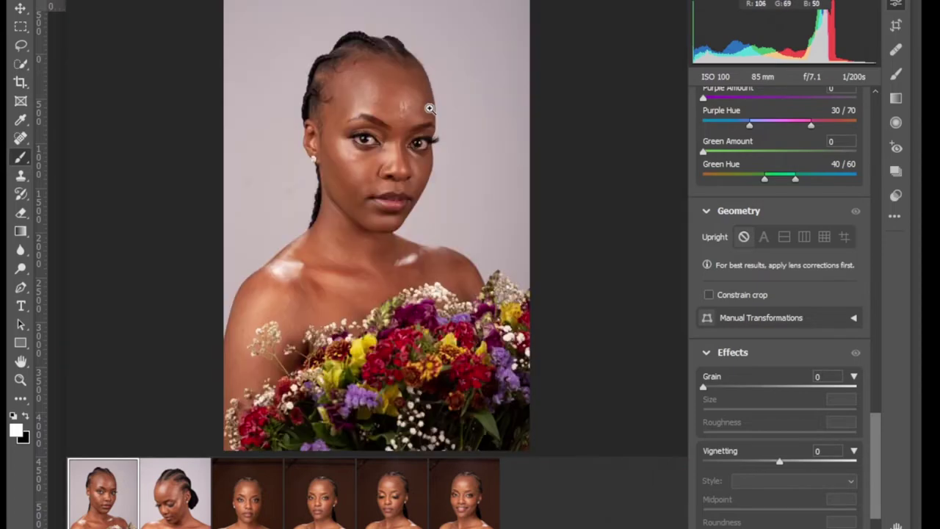
{"action": "left_click", "coordinate": [385, 118]}
{"action": "left_click", "coordinate": [422, 231]}
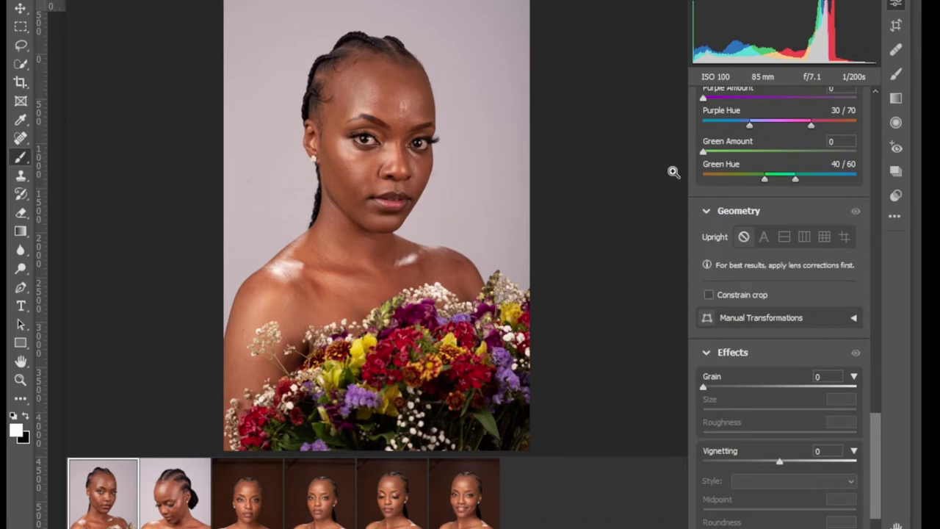
{"action": "key", "text": "ctrl+a"}
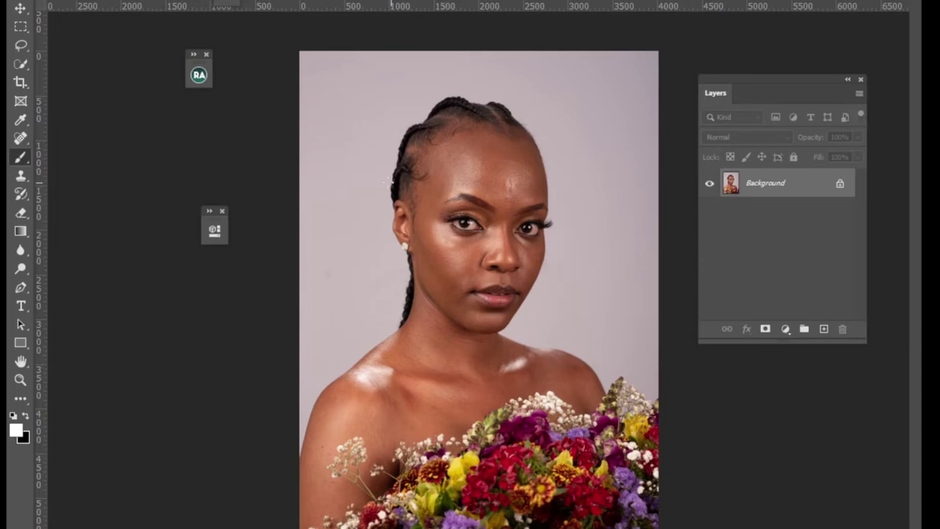
Step: Crop the portrait at the 4:5 (8:10) ratio to the head, shoulders and upper edge of the flowers
{"action": "left_click", "coordinate": [20, 82]}
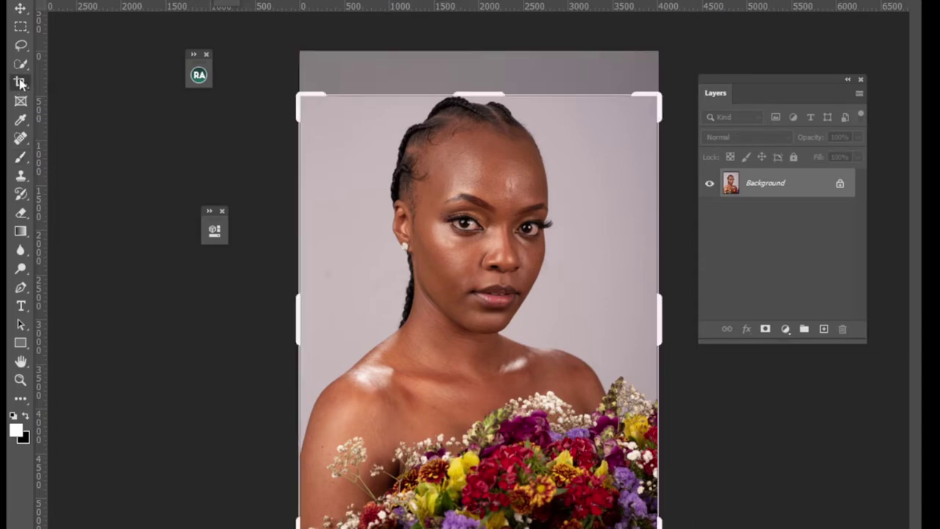
{"action": "left_click", "coordinate": [110, 6]}
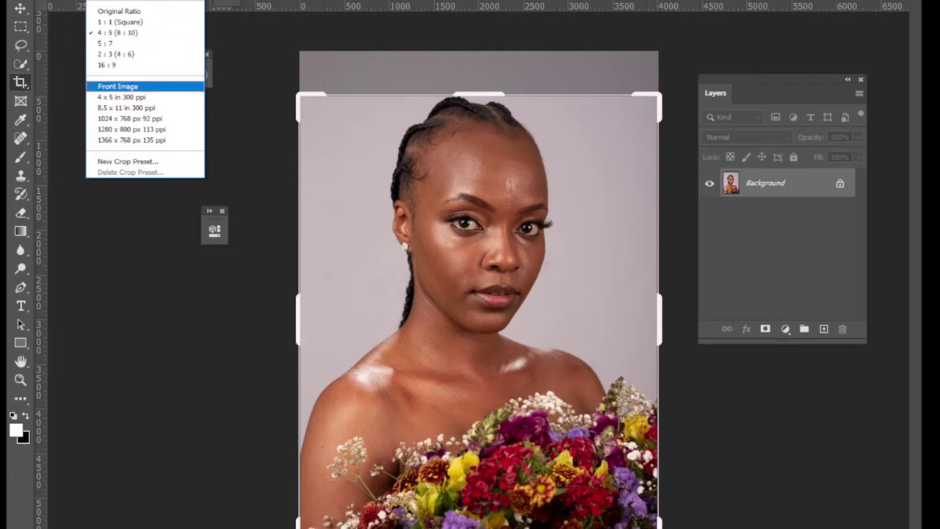
{"action": "left_click", "coordinate": [117, 86]}
{"action": "left_click_drag", "start_coordinate": [479, 523], "coordinate": [477, 512]}
{"action": "left_click_drag", "start_coordinate": [484, 427], "coordinate": [493, 424]}
{"action": "left_click_drag", "start_coordinate": [490, 525], "coordinate": [489, 505]}
{"action": "left_click_drag", "start_coordinate": [483, 379], "coordinate": [483, 367]}
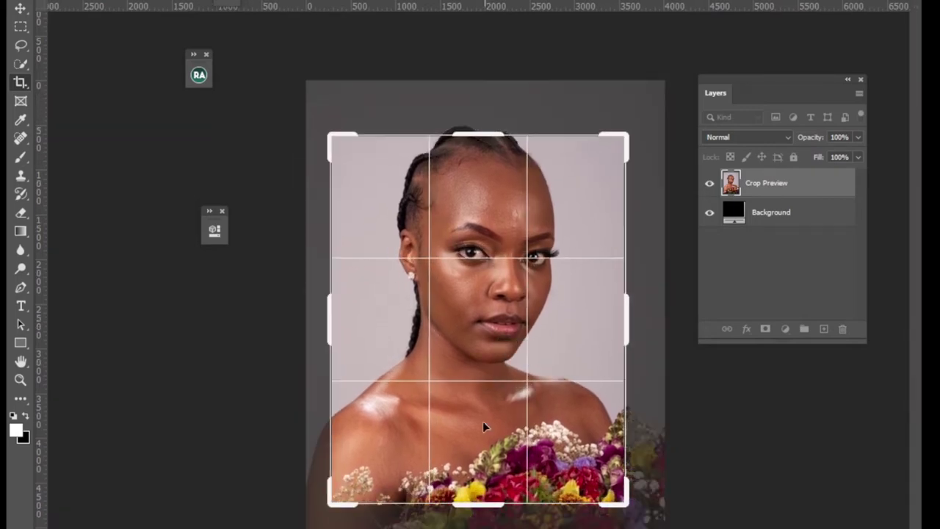
{"action": "left_click_drag", "start_coordinate": [467, 505], "coordinate": [479, 441]}
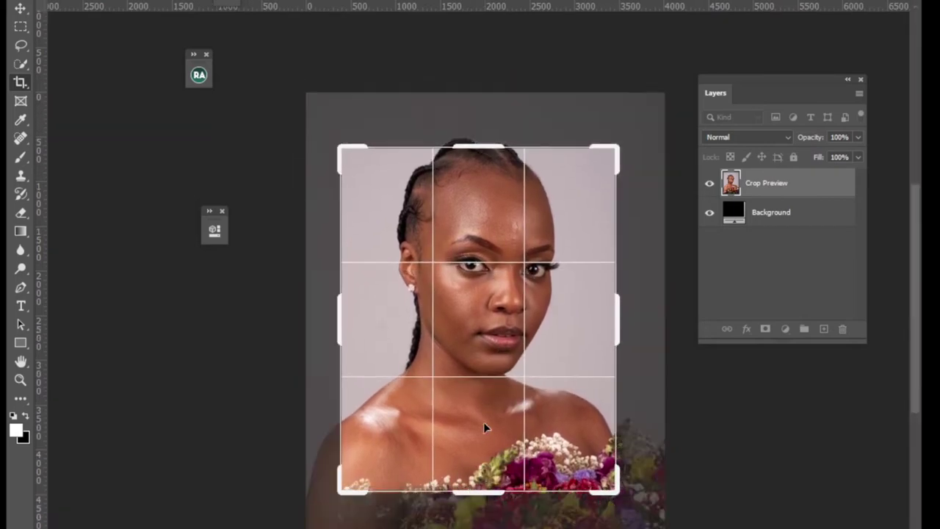
{"action": "key", "text": "Return"}
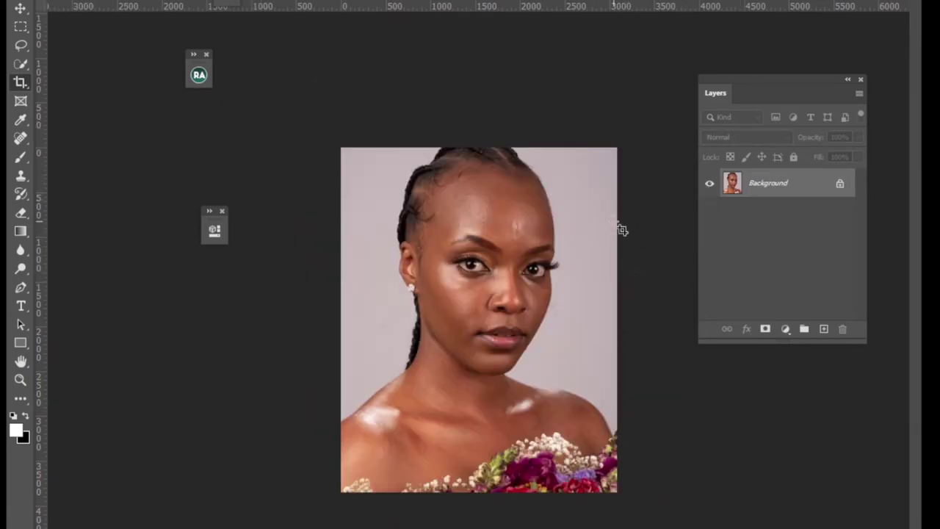
Step: Move the floating Layers panel farther away from the face in the cropped portrait
{"action": "key", "text": "ctrl+plus"}
{"action": "key", "text": "ctrl+plus"}
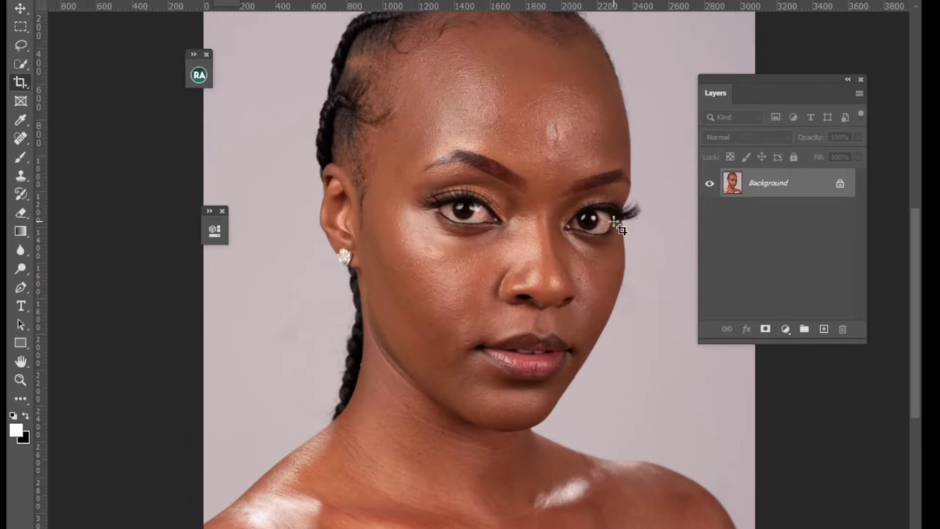
{"action": "left_click", "coordinate": [849, 80]}
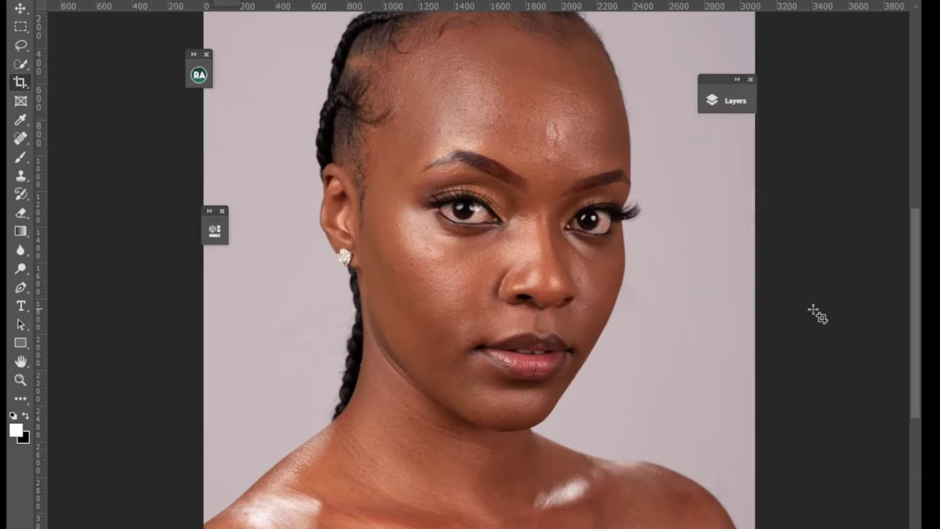
{"action": "scroll", "coordinate": [908, 328], "scroll_direction": "down", "scroll_amount": 3}
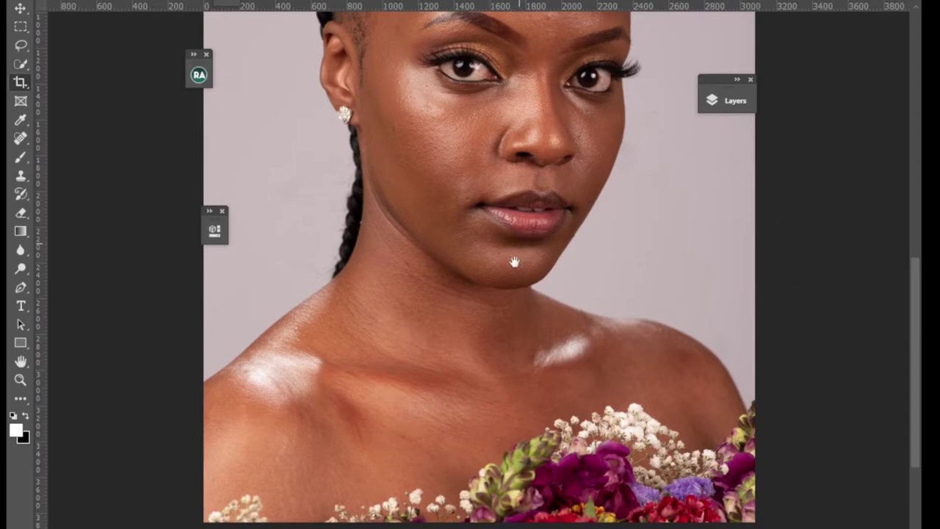
{"action": "scroll", "coordinate": [514, 263], "scroll_direction": "up", "scroll_amount": 4}
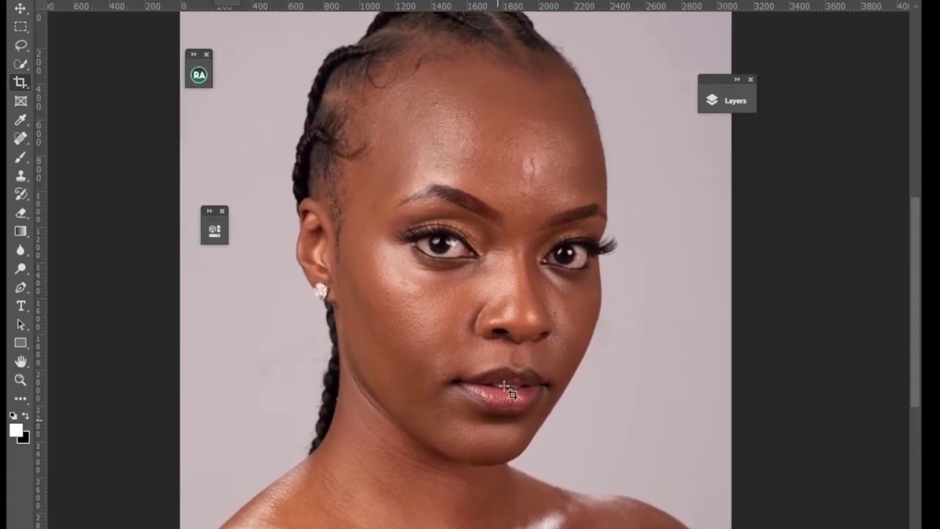
{"action": "left_click", "coordinate": [732, 99]}
{"action": "left_click_drag", "start_coordinate": [647, 99], "coordinate": [801, 87]}
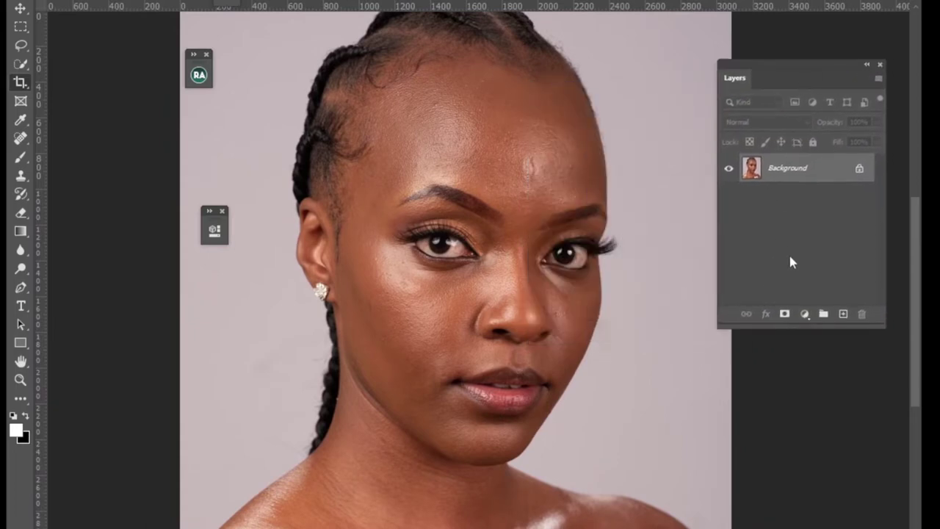
Step: Add a Curves adjustment layer and slightly raise the curve from a point sampled on the forehead
{"action": "left_click", "coordinate": [806, 315]}
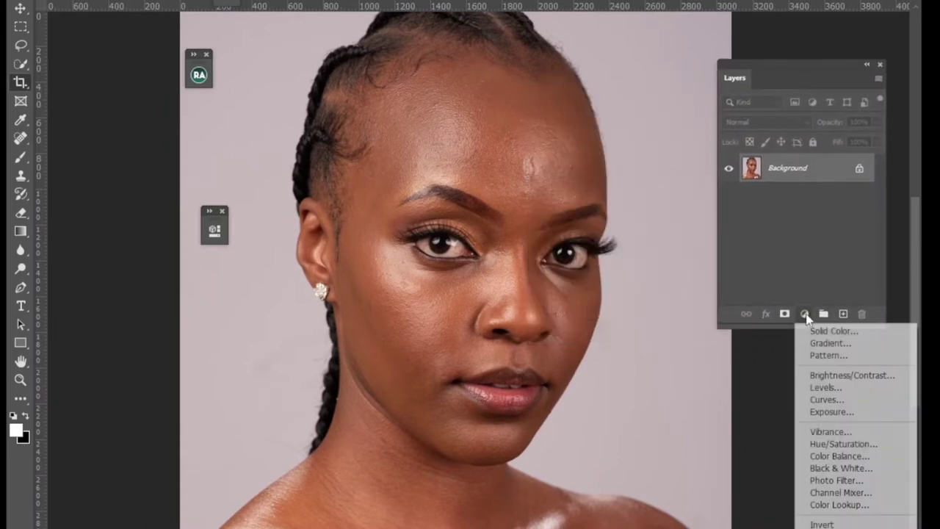
{"action": "left_click", "coordinate": [820, 400]}
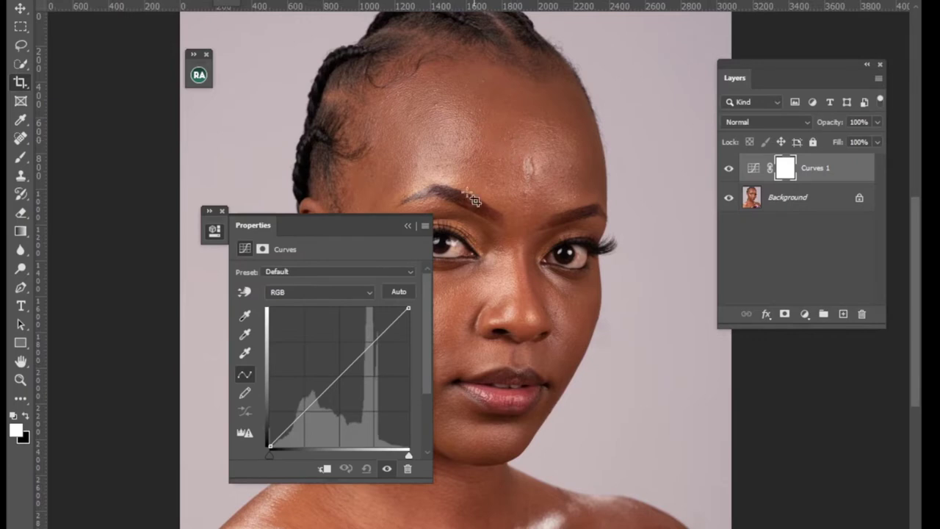
{"action": "left_click", "coordinate": [244, 291]}
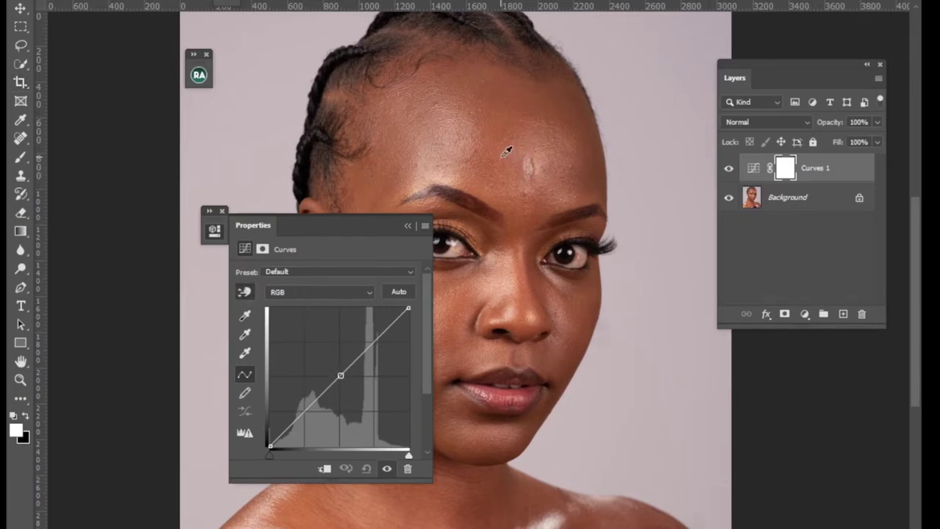
{"action": "left_click_drag", "start_coordinate": [506, 148], "coordinate": [504, 140]}
{"action": "left_click", "coordinate": [408, 227]}
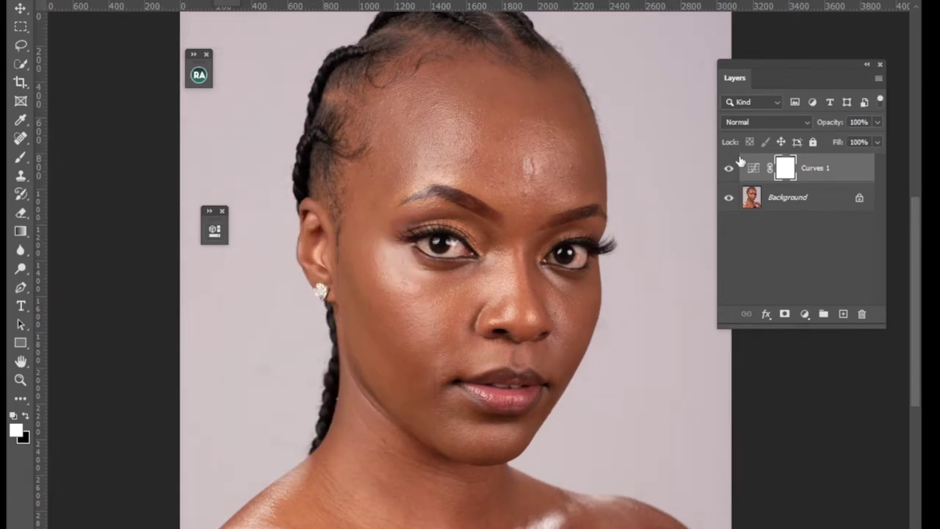
Step: Invert the Curves layer's mask and brush the brightening back over the face in white, comparing with the layer hidden
{"action": "key", "text": "ctrl+i"}
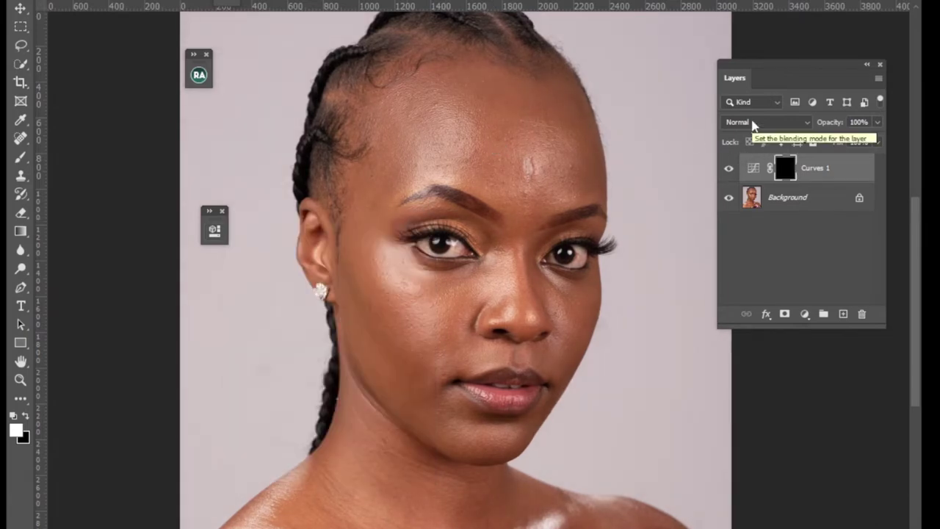
{"action": "right_click", "coordinate": [20, 156]}
{"action": "left_click", "coordinate": [65, 154]}
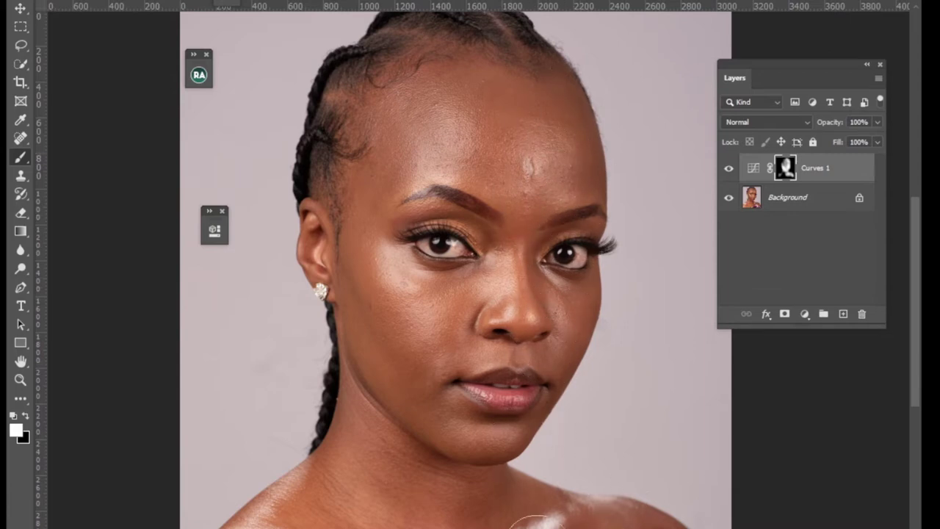
{"action": "left_click", "coordinate": [729, 168]}
{"action": "left_click", "coordinate": [729, 169]}
Step: Merge the Curves layer with the Background layer, reduce the brush size and close the collapsed Properties panel
{"action": "left_click", "coordinate": [786, 198], "text": "shift"}
{"action": "right_click", "coordinate": [790, 201]}
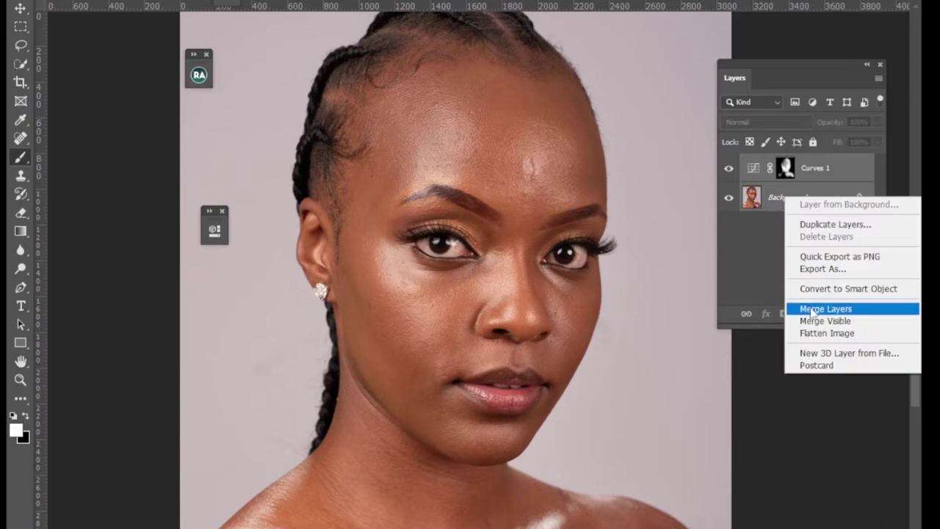
{"action": "left_click", "coordinate": [809, 313]}
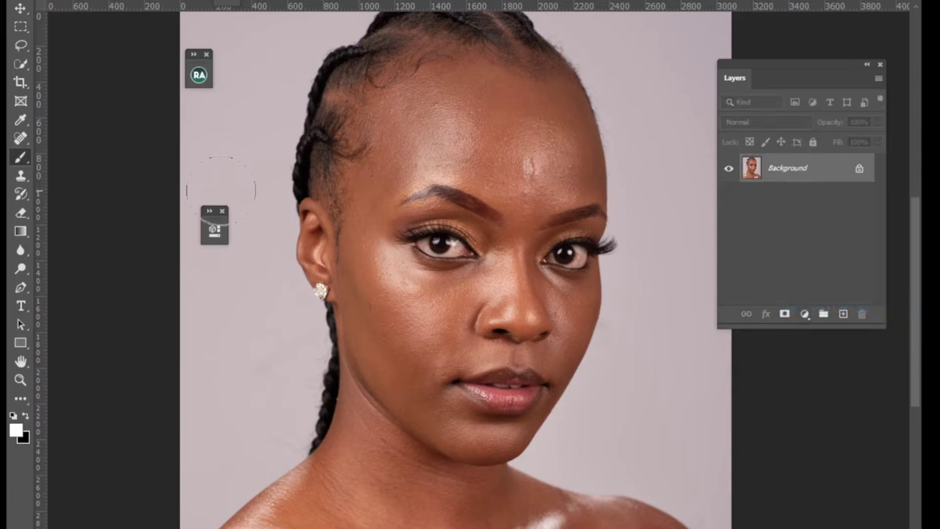
{"action": "key", "text": "bracketleft"}
{"action": "key", "text": "bracketleft"}
{"action": "key", "text": "bracketleft"}
{"action": "left_click", "coordinate": [222, 210]}
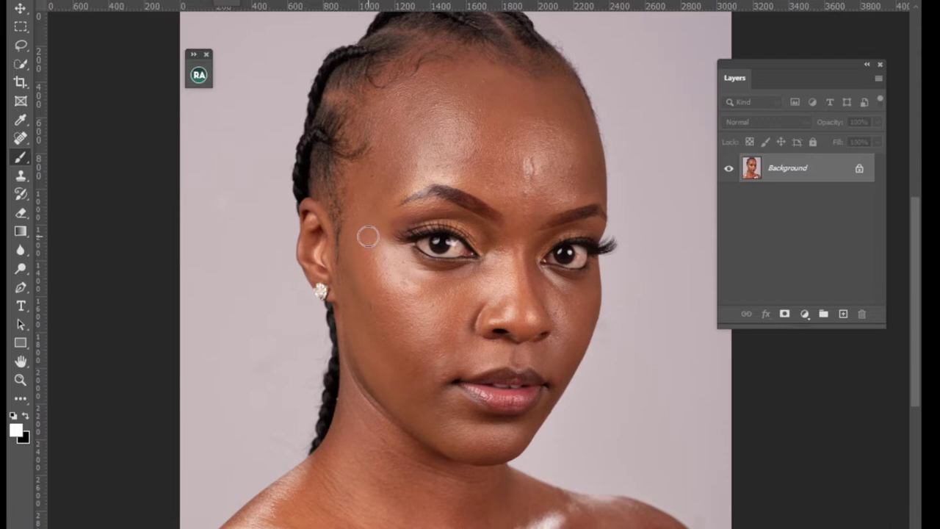
Step: Duplicate the Background layer twice, naming the upper copy "teture" and the lower copy "color"
{"action": "key", "text": "ctrl+j"}
{"action": "key", "text": "ctrl+j"}
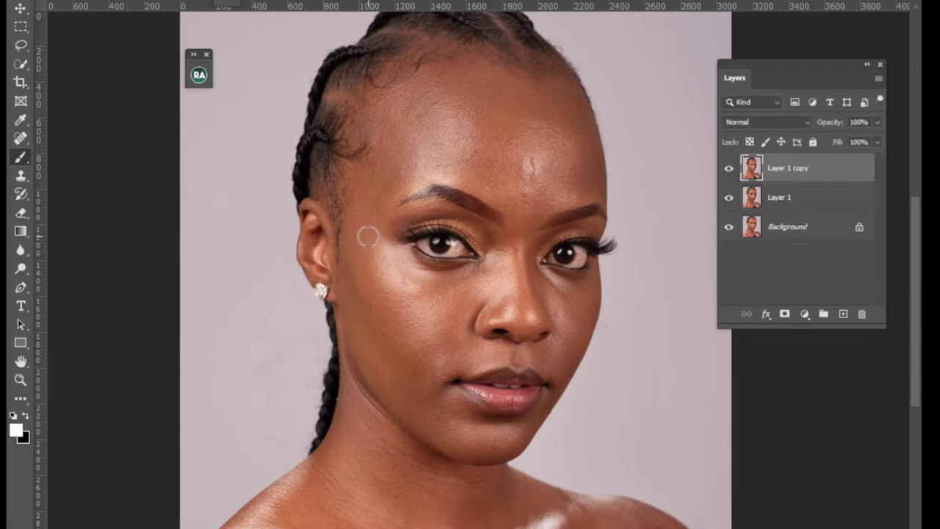
{"action": "double_click", "coordinate": [784, 171]}
{"action": "type", "text": "teture"}
{"action": "double_click", "coordinate": [780, 197]}
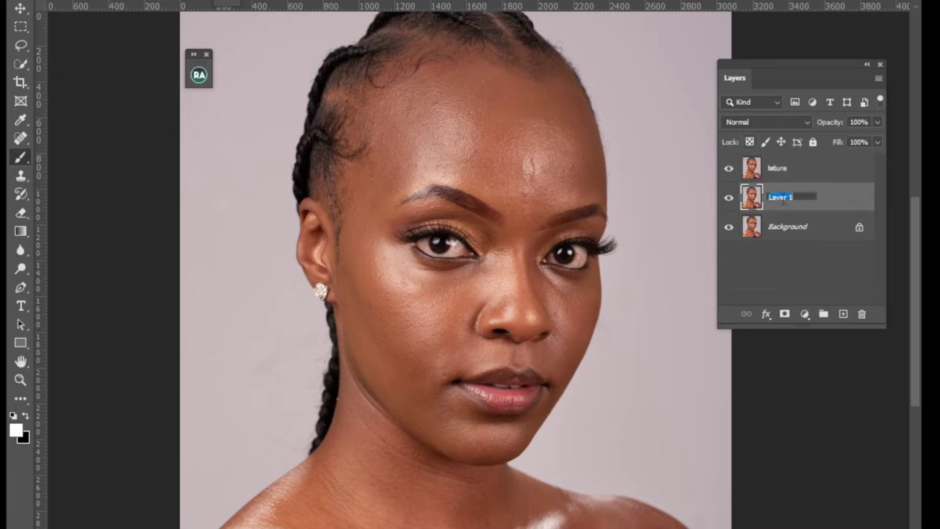
{"action": "type", "text": "color"}
{"action": "left_click", "coordinate": [801, 177]}
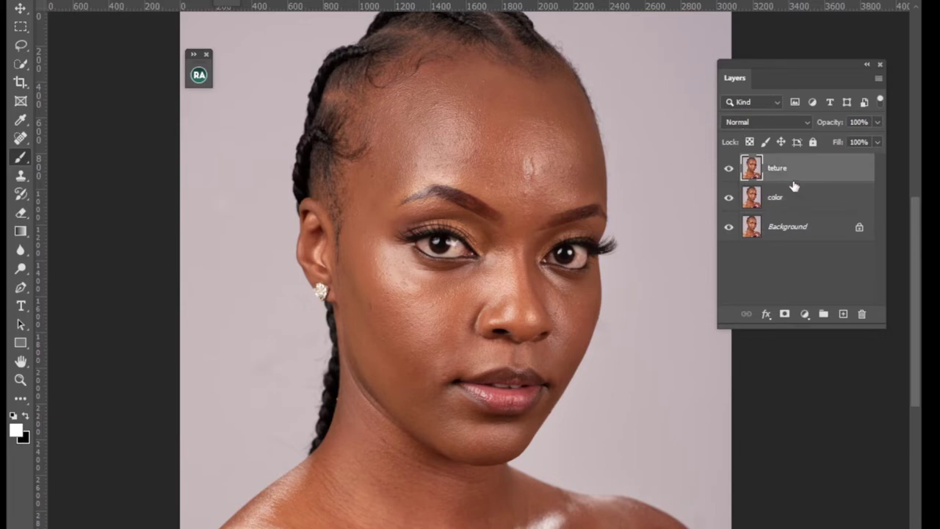
Step: Hide the teture layer and open the Gaussian Blur filter on the color layer
{"action": "left_click", "coordinate": [730, 169]}
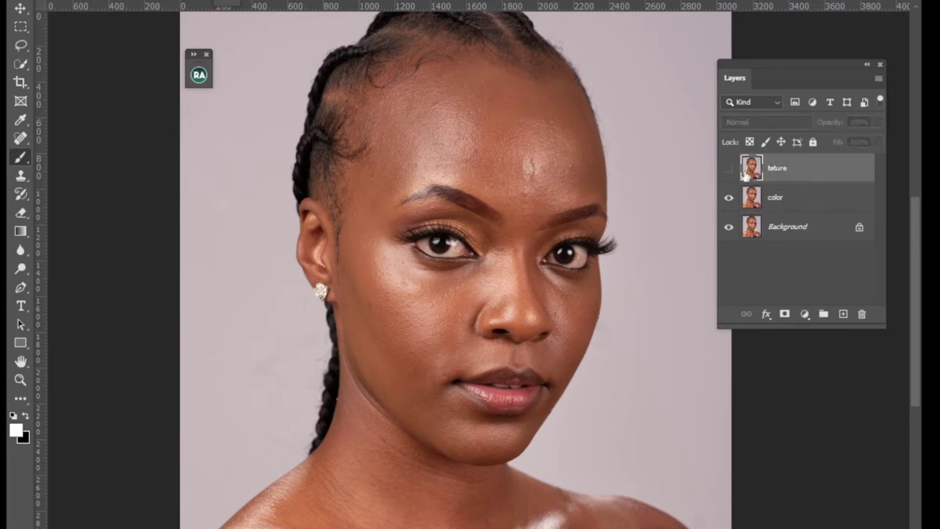
{"action": "left_click", "coordinate": [783, 202]}
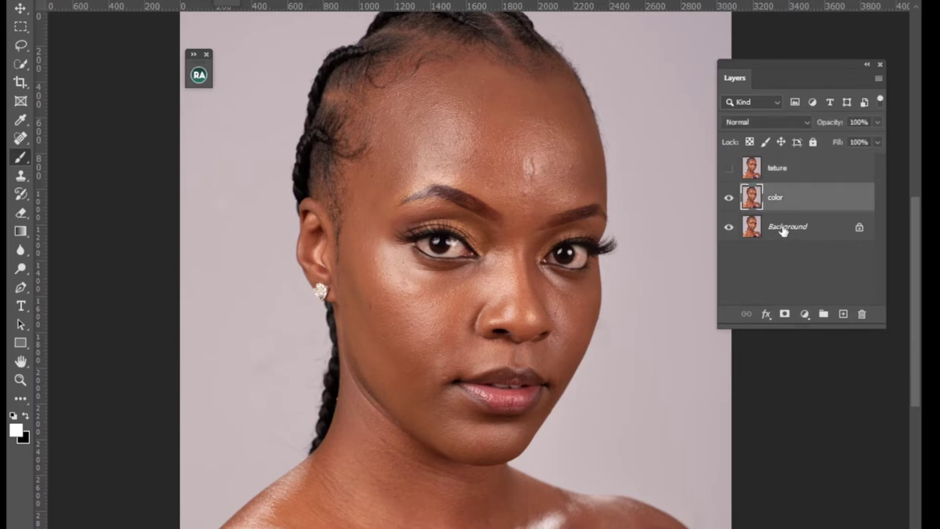
{"action": "key", "text": "alt+t"}
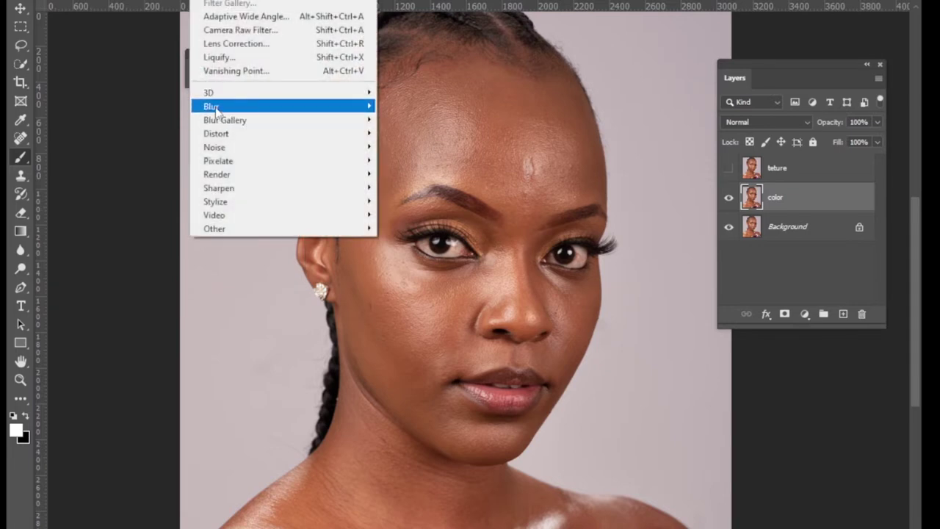
{"action": "mouse_move", "coordinate": [217, 108]}
{"action": "left_click", "coordinate": [405, 158]}
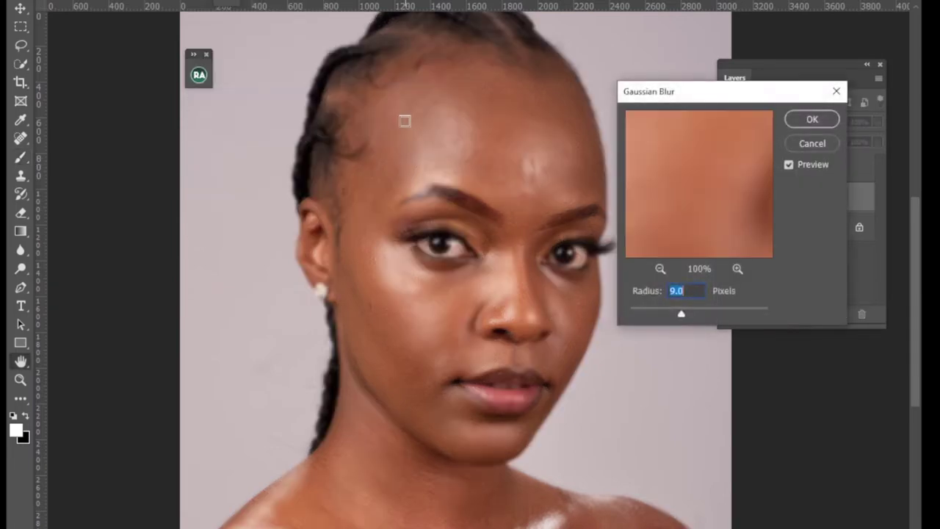
{"action": "left_click_drag", "start_coordinate": [657, 188], "coordinate": [720, 180]}
{"action": "left_click_drag", "start_coordinate": [766, 96], "coordinate": [742, 112]}
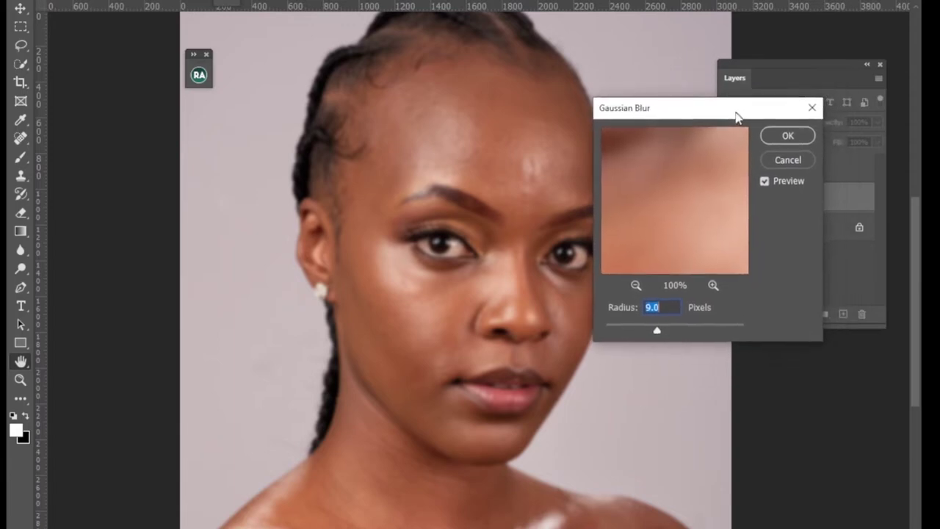
Step: Lower the blur radius to 0.1 pixels and examine the forehead, nose and cheek skin in the filter preview at 25%
{"action": "left_click", "coordinate": [663, 226]}
{"action": "left_click_drag", "start_coordinate": [653, 331], "coordinate": [573, 331]}
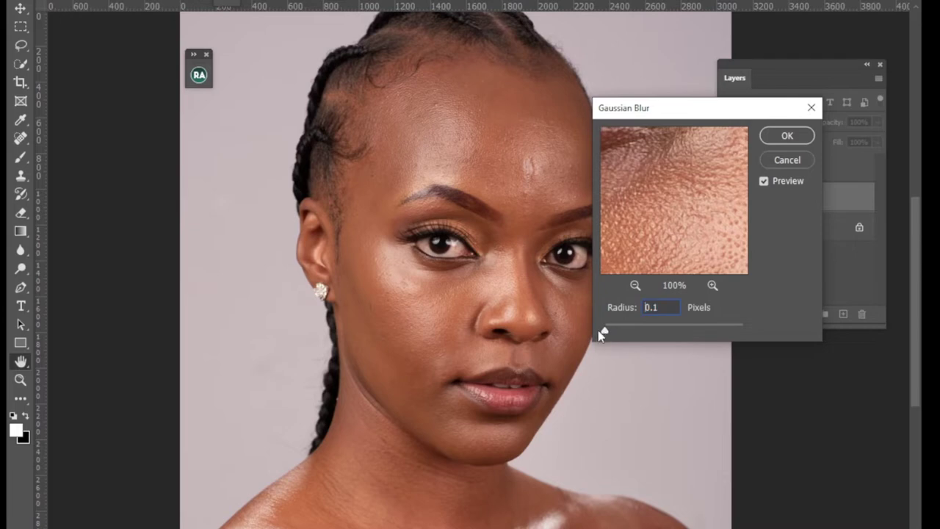
{"action": "left_click", "coordinate": [460, 116]}
{"action": "left_click", "coordinate": [468, 120]}
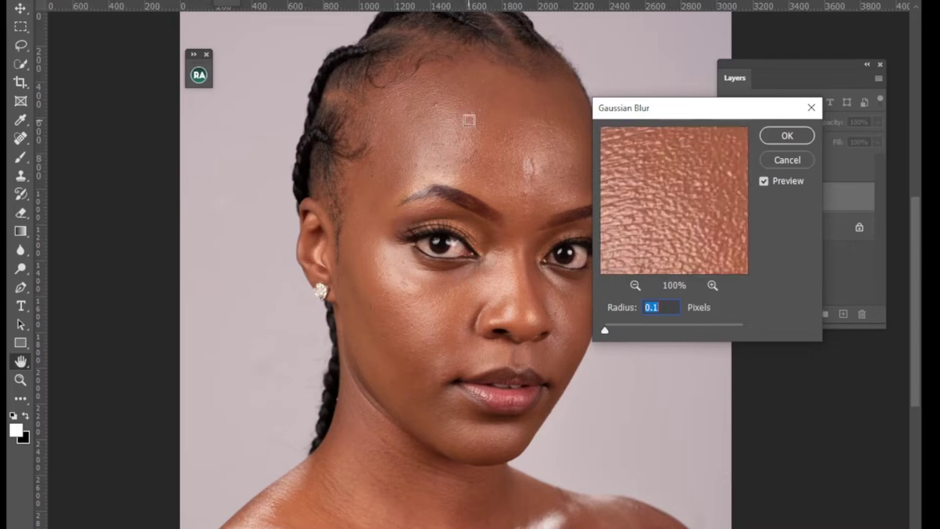
{"action": "left_click", "coordinate": [636, 285]}
{"action": "left_click", "coordinate": [635, 285]}
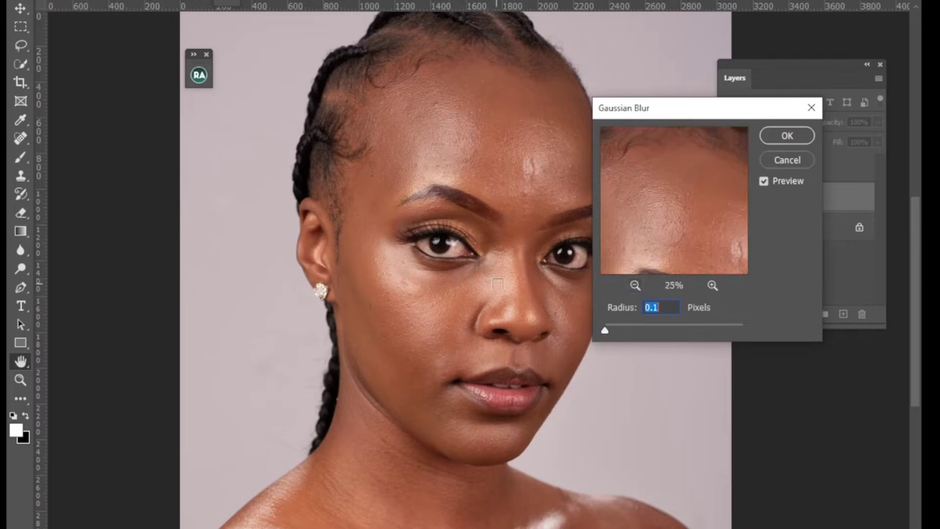
{"action": "left_click", "coordinate": [558, 311]}
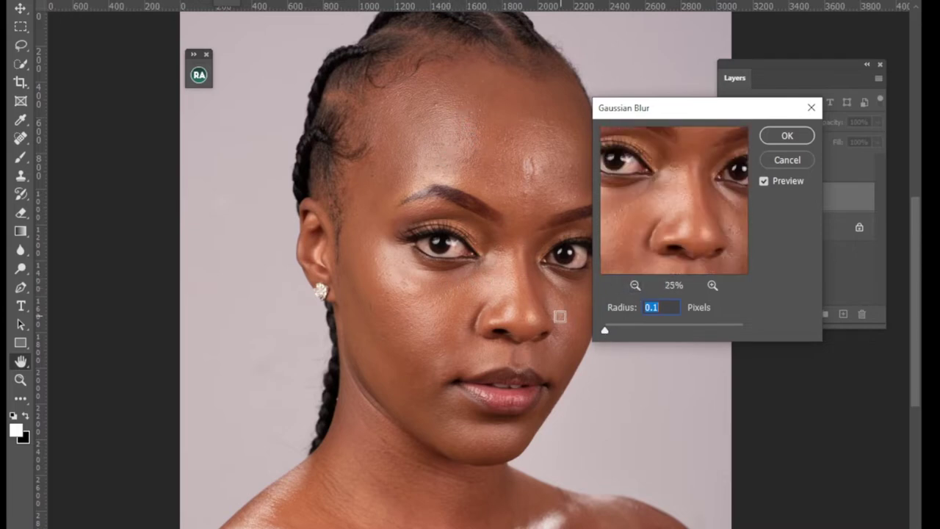
{"action": "left_click", "coordinate": [404, 326]}
{"action": "left_click", "coordinate": [400, 309]}
{"action": "left_click", "coordinate": [409, 316]}
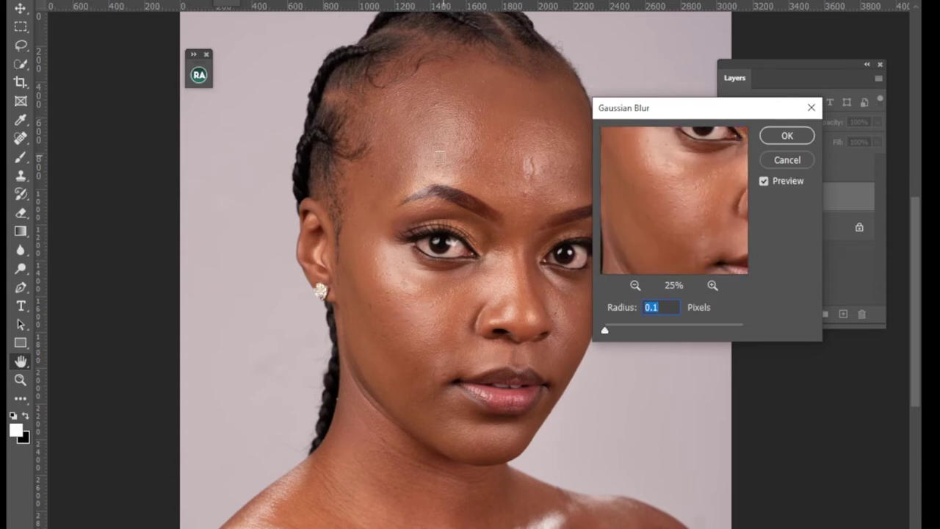
{"action": "left_click", "coordinate": [425, 324]}
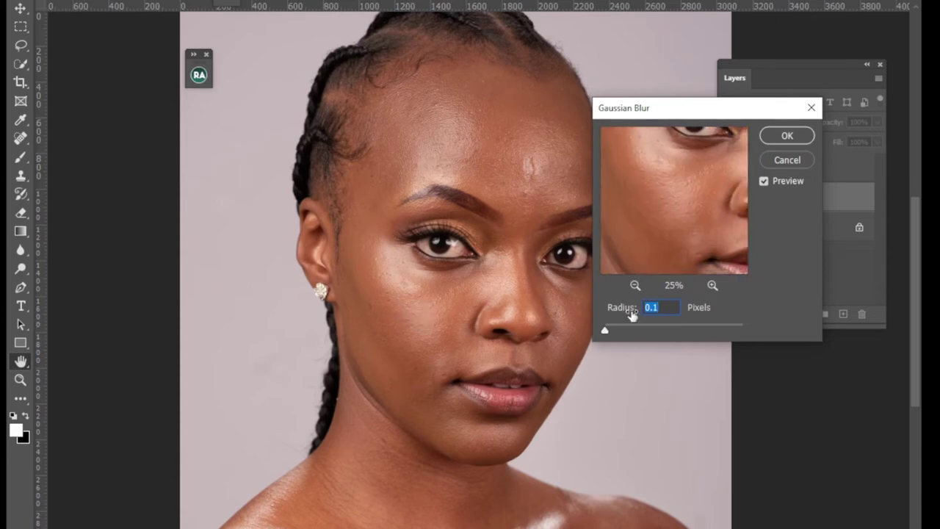
Step: Apply the Gaussian Blur to the color layer with a radius of 5 pixels
{"action": "left_click_drag", "start_coordinate": [606, 331], "coordinate": [640, 332]}
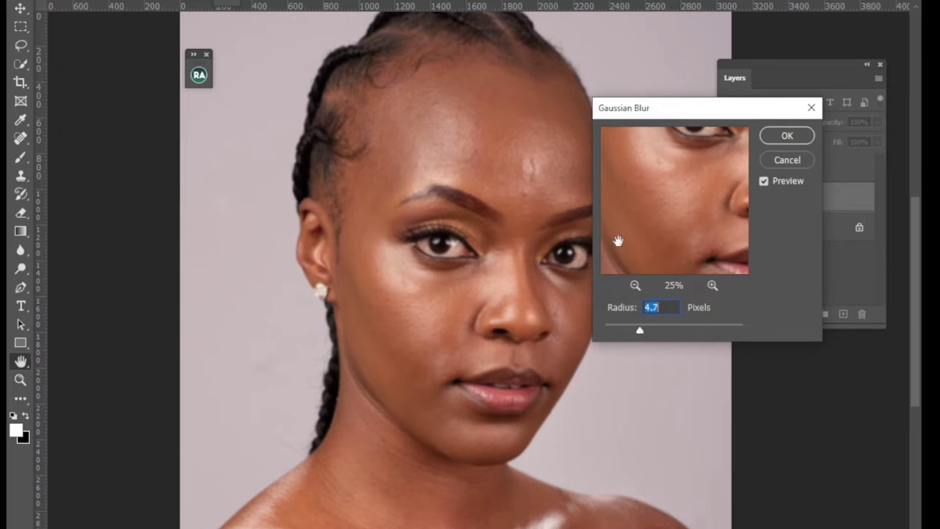
{"action": "type", "text": "5"}
{"action": "left_click", "coordinate": [786, 137]}
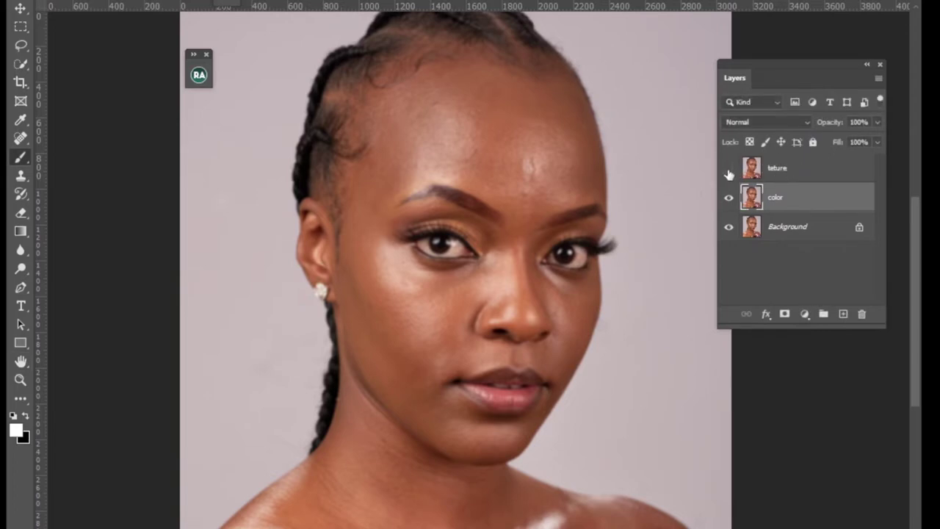
Step: Show and select the teture layer and open Apply Image for it
{"action": "left_click", "coordinate": [728, 169]}
{"action": "left_click", "coordinate": [777, 170]}
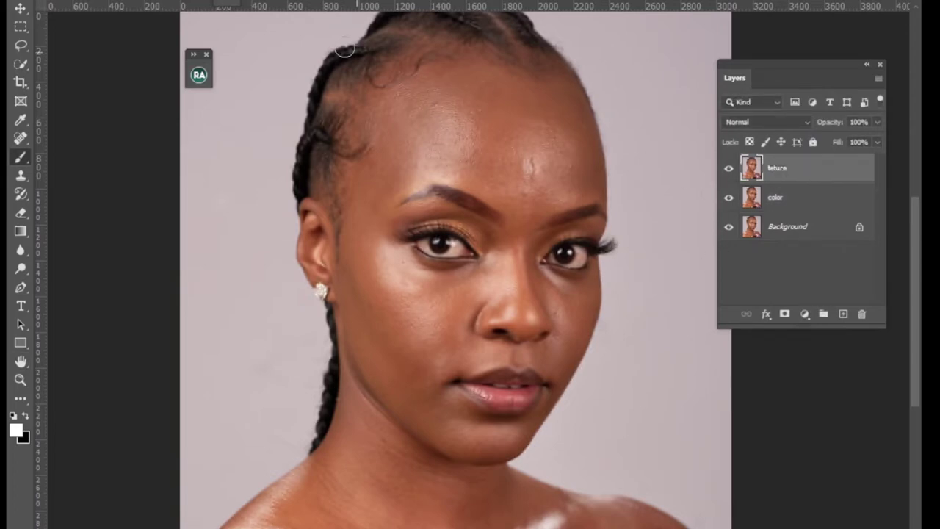
{"action": "left_click", "coordinate": [210, 1]}
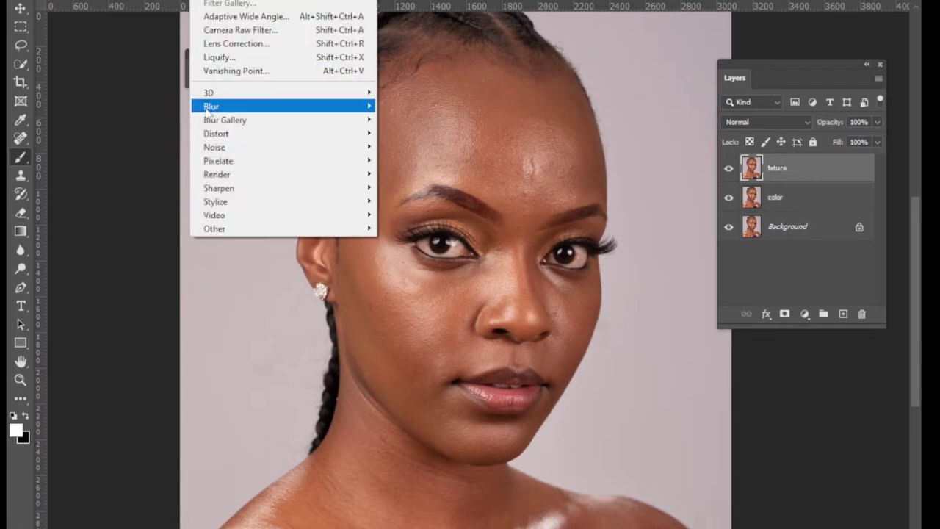
{"action": "mouse_move", "coordinate": [212, 111]}
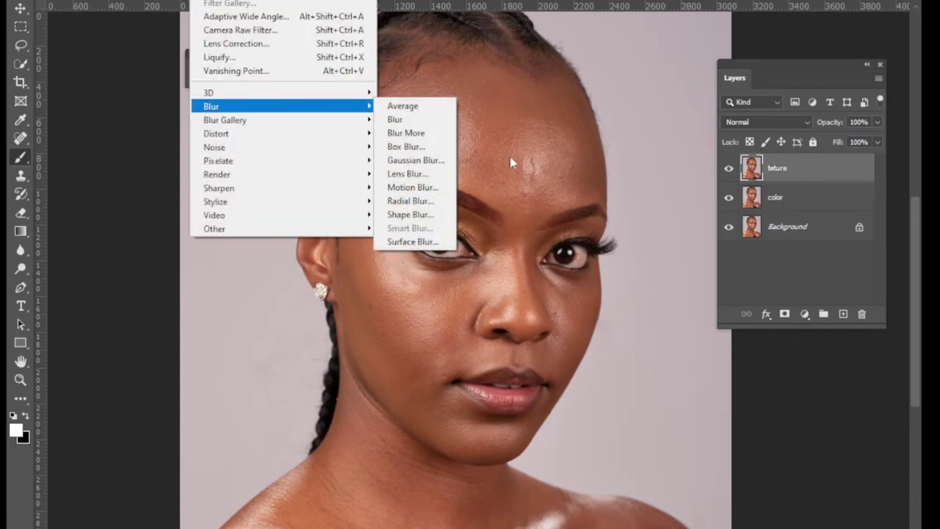
{"action": "mouse_move", "coordinate": [91, 1]}
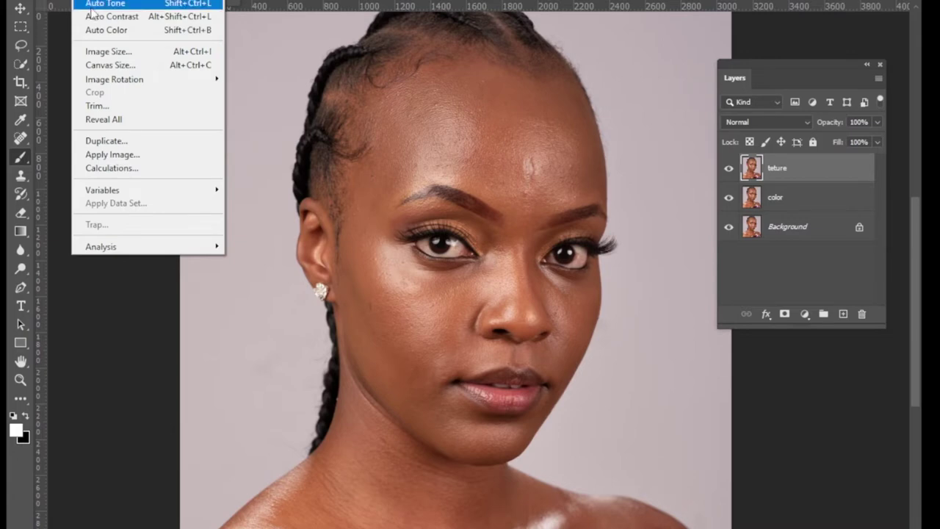
{"action": "left_click", "coordinate": [106, 154]}
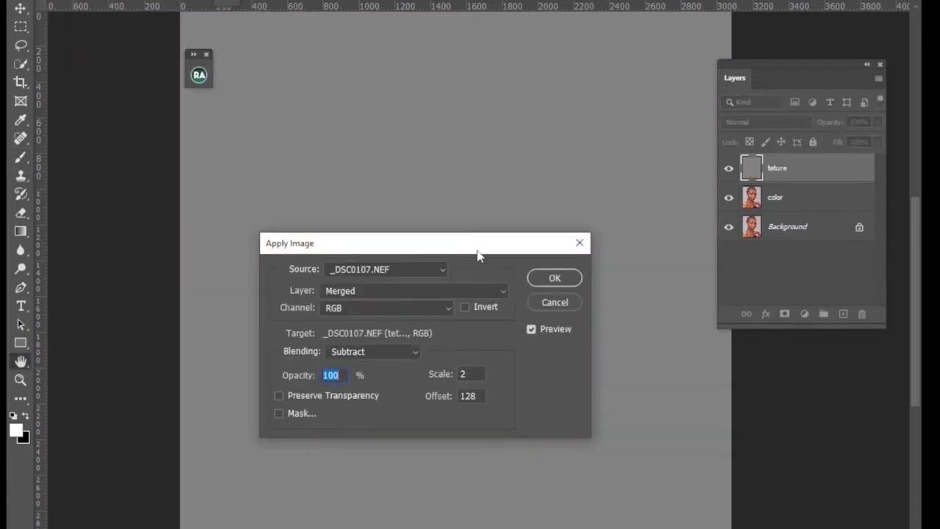
{"action": "left_click_drag", "start_coordinate": [479, 243], "coordinate": [545, 124]}
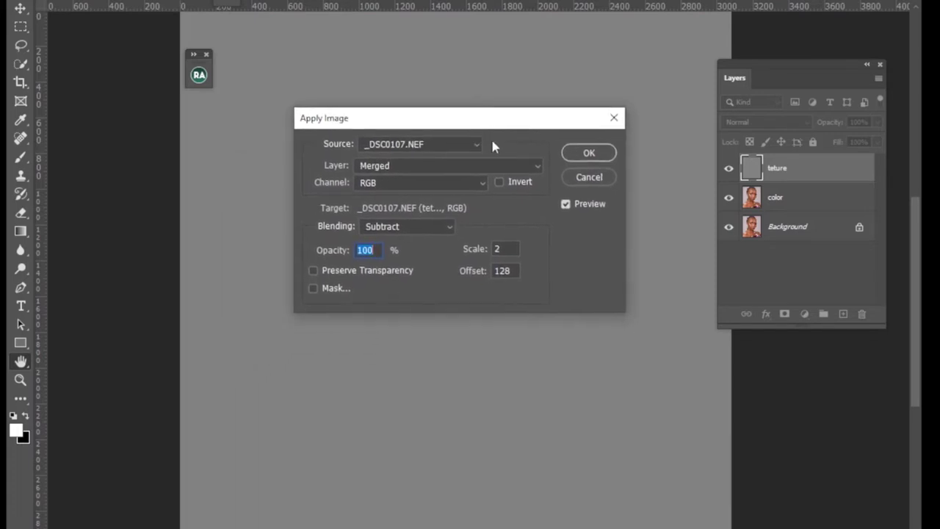
Step: Apply the inverted color layer to teture with Add blending, scale 2 and offset 0, and set teture's blend mode to Linear Light
{"action": "left_click", "coordinate": [397, 231]}
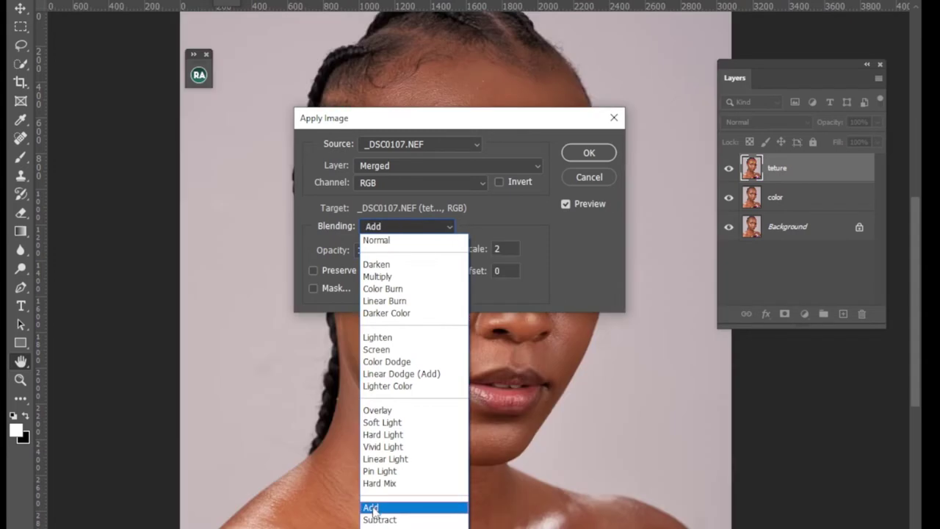
{"action": "left_click", "coordinate": [373, 508]}
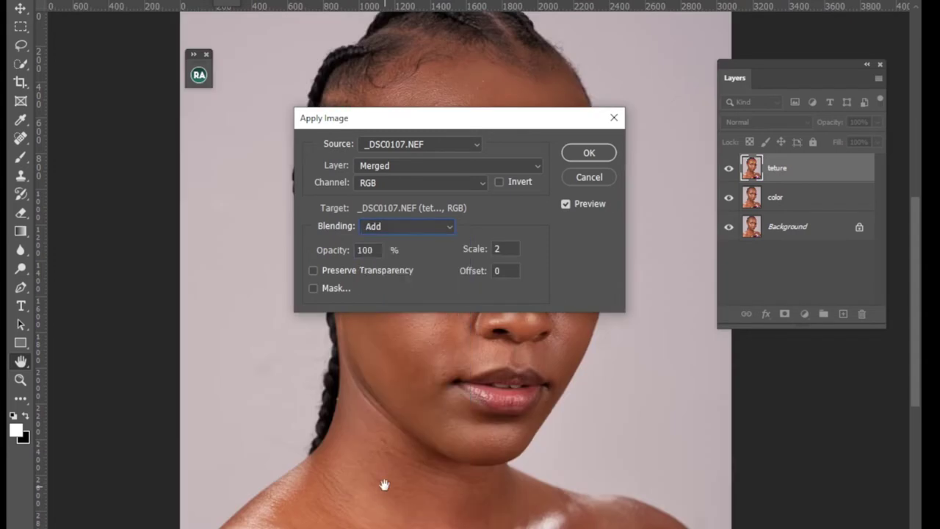
{"action": "left_click", "coordinate": [499, 182]}
{"action": "left_click", "coordinate": [404, 183]}
{"action": "left_click", "coordinate": [391, 194]}
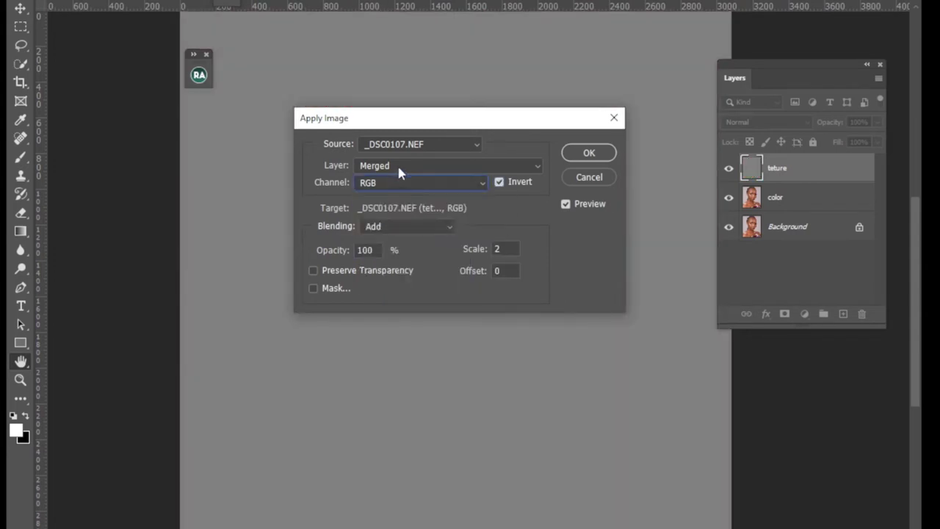
{"action": "left_click", "coordinate": [393, 165]}
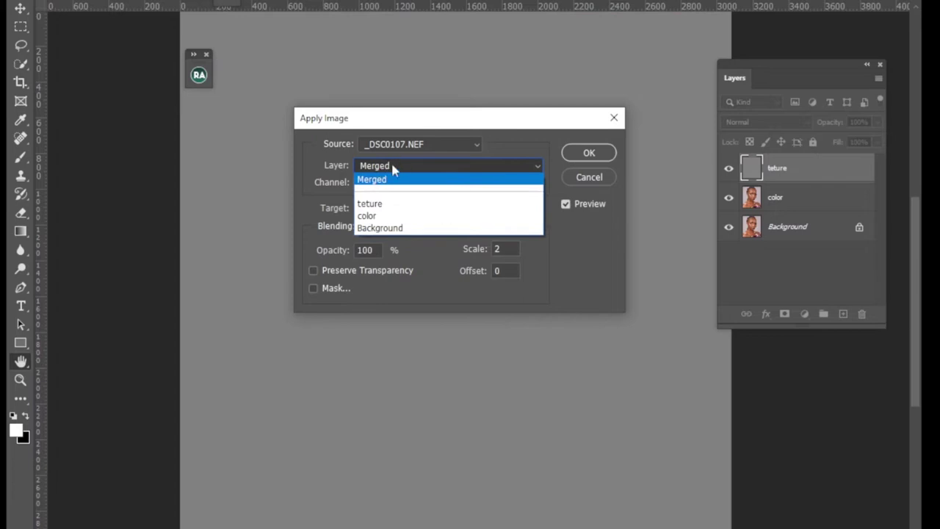
{"action": "left_click", "coordinate": [375, 218]}
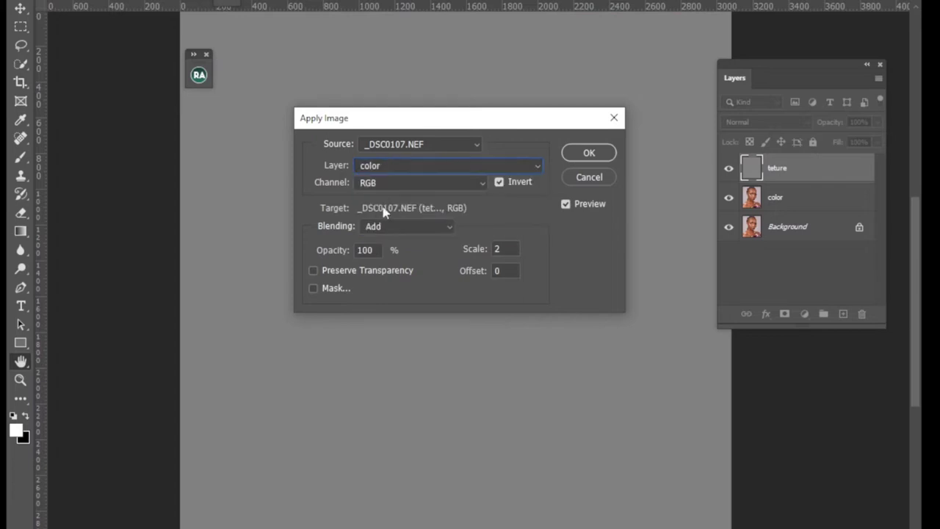
{"action": "left_click", "coordinate": [591, 157]}
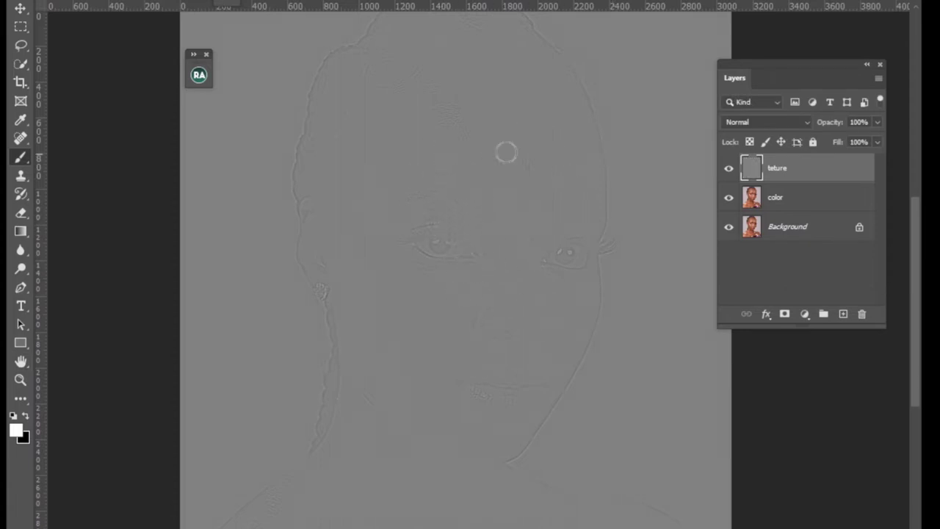
{"action": "left_click", "coordinate": [764, 123]}
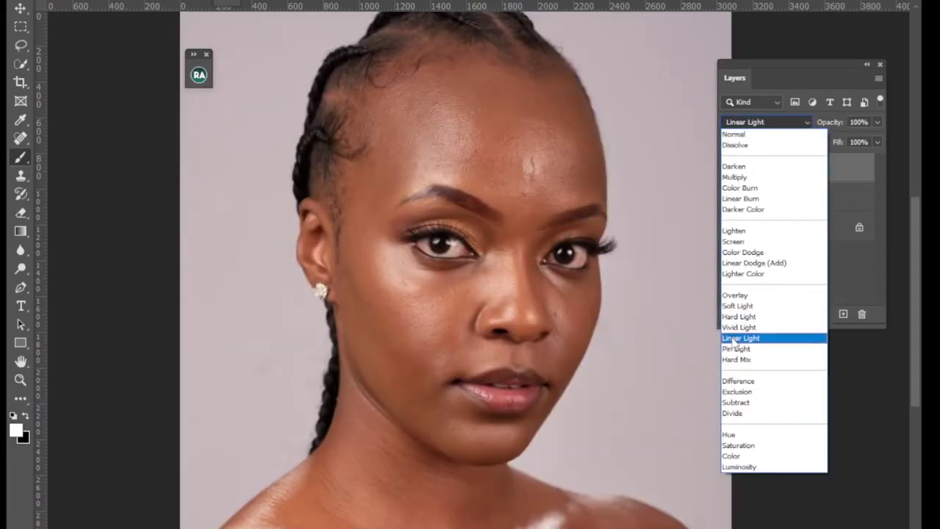
{"action": "left_click", "coordinate": [737, 338]}
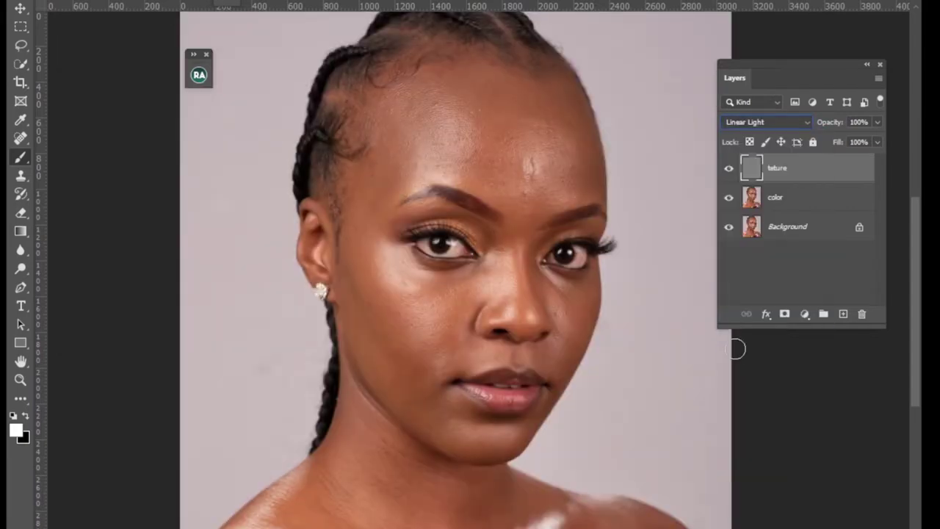
Step: Add a Black & White adjustment layer above the teture layer and lower its Reds to 6
{"action": "left_click", "coordinate": [806, 314]}
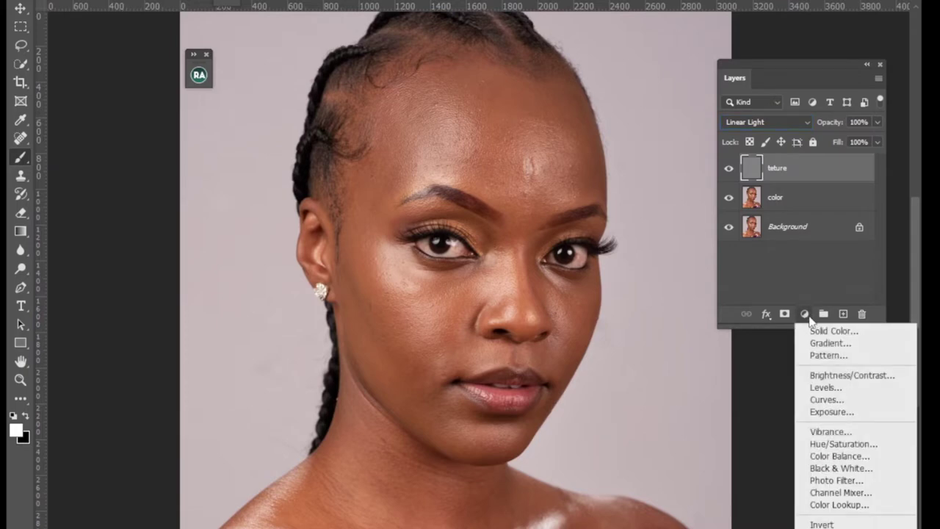
{"action": "left_click", "coordinate": [829, 470]}
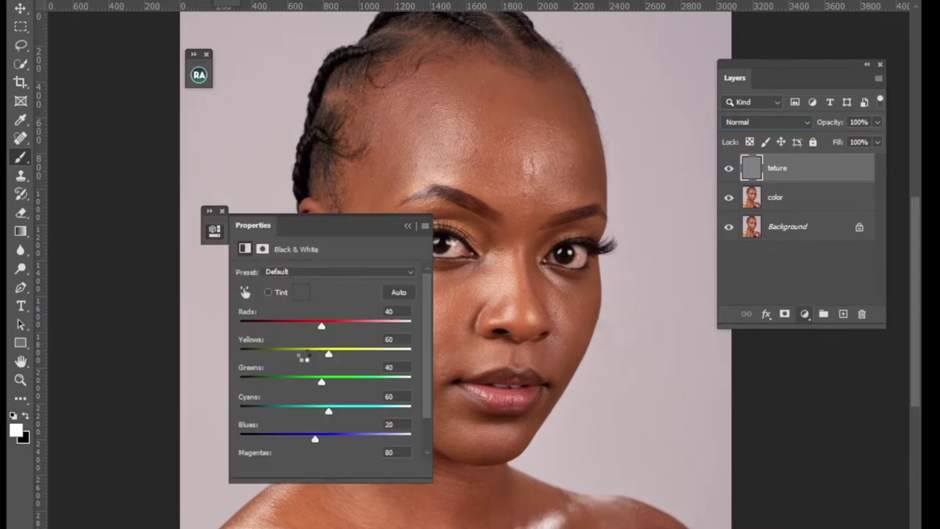
{"action": "left_click_drag", "start_coordinate": [320, 331], "coordinate": [313, 335]}
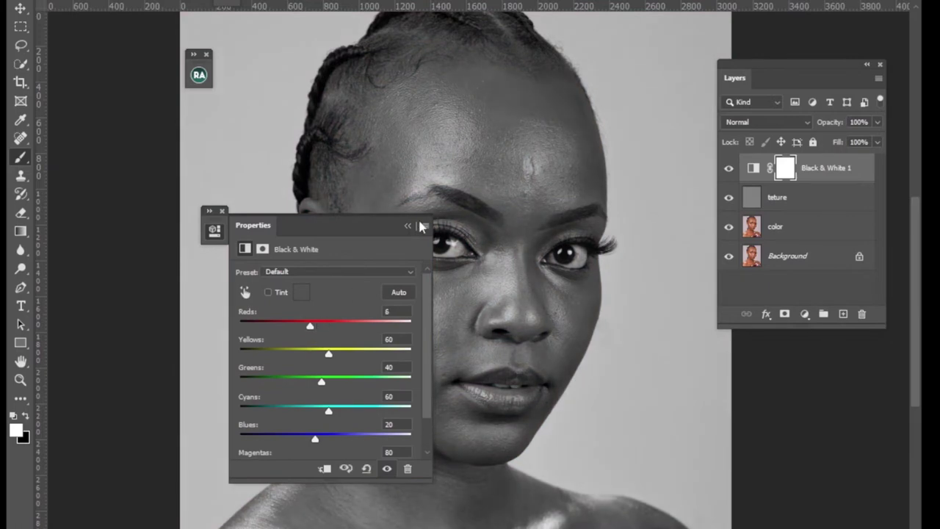
{"action": "left_click", "coordinate": [408, 226]}
Step: Inspect the face and forehead skin in black and white, and delete the Black & White adjustment layer
{"action": "scroll", "coordinate": [397, 231], "scroll_direction": "up", "scroll_amount": 4}
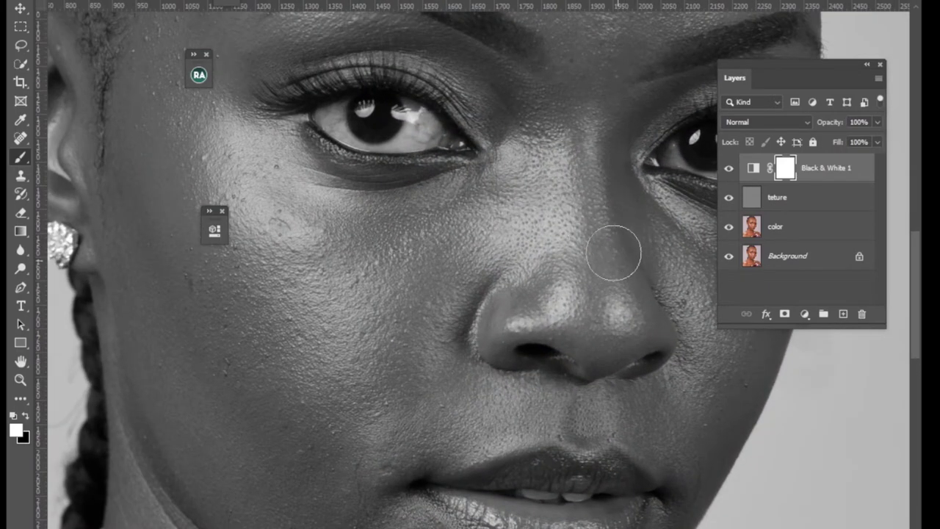
{"action": "left_click_drag", "start_coordinate": [587, 213], "coordinate": [561, 443]}
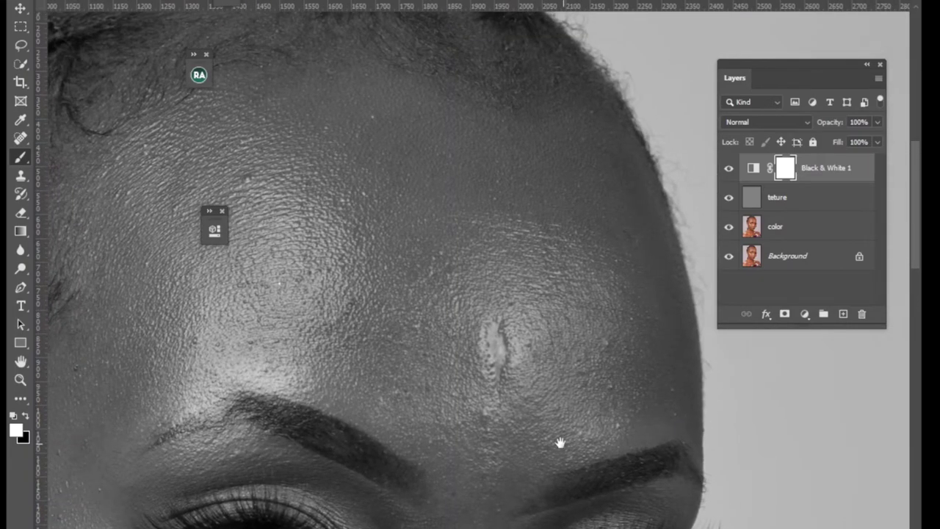
{"action": "left_click", "coordinate": [728, 167]}
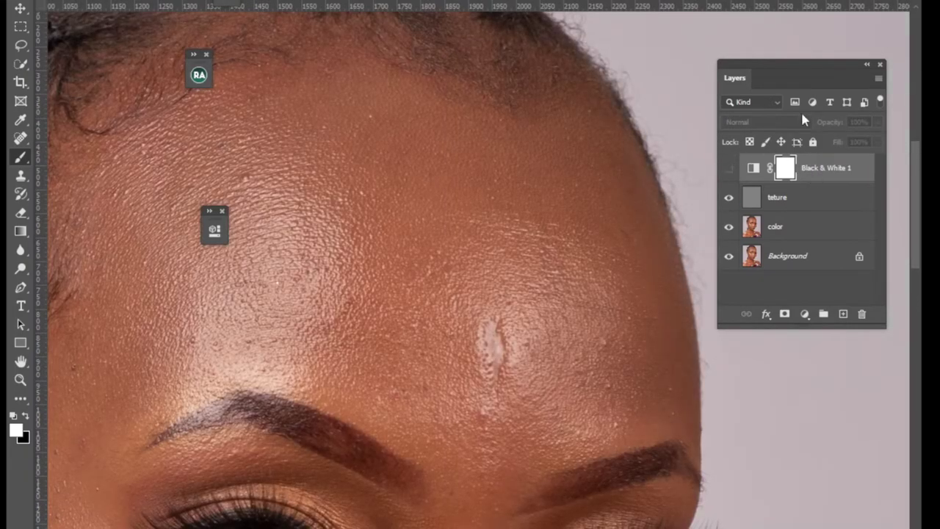
{"action": "key", "text": "Delete"}
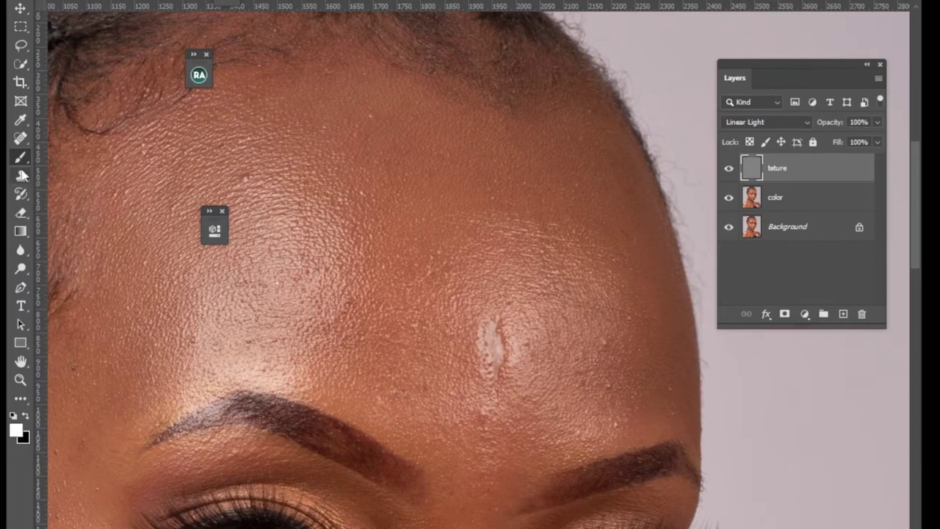
Step: Clone Stamp over the blemishes across the forehead on the teture layer, sampling clean skin nearby
{"action": "left_click", "coordinate": [21, 177]}
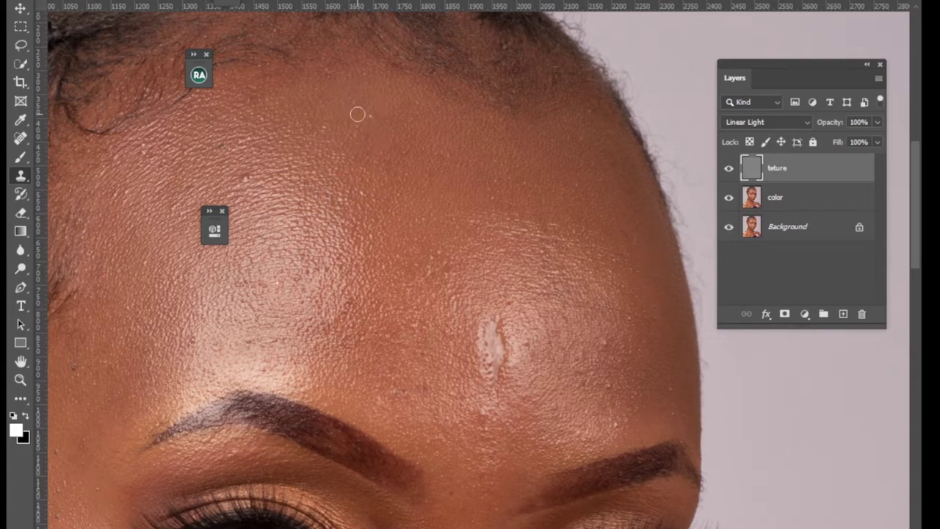
{"action": "key", "text": "alt"}
{"action": "left_click", "coordinate": [356, 105], "text": "alt"}
{"action": "left_click", "coordinate": [486, 178]}
{"action": "key", "text": "ctrl+z"}
{"action": "left_click", "coordinate": [661, 338], "text": "alt"}
{"action": "left_click_drag", "start_coordinate": [663, 372], "coordinate": [670, 413]}
{"action": "mouse_move", "coordinate": [252, 100]}
{"action": "left_mouse_down"}
{"action": "mouse_move", "coordinate": [368, 84]}
{"action": "mouse_move", "coordinate": [259, 70]}
{"action": "mouse_move", "coordinate": [328, 117]}
{"action": "mouse_move", "coordinate": [372, 169]}
{"action": "mouse_move", "coordinate": [372, 206]}
{"action": "mouse_move", "coordinate": [397, 194]}
{"action": "mouse_move", "coordinate": [413, 160]}
{"action": "mouse_move", "coordinate": [380, 403]}
{"action": "mouse_move", "coordinate": [387, 337]}
{"action": "left_mouse_up"}
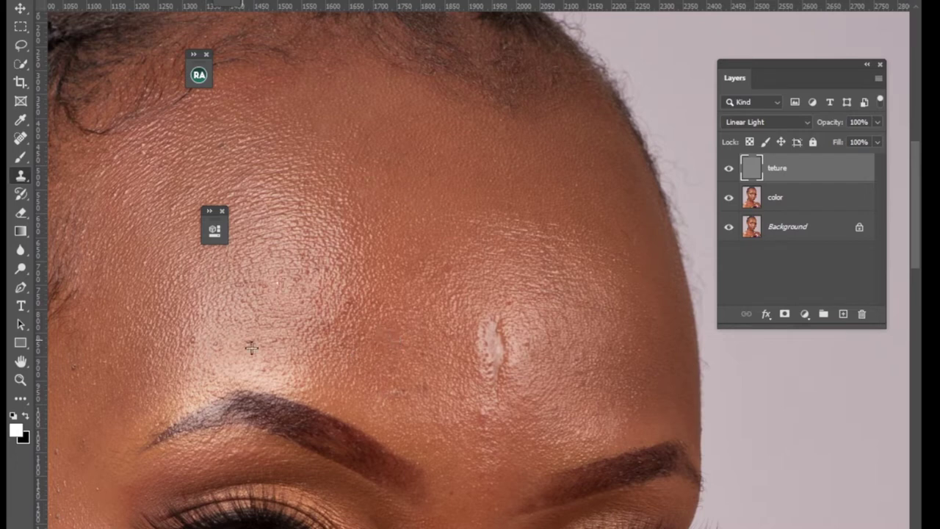
Step: Clone out the bumps on the temple and the side of the face between the eye and ear
{"action": "scroll", "coordinate": [195, 397], "scroll_direction": "left", "scroll_amount": 3}
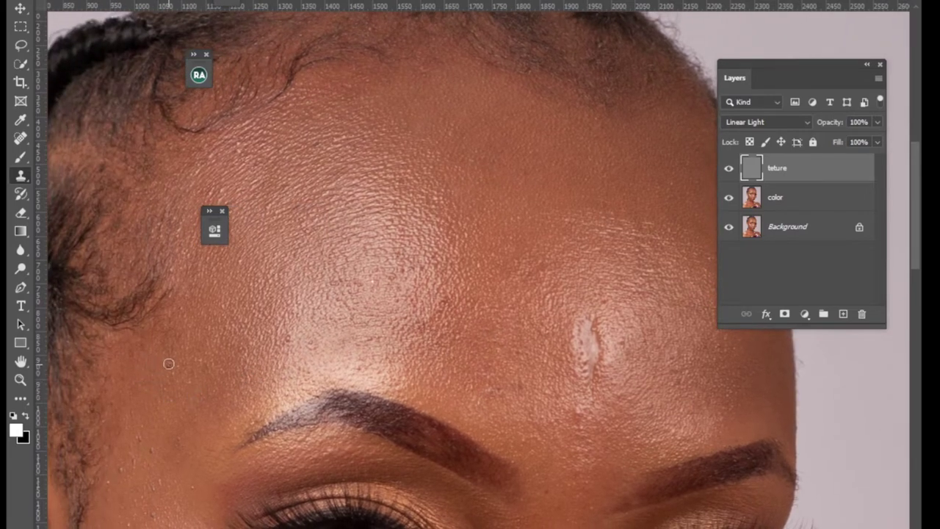
{"action": "mouse_move", "coordinate": [165, 404]}
{"action": "left_mouse_down"}
{"action": "mouse_move", "coordinate": [143, 416]}
{"action": "mouse_move", "coordinate": [151, 493]}
{"action": "mouse_move", "coordinate": [178, 459]}
{"action": "left_mouse_up"}
{"action": "scroll", "coordinate": [178, 459], "scroll_direction": "down", "scroll_amount": 5}
{"action": "scroll", "coordinate": [178, 459], "scroll_direction": "left", "scroll_amount": 2}
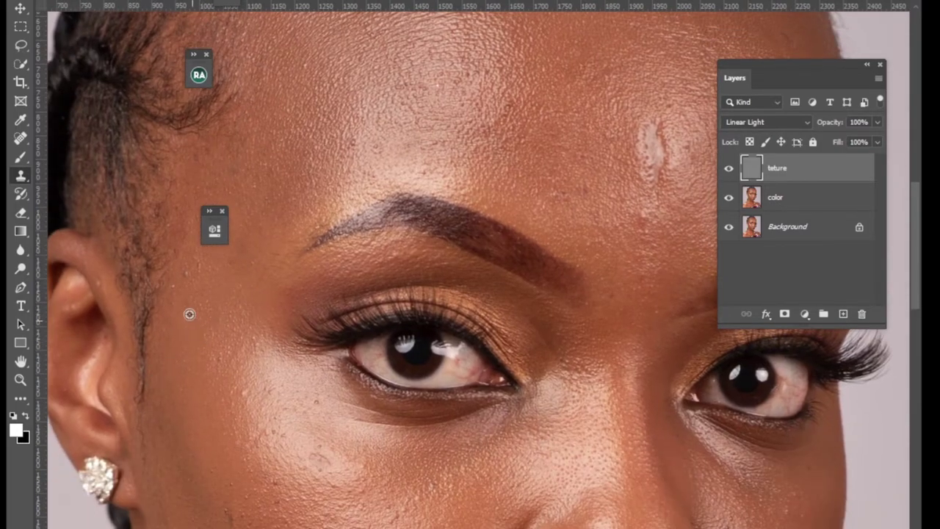
{"action": "mouse_move", "coordinate": [197, 267]}
{"action": "left_mouse_down"}
{"action": "mouse_move", "coordinate": [242, 279]}
{"action": "mouse_move", "coordinate": [243, 264]}
{"action": "mouse_move", "coordinate": [241, 286]}
{"action": "left_mouse_up"}
{"action": "left_click_drag", "start_coordinate": [221, 443], "coordinate": [222, 285]}
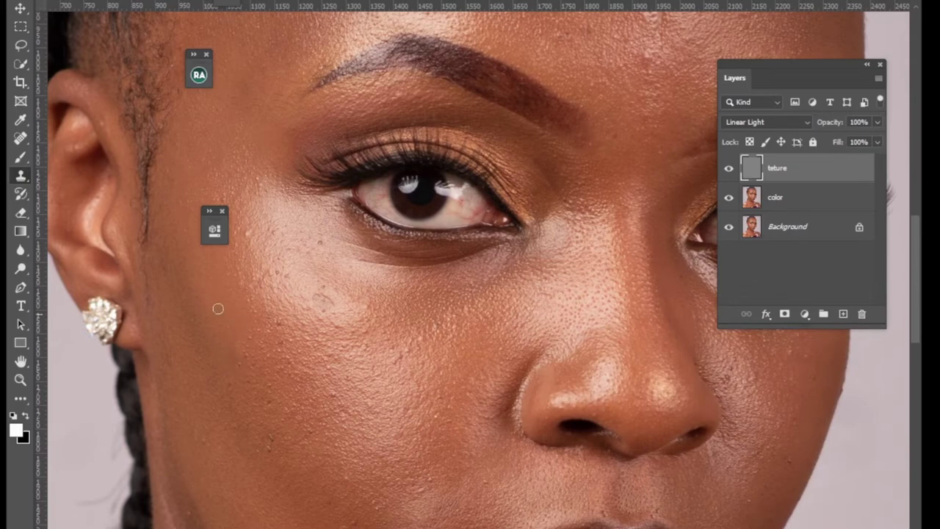
Step: Close the lower floating panel over the image and clone out the dark spot on the lower cheek
{"action": "left_click", "coordinate": [222, 211]}
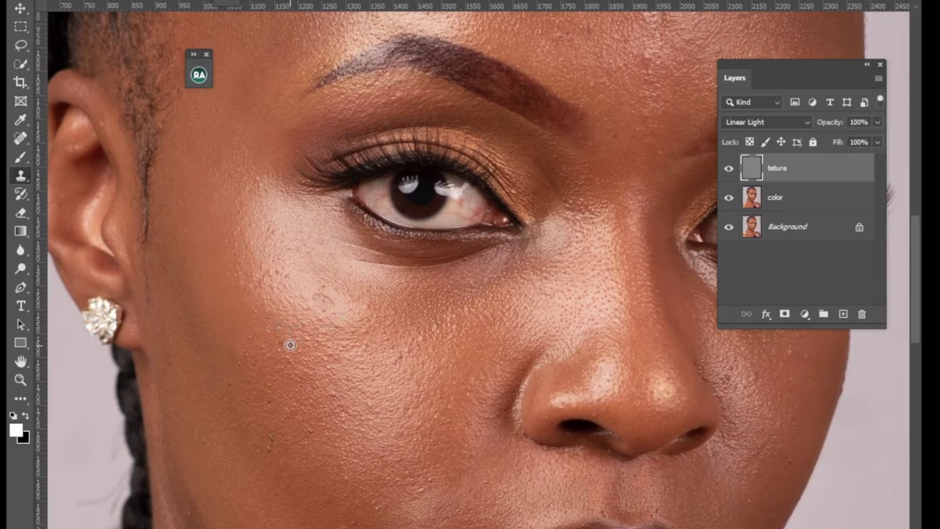
{"action": "key", "text": "ctrl+plus"}
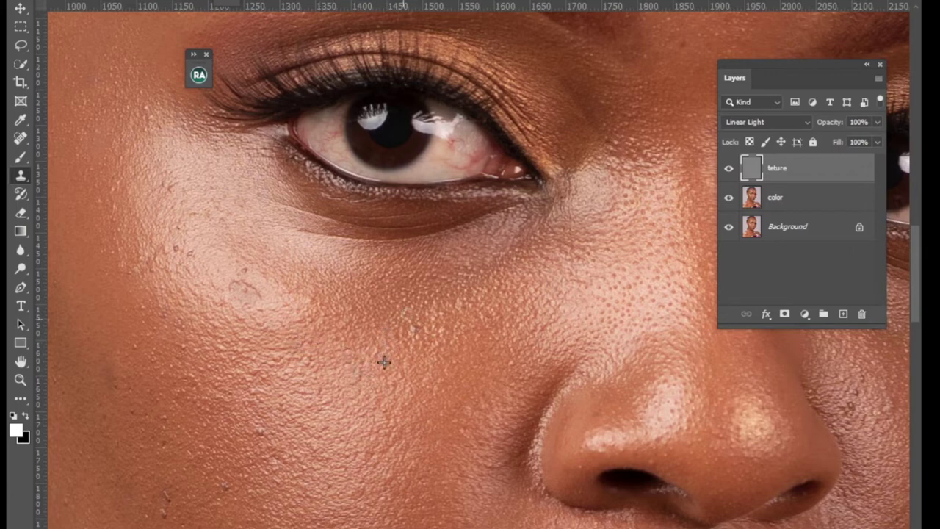
{"action": "left_click_drag", "start_coordinate": [163, 515], "coordinate": [166, 491]}
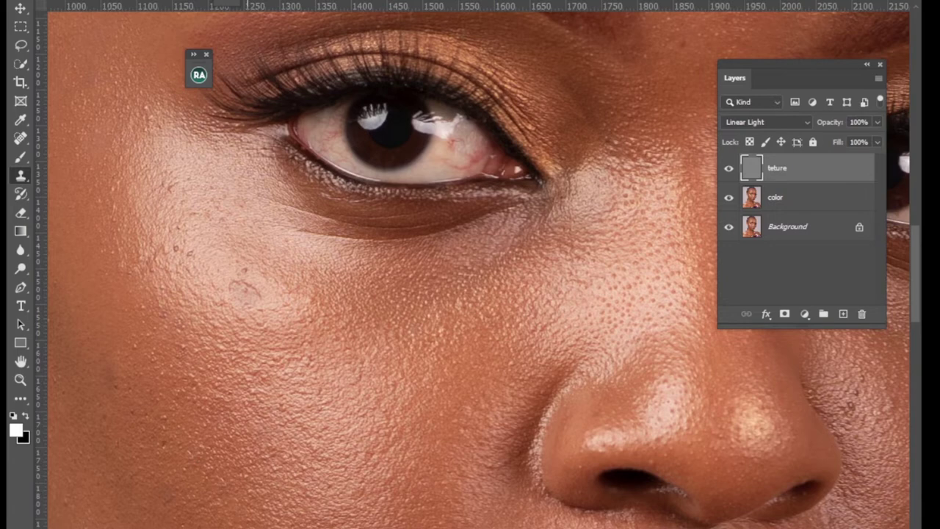
Step: Clone clean skin texture over the round mark and spots on the ear-side cheek, down toward the mouth corner
{"action": "scroll", "coordinate": [253, 404], "scroll_direction": "down", "scroll_amount": 3}
{"action": "scroll", "coordinate": [253, 404], "scroll_direction": "left", "scroll_amount": 4}
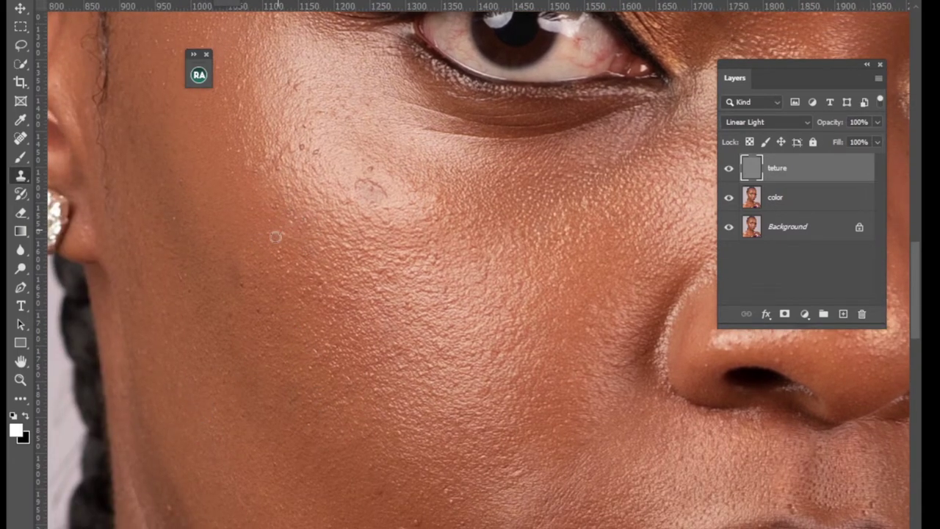
{"action": "left_click", "coordinate": [252, 331], "text": "alt"}
{"action": "mouse_move", "coordinate": [271, 297]}
{"action": "left_mouse_down"}
{"action": "mouse_move", "coordinate": [269, 272]}
{"action": "mouse_move", "coordinate": [186, 182]}
{"action": "left_mouse_up"}
{"action": "left_click", "coordinate": [366, 188]}
{"action": "left_click_drag", "start_coordinate": [419, 514], "coordinate": [308, 397]}
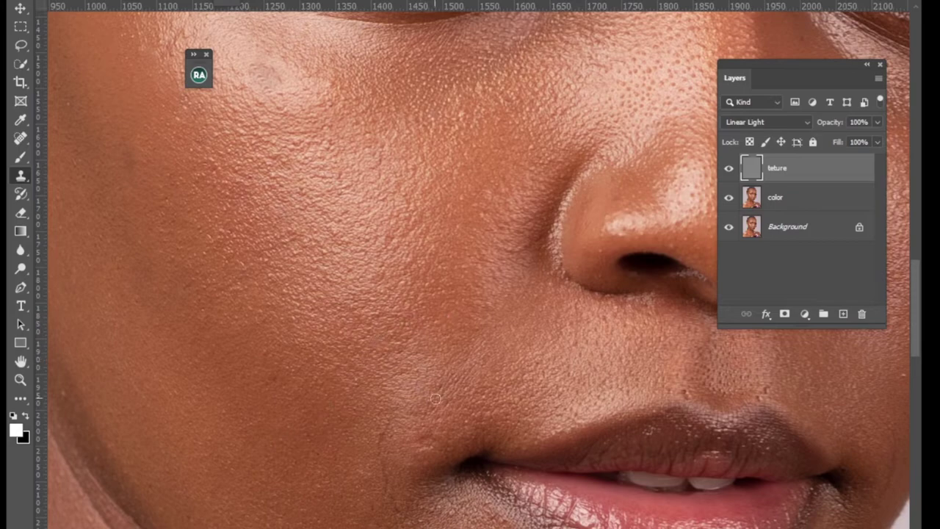
{"action": "left_click_drag", "start_coordinate": [387, 342], "coordinate": [243, 453]}
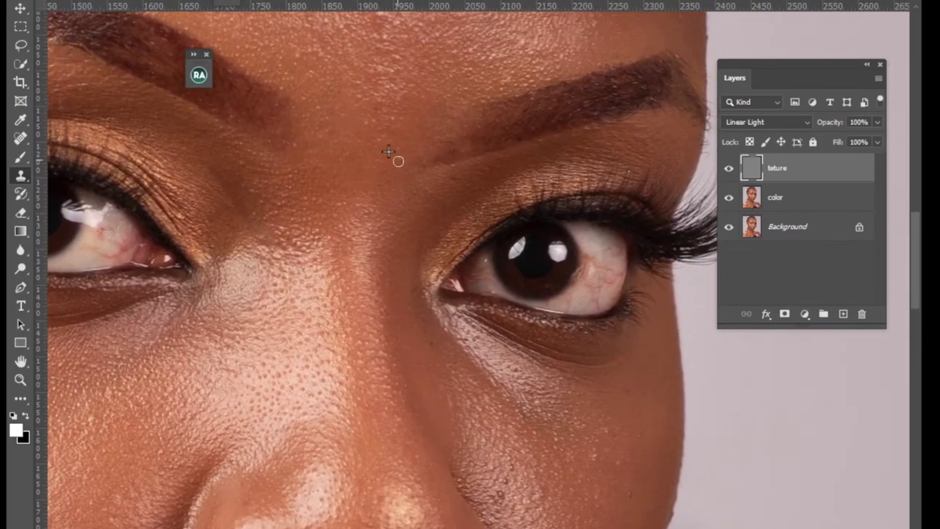
Step: Clone out the small spots beside the nose bridge and above the upper lip
{"action": "scroll", "coordinate": [349, 326], "scroll_direction": "down", "scroll_amount": 5}
{"action": "scroll", "coordinate": [348, 326], "scroll_direction": "right", "scroll_amount": 3}
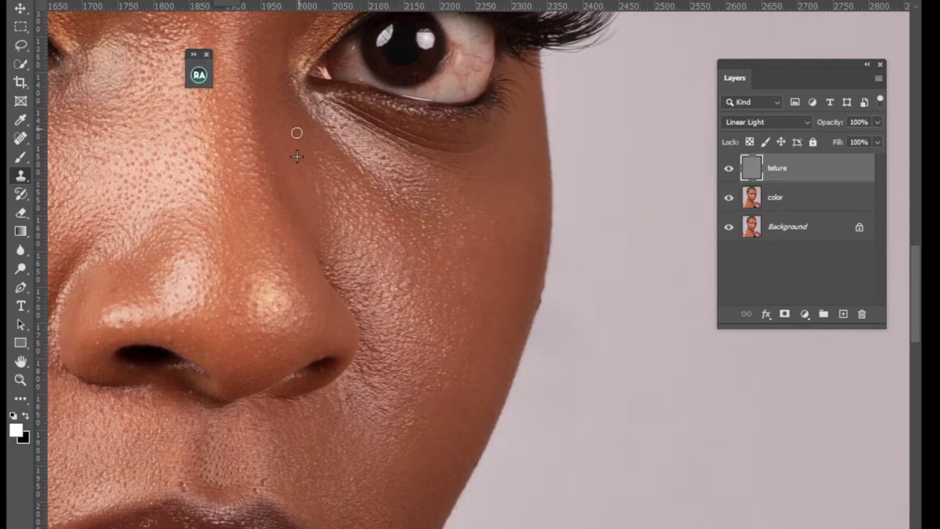
{"action": "left_click_drag", "start_coordinate": [231, 463], "coordinate": [182, 490]}
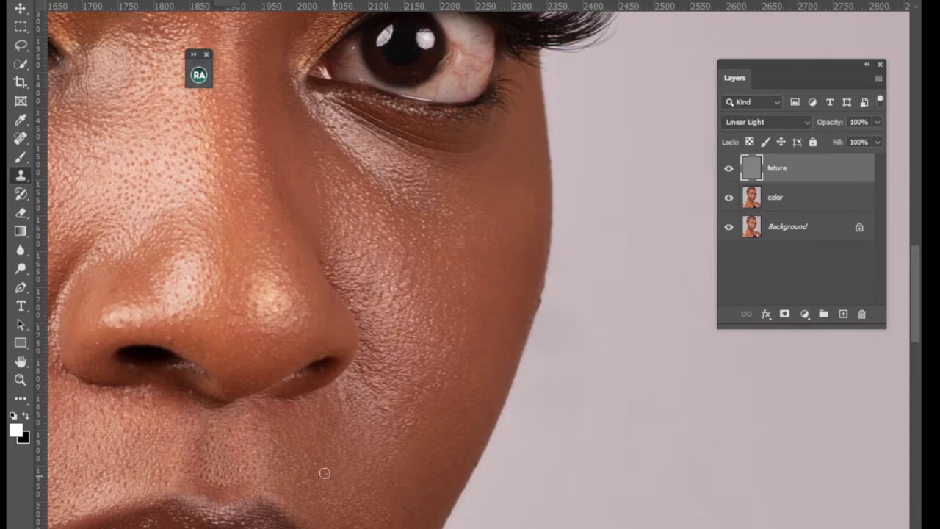
Step: Examine the forehead, hairline and brow area for remaining texture blemishes
{"action": "scroll", "coordinate": [365, 218], "scroll_direction": "up", "scroll_amount": 6}
{"action": "scroll", "coordinate": [315, 299], "scroll_direction": "right", "scroll_amount": 2}
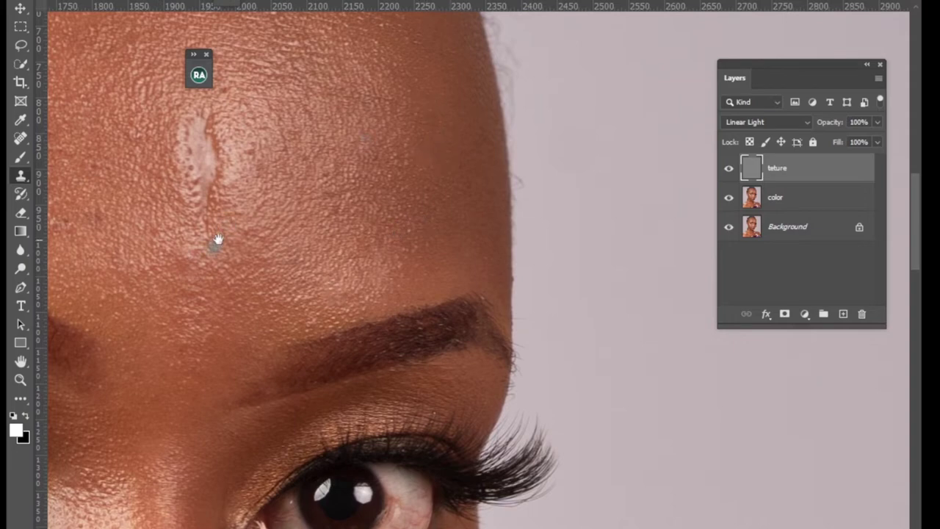
{"action": "left_click_drag", "start_coordinate": [218, 240], "coordinate": [301, 389]}
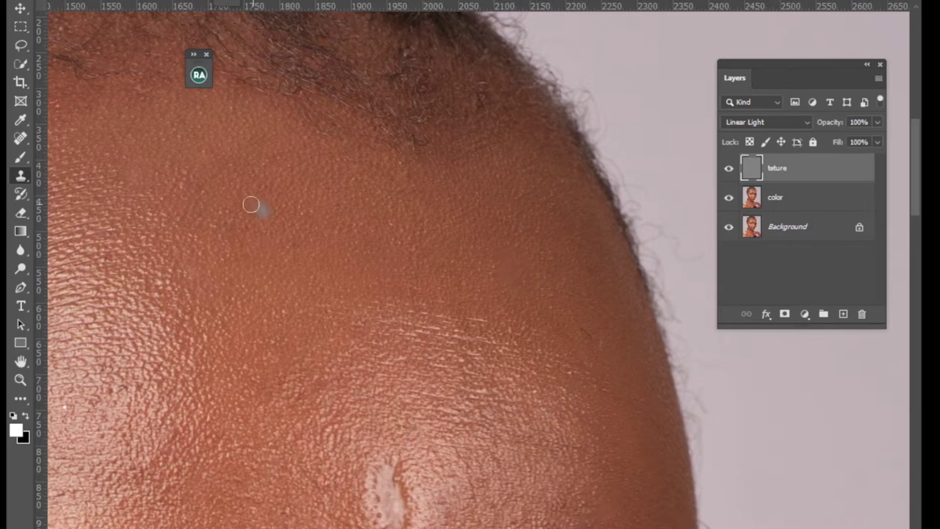
{"action": "scroll", "coordinate": [269, 308], "scroll_direction": "left", "scroll_amount": 1}
{"action": "scroll", "coordinate": [311, 390], "scroll_direction": "left", "scroll_amount": 6}
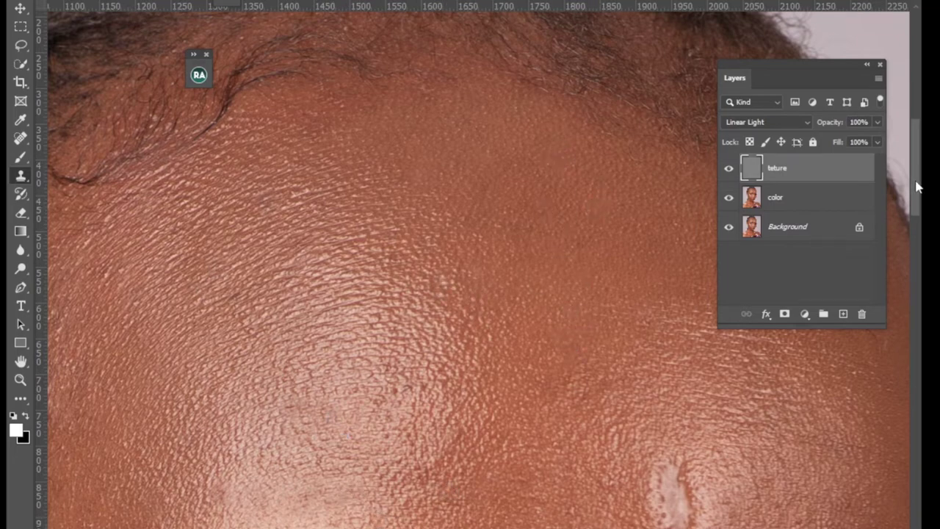
{"action": "scroll", "coordinate": [916, 187], "scroll_direction": "down", "scroll_amount": 3}
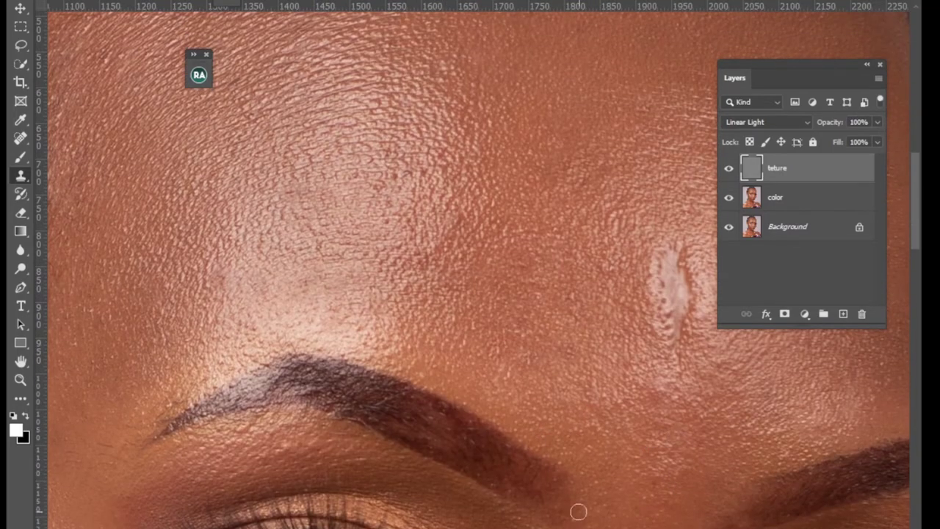
Step: Group the teture and color layers and expand the group with the teture layer active
{"action": "scroll", "coordinate": [533, 401], "scroll_direction": "down", "scroll_amount": 5}
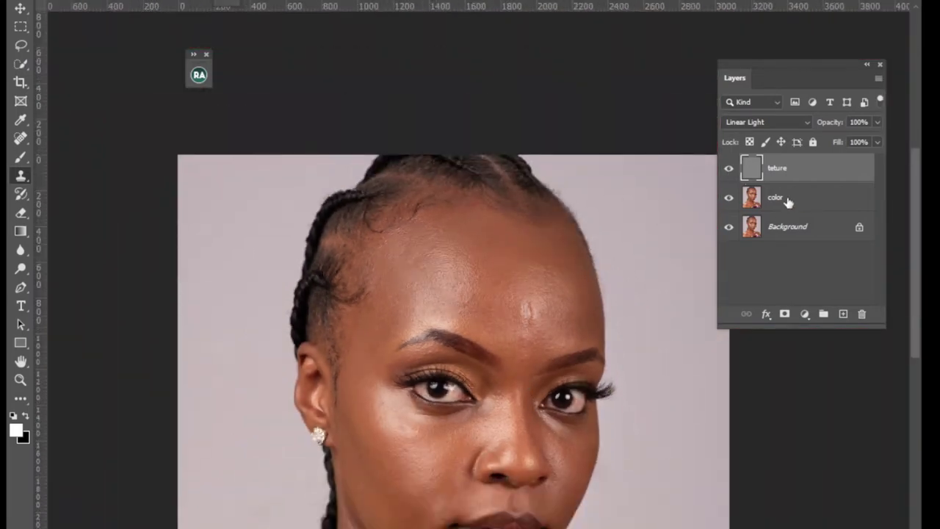
{"action": "left_click", "coordinate": [787, 201], "text": "shift"}
{"action": "key", "text": "ctrl+g"}
{"action": "left_click", "coordinate": [746, 162]}
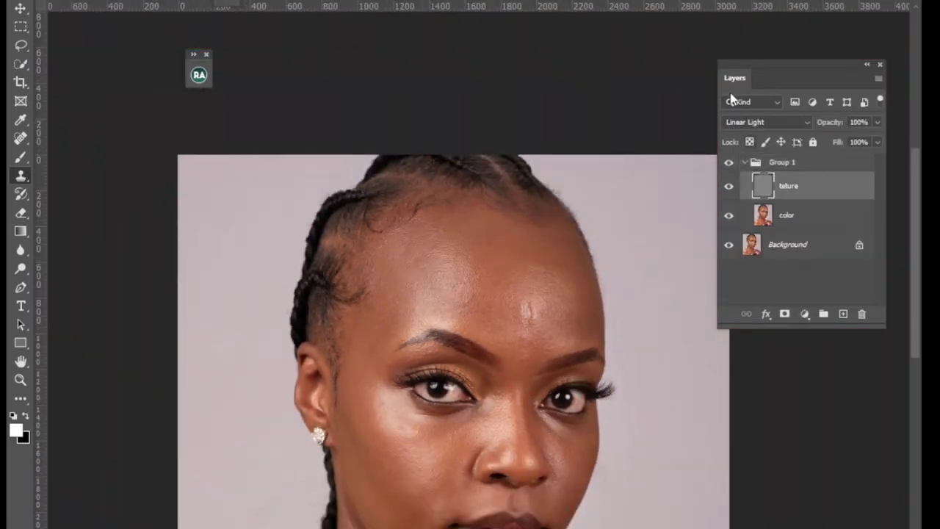
Step: Examine the skin from the forehead down to the neck and compare it with Group 1 hidden and shown
{"action": "scroll", "coordinate": [499, 331], "scroll_direction": "up", "scroll_amount": 6}
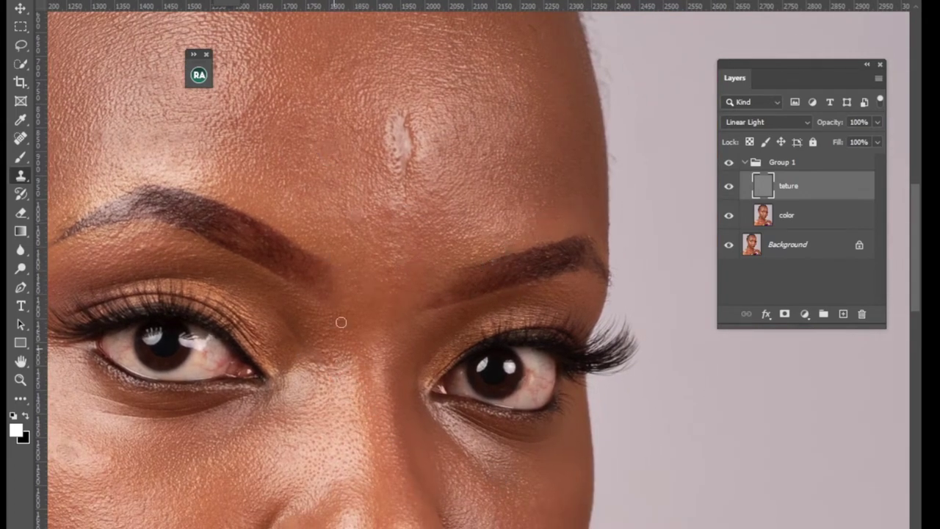
{"action": "scroll", "coordinate": [320, 524], "scroll_direction": "down", "scroll_amount": 5}
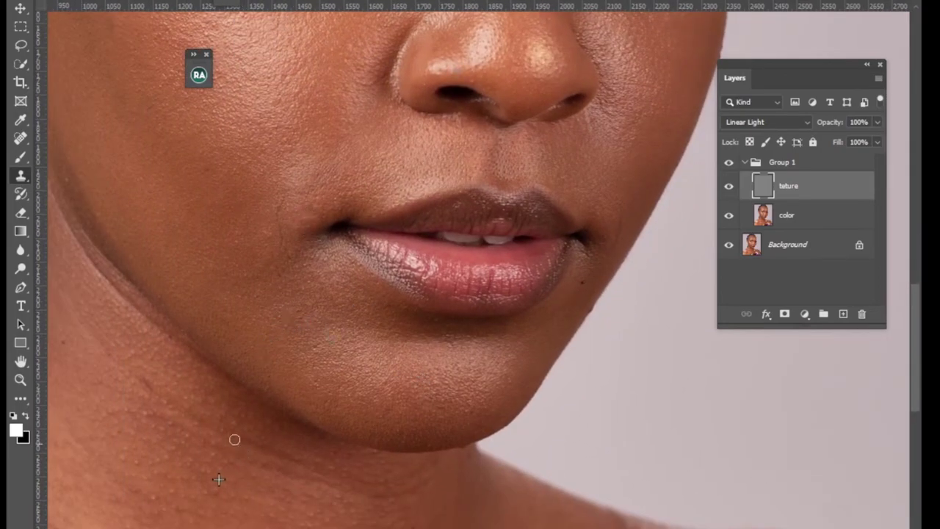
{"action": "key", "text": "ctrl+minus"}
{"action": "key", "text": "ctrl+minus"}
{"action": "key", "text": "ctrl+minus"}
{"action": "key", "text": "ctrl+plus"}
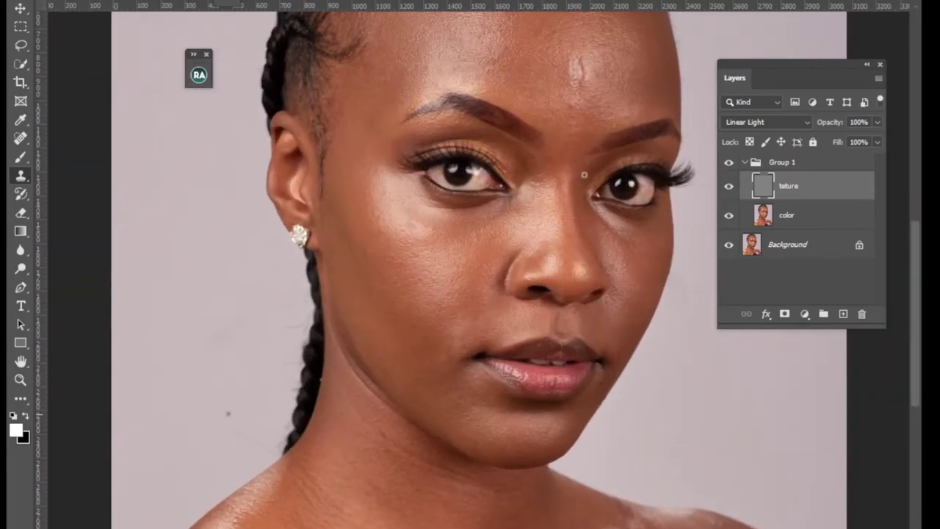
{"action": "left_click", "coordinate": [729, 163]}
Step: Clone out the remaining blemishes on the neck, lower forehead and cheek on the teture layer
{"action": "scroll", "coordinate": [464, 340], "scroll_direction": "down", "scroll_amount": 4}
{"action": "scroll", "coordinate": [464, 339], "scroll_direction": "right", "scroll_amount": 3}
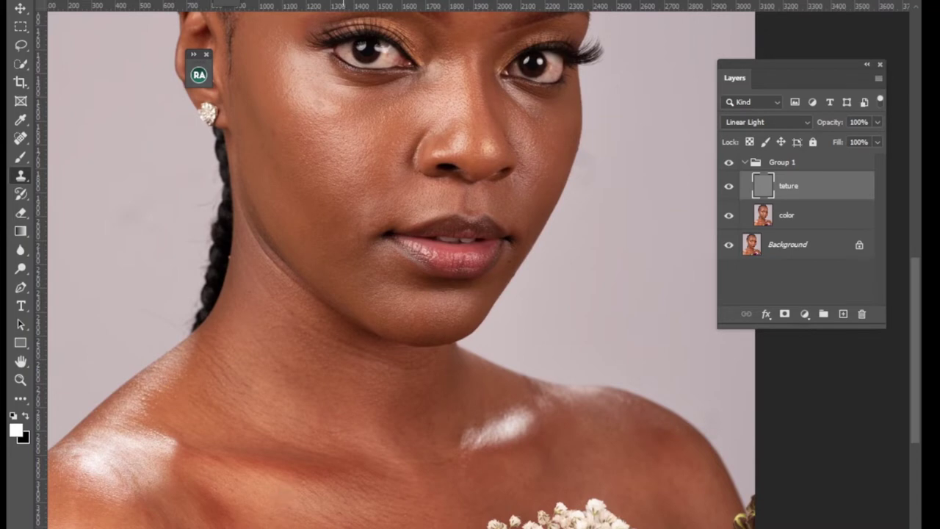
{"action": "left_click", "coordinate": [230, 306], "text": "alt"}
{"action": "scroll", "coordinate": [460, 159], "scroll_direction": "up", "scroll_amount": 5}
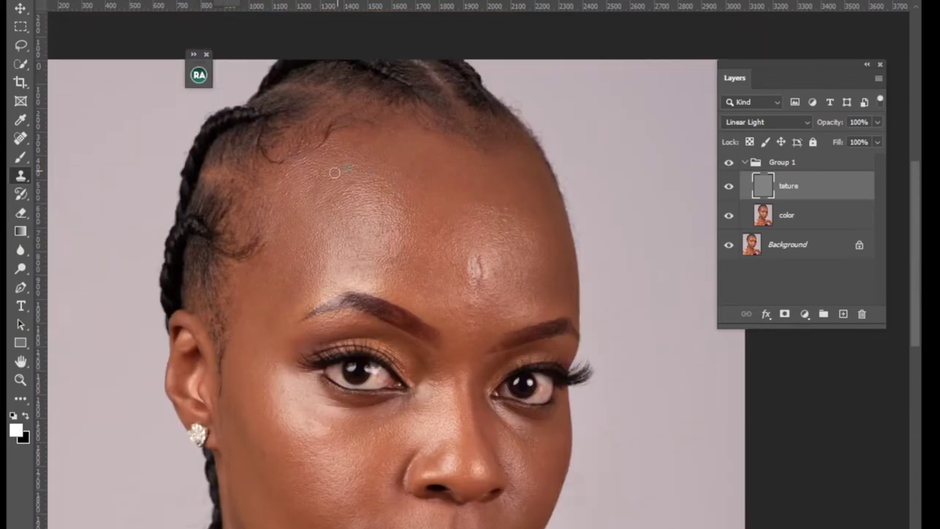
{"action": "left_click", "coordinate": [483, 324]}
{"action": "left_click", "coordinate": [259, 465], "text": "alt"}
Step: Compare the face before and after retouching by toggling the visibility of the teture layer and Group 1
{"action": "key", "text": "ctrl+minus"}
{"action": "key", "text": "ctrl+minus"}
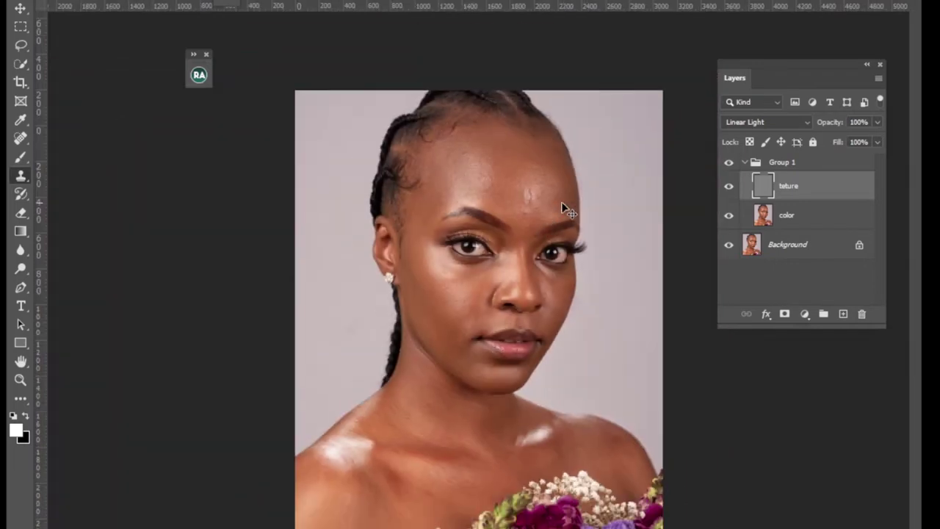
{"action": "key", "text": "ctrl+plus"}
{"action": "key", "text": "ctrl+plus"}
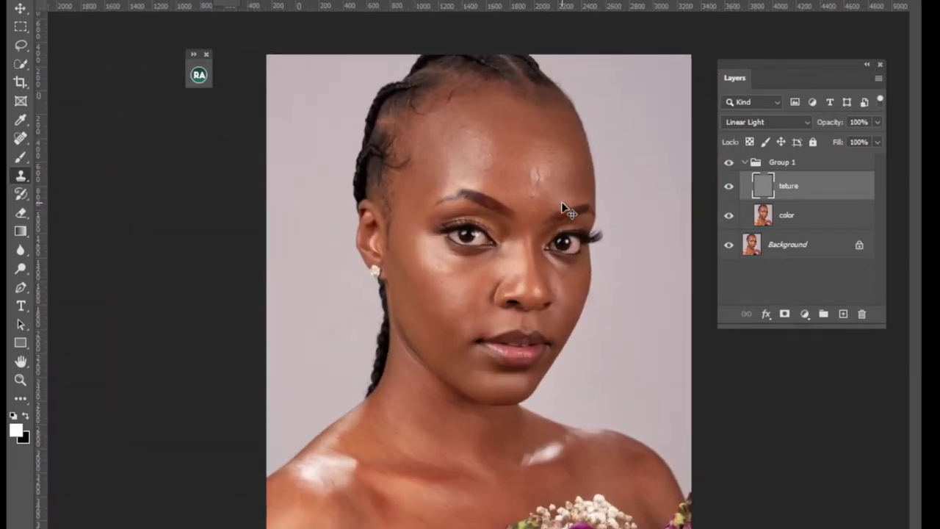
{"action": "key", "text": "ctrl+plus"}
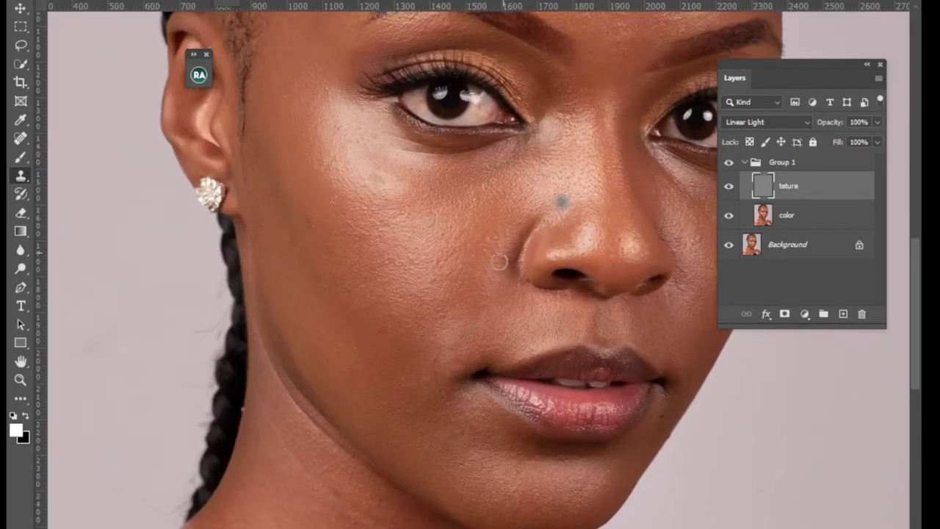
{"action": "left_click_drag", "start_coordinate": [561, 202], "coordinate": [516, 152]}
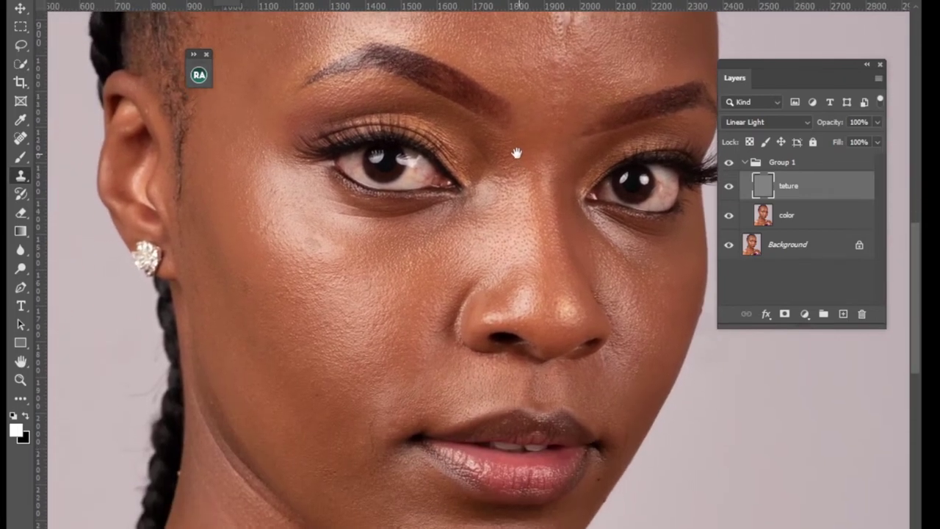
{"action": "left_click", "coordinate": [729, 188]}
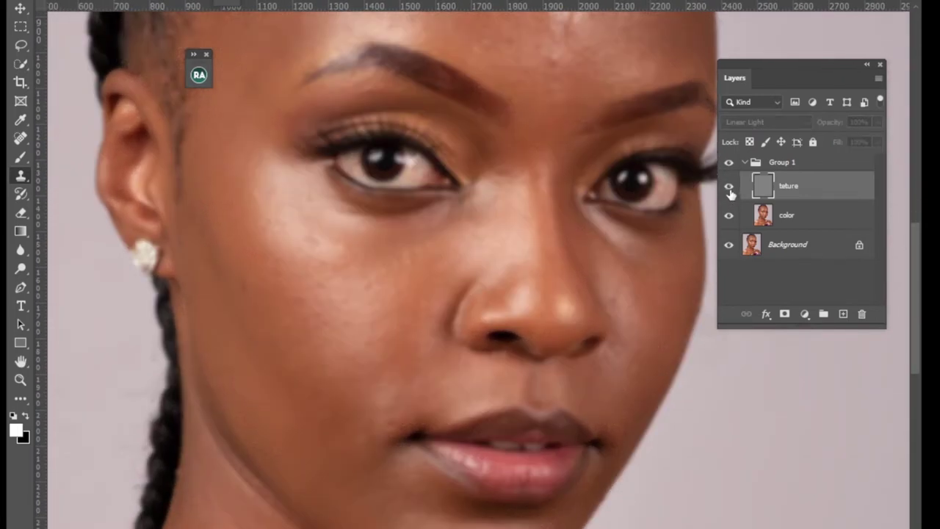
{"action": "left_click", "coordinate": [729, 188]}
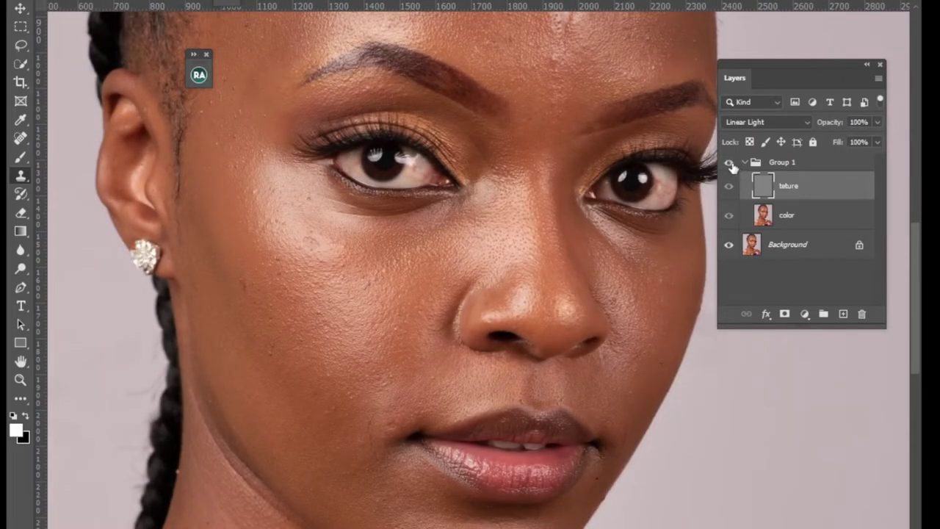
{"action": "left_click", "coordinate": [730, 162]}
{"action": "mouse_move", "coordinate": [609, 218]}
{"action": "left_mouse_down"}
{"action": "mouse_move", "coordinate": [571, 323]}
{"action": "mouse_move", "coordinate": [552, 350]}
{"action": "mouse_move", "coordinate": [547, 337]}
{"action": "left_mouse_up"}
{"action": "key", "text": "ctrl+minus"}
{"action": "key", "text": "ctrl+minus"}
{"action": "key", "text": "ctrl+minus"}
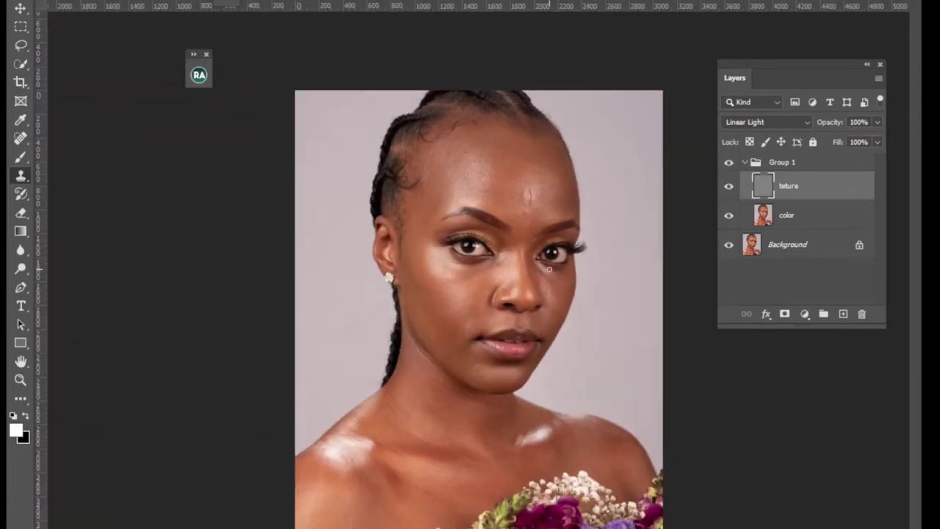
Step: Select the color layer and choose the Mixer Brush with a soft tip at 0% hardness
{"action": "left_click", "coordinate": [792, 223]}
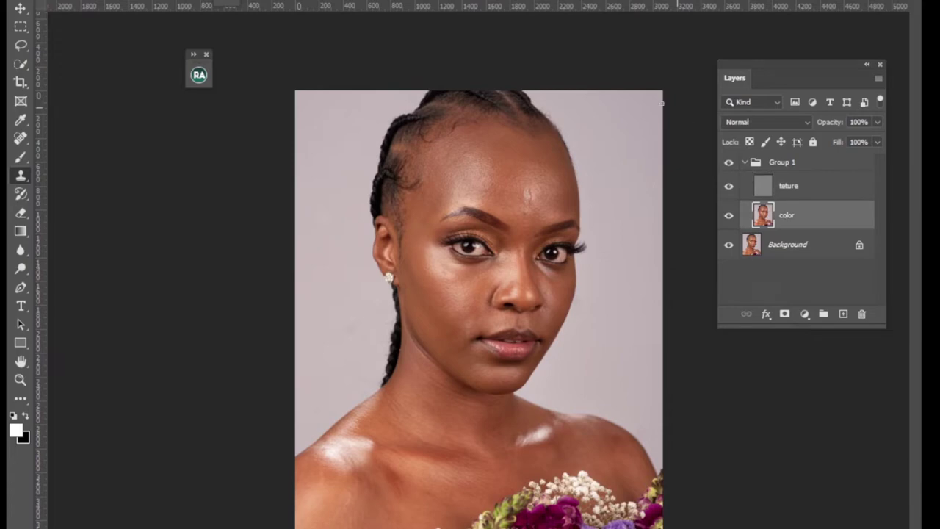
{"action": "right_click", "coordinate": [20, 157]}
{"action": "left_click", "coordinate": [79, 200]}
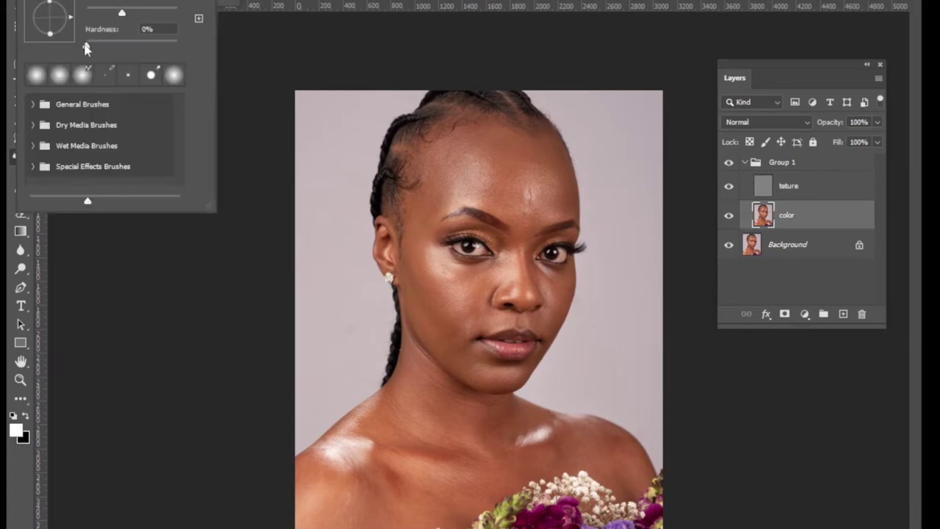
{"action": "left_click", "coordinate": [9, 71]}
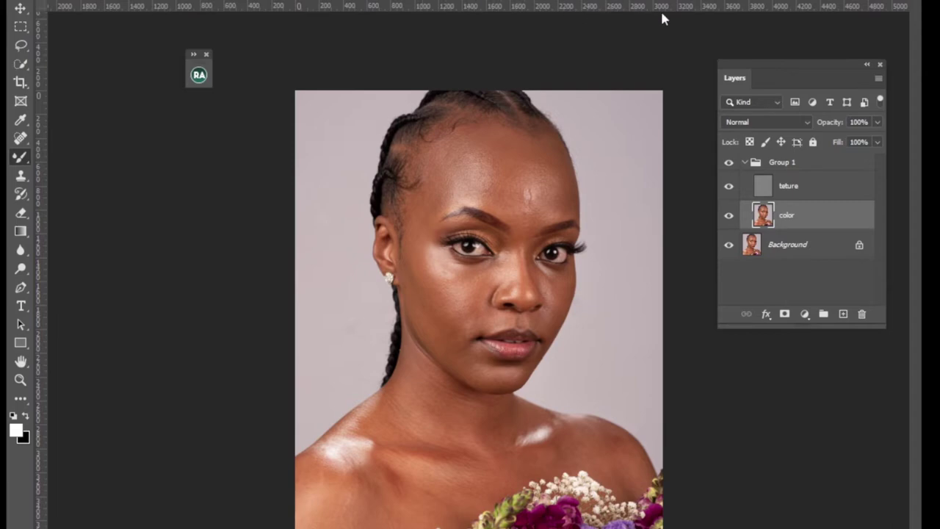
{"action": "key", "text": "ctrl+plus"}
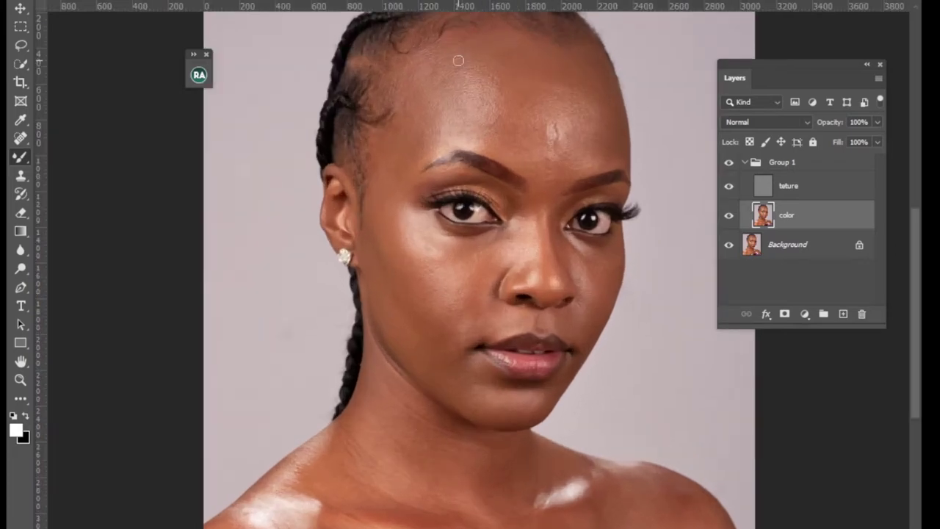
Step: Add a Black & White adjustment layer above the teture layer inside Group 1
{"action": "left_click_drag", "start_coordinate": [552, 269], "coordinate": [493, 331]}
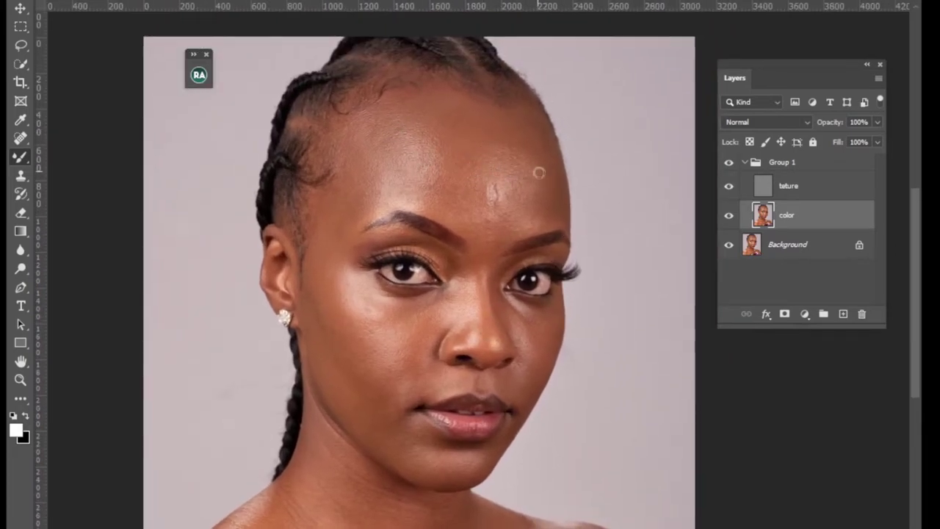
{"action": "left_click", "coordinate": [776, 169]}
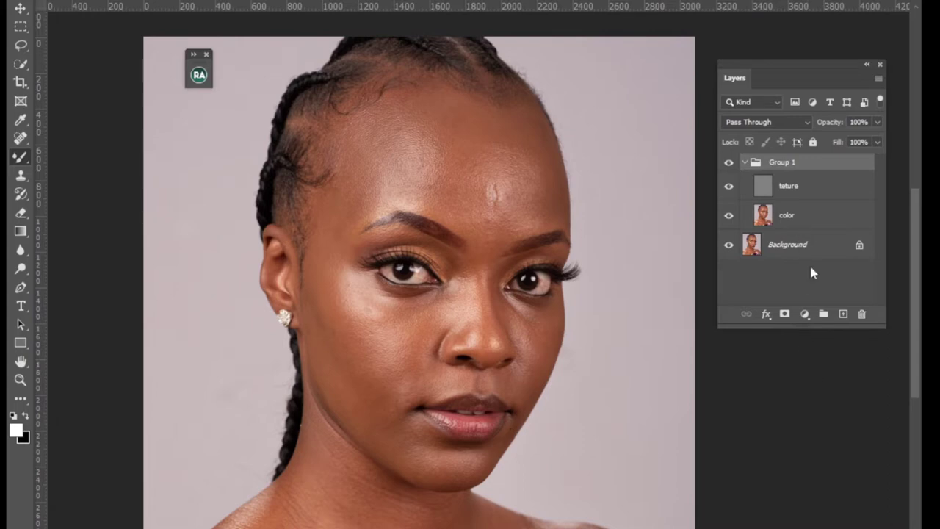
{"action": "left_click", "coordinate": [804, 314]}
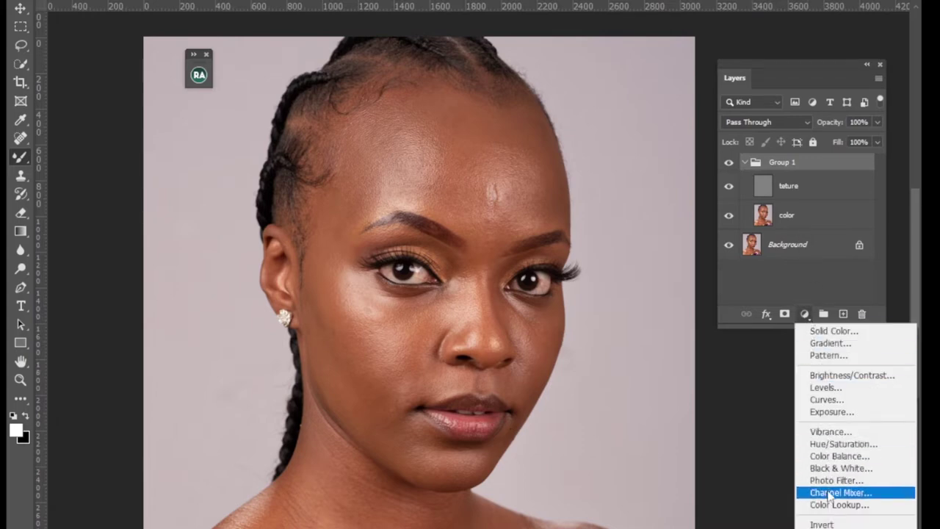
{"action": "left_click", "coordinate": [830, 469]}
{"action": "mouse_move", "coordinate": [321, 325]}
{"action": "left_mouse_down"}
{"action": "mouse_move", "coordinate": [300, 326]}
{"action": "mouse_move", "coordinate": [321, 328]}
{"action": "left_mouse_up"}
{"action": "left_click", "coordinate": [407, 226]}
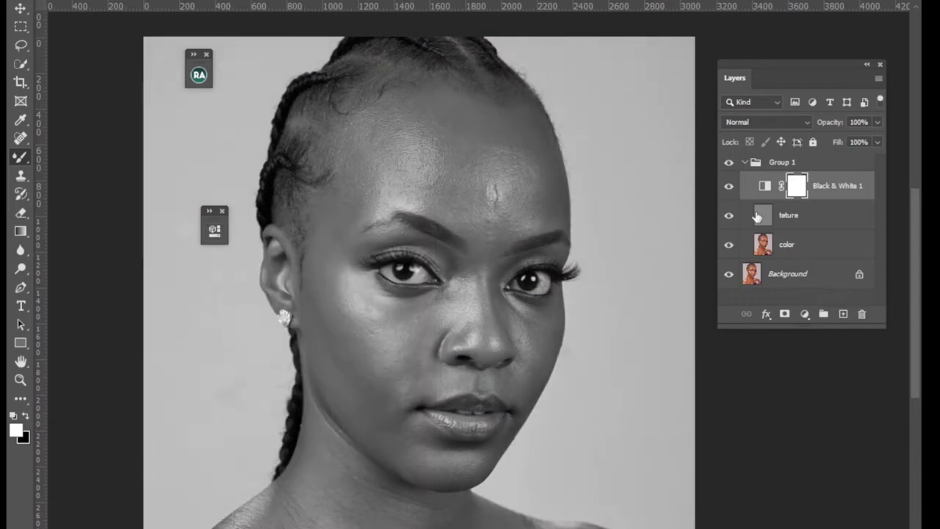
Step: Select the color layer for Mixer Brush work and rotate the canvas so the face is nearly upside down
{"action": "left_click", "coordinate": [790, 254]}
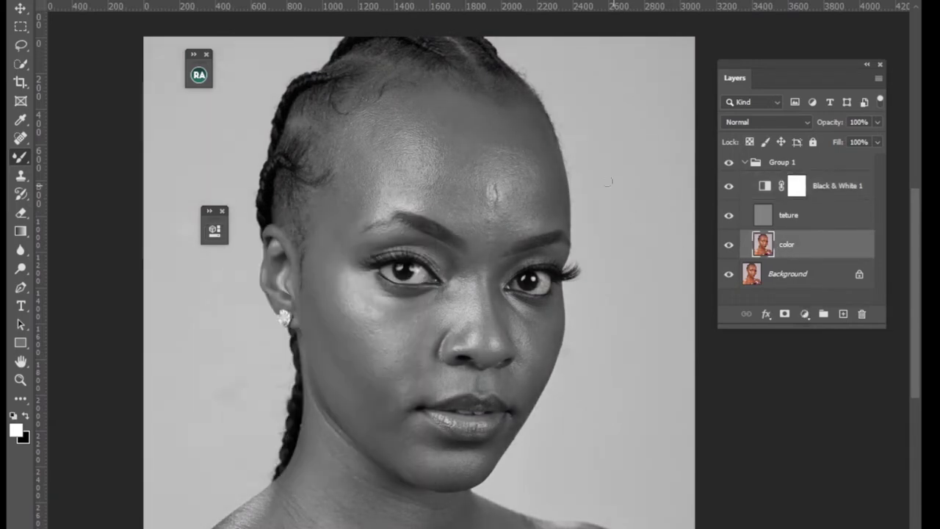
{"action": "left_click_drag", "start_coordinate": [18, 163], "coordinate": [65, 201]}
{"action": "key", "text": "r"}
{"action": "left_click_drag", "start_coordinate": [382, 59], "coordinate": [418, 298]}
{"action": "key", "text": "ctrl+plus"}
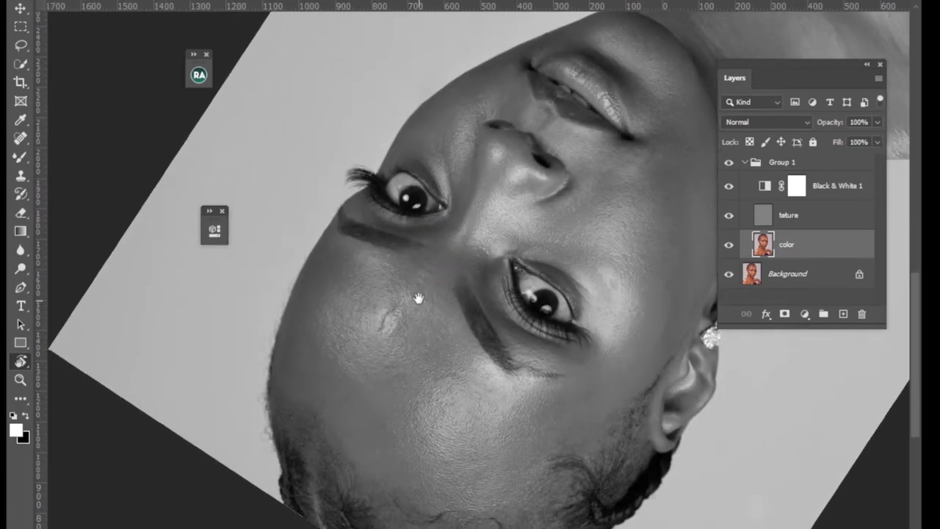
{"action": "key", "text": "b"}
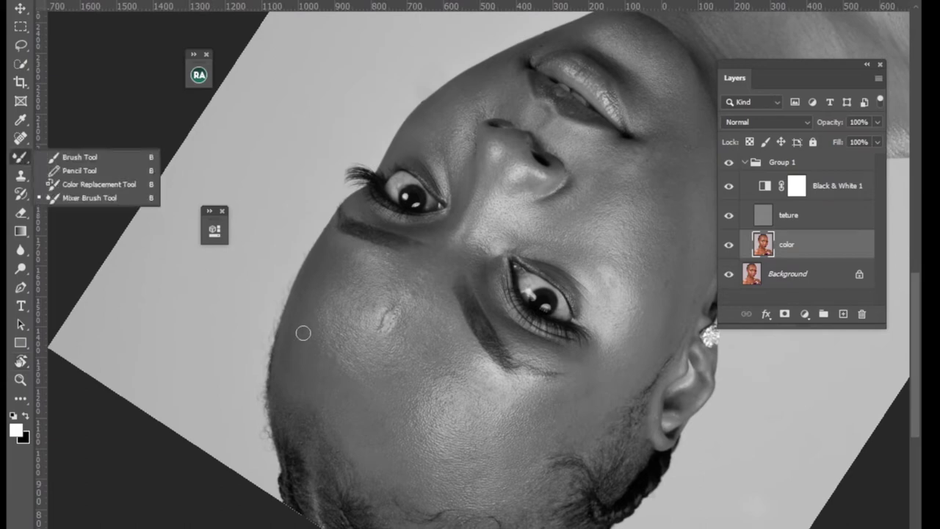
Step: Smooth the uneven tones across the forehead on the color layer with the Mixer Brush, varying the brush size
{"action": "key", "text": "bracketright"}
{"action": "key", "text": "bracketright"}
{"action": "key", "text": "bracketright"}
{"action": "key", "text": "bracketright"}
{"action": "key", "text": "bracketright"}
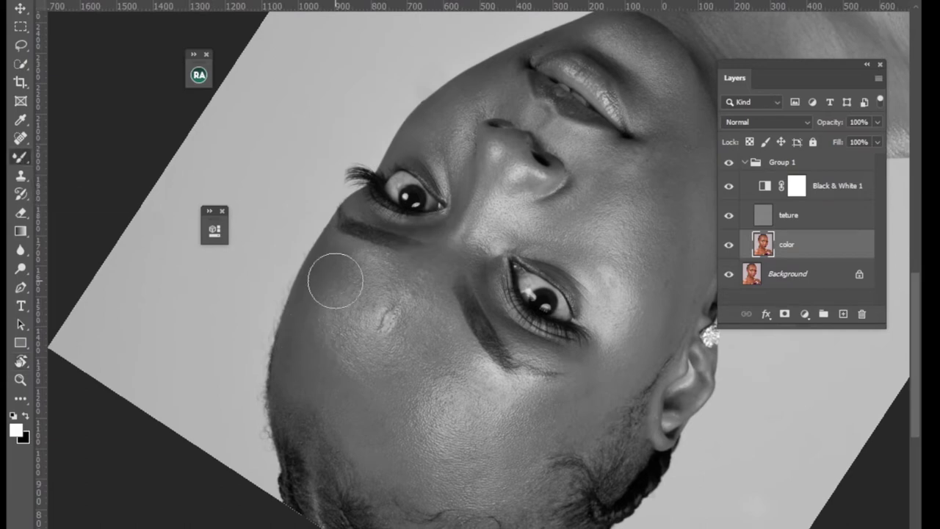
{"action": "key", "text": "bracketleft"}
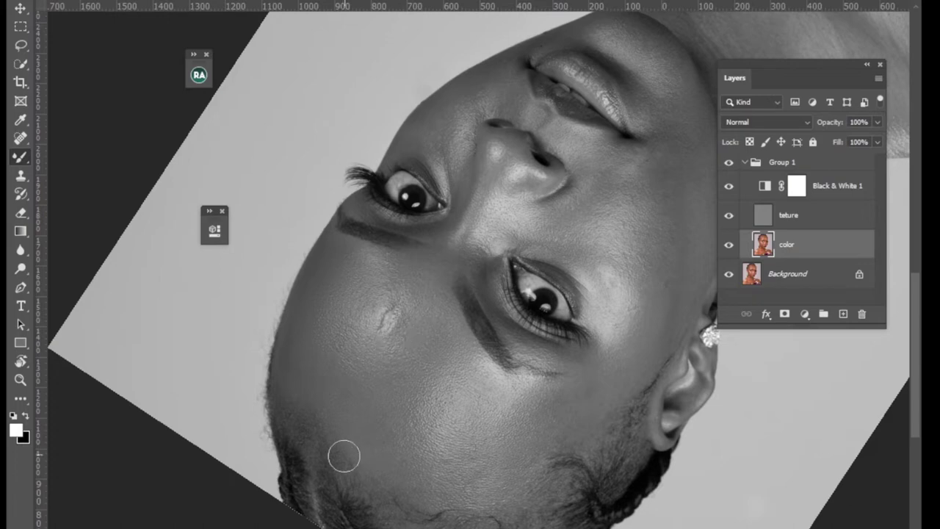
{"action": "key", "text": "bracketright"}
{"action": "key", "text": "bracketright"}
{"action": "key", "text": "bracketright"}
{"action": "key", "text": "bracketleft"}
{"action": "key", "text": "bracketleft"}
{"action": "key", "text": "bracketleft"}
Step: Turn the canvas toward the ear side and blend the skin around the eye, brow tail and temple with the Mixer Brush
{"action": "mouse_move", "coordinate": [524, 409]}
{"action": "left_mouse_down"}
{"action": "mouse_move", "coordinate": [421, 408]}
{"action": "mouse_move", "coordinate": [301, 382]}
{"action": "left_mouse_up"}
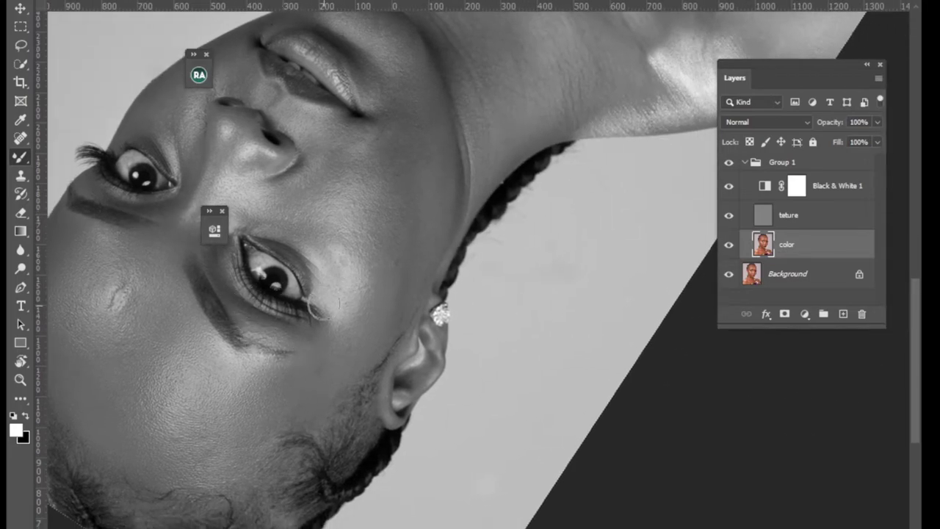
{"action": "key", "text": "r"}
{"action": "left_click_drag", "start_coordinate": [323, 304], "coordinate": [427, 168]}
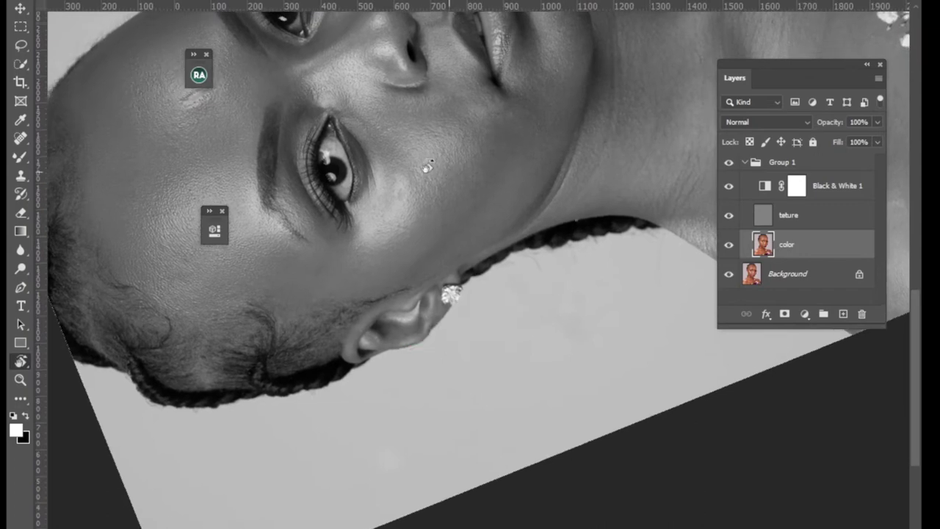
{"action": "left_click_drag", "start_coordinate": [22, 156], "coordinate": [79, 206]}
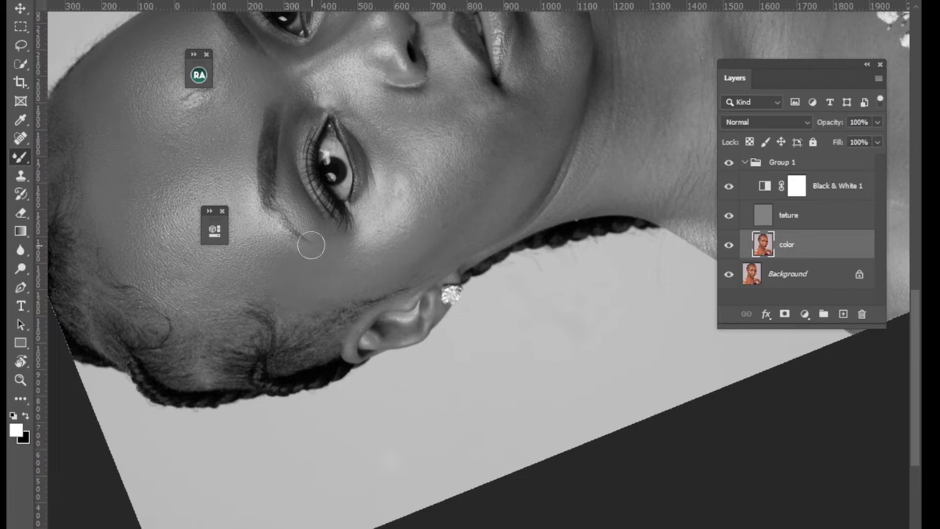
Step: Blend the tones beside the nose, then rotate the canvas and smooth the cheek highlight on the color layer
{"action": "left_click_drag", "start_coordinate": [345, 138], "coordinate": [369, 264]}
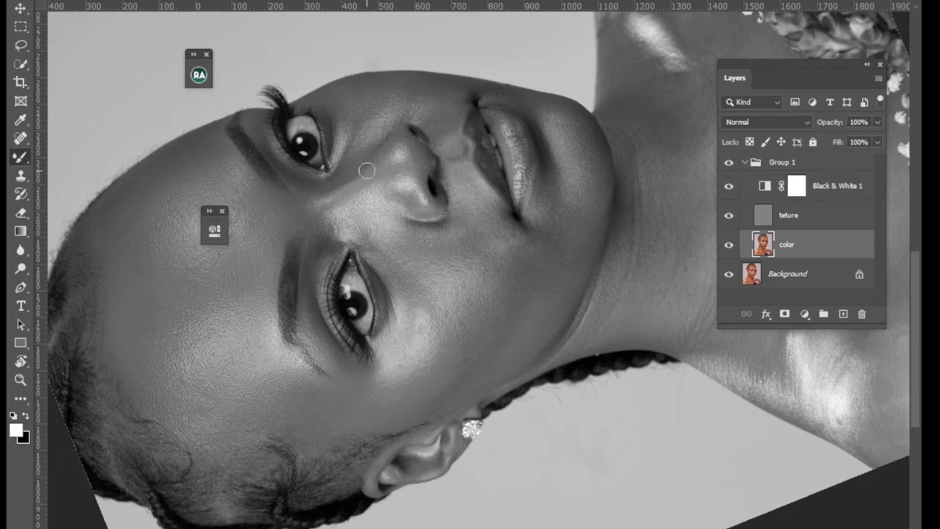
{"action": "key", "text": "r"}
{"action": "left_click_drag", "start_coordinate": [397, 210], "coordinate": [548, 384]}
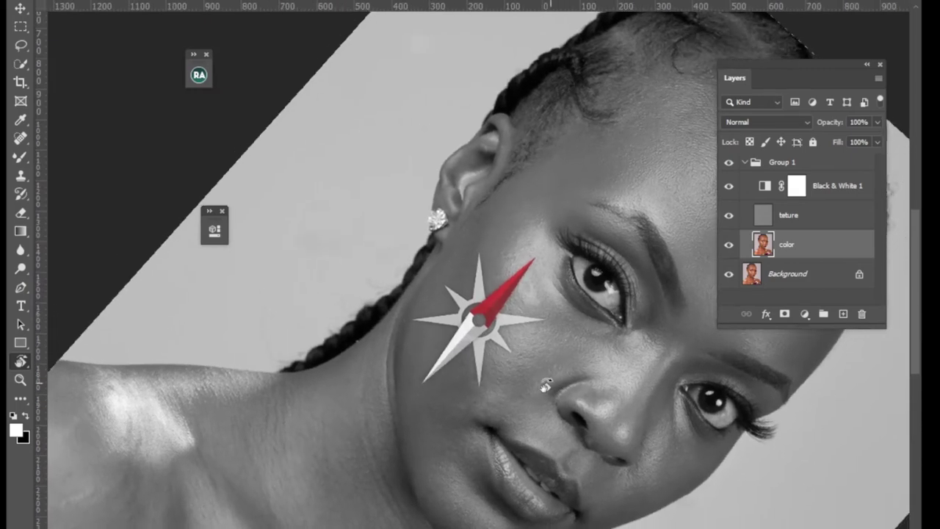
{"action": "left_click", "coordinate": [25, 158]}
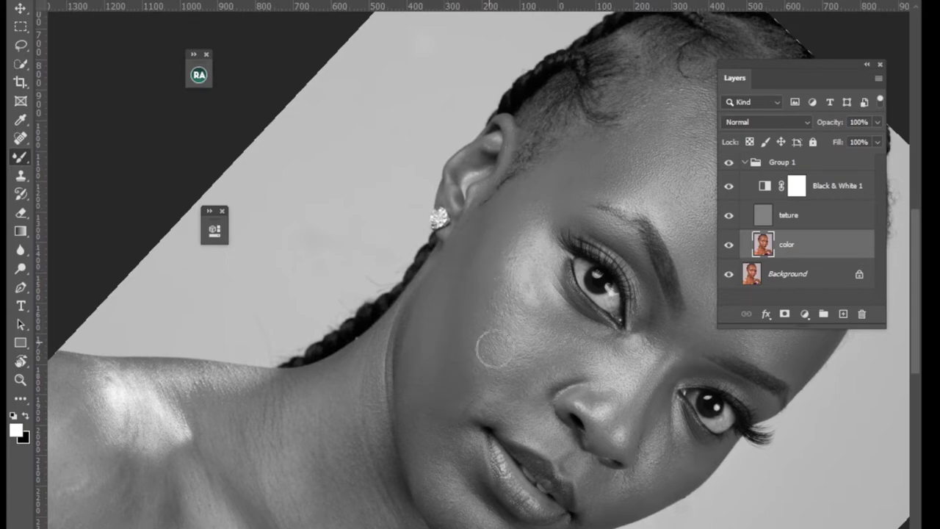
Step: Rotate the canvas the other way and even out the cheek between the nose, mouth and ear with the Mixer Brush
{"action": "key", "text": "r"}
{"action": "left_click_drag", "start_coordinate": [512, 278], "coordinate": [416, 247]}
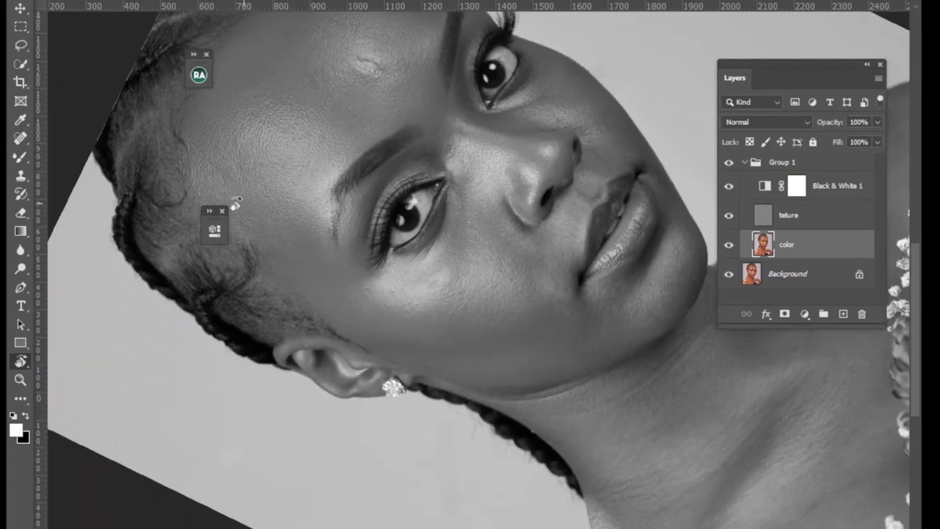
{"action": "left_click", "coordinate": [20, 155]}
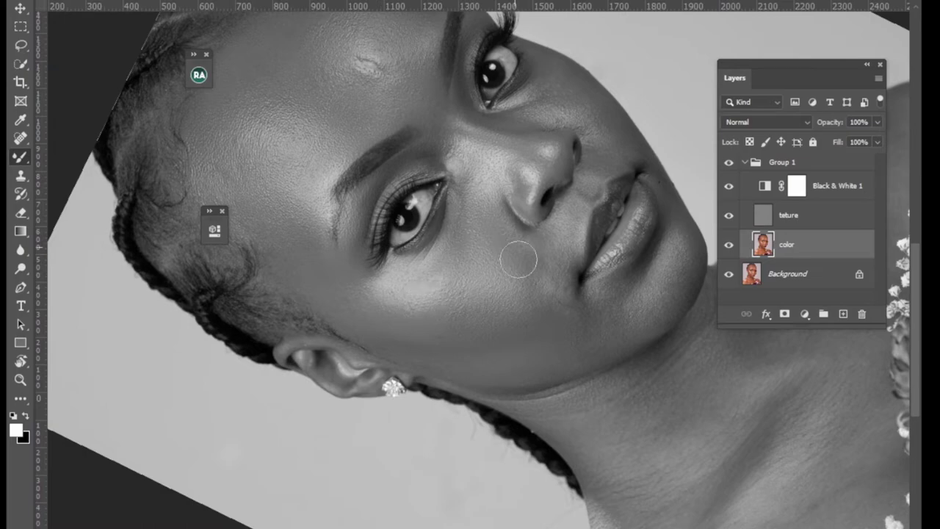
Step: Turn the face nearly upright, check it in color with Black & White 1 hidden, and return to the Mixer Brush at the nose
{"action": "key", "text": "r"}
{"action": "left_click_drag", "start_coordinate": [506, 225], "coordinate": [449, 252]}
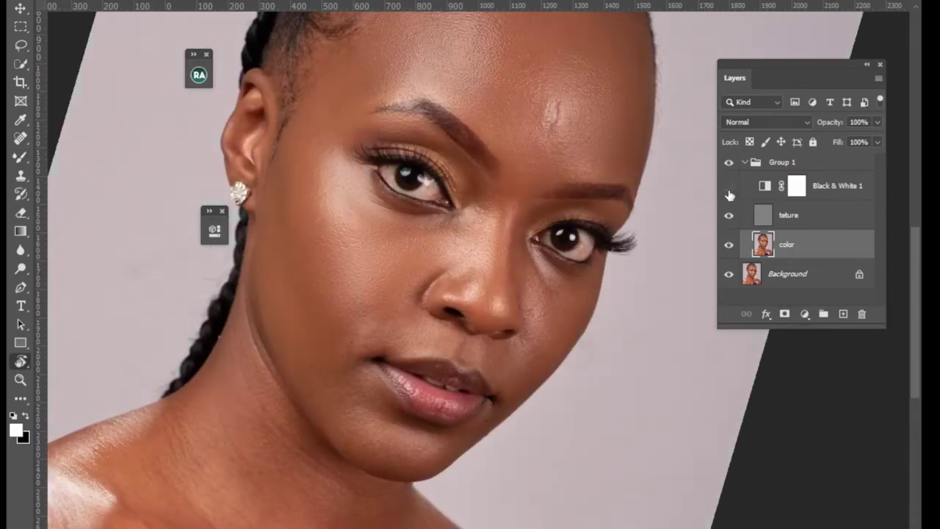
{"action": "key", "text": "ctrl+plus"}
{"action": "key", "text": "Escape"}
{"action": "key", "text": "b"}
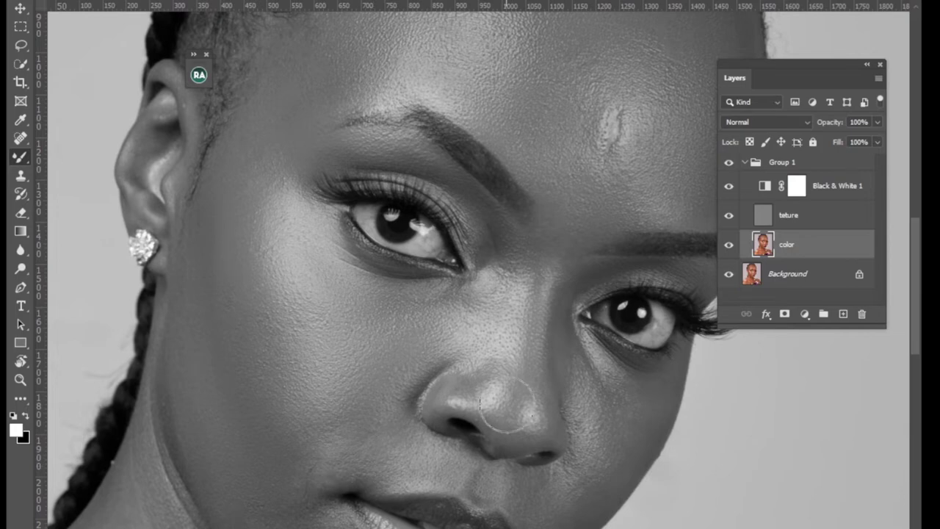
Step: Smooth the area between the eyebrows, the inner eye corner and the skin around the mouth, resizing the Mixer Brush as needed
{"action": "left_click_drag", "start_coordinate": [545, 395], "coordinate": [449, 285]}
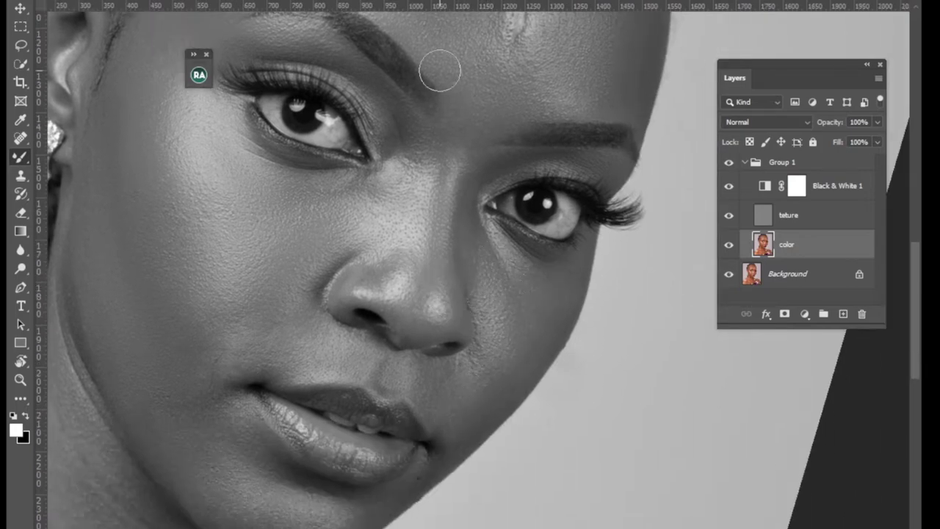
{"action": "key", "text": "["}
{"action": "key", "text": "["}
{"action": "key", "text": "["}
{"action": "key", "text": "["}
{"action": "key", "text": "]"}
{"action": "key", "text": "]"}
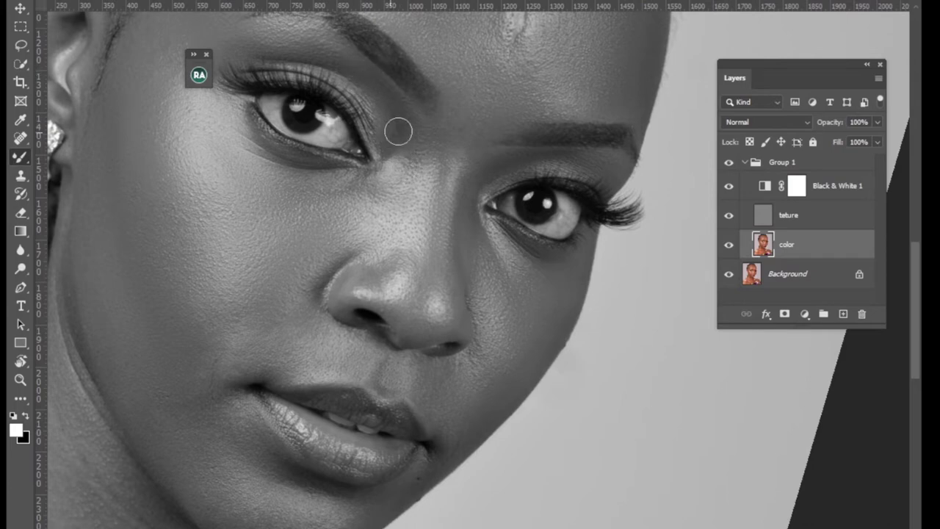
{"action": "key", "text": "]"}
{"action": "key", "text": "bracketright"}
{"action": "key", "text": "bracketright"}
{"action": "key", "text": "bracketright"}
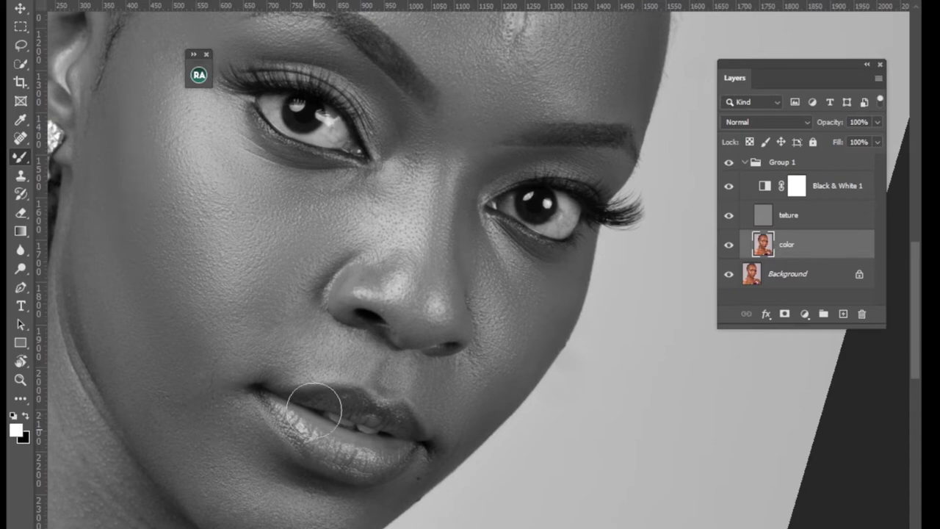
Step: Review the whole portrait and hide the Black & White 1 adjustment to work in color, keeping the Mixer Brush
{"action": "scroll", "coordinate": [314, 408], "scroll_direction": "down", "scroll_amount": 6}
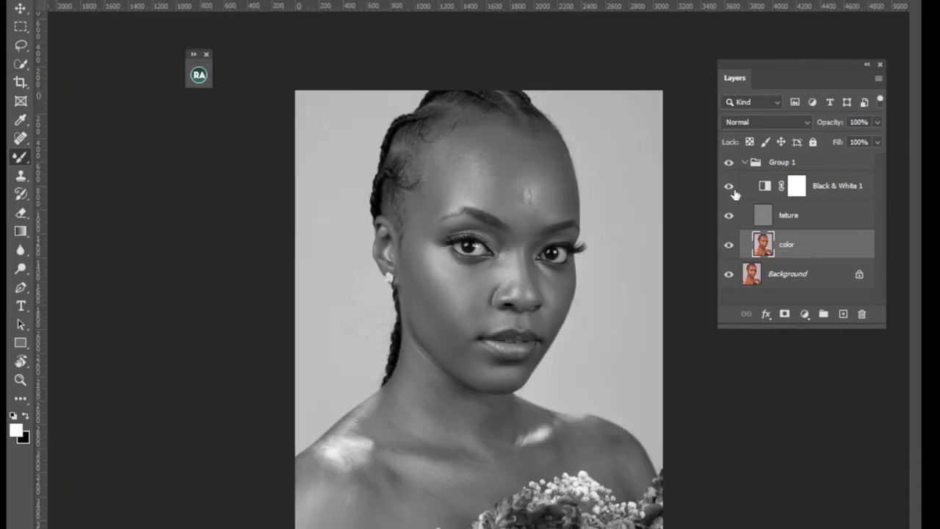
{"action": "left_click", "coordinate": [729, 186]}
{"action": "left_click", "coordinate": [729, 186]}
{"action": "right_click", "coordinate": [20, 157]}
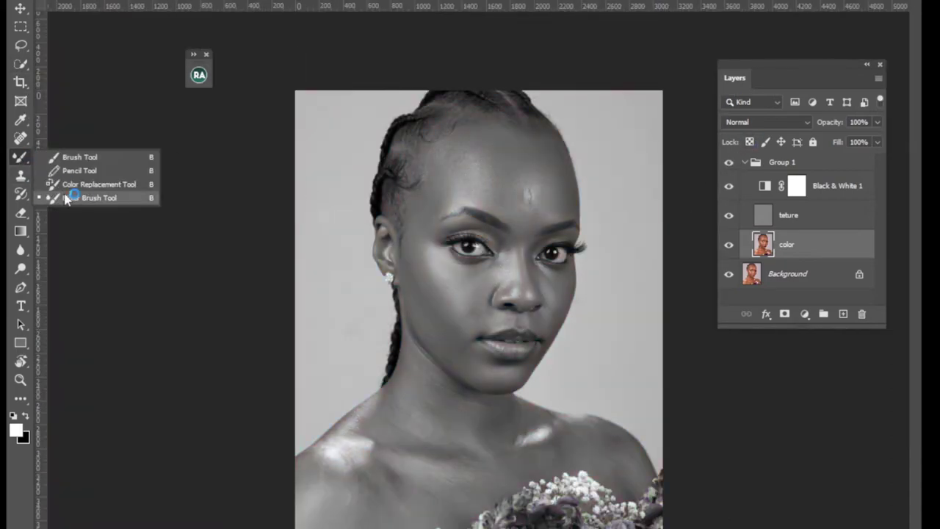
{"action": "key", "text": "Escape"}
Step: Smooth the neck and upper chest below the jaw on the color layer with an enlarged Mixer Brush
{"action": "key", "text": "ctrl+plus"}
{"action": "key", "text": "ctrl+plus"}
{"action": "scroll", "coordinate": [896, 206], "scroll_direction": "up", "scroll_amount": 5}
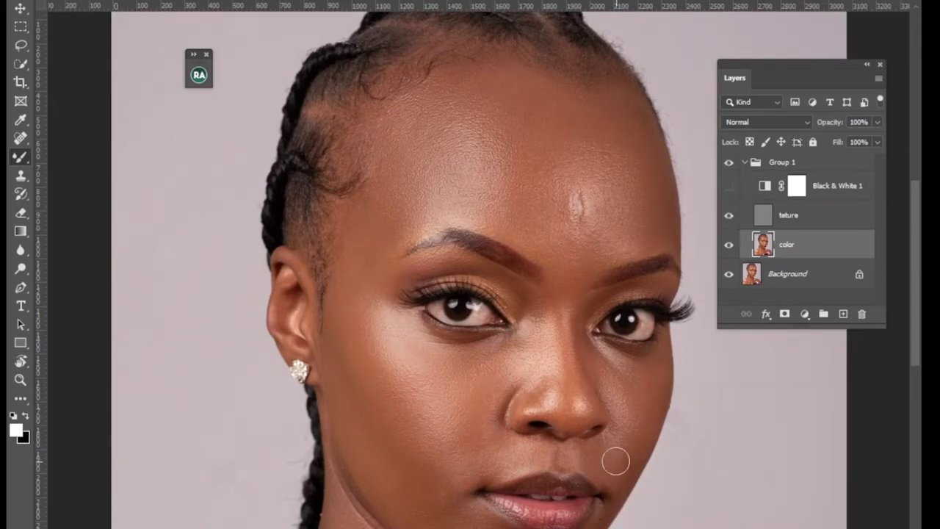
{"action": "scroll", "coordinate": [384, 466], "scroll_direction": "down", "scroll_amount": 3}
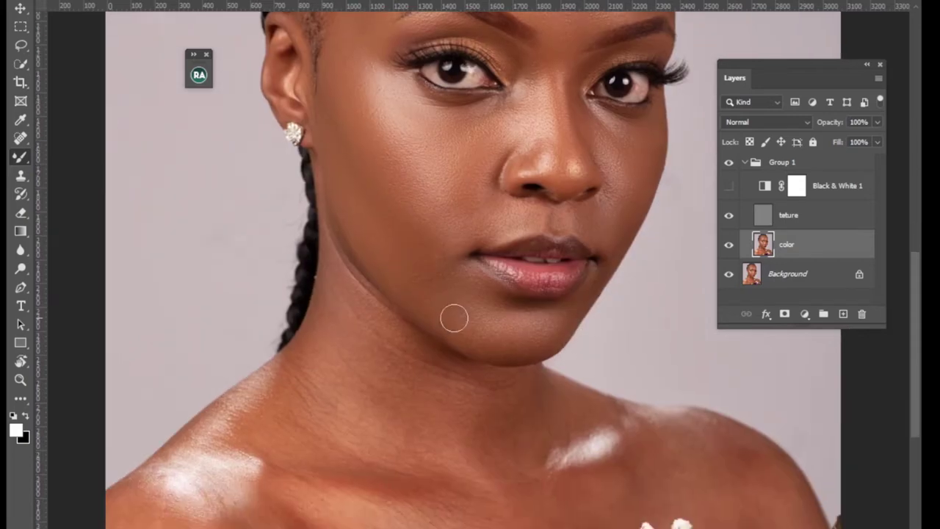
{"action": "key", "text": "bracketright"}
{"action": "key", "text": "bracketright"}
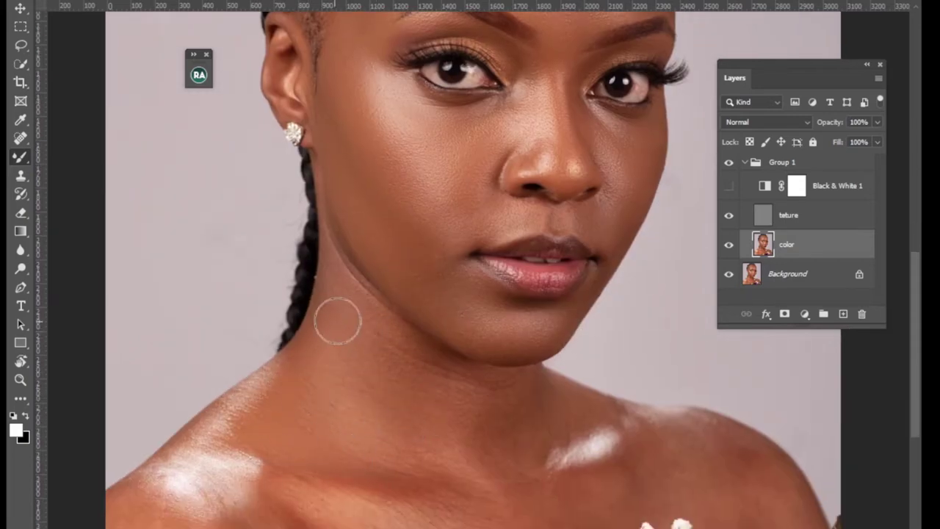
{"action": "key", "text": "bracketright"}
{"action": "key", "text": "bracketright"}
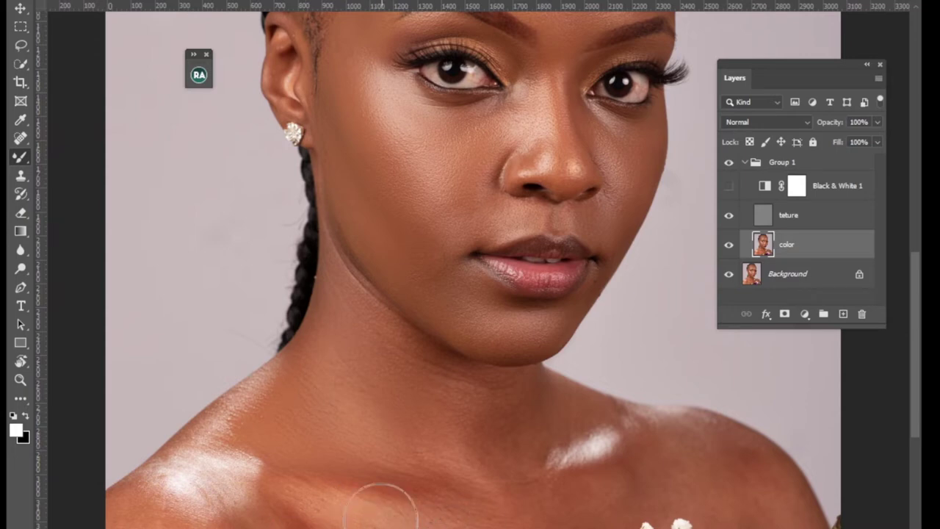
Step: Blend the skin tones of the chest and both shoulders above the flowers on the color layer
{"action": "scroll", "coordinate": [330, 462], "scroll_direction": "down", "scroll_amount": 5}
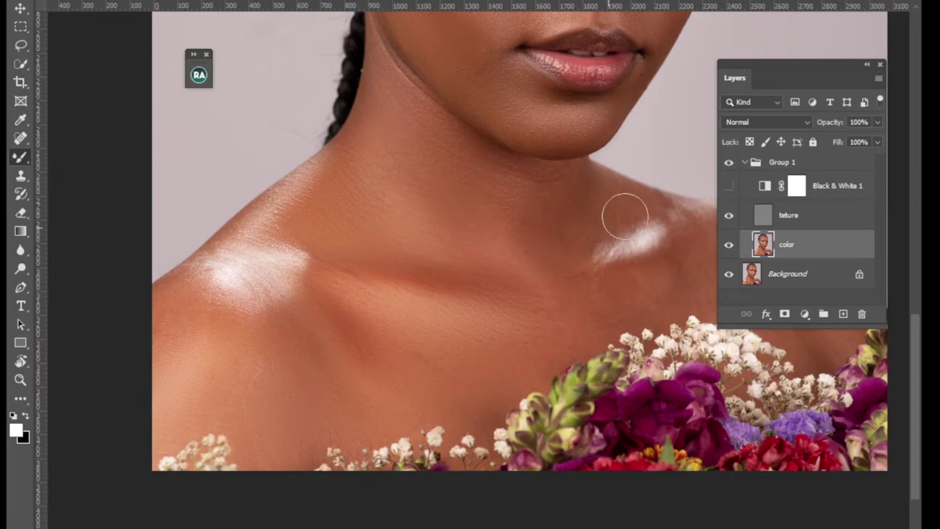
{"action": "left_click_drag", "start_coordinate": [563, 260], "coordinate": [451, 352]}
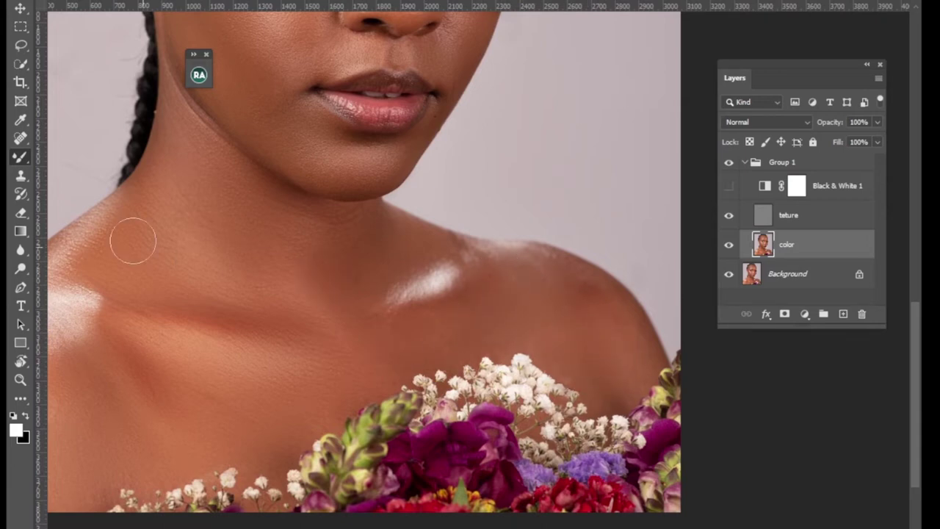
{"action": "scroll", "coordinate": [227, 434], "scroll_direction": "down", "scroll_amount": 5}
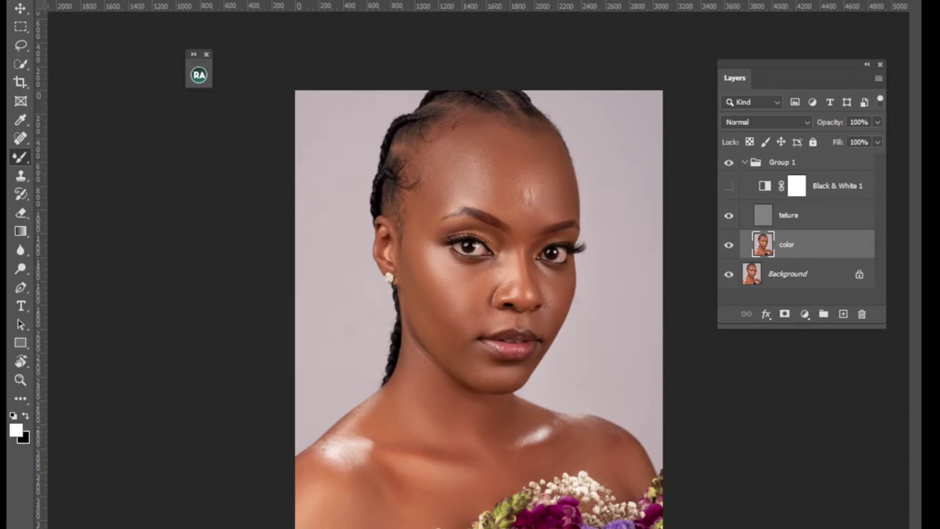
Step: Examine the smoothed skin up close on the cheeks, neck, shoulders and forehead
{"action": "scroll", "coordinate": [434, 253], "scroll_direction": "up", "scroll_amount": 4}
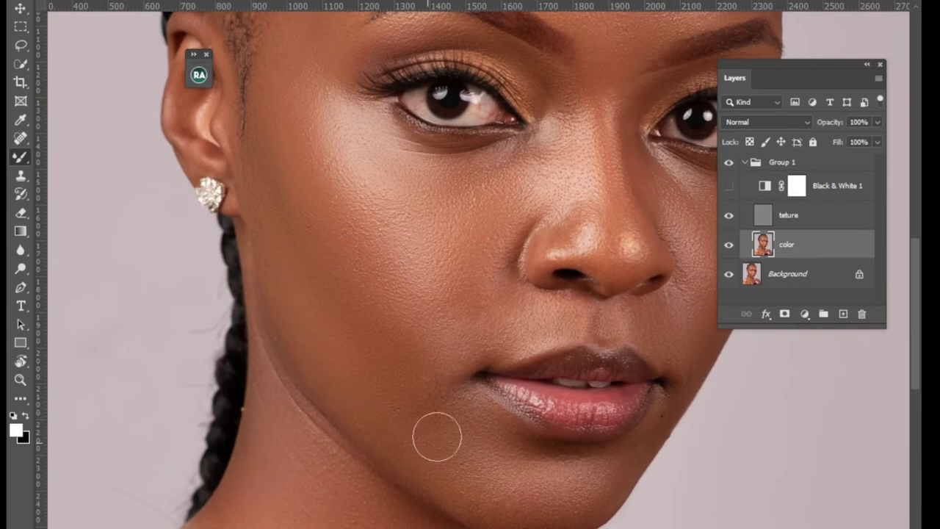
{"action": "scroll", "coordinate": [458, 514], "scroll_direction": "down", "scroll_amount": 3}
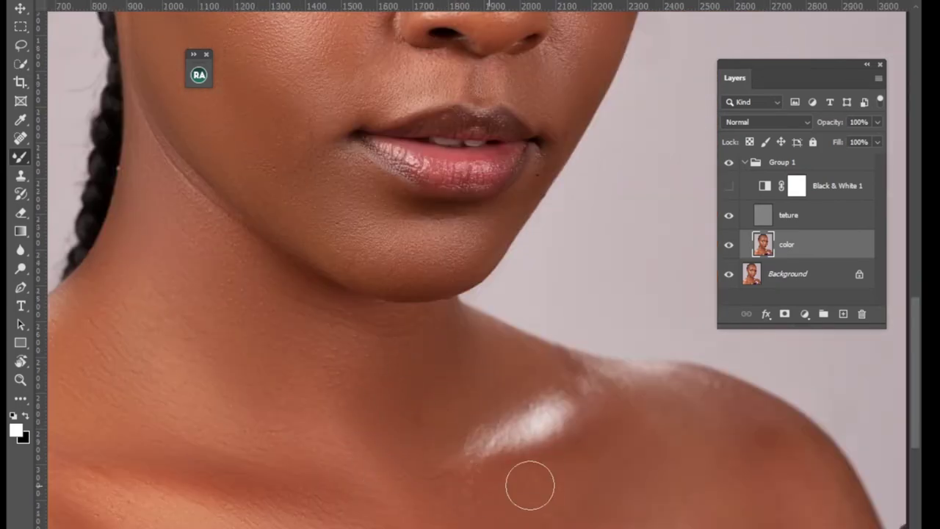
{"action": "scroll", "coordinate": [611, 231], "scroll_direction": "up", "scroll_amount": 10}
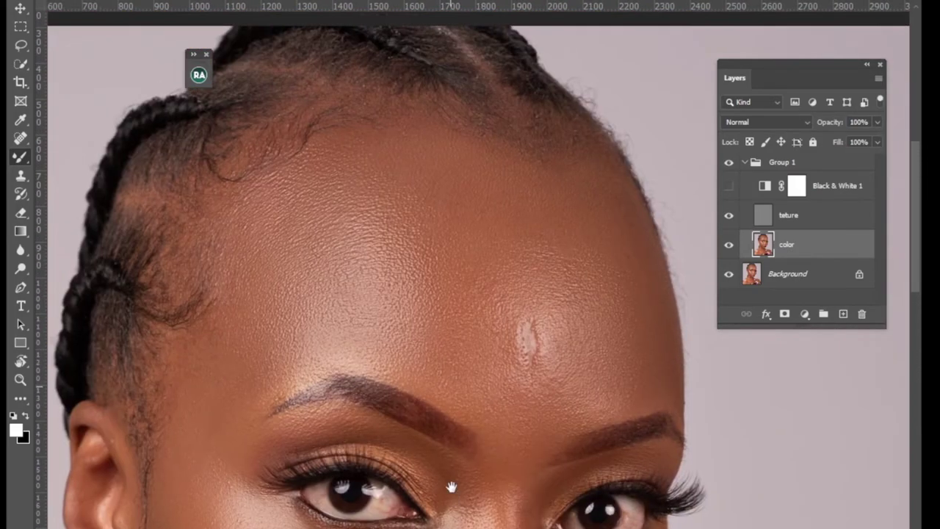
{"action": "left_click_drag", "start_coordinate": [451, 487], "coordinate": [448, 491]}
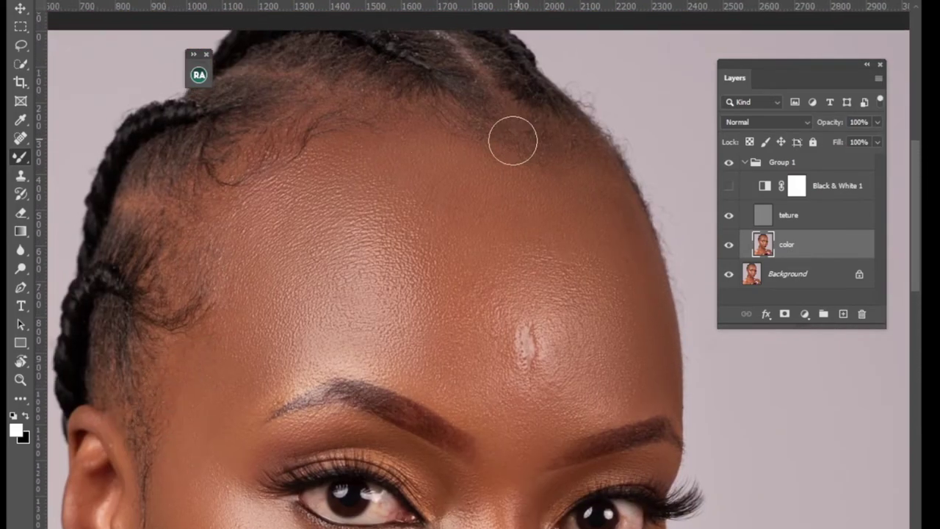
Step: Review the whole portrait and compare it with the original by toggling the visibility of Group 1
{"action": "scroll", "coordinate": [527, 119], "scroll_direction": "down", "scroll_amount": 4}
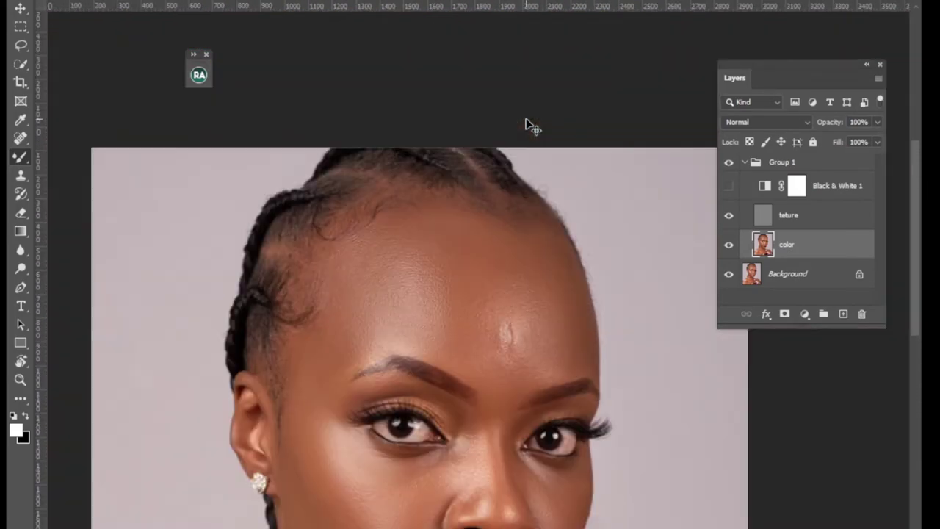
{"action": "scroll", "coordinate": [526, 120], "scroll_direction": "down", "scroll_amount": 2}
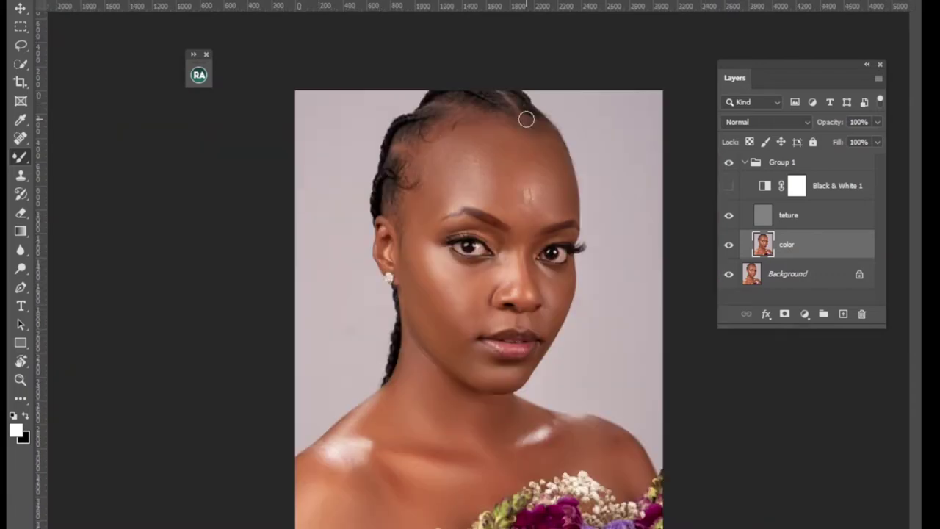
{"action": "scroll", "coordinate": [526, 125], "scroll_direction": "up", "scroll_amount": 4}
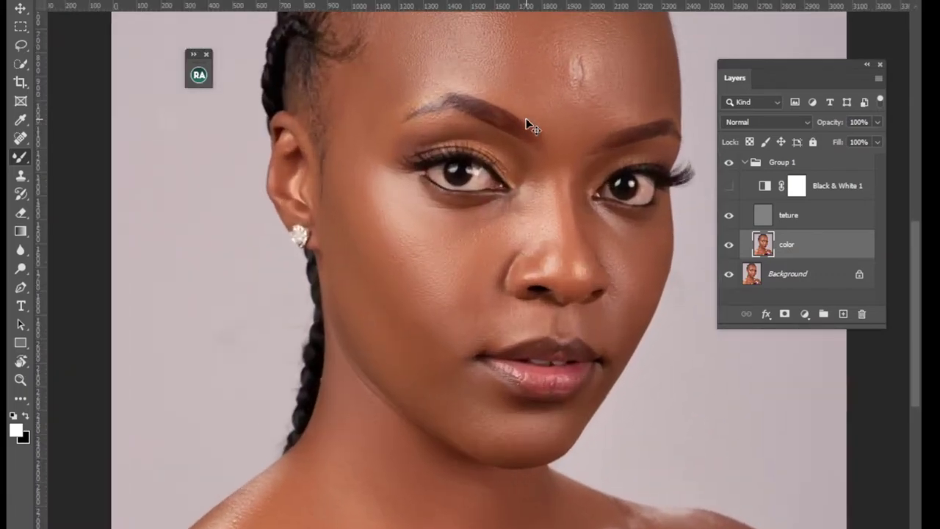
{"action": "scroll", "coordinate": [526, 124], "scroll_direction": "down", "scroll_amount": 1}
{"action": "scroll", "coordinate": [526, 124], "scroll_direction": "down", "scroll_amount": 3}
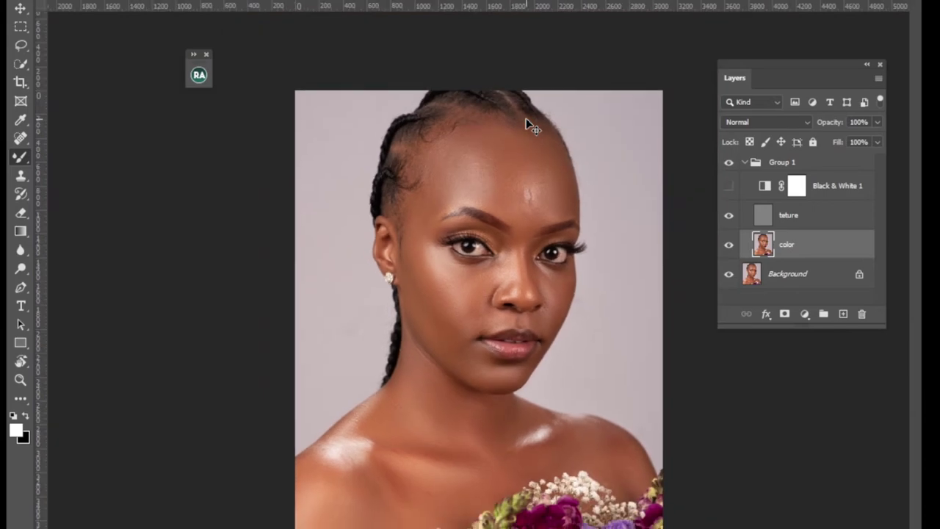
{"action": "left_click", "coordinate": [730, 163]}
{"action": "key", "text": "ctrl+z"}
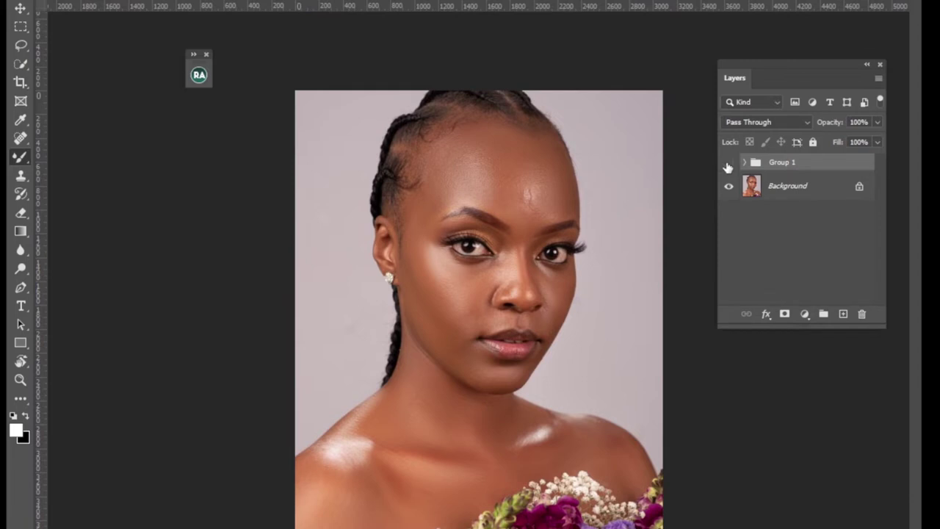
{"action": "left_click", "coordinate": [729, 164]}
{"action": "left_click", "coordinate": [730, 168]}
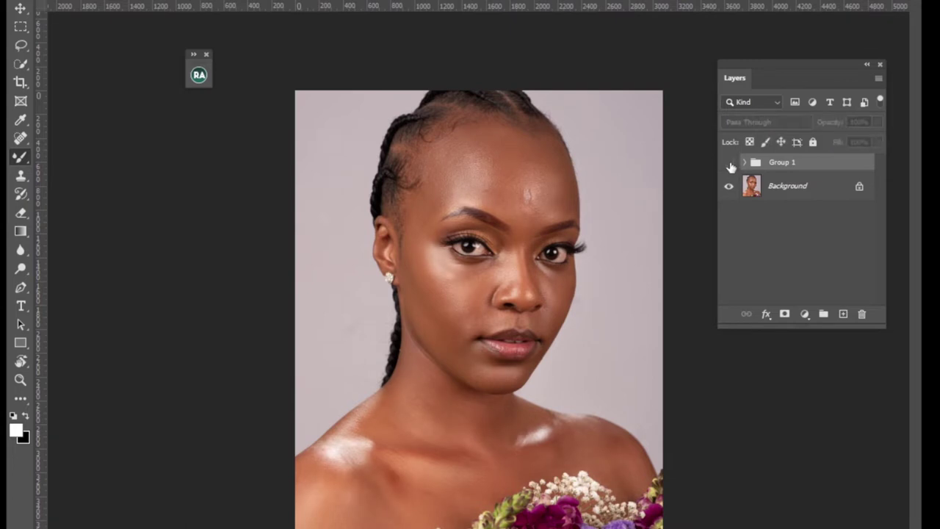
{"action": "left_click", "coordinate": [729, 166]}
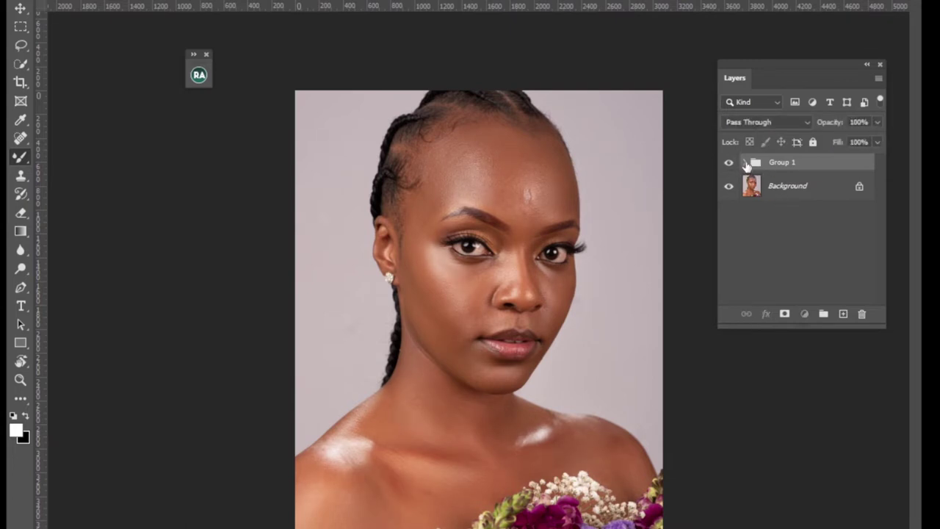
Step: Expand Group 1 and, on the teture layer, clone clean skin over the marks beside the mouth corner with the Clone Stamp
{"action": "left_click", "coordinate": [746, 163]}
{"action": "left_click", "coordinate": [791, 213]}
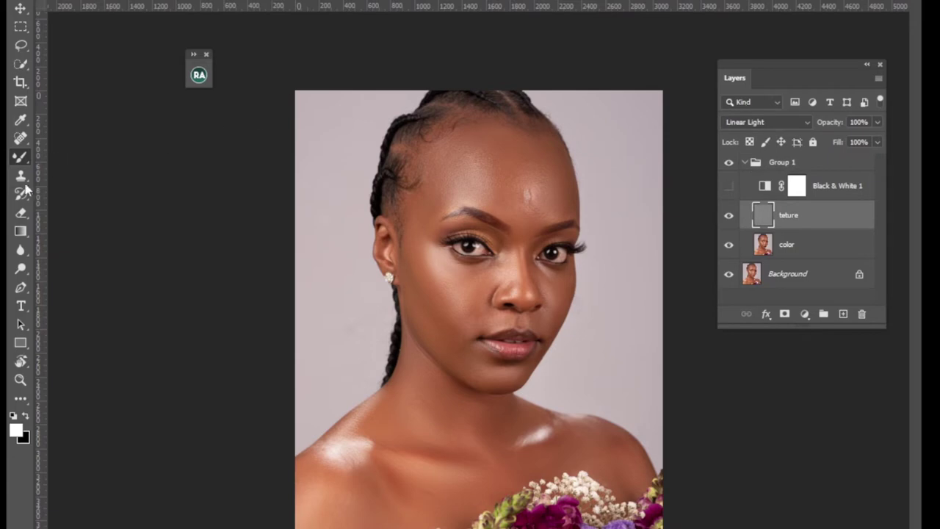
{"action": "key", "text": "s"}
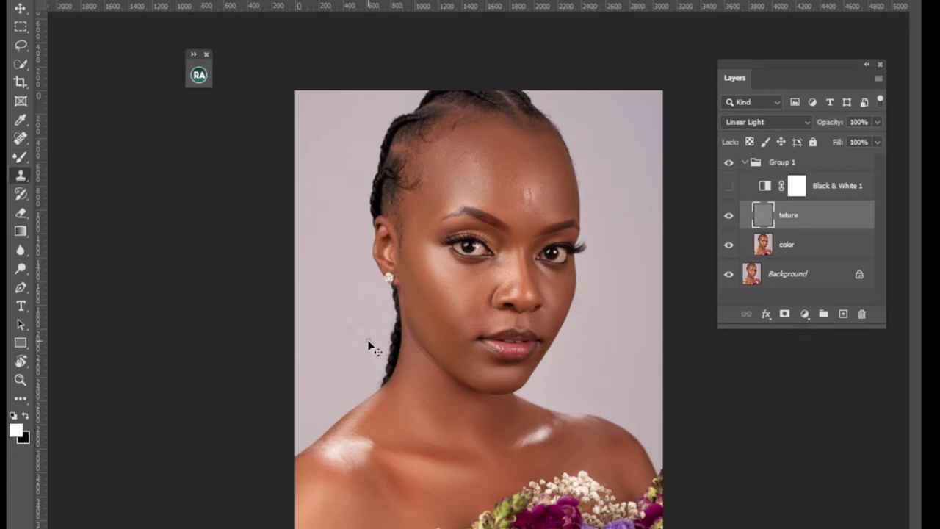
{"action": "key", "text": "ctrl+plus"}
{"action": "key", "text": "ctrl+plus"}
{"action": "key", "text": "ctrl+plus"}
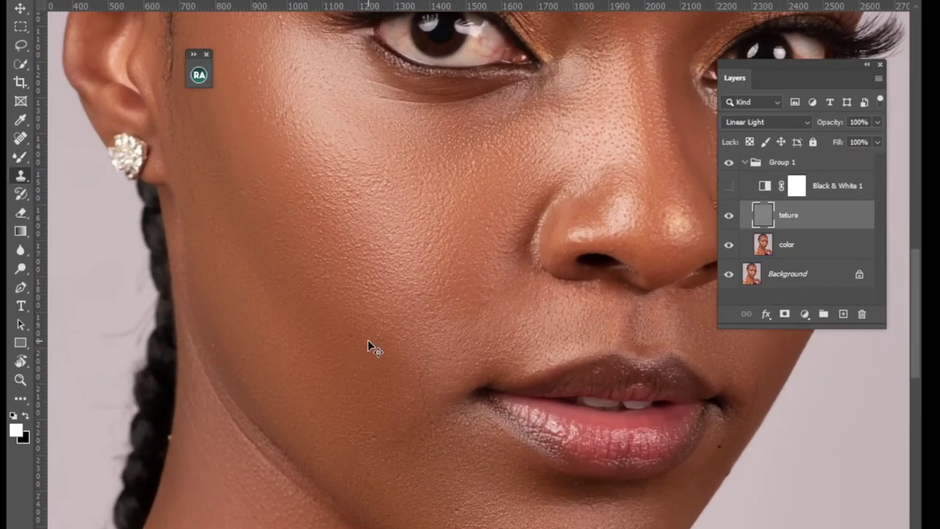
{"action": "key", "text": "ctrl+plus"}
{"action": "key", "text": "ctrl+plus"}
{"action": "left_click", "coordinate": [353, 439], "text": "alt"}
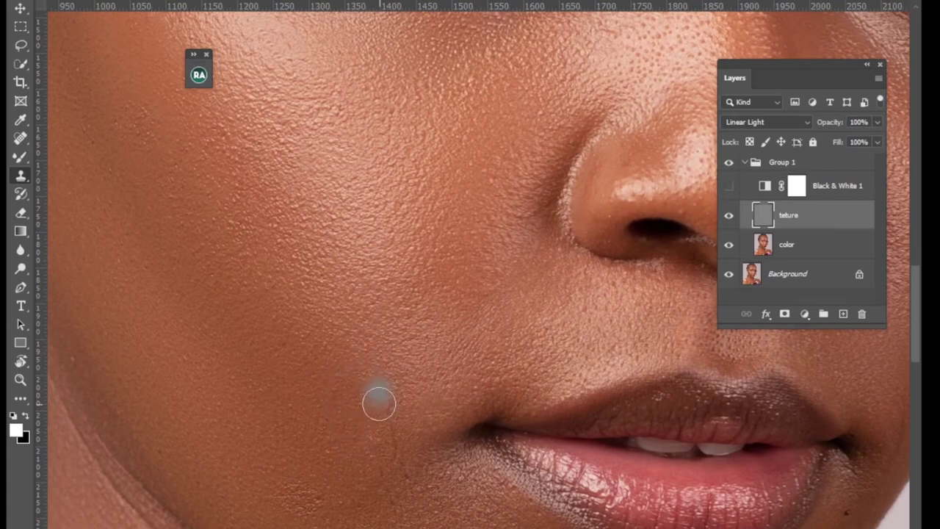
{"action": "left_click", "coordinate": [414, 447], "text": "alt"}
{"action": "mouse_move", "coordinate": [378, 477]}
{"action": "left_mouse_down"}
{"action": "mouse_move", "coordinate": [314, 508]}
{"action": "mouse_move", "coordinate": [285, 496]}
{"action": "mouse_move", "coordinate": [312, 514]}
{"action": "mouse_move", "coordinate": [396, 507]}
{"action": "mouse_move", "coordinate": [403, 469]}
{"action": "left_mouse_up"}
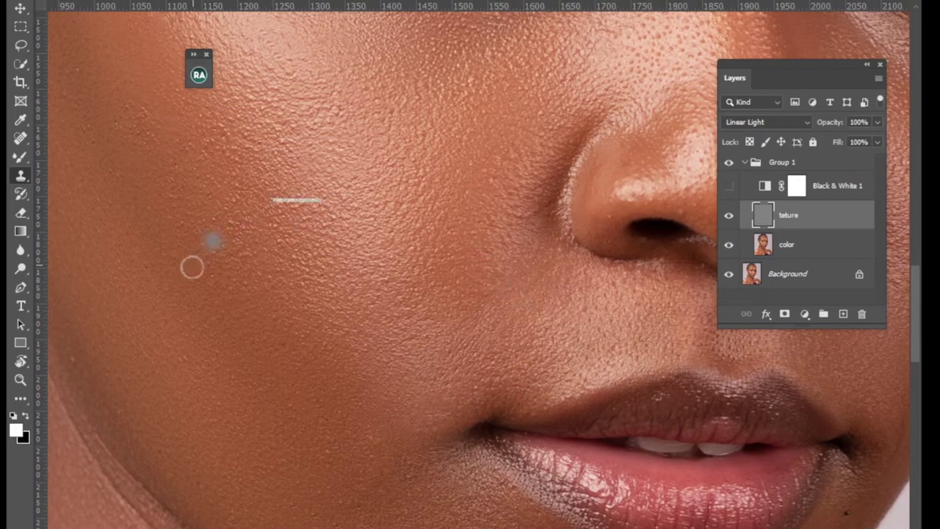
Step: Clone clean skin texture over the uneven spots on the cheek between the earring and the nose
{"action": "left_click_drag", "start_coordinate": [212, 267], "coordinate": [277, 354]}
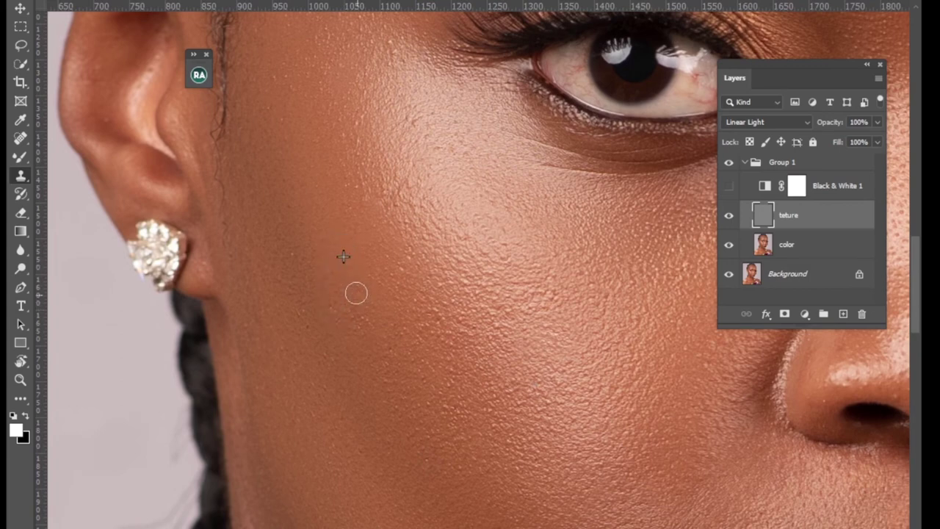
{"action": "left_click_drag", "start_coordinate": [356, 293], "coordinate": [369, 319]}
{"action": "mouse_move", "coordinate": [310, 230]}
{"action": "left_mouse_down"}
{"action": "mouse_move", "coordinate": [336, 416]}
{"action": "mouse_move", "coordinate": [329, 361]}
{"action": "left_mouse_up"}
{"action": "left_click_drag", "start_coordinate": [498, 252], "coordinate": [416, 435]}
{"action": "mouse_move", "coordinate": [403, 336]}
{"action": "left_mouse_down"}
{"action": "mouse_move", "coordinate": [318, 310]}
{"action": "mouse_move", "coordinate": [280, 284]}
{"action": "left_mouse_up"}
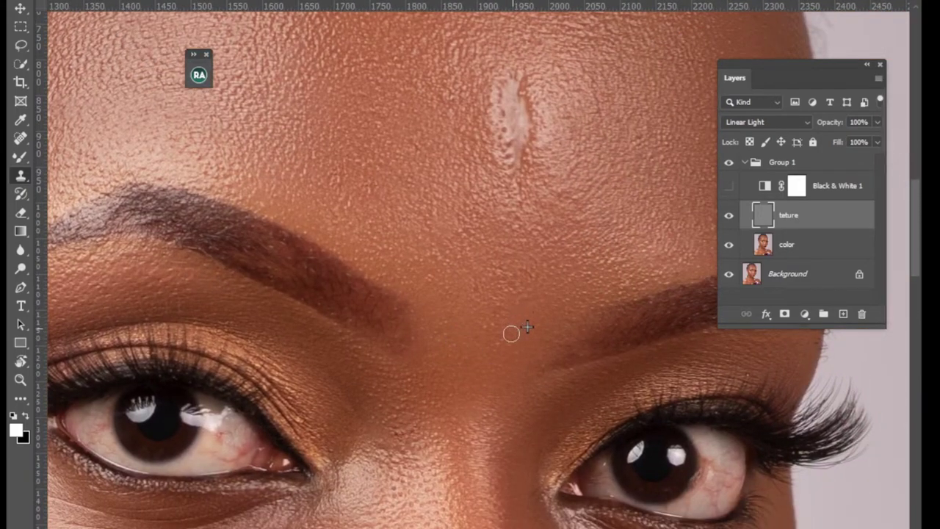
Step: Clone clean texture over the blemishes between the eyebrows and on the far eye's upper lid
{"action": "left_click", "coordinate": [385, 459], "text": "alt"}
{"action": "mouse_move", "coordinate": [406, 436]}
{"action": "left_mouse_down"}
{"action": "mouse_move", "coordinate": [419, 435]}
{"action": "mouse_move", "coordinate": [422, 461]}
{"action": "mouse_move", "coordinate": [402, 439]}
{"action": "mouse_move", "coordinate": [412, 449]}
{"action": "left_mouse_up"}
{"action": "left_click", "coordinate": [394, 405], "text": "alt"}
{"action": "left_click", "coordinate": [416, 431]}
{"action": "left_click_drag", "start_coordinate": [525, 500], "coordinate": [334, 471]}
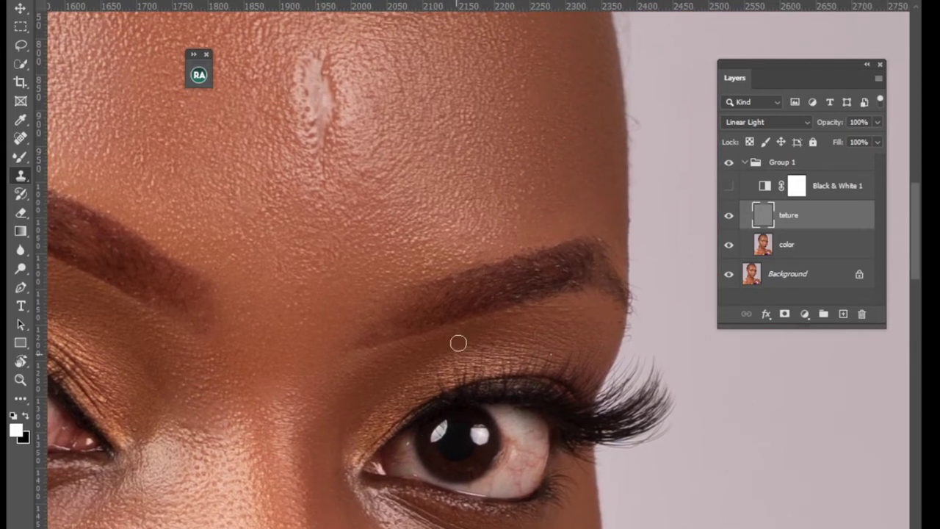
{"action": "left_click", "coordinate": [444, 382], "text": "alt"}
{"action": "left_click", "coordinate": [509, 330]}
Step: Clone clean texture over the far cheek beside the nose and over the dark spot near the mouth corner
{"action": "scroll", "coordinate": [478, 446], "scroll_direction": "down", "scroll_amount": 5}
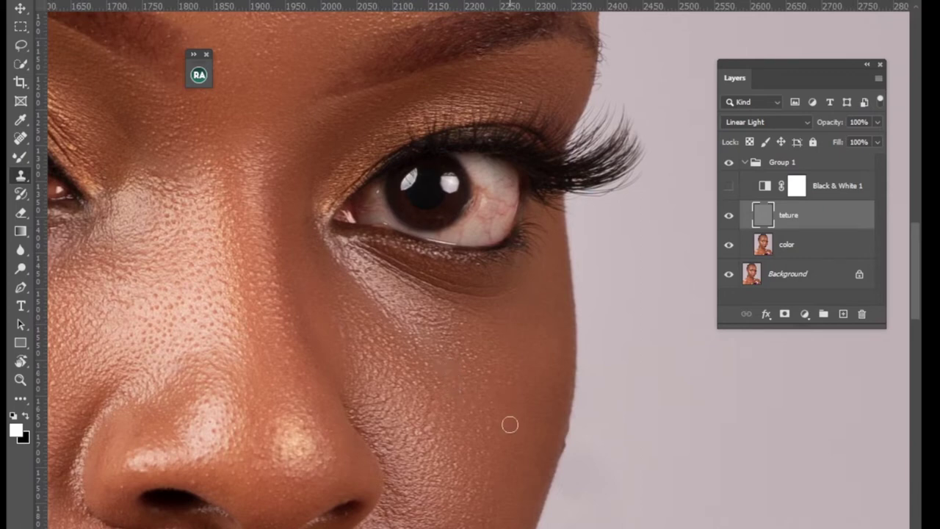
{"action": "scroll", "coordinate": [508, 424], "scroll_direction": "down", "scroll_amount": 3}
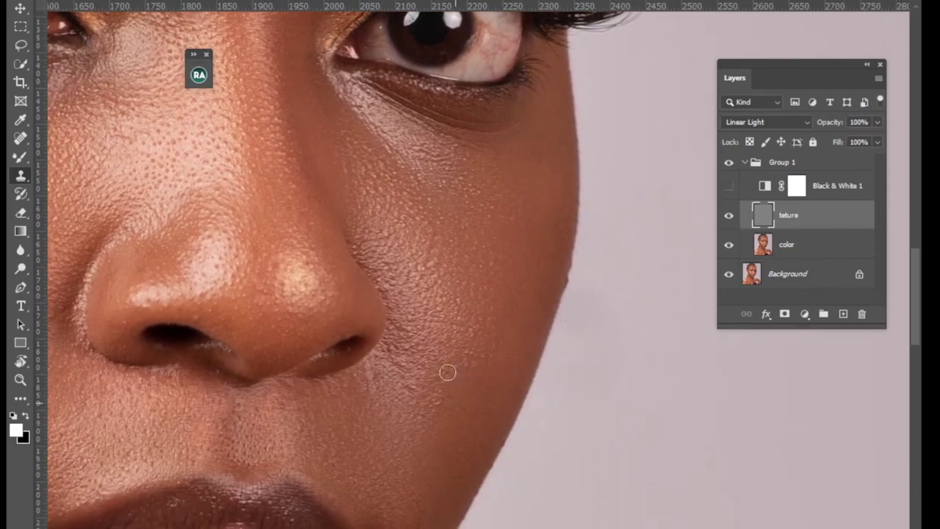
{"action": "left_click_drag", "start_coordinate": [436, 428], "coordinate": [436, 414]}
{"action": "left_click_drag", "start_coordinate": [389, 519], "coordinate": [401, 343]}
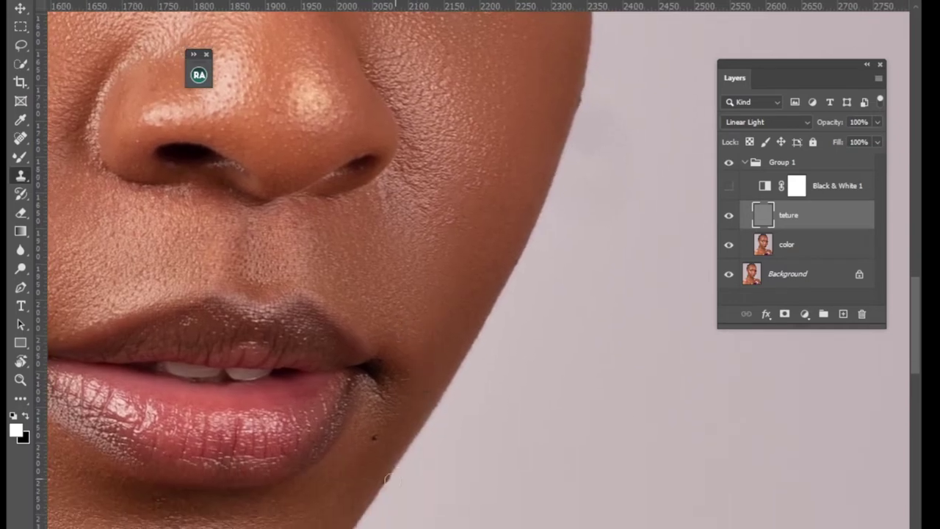
{"action": "left_click_drag", "start_coordinate": [375, 438], "coordinate": [389, 417]}
Step: Clone clean skin texture over the small bumps and lines on the lower neck
{"action": "mouse_move", "coordinate": [266, 460]}
{"action": "left_mouse_down"}
{"action": "mouse_move", "coordinate": [396, 225]}
{"action": "mouse_move", "coordinate": [401, 384]}
{"action": "mouse_move", "coordinate": [428, 346]}
{"action": "mouse_move", "coordinate": [557, 336]}
{"action": "mouse_move", "coordinate": [642, 346]}
{"action": "left_mouse_up"}
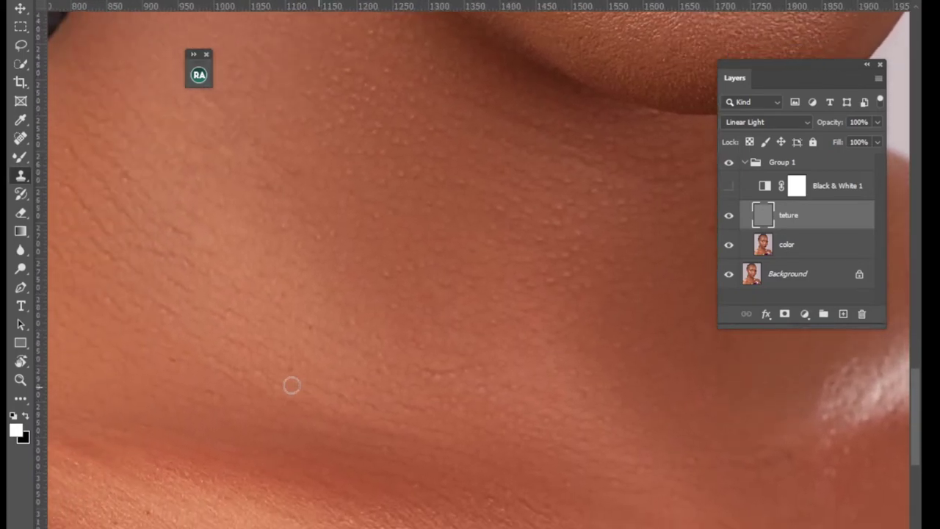
{"action": "mouse_move", "coordinate": [294, 375]}
{"action": "left_mouse_down"}
{"action": "mouse_move", "coordinate": [313, 348]}
{"action": "mouse_move", "coordinate": [313, 325]}
{"action": "mouse_move", "coordinate": [359, 329]}
{"action": "left_mouse_up"}
{"action": "left_click_drag", "start_coordinate": [393, 300], "coordinate": [399, 300]}
Step: Switch to the Spot Healing Brush and heal the crease running across the lower neck on the teture layer
{"action": "right_click", "coordinate": [20, 140]}
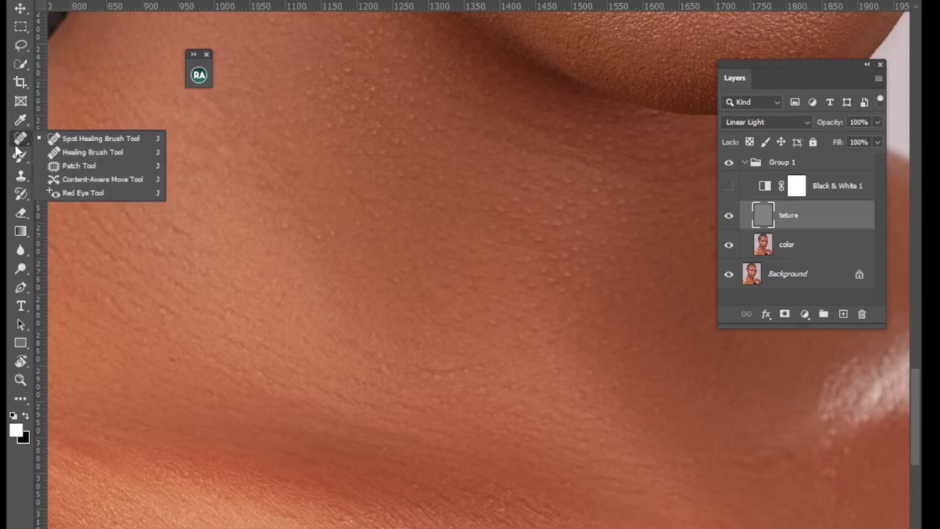
{"action": "left_click", "coordinate": [74, 139]}
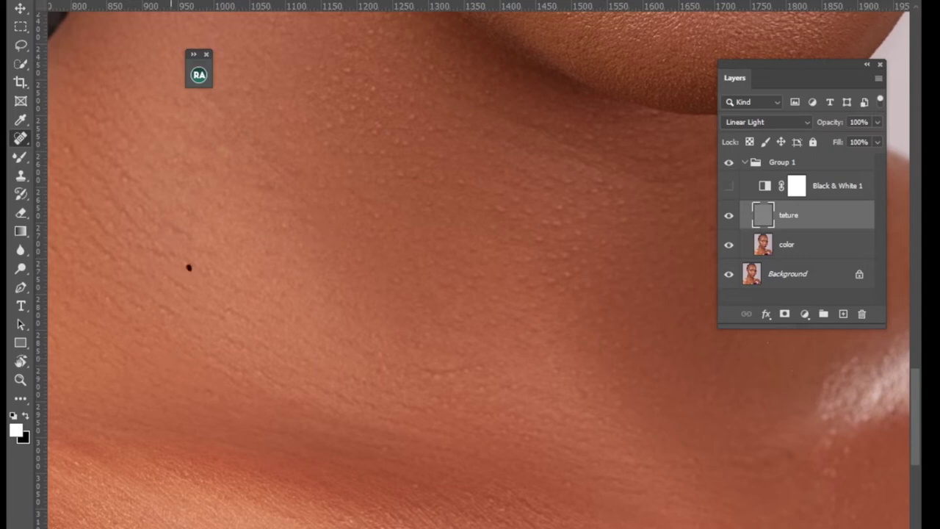
{"action": "mouse_move", "coordinate": [189, 267]}
{"action": "left_mouse_down"}
{"action": "mouse_move", "coordinate": [309, 387]}
{"action": "mouse_move", "coordinate": [333, 395]}
{"action": "left_mouse_up"}
Step: Spot-heal small marks on the upper forehead and just above the far eyebrow
{"action": "key", "text": "ctrl+minus"}
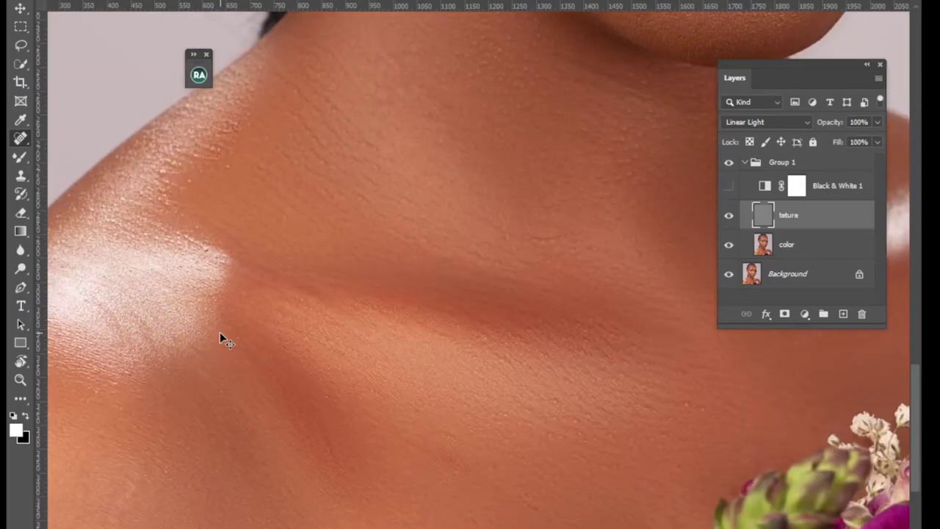
{"action": "key", "text": "ctrl+minus"}
{"action": "key", "text": "ctrl+minus"}
{"action": "key", "text": "ctrl+minus"}
{"action": "key", "text": "ctrl+minus"}
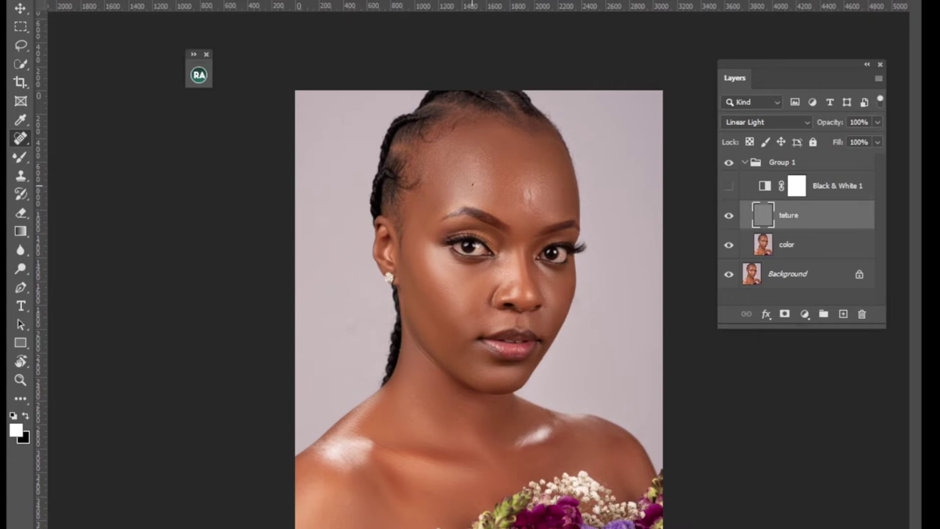
{"action": "left_click", "coordinate": [482, 158]}
{"action": "left_click_drag", "start_coordinate": [538, 219], "coordinate": [545, 215]}
Step: Check the skin by toggling Group 1 and the Black & White 1 adjustment, leaving the adjustment hidden
{"action": "left_click", "coordinate": [730, 188]}
{"action": "left_click", "coordinate": [730, 189]}
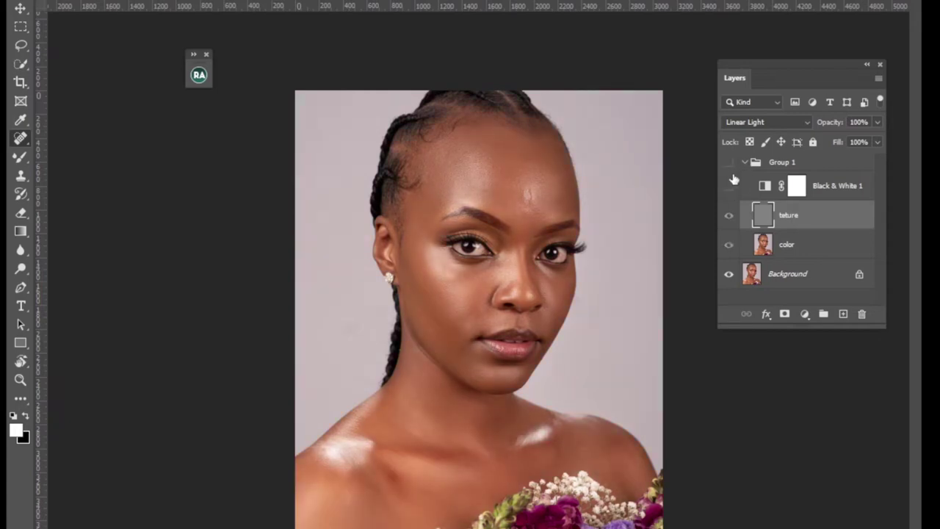
{"action": "left_click", "coordinate": [731, 188]}
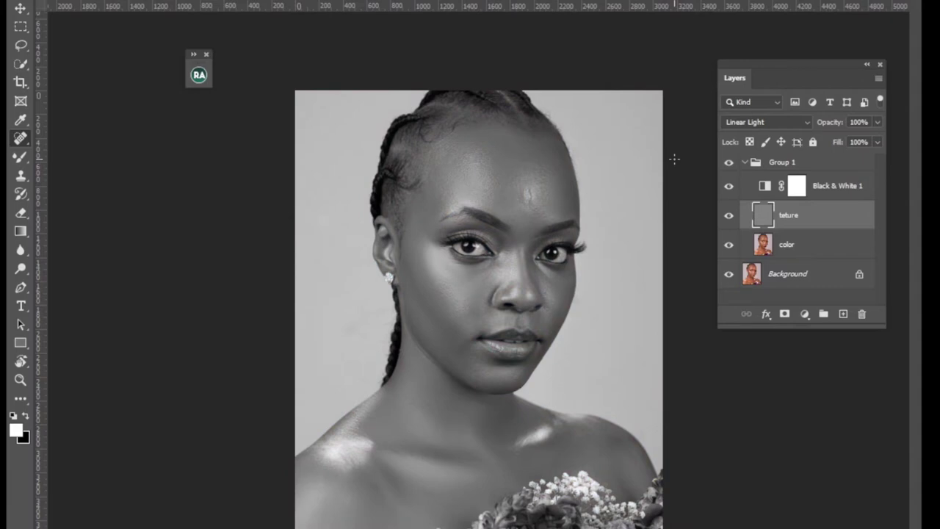
{"action": "key", "text": "ctrl+plus"}
{"action": "key", "text": "ctrl+plus"}
{"action": "key", "text": "ctrl+plus"}
{"action": "left_click", "coordinate": [732, 197]}
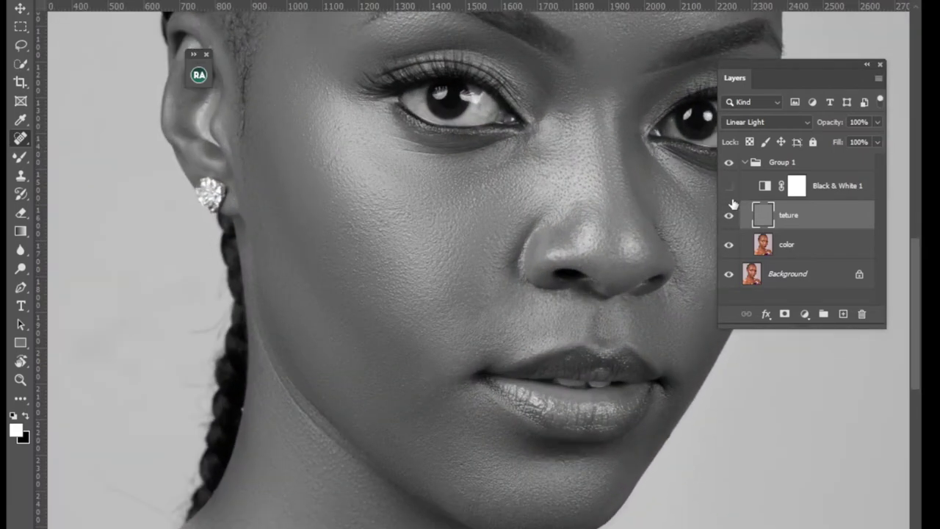
Step: Spot-heal the remaining marks on the far cheek, under the near eye and at the bridge of the nose
{"action": "scroll", "coordinate": [474, 324], "scroll_direction": "right", "scroll_amount": 3}
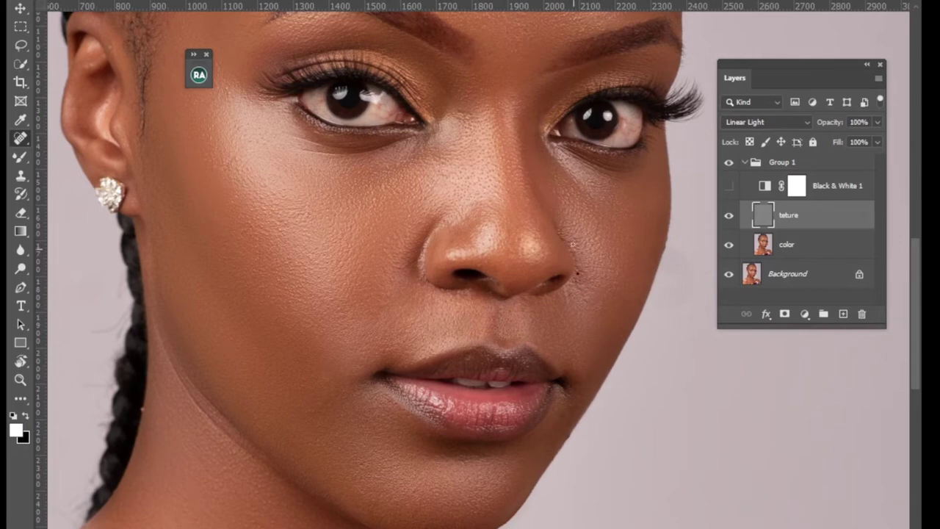
{"action": "left_click", "coordinate": [590, 211]}
{"action": "left_click_drag", "start_coordinate": [329, 155], "coordinate": [286, 138]}
{"action": "left_click", "coordinate": [469, 96]}
Step: Spot-heal the small blemishes above the near eyebrow and between the two eyebrows
{"action": "left_click_drag", "start_coordinate": [915, 266], "coordinate": [887, 197]}
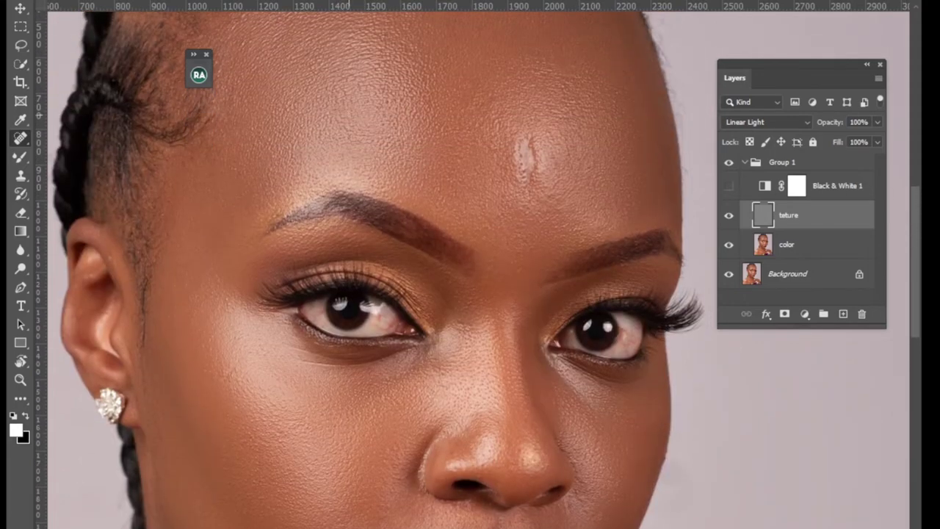
{"action": "left_click", "coordinate": [438, 190]}
{"action": "left_click", "coordinate": [493, 266]}
{"action": "left_click", "coordinate": [514, 263]}
Step: Spot-heal the marks and stray hairs along the temple hairline and on the upper cheek near the ear
{"action": "left_click", "coordinate": [166, 201]}
{"action": "left_click", "coordinate": [160, 217]}
{"action": "left_click", "coordinate": [201, 225]}
{"action": "left_click", "coordinate": [194, 217]}
{"action": "left_click", "coordinate": [224, 130]}
{"action": "left_click_drag", "start_coordinate": [213, 102], "coordinate": [208, 122]}
{"action": "left_click", "coordinate": [161, 197]}
{"action": "left_click", "coordinate": [208, 345]}
Step: Spot-heal the remaining marks on the forehead around the far eyebrow and at the temple
{"action": "scroll", "coordinate": [479, 265], "scroll_direction": "right", "scroll_amount": 3}
{"action": "left_click", "coordinate": [489, 242]}
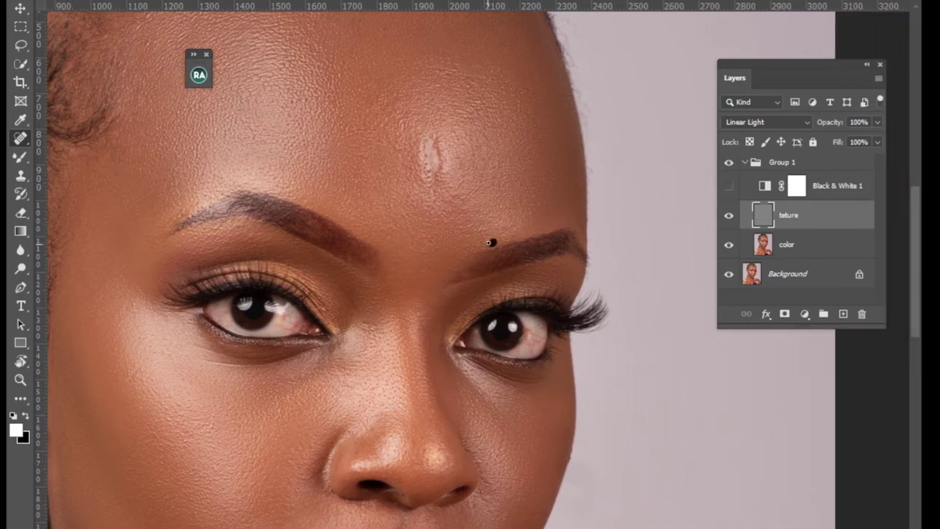
{"action": "left_click", "coordinate": [537, 196]}
{"action": "left_click", "coordinate": [425, 238]}
{"action": "scroll", "coordinate": [429, 165], "scroll_direction": "up", "scroll_amount": 5}
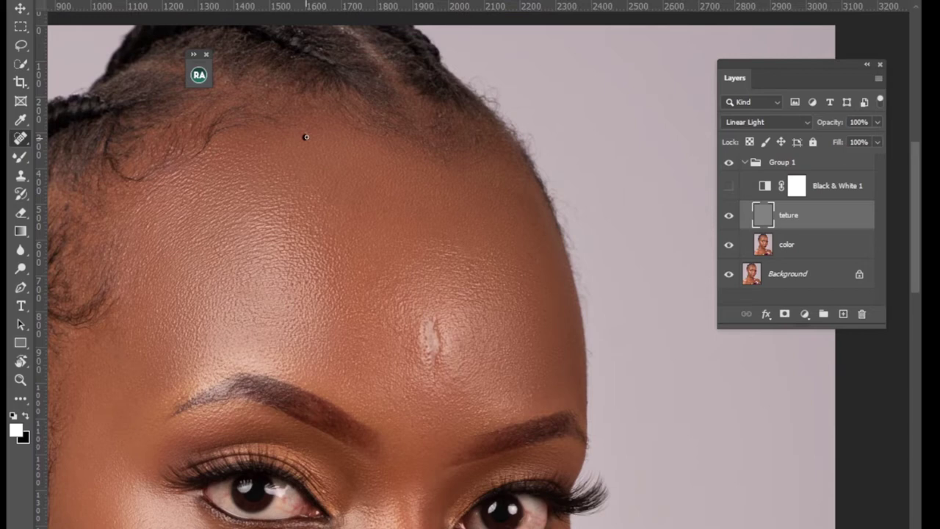
{"action": "left_click", "coordinate": [501, 312]}
{"action": "left_click_drag", "start_coordinate": [140, 344], "coordinate": [143, 357]}
Step: Spot-heal a last mark on the middle of the forehead and check the whole portrait
{"action": "key", "text": "ctrl+0"}
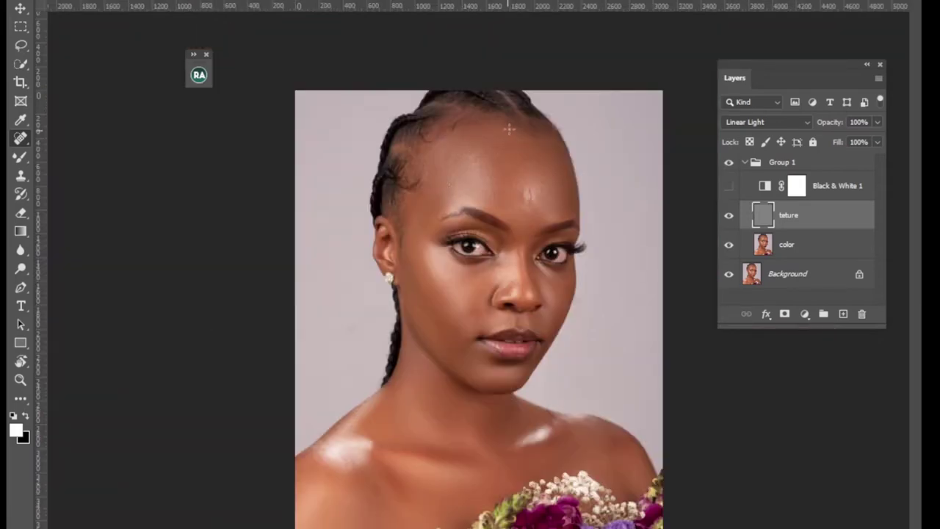
{"action": "left_click", "coordinate": [497, 186]}
{"action": "key", "text": "ctrl+plus"}
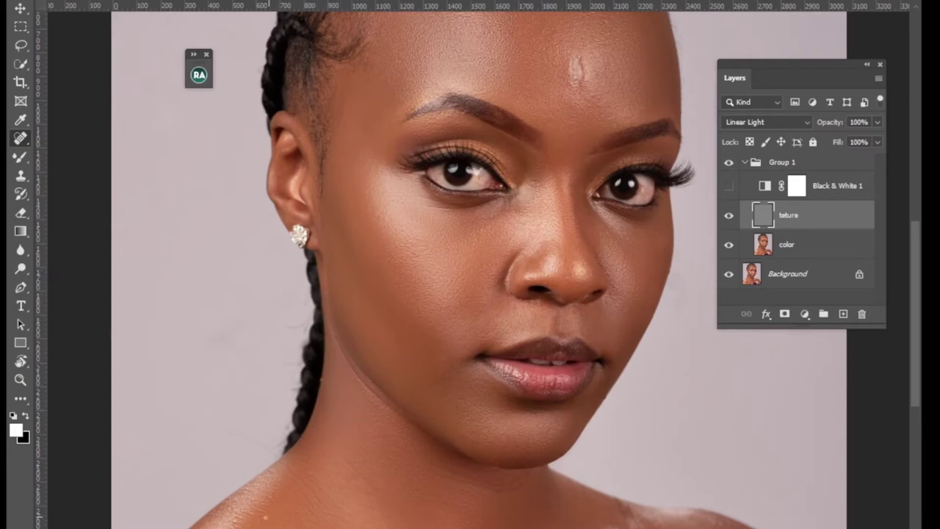
{"action": "key", "text": "ctrl+minus"}
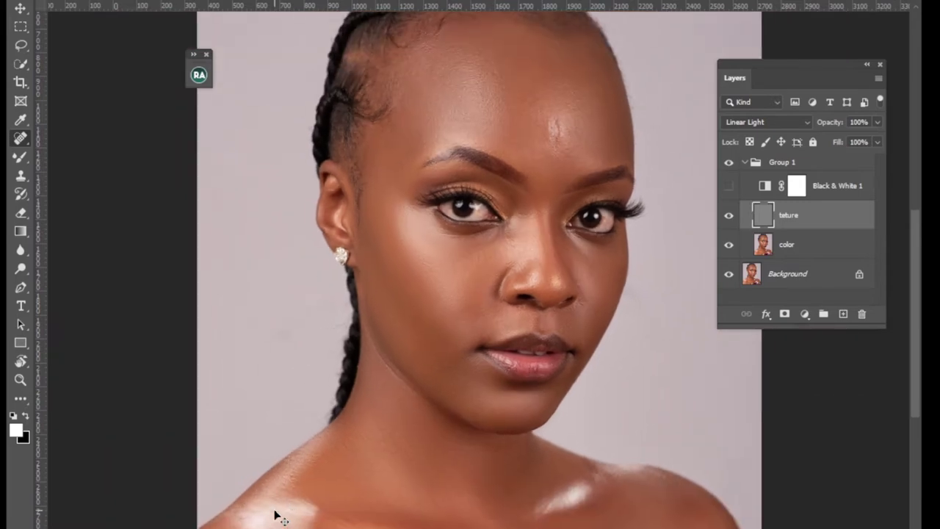
{"action": "key", "text": "ctrl+minus"}
Step: Collapse Group 1 and add a Curves adjustment layer above it
{"action": "left_click", "coordinate": [745, 163]}
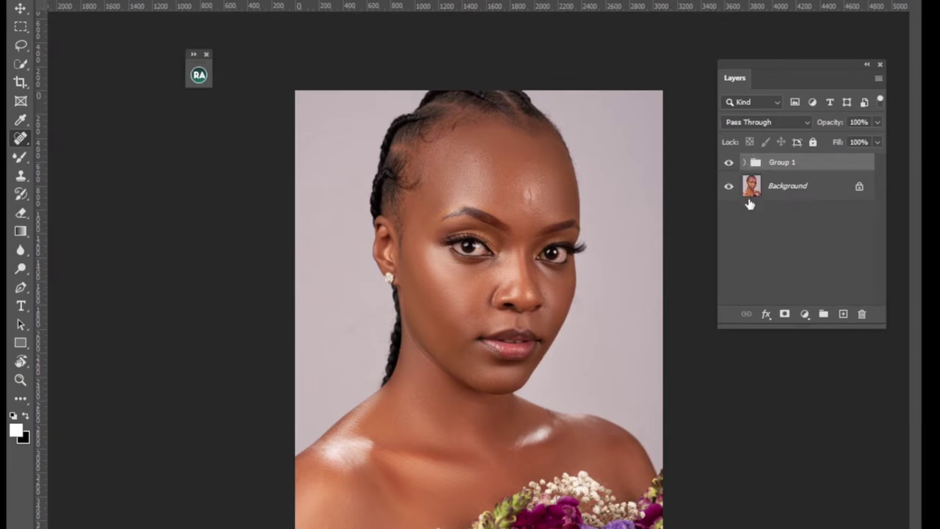
{"action": "left_click", "coordinate": [805, 315]}
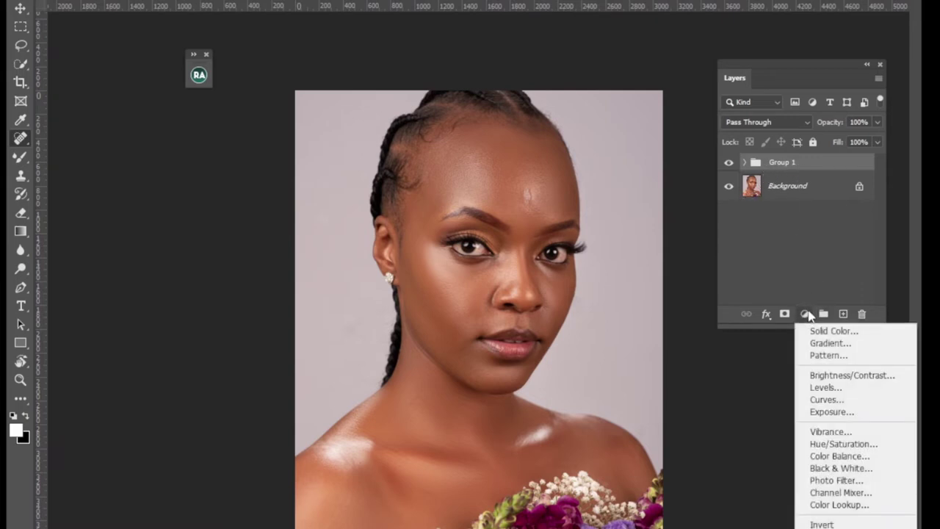
{"action": "left_click", "coordinate": [820, 401]}
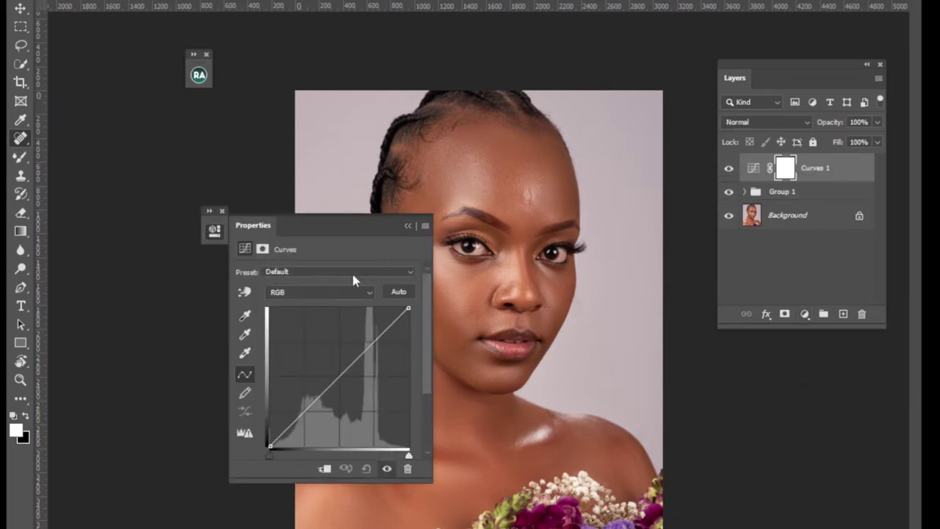
Step: Try to brighten the portrait with the Curves on-image adjustment on the cheek below the near eye
{"action": "left_click", "coordinate": [245, 292]}
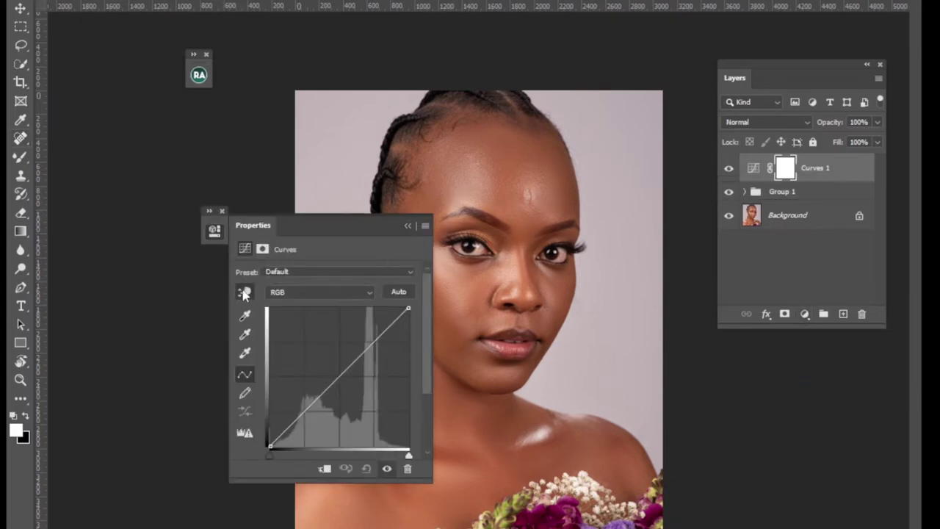
{"action": "left_click", "coordinate": [447, 272]}
{"action": "left_click_drag", "start_coordinate": [444, 274], "coordinate": [425, 257]}
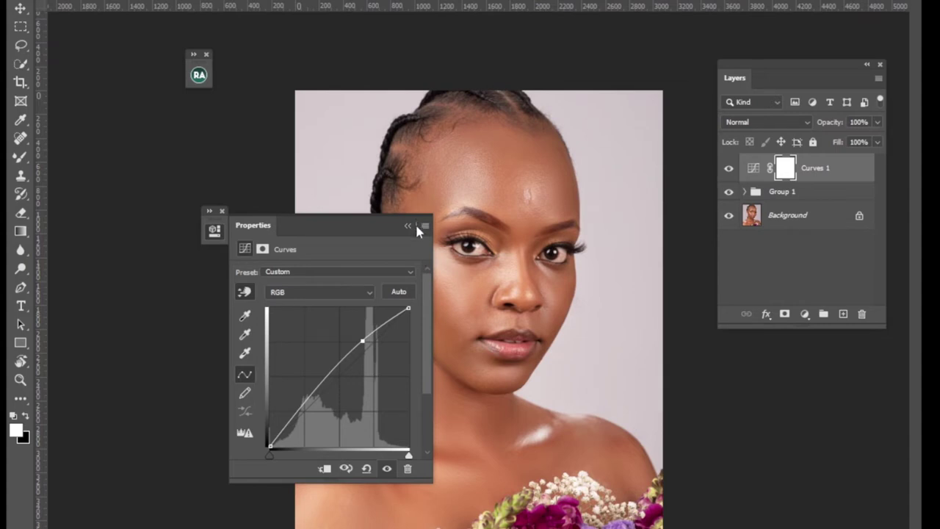
{"action": "key", "text": "ctrl+z"}
Step: Raise the midpoint of the RGB curve slightly to brighten the image
{"action": "left_click", "coordinate": [338, 371]}
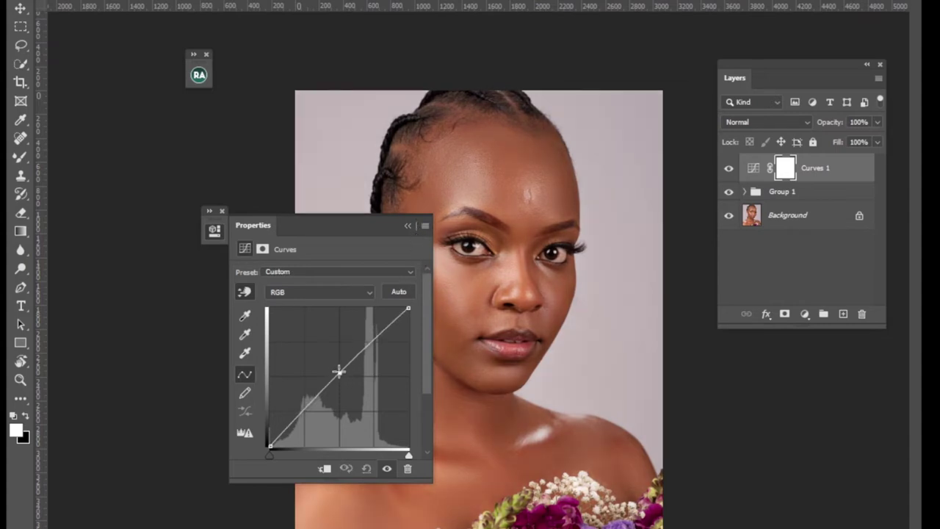
{"action": "left_click_drag", "start_coordinate": [339, 371], "coordinate": [333, 366]}
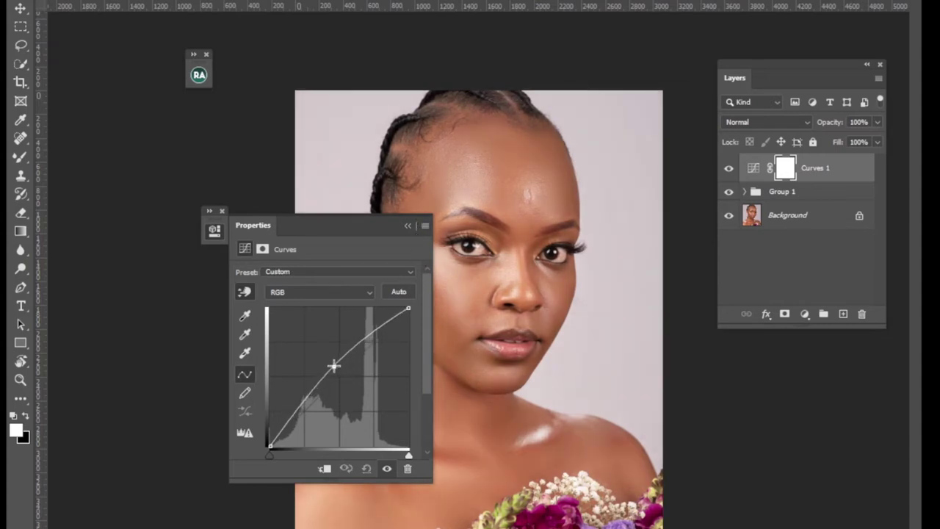
{"action": "left_click", "coordinate": [557, 210]}
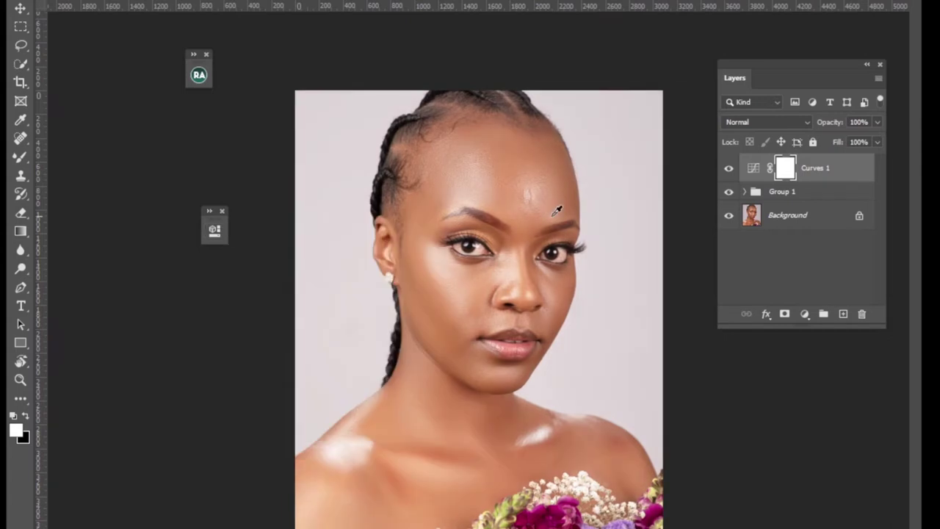
Step: Invert the brightening curve's mask to black and rename the layer as dodge
{"action": "key", "text": "ctrl+i"}
{"action": "double_click", "coordinate": [816, 169]}
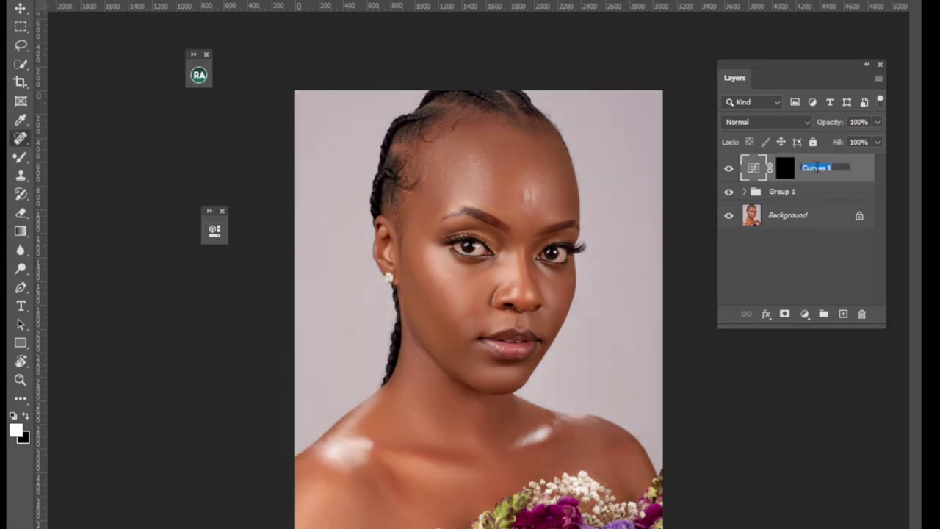
{"action": "type", "text": "dodge"}
{"action": "left_click", "coordinate": [798, 191]}
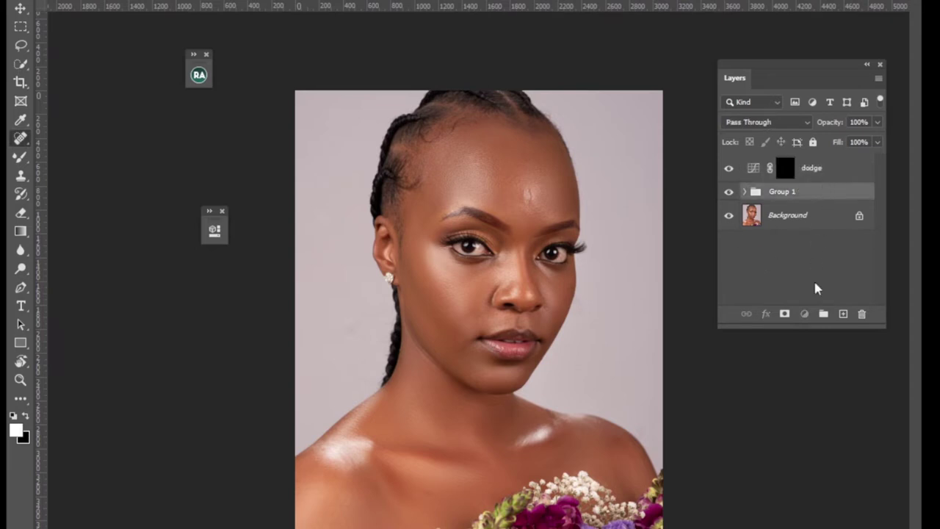
Step: Add a second Curves adjustment above the dodge layer and pull its RGB midtones down to darken the image
{"action": "key", "text": "alt+bracketright"}
{"action": "left_click", "coordinate": [805, 314]}
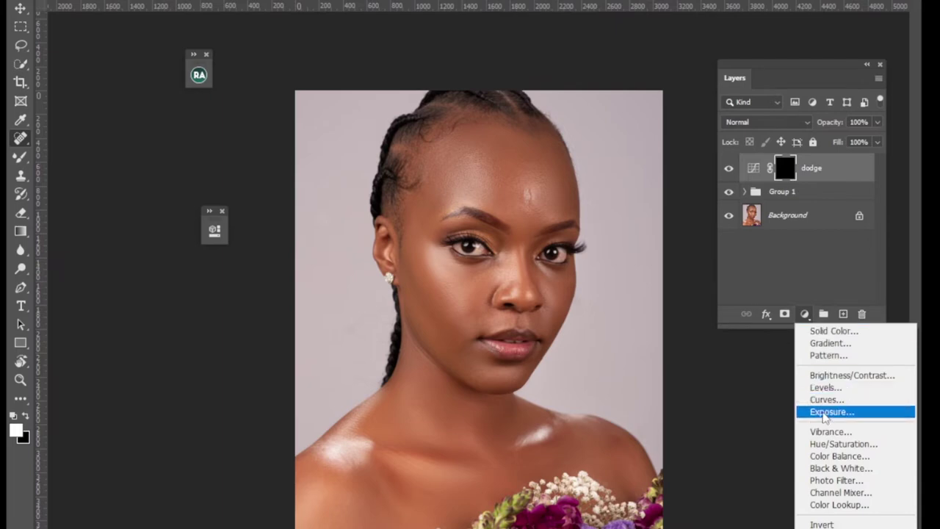
{"action": "left_click", "coordinate": [823, 400]}
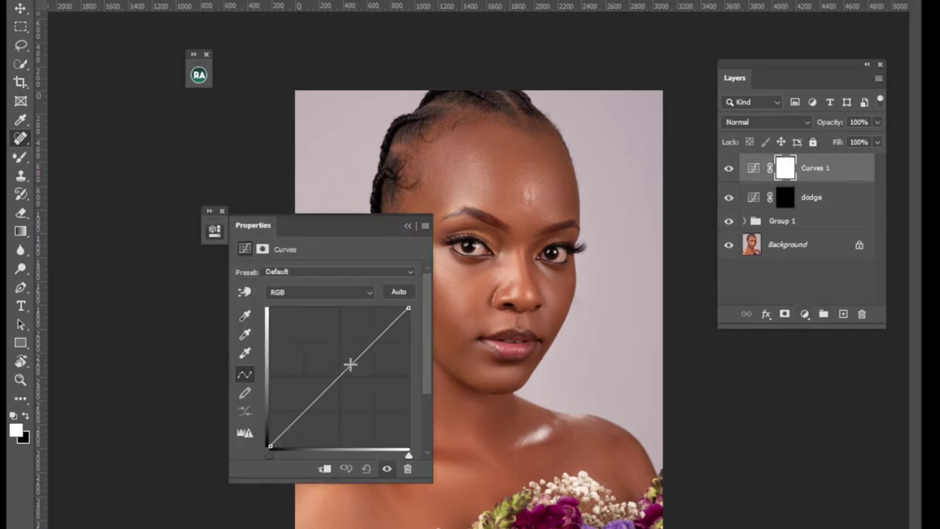
{"action": "left_click_drag", "start_coordinate": [350, 364], "coordinate": [345, 388]}
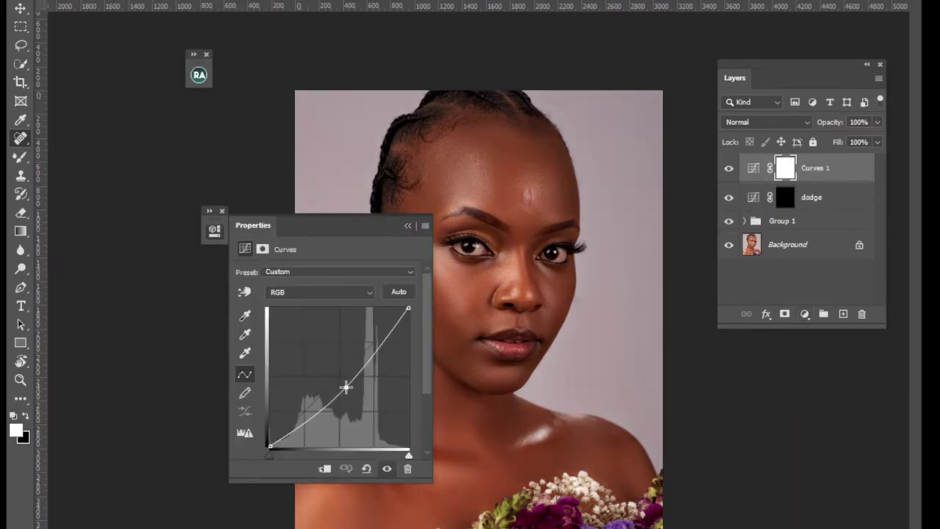
{"action": "left_click", "coordinate": [408, 226]}
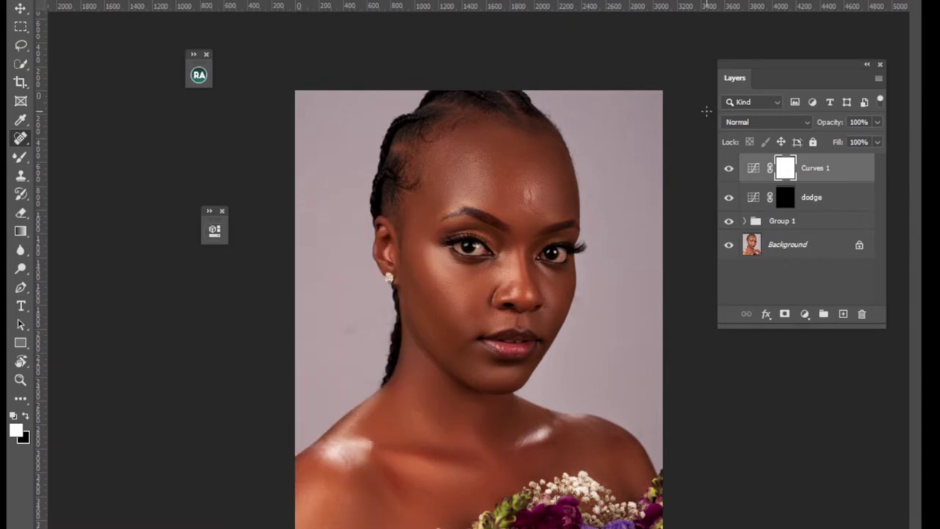
Step: Invert the darkening curve's mask to black and rename the layer as burn
{"action": "key", "text": "ctrl+i"}
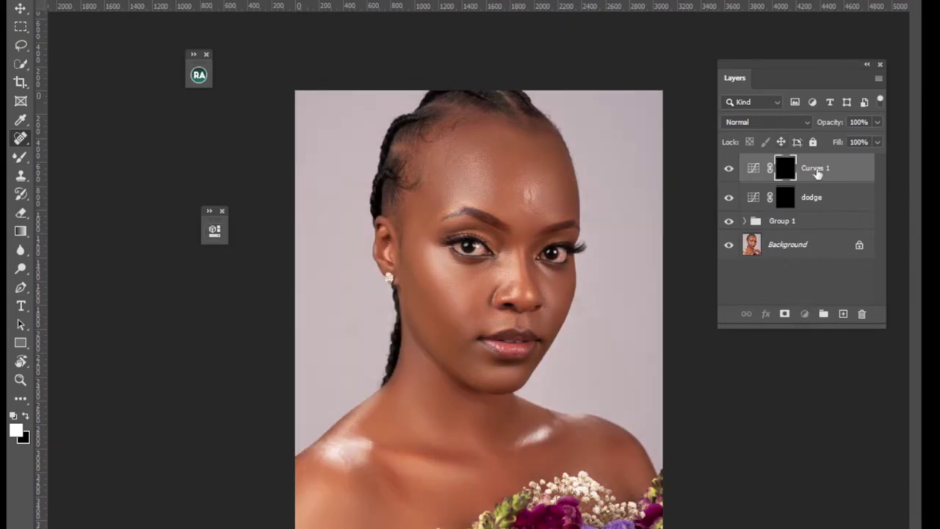
{"action": "double_click", "coordinate": [819, 177]}
{"action": "type", "text": "burn"}
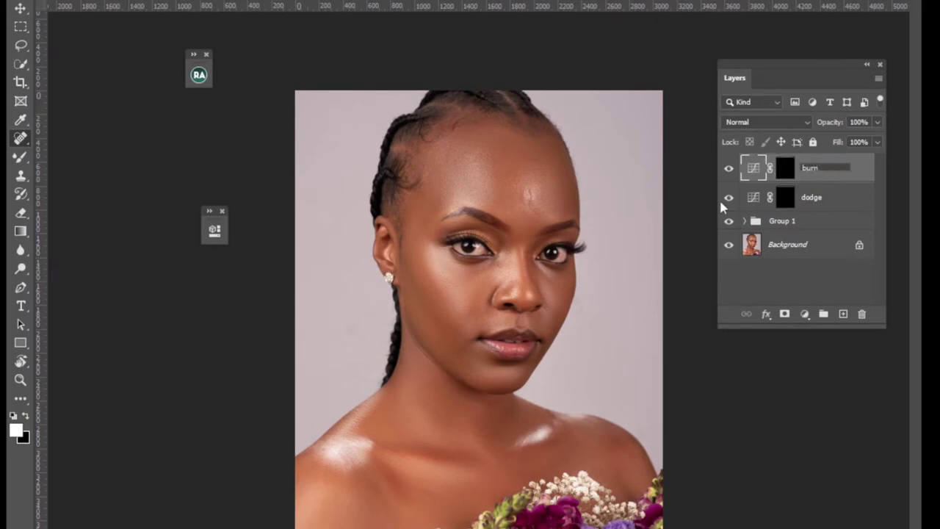
{"action": "left_click", "coordinate": [818, 203]}
{"action": "left_click", "coordinate": [824, 172]}
Step: Run the Invert Check Layer action to add an inverted black-and-white check group above the burn layer
{"action": "key", "text": "alt+w"}
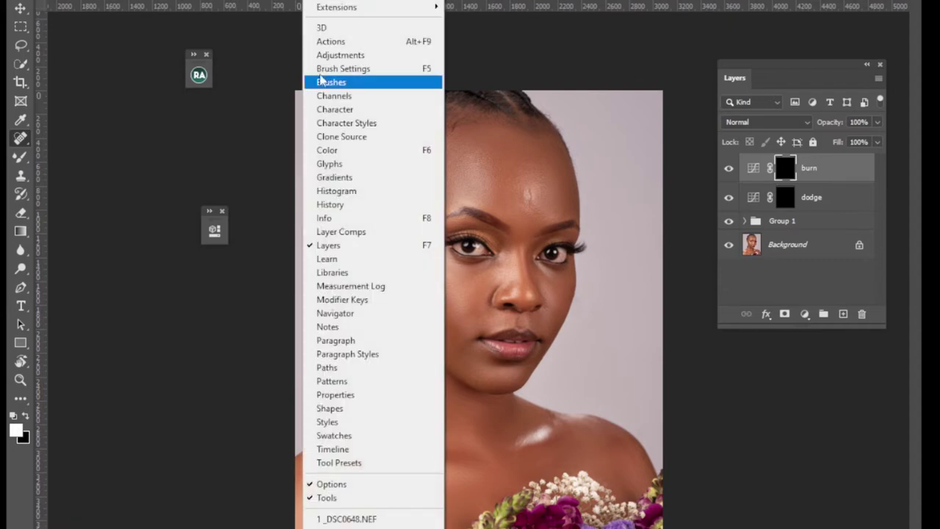
{"action": "left_click", "coordinate": [326, 43]}
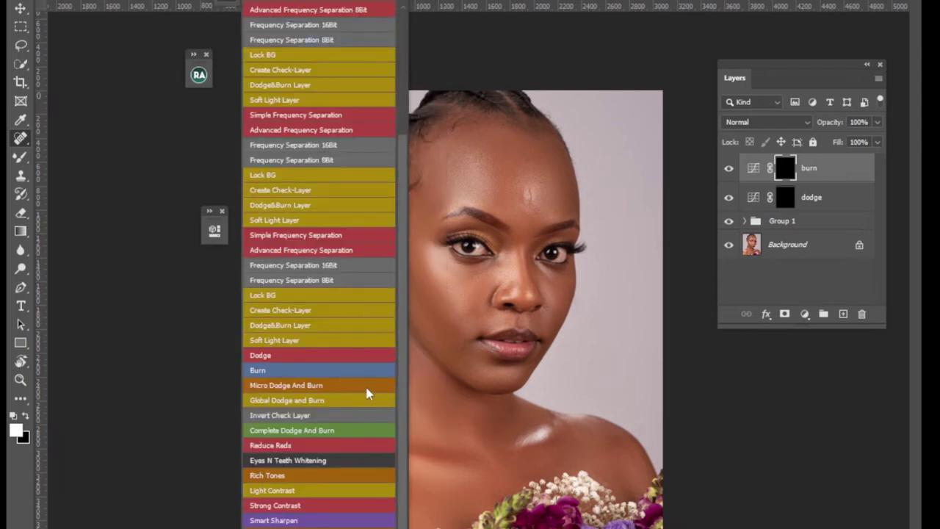
{"action": "left_click", "coordinate": [300, 415]}
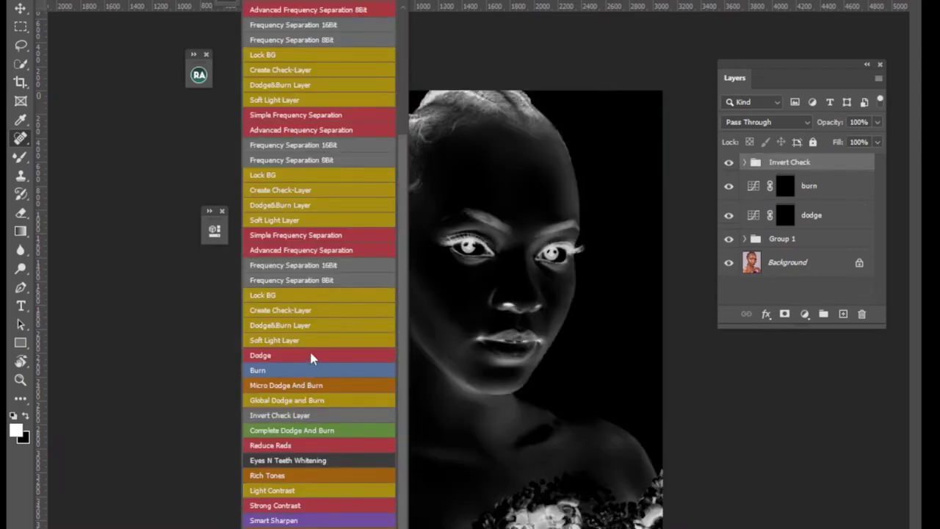
{"action": "left_click", "coordinate": [401, 2]}
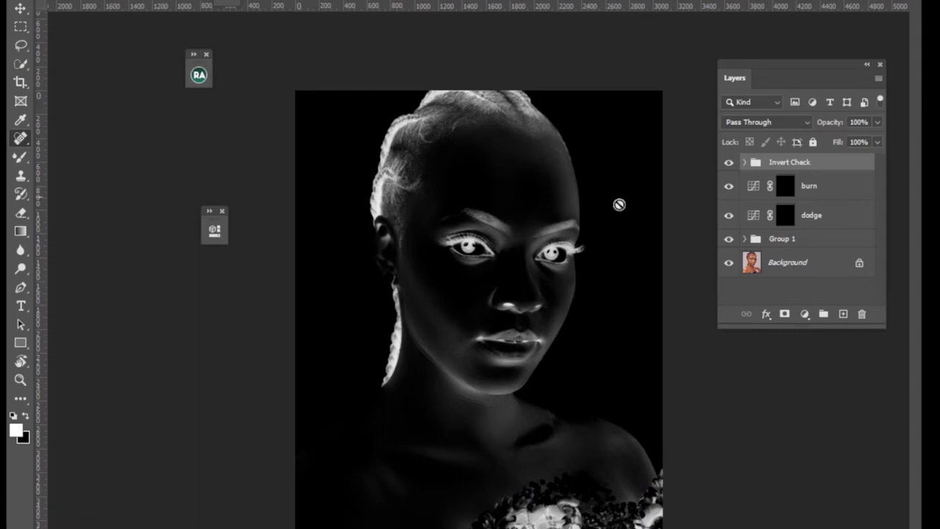
Step: Expand the Invert Check group and set the midtone input of its Levels 1 adjustment to 0.60
{"action": "left_click", "coordinate": [744, 162]}
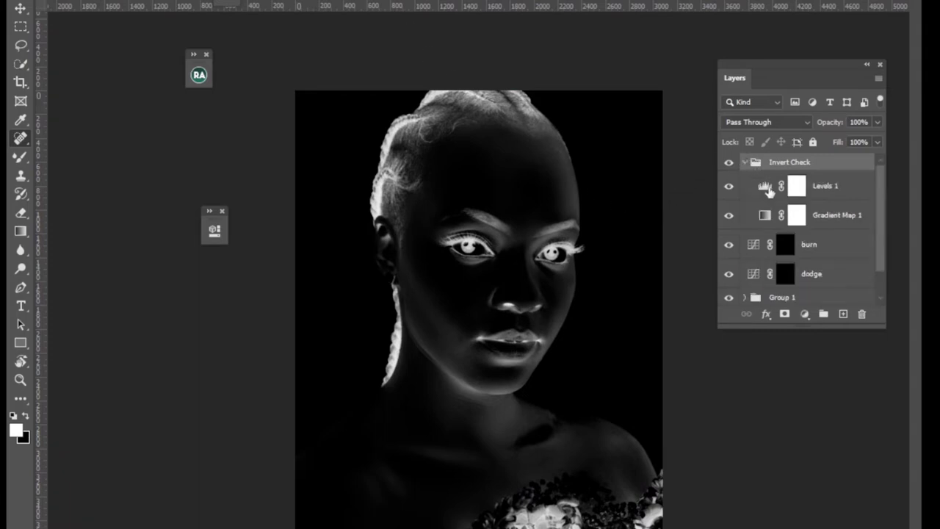
{"action": "double_click", "coordinate": [774, 190]}
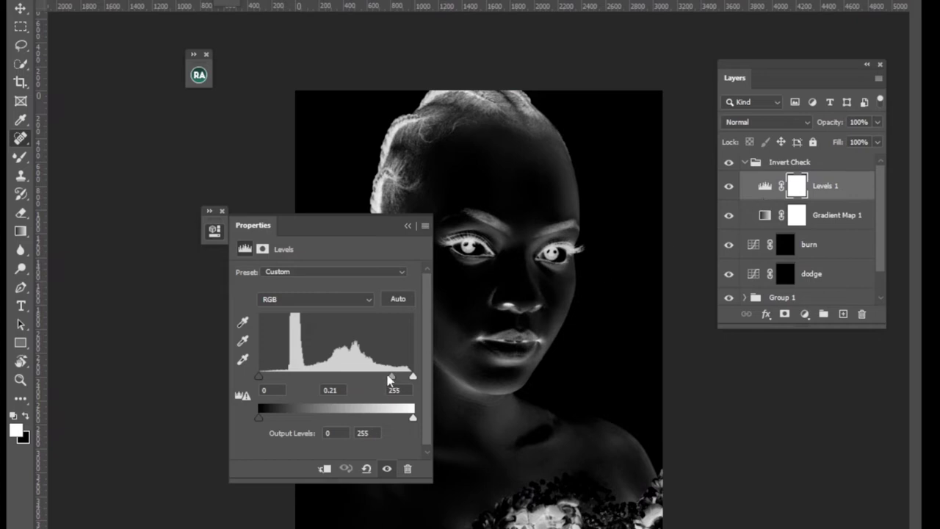
{"action": "left_click_drag", "start_coordinate": [390, 378], "coordinate": [366, 382]}
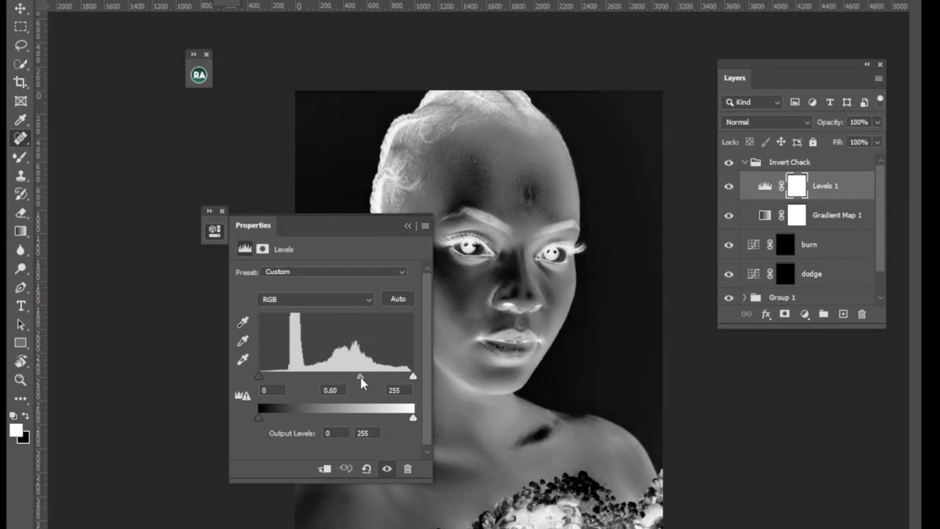
{"action": "left_click", "coordinate": [407, 227]}
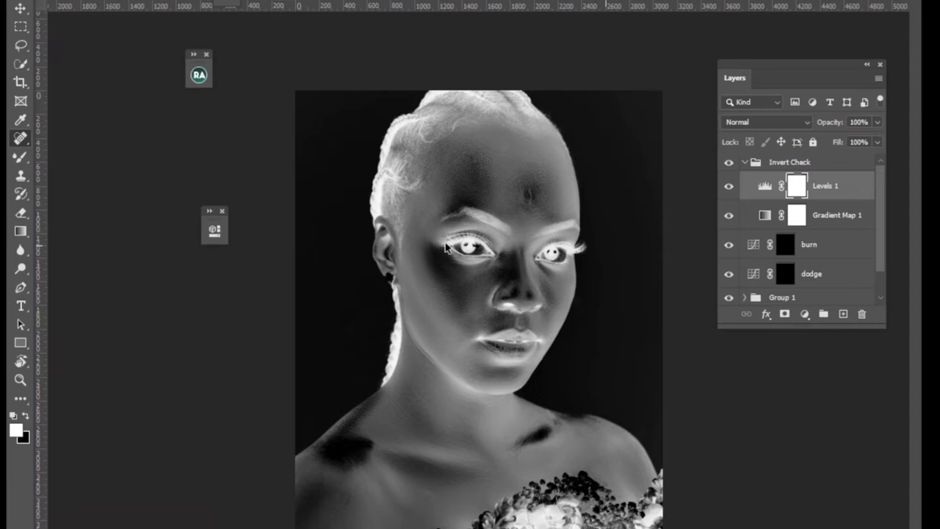
Step: Export the inverted check view for web as a JPEG at quality 100
{"action": "key", "text": "ctrl+shift+alt+s"}
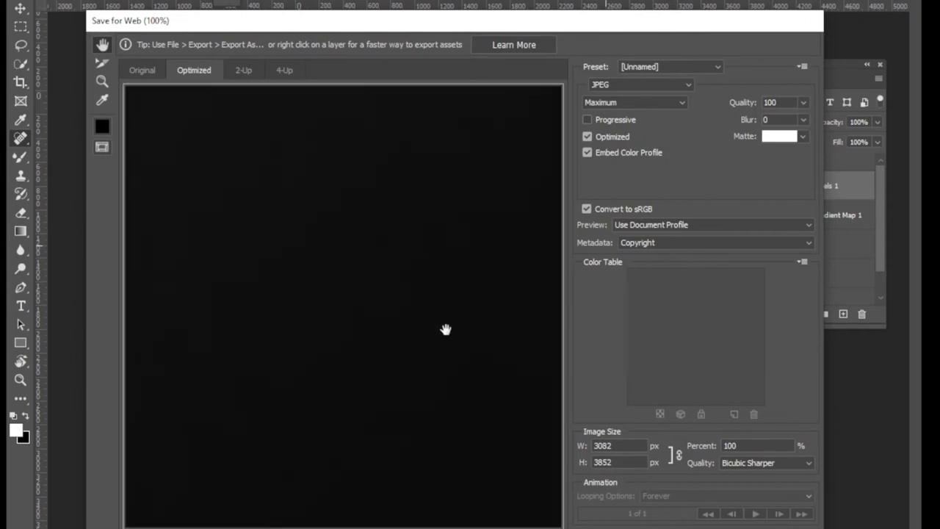
{"action": "key", "text": "Return"}
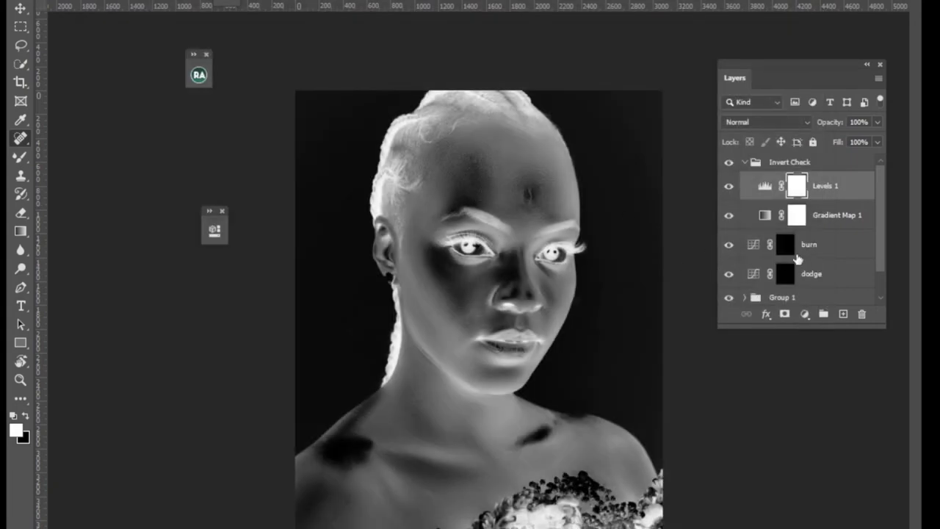
Step: Select the dodge layer's mask and set up the Brush tool with its hardness raised to the maximum
{"action": "left_click", "coordinate": [785, 275]}
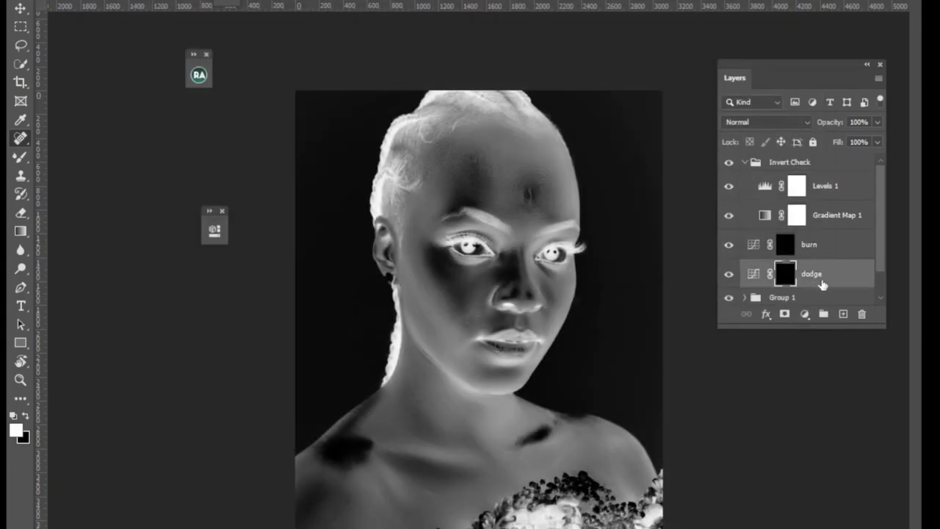
{"action": "key", "text": "ctrl+plus"}
{"action": "key", "text": "ctrl+plus"}
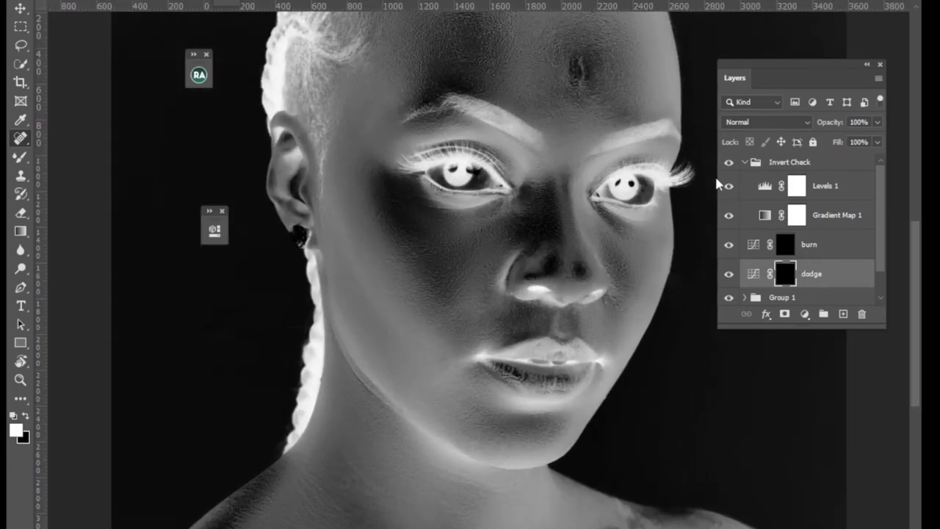
{"action": "left_click", "coordinate": [115, 2]}
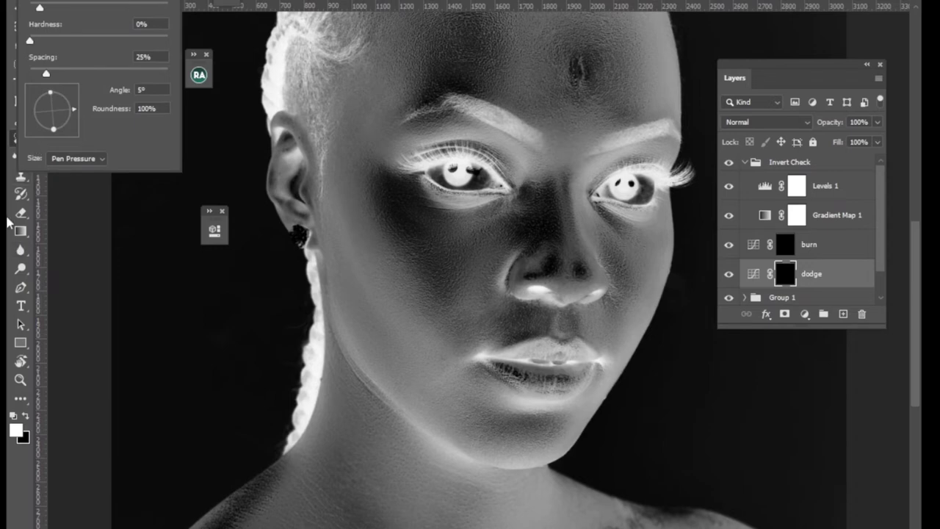
{"action": "key", "text": "Escape"}
{"action": "right_click", "coordinate": [20, 157]}
{"action": "left_click", "coordinate": [64, 158]}
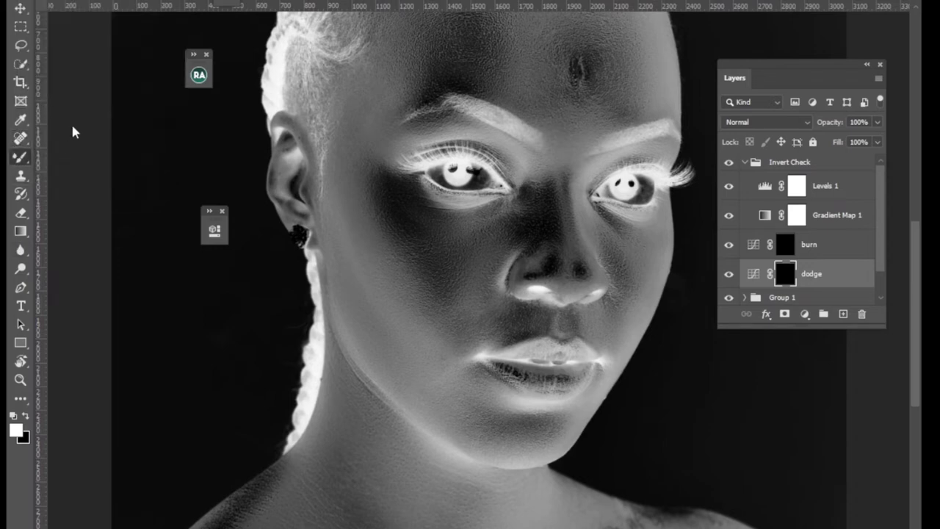
{"action": "left_click", "coordinate": [121, 4]}
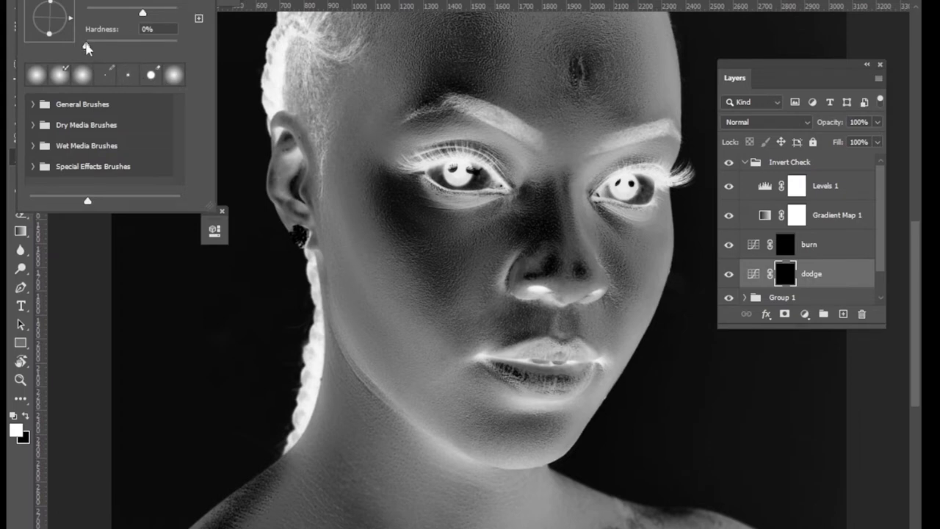
{"action": "left_click_drag", "start_coordinate": [86, 46], "coordinate": [179, 47]}
{"action": "key", "text": "Return"}
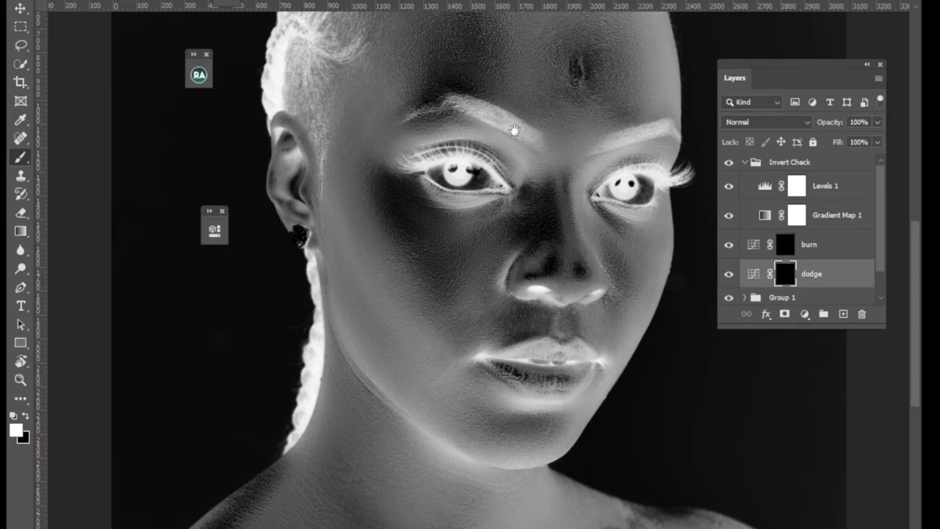
Step: Paint two short horizontal white strokes with a smaller brush on the dodge mask, above the forehead highlight over the far eyebrow
{"action": "left_click_drag", "start_coordinate": [515, 130], "coordinate": [436, 235]}
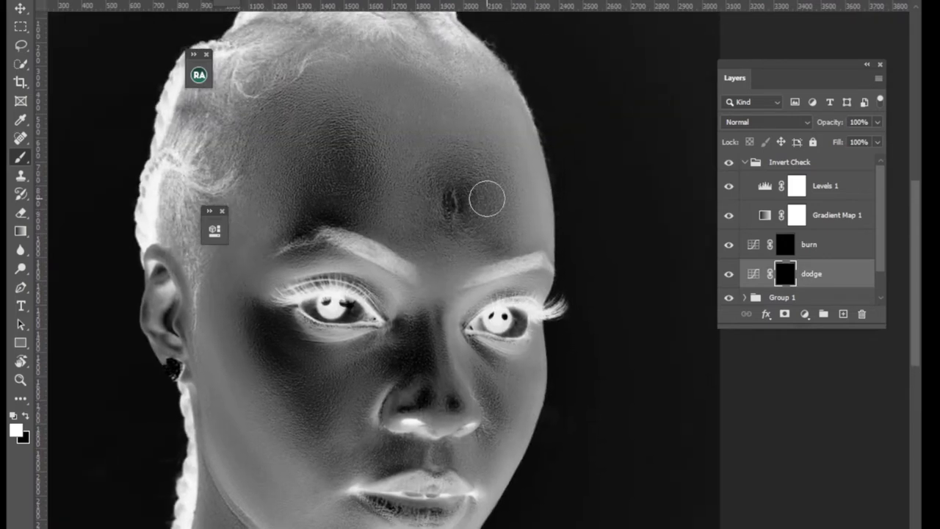
{"action": "key", "text": "bracketleft"}
{"action": "key", "text": "bracketleft"}
{"action": "key", "text": "bracketleft"}
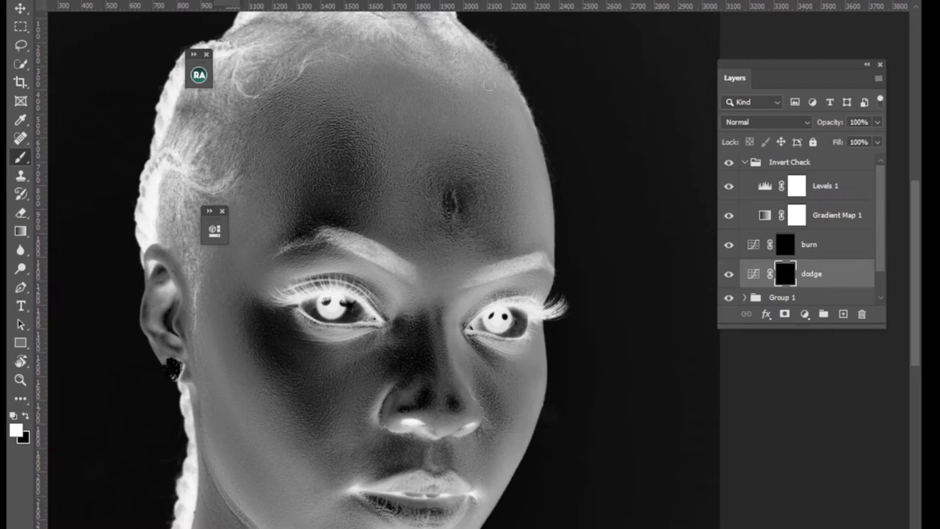
{"action": "left_click_drag", "start_coordinate": [426, 145], "coordinate": [494, 146]}
{"action": "left_click_drag", "start_coordinate": [424, 165], "coordinate": [493, 166]}
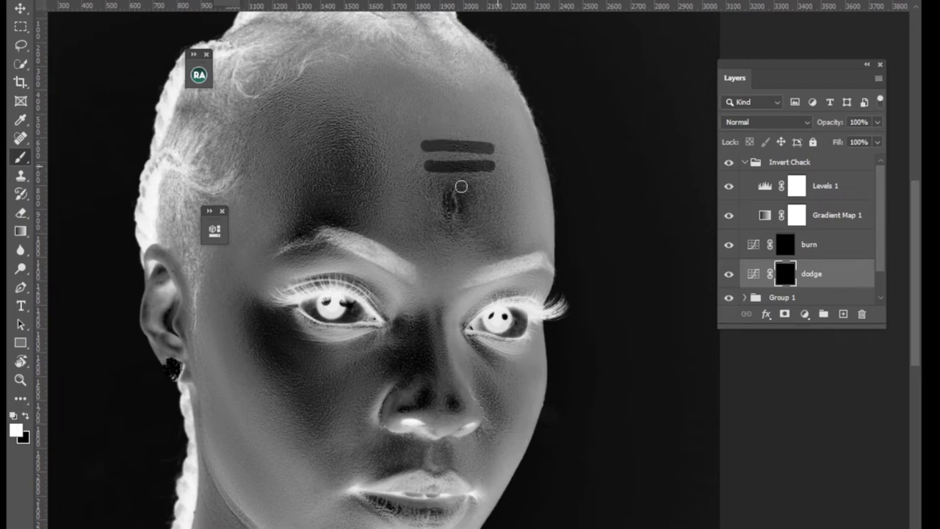
Step: Paint five more horizontal white strokes on the dodge mask down the forehead highlight and lengthen the top two strokes
{"action": "left_click_drag", "start_coordinate": [417, 186], "coordinate": [500, 186]}
{"action": "left_click", "coordinate": [417, 206]}
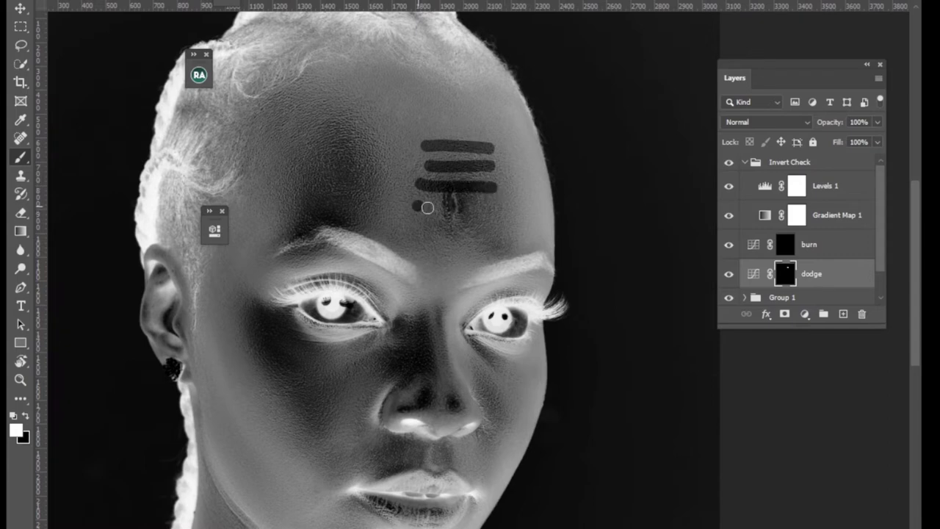
{"action": "left_click_drag", "start_coordinate": [427, 208], "coordinate": [496, 209]}
{"action": "left_click_drag", "start_coordinate": [410, 224], "coordinate": [495, 225]}
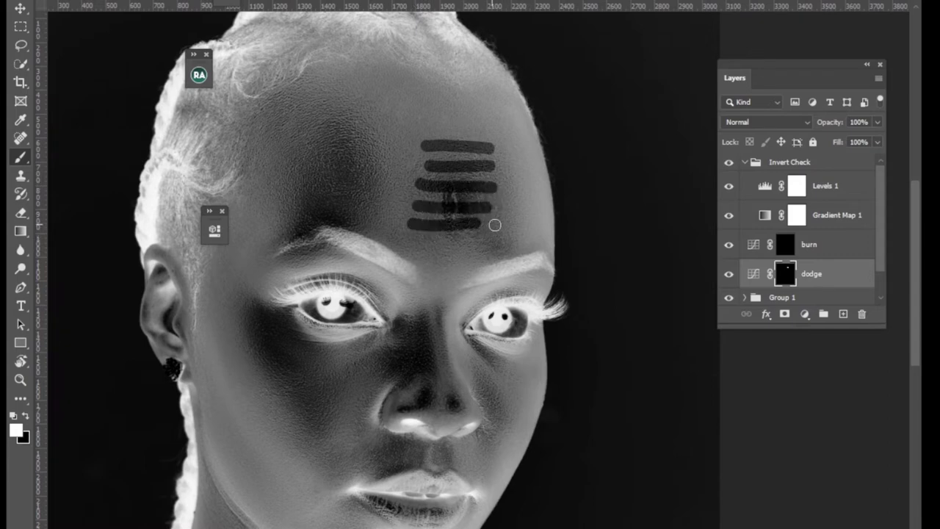
{"action": "left_click_drag", "start_coordinate": [415, 245], "coordinate": [480, 245]}
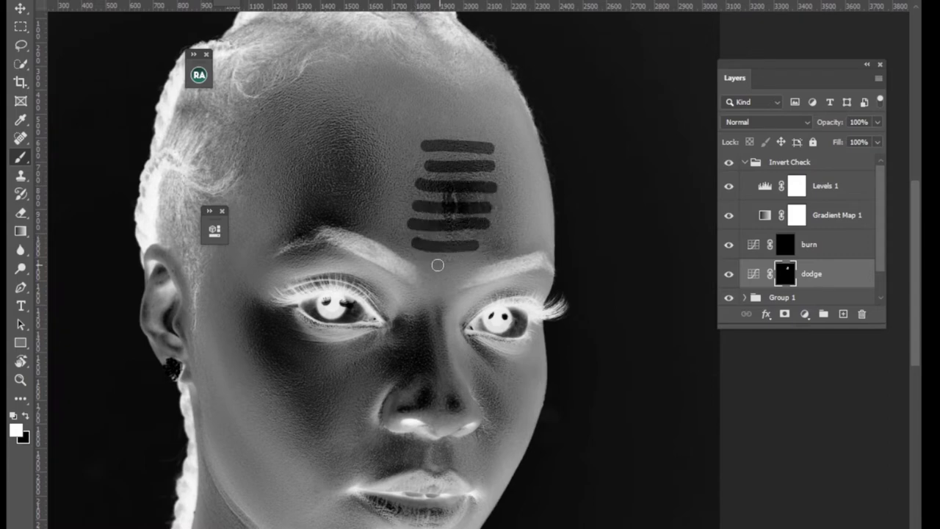
{"action": "left_click_drag", "start_coordinate": [423, 262], "coordinate": [465, 263]}
{"action": "mouse_move", "coordinate": [431, 168]}
{"action": "left_mouse_down"}
{"action": "mouse_move", "coordinate": [413, 168]}
{"action": "mouse_move", "coordinate": [445, 142]}
{"action": "mouse_move", "coordinate": [430, 149]}
{"action": "left_mouse_up"}
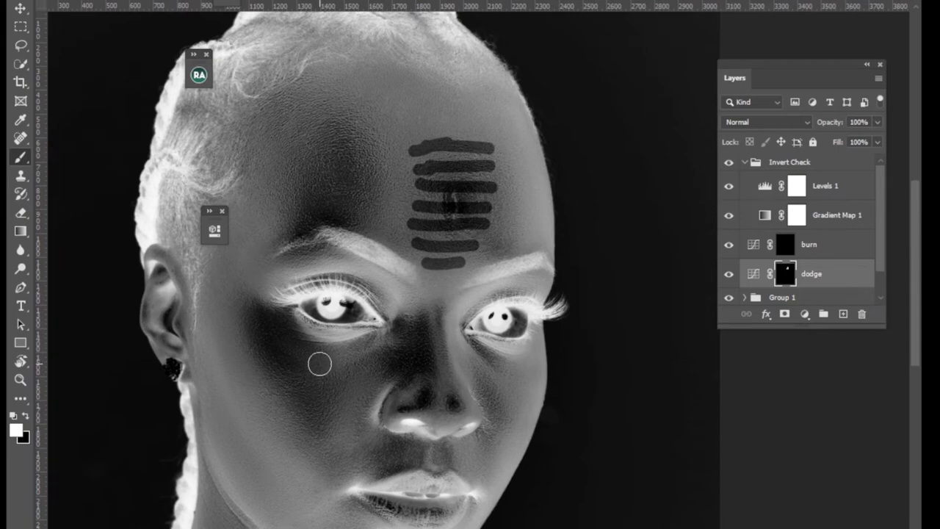
Step: With a larger brush, paint a long diagonal dodge stroke on the near cheekbone and dodge patches under both eyes
{"action": "key", "text": "bracketright"}
{"action": "key", "text": "bracketright"}
{"action": "key", "text": "bracketright"}
{"action": "key", "text": "bracketright"}
{"action": "key", "text": "bracketright"}
{"action": "left_click_drag", "start_coordinate": [255, 325], "coordinate": [332, 466]}
{"action": "mouse_move", "coordinate": [307, 354]}
{"action": "left_mouse_down"}
{"action": "mouse_move", "coordinate": [335, 404]}
{"action": "mouse_move", "coordinate": [334, 375]}
{"action": "mouse_move", "coordinate": [349, 383]}
{"action": "mouse_move", "coordinate": [378, 361]}
{"action": "left_mouse_up"}
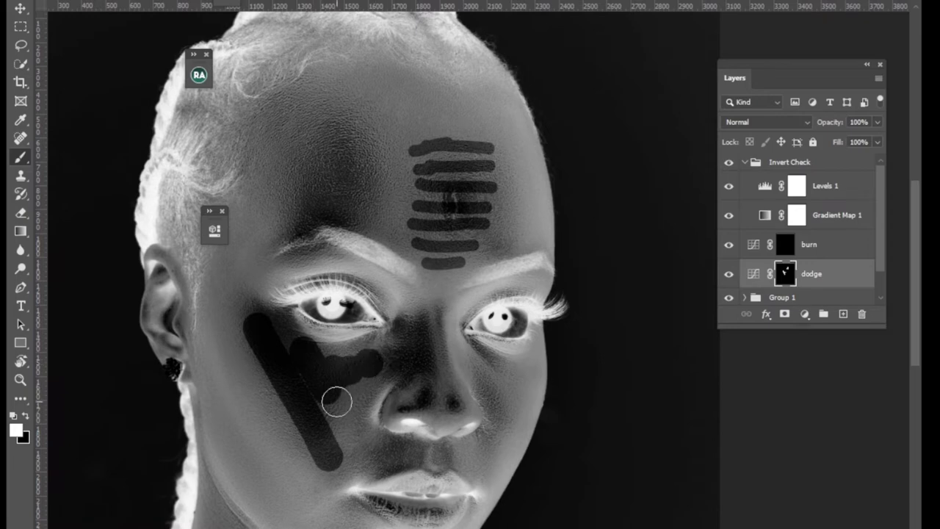
{"action": "mouse_move", "coordinate": [490, 394]}
{"action": "left_mouse_down"}
{"action": "mouse_move", "coordinate": [487, 371]}
{"action": "mouse_move", "coordinate": [496, 401]}
{"action": "left_mouse_up"}
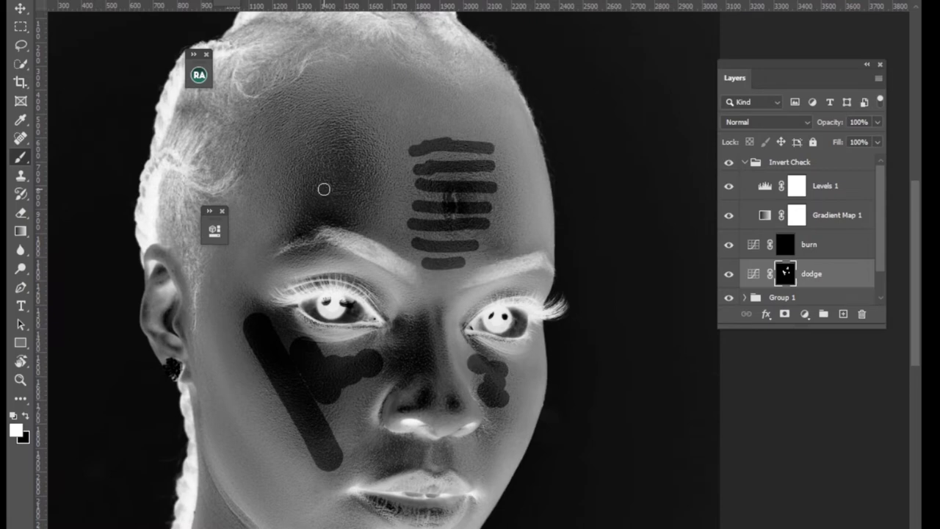
Step: Add dodge strokes beneath the near eyebrow, on the chin and down the bridge of the nose
{"action": "mouse_move", "coordinate": [301, 255]}
{"action": "left_mouse_down"}
{"action": "mouse_move", "coordinate": [289, 258]}
{"action": "mouse_move", "coordinate": [351, 256]}
{"action": "left_mouse_up"}
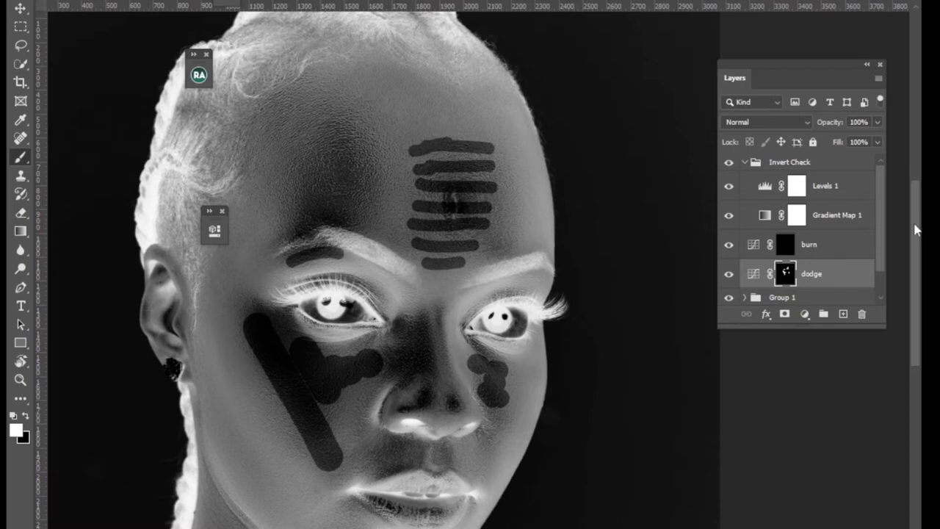
{"action": "left_click_drag", "start_coordinate": [918, 230], "coordinate": [911, 276]}
{"action": "mouse_move", "coordinate": [379, 400]}
{"action": "left_mouse_down"}
{"action": "mouse_move", "coordinate": [431, 400]}
{"action": "mouse_move", "coordinate": [384, 411]}
{"action": "mouse_move", "coordinate": [404, 424]}
{"action": "left_mouse_up"}
{"action": "left_click", "coordinate": [405, 388]}
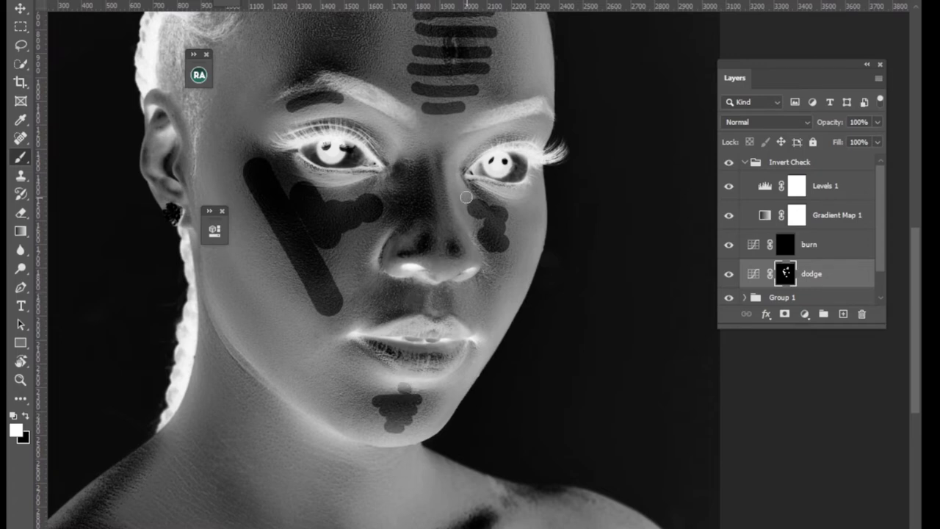
{"action": "left_click", "coordinate": [437, 143]}
{"action": "left_click_drag", "start_coordinate": [438, 145], "coordinate": [457, 256]}
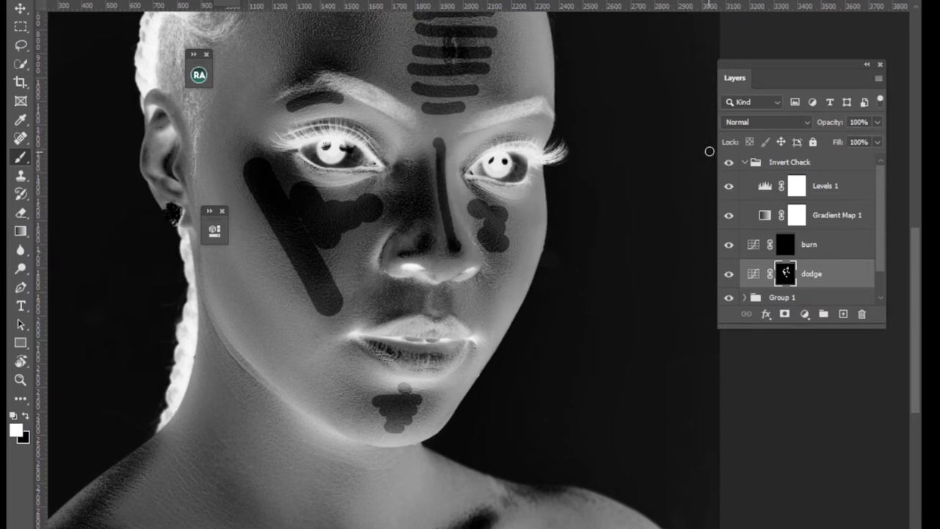
Step: Collapse the Invert Check group and toggle its visibility to check the dodge strokes in colour
{"action": "left_click", "coordinate": [743, 163]}
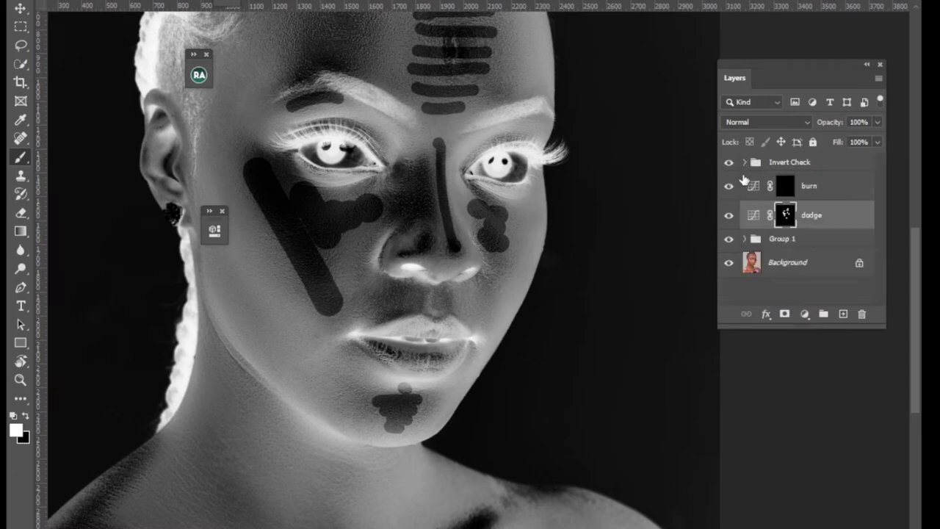
{"action": "left_click", "coordinate": [729, 166]}
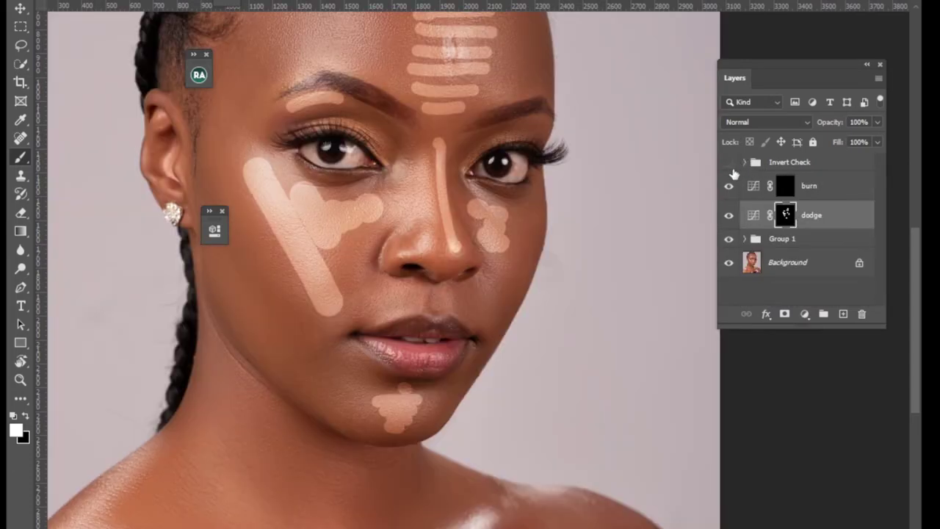
{"action": "left_click", "coordinate": [730, 162]}
Step: Select the burn layer's mask and paint a white diagonal stroke from the ear down the hollow of the near cheek
{"action": "left_click", "coordinate": [788, 192]}
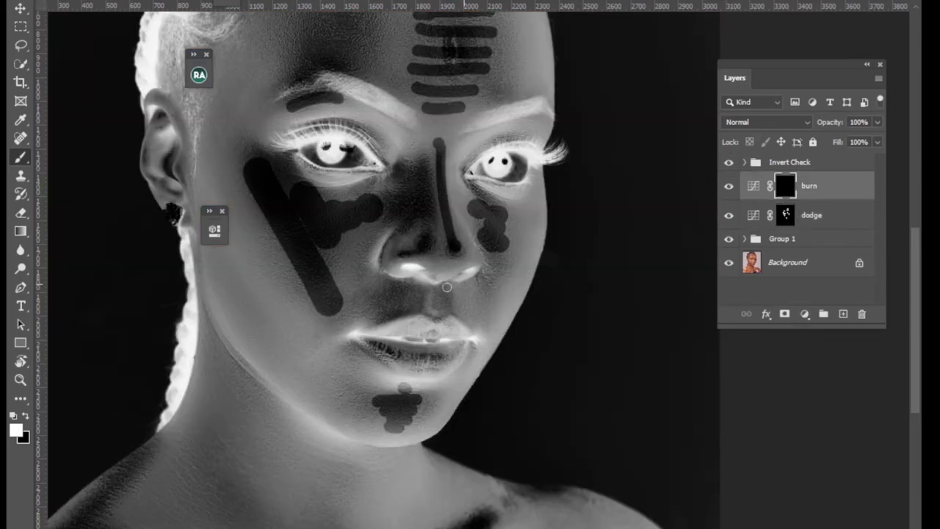
{"action": "left_click", "coordinate": [223, 212]}
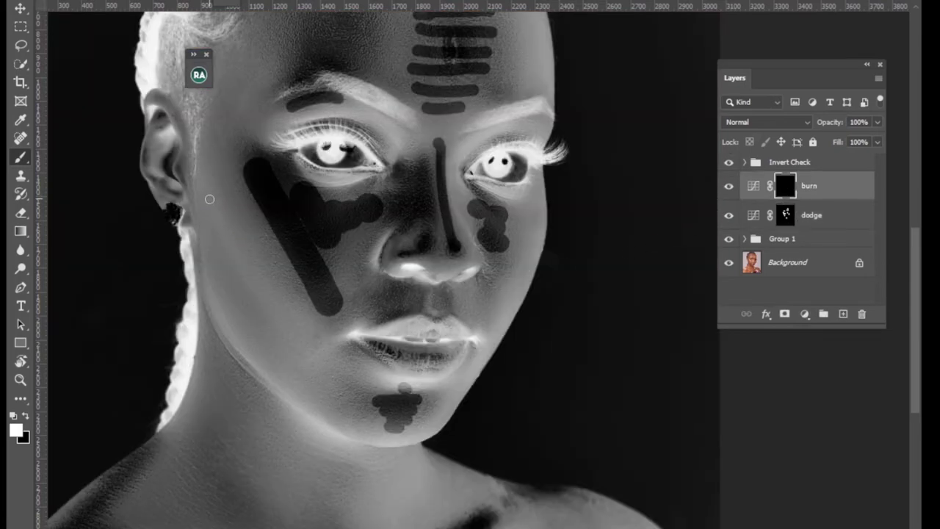
{"action": "left_click_drag", "start_coordinate": [219, 218], "coordinate": [249, 284]}
{"action": "left_click_drag", "start_coordinate": [255, 290], "coordinate": [257, 298]}
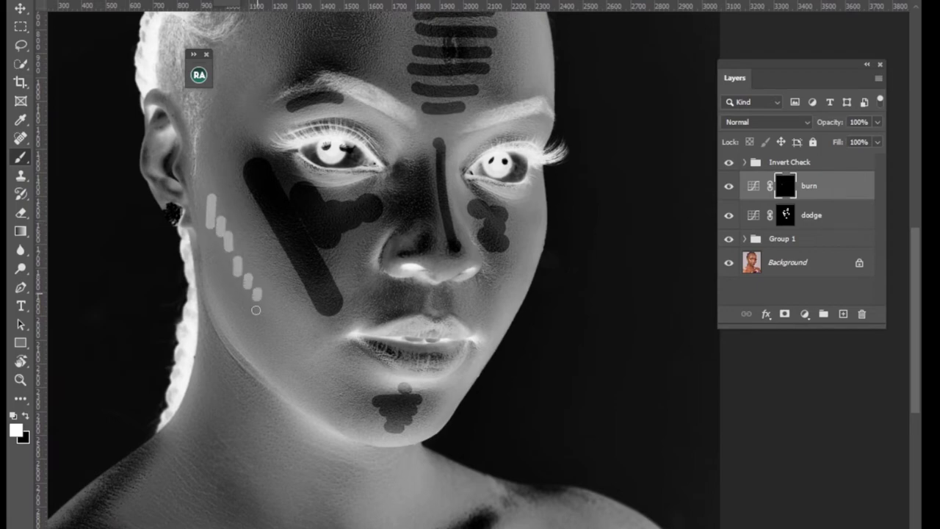
{"action": "left_click_drag", "start_coordinate": [229, 247], "coordinate": [216, 237]}
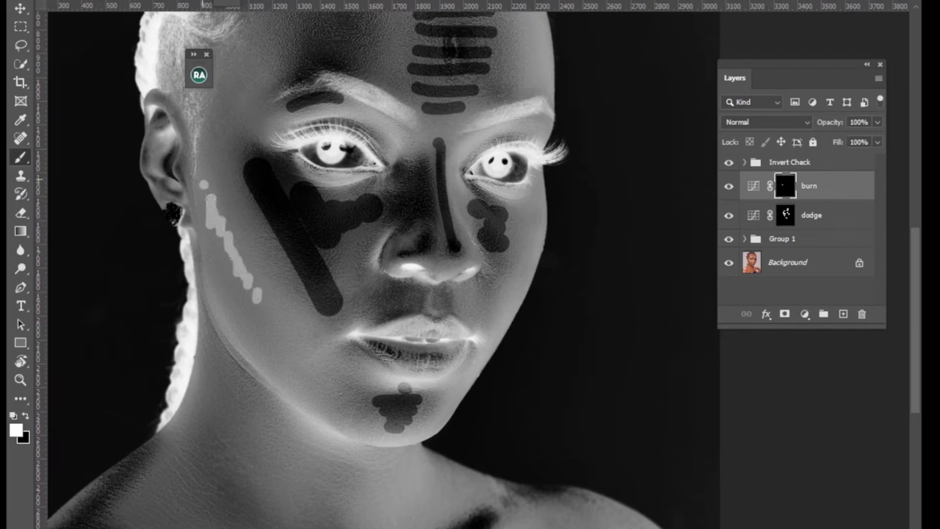
{"action": "left_click_drag", "start_coordinate": [250, 285], "coordinate": [265, 316]}
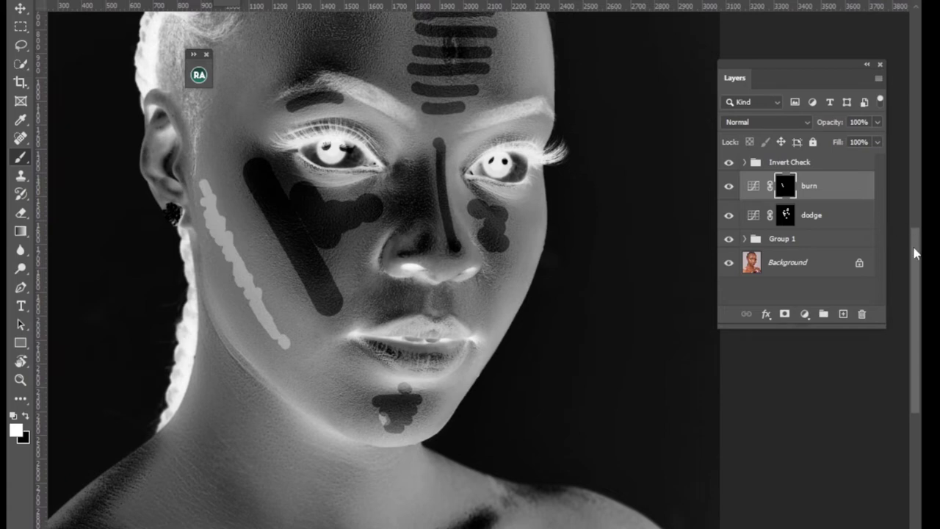
Step: With larger brushes, paint burn strokes down the far edge of the forehead and the near temple on the burn mask
{"action": "left_click_drag", "start_coordinate": [915, 253], "coordinate": [915, 200]}
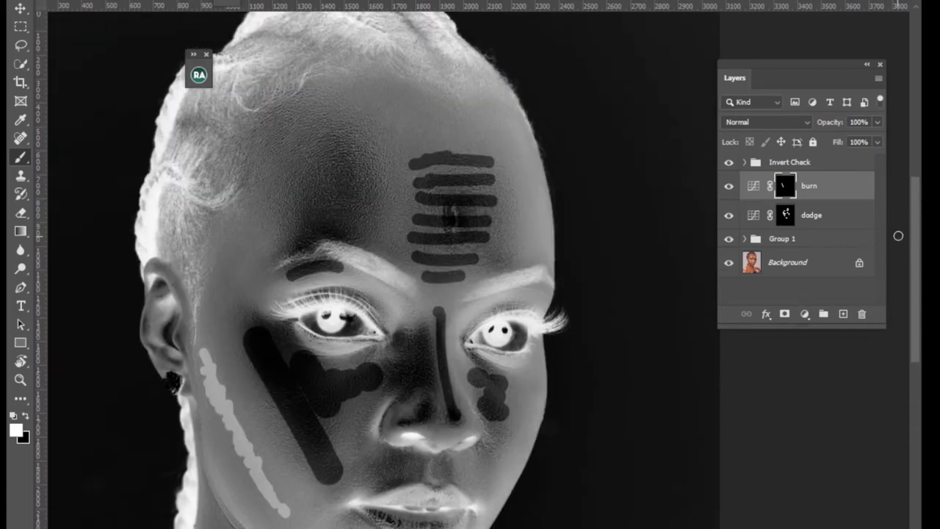
{"action": "left_click_drag", "start_coordinate": [917, 235], "coordinate": [895, 202]}
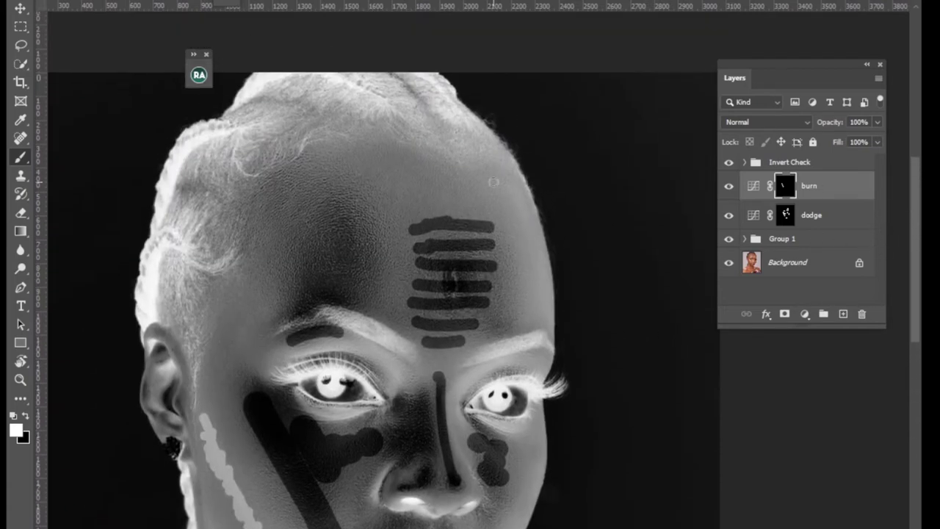
{"action": "key", "text": "bracketright"}
{"action": "mouse_move", "coordinate": [505, 172]}
{"action": "left_mouse_down"}
{"action": "mouse_move", "coordinate": [523, 219]}
{"action": "mouse_move", "coordinate": [547, 338]}
{"action": "left_mouse_up"}
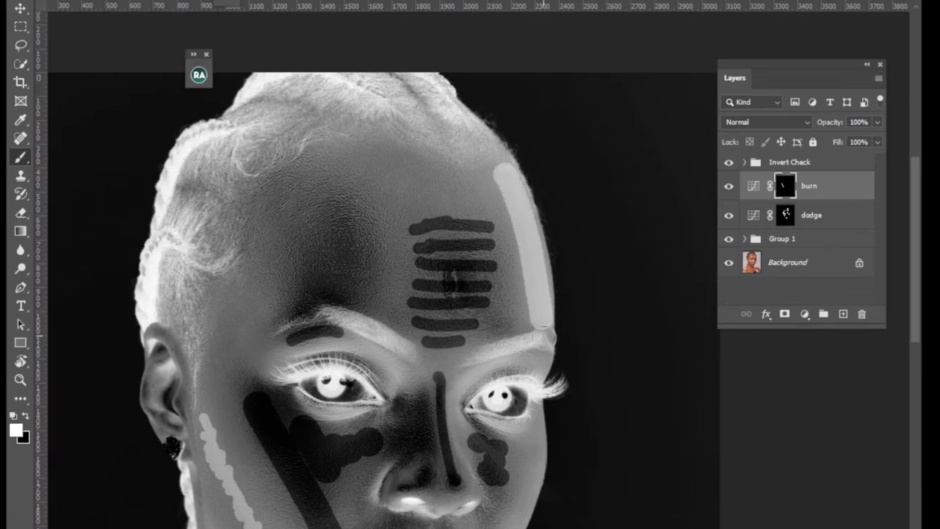
{"action": "key", "text": "bracketright"}
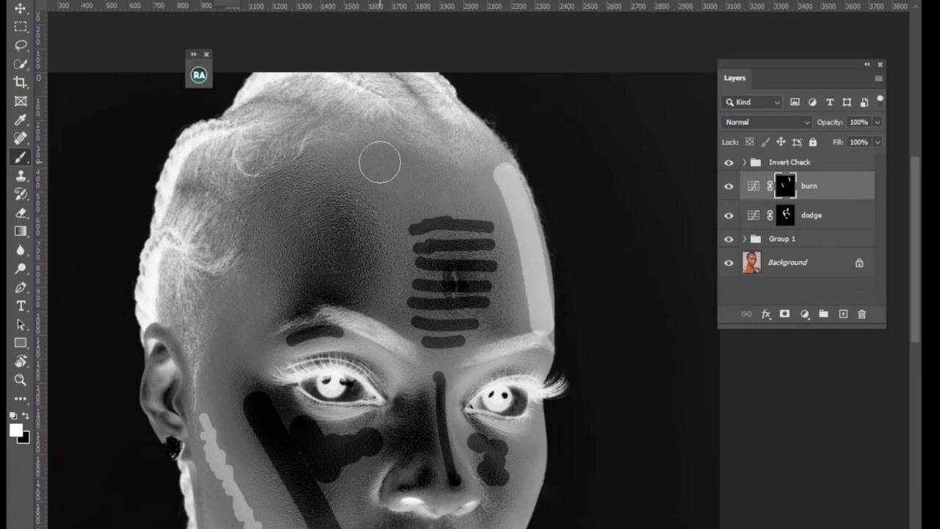
{"action": "left_click_drag", "start_coordinate": [283, 197], "coordinate": [253, 307]}
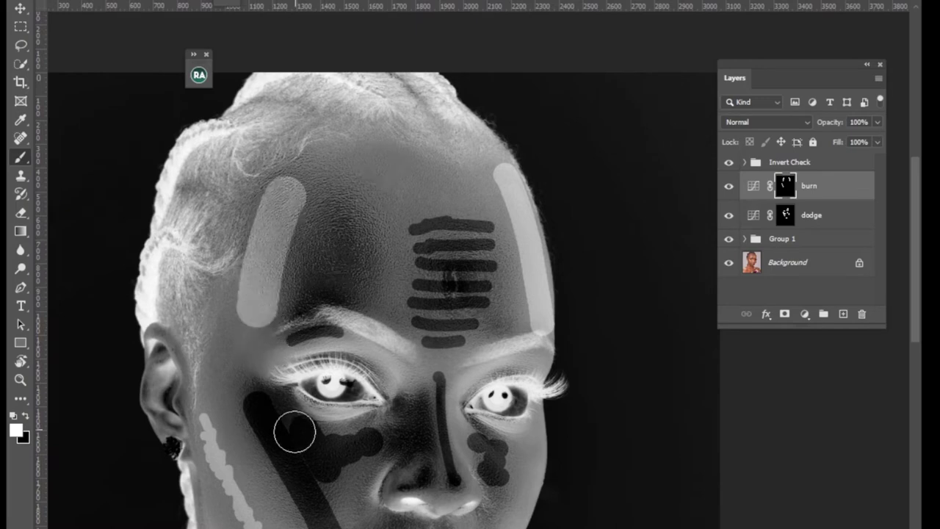
Step: Paint burn strokes along the neck-to-shoulder slope and both collarbones on the burn mask
{"action": "left_click_drag", "start_coordinate": [323, 420], "coordinate": [336, 270]}
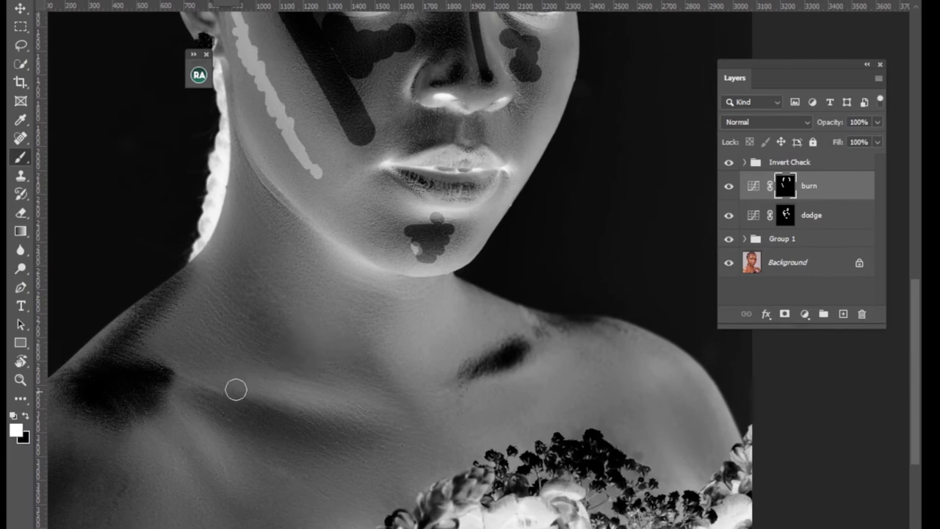
{"action": "mouse_move", "coordinate": [249, 383]}
{"action": "left_mouse_down"}
{"action": "mouse_move", "coordinate": [323, 404]}
{"action": "mouse_move", "coordinate": [306, 394]}
{"action": "mouse_move", "coordinate": [386, 425]}
{"action": "mouse_move", "coordinate": [288, 386]}
{"action": "mouse_move", "coordinate": [231, 378]}
{"action": "left_mouse_up"}
{"action": "mouse_move", "coordinate": [148, 352]}
{"action": "left_mouse_down"}
{"action": "mouse_move", "coordinate": [164, 321]}
{"action": "mouse_move", "coordinate": [216, 275]}
{"action": "left_mouse_up"}
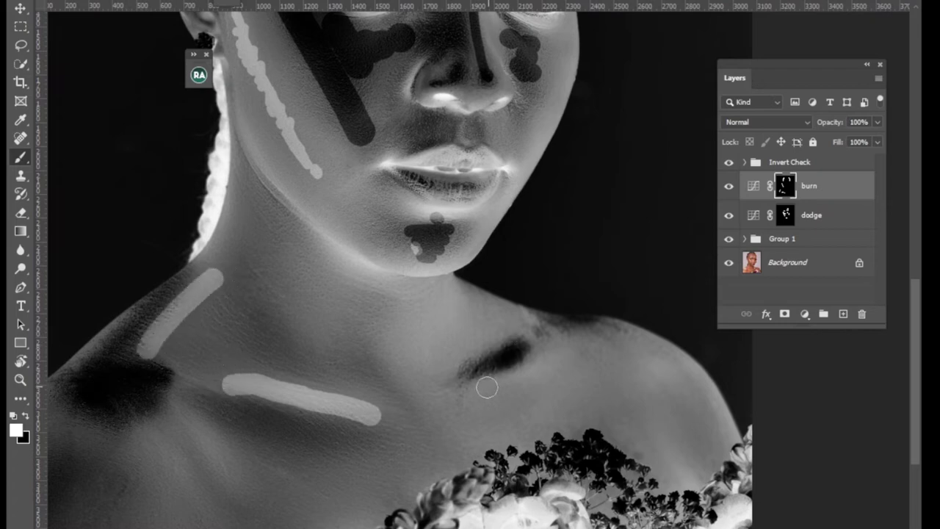
{"action": "left_click_drag", "start_coordinate": [478, 392], "coordinate": [564, 351]}
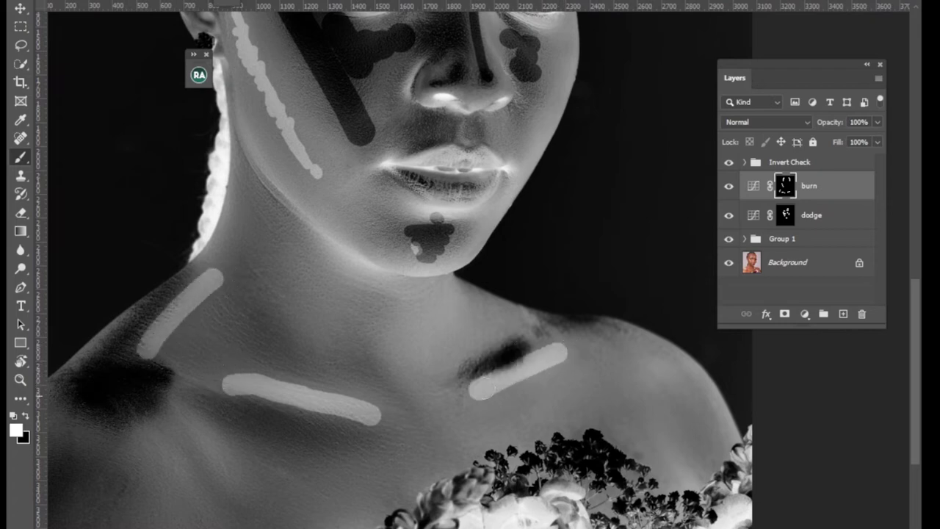
Step: Select the dodge layer's mask and paint a long white stroke just below the near collarbone's burn stroke
{"action": "left_click", "coordinate": [786, 219]}
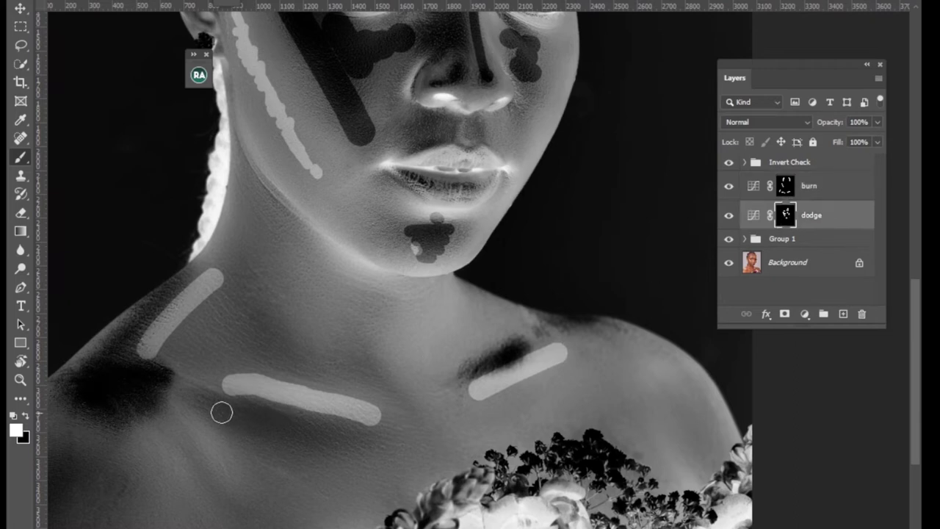
{"action": "left_click", "coordinate": [198, 402]}
{"action": "left_click_drag", "start_coordinate": [221, 405], "coordinate": [380, 445]}
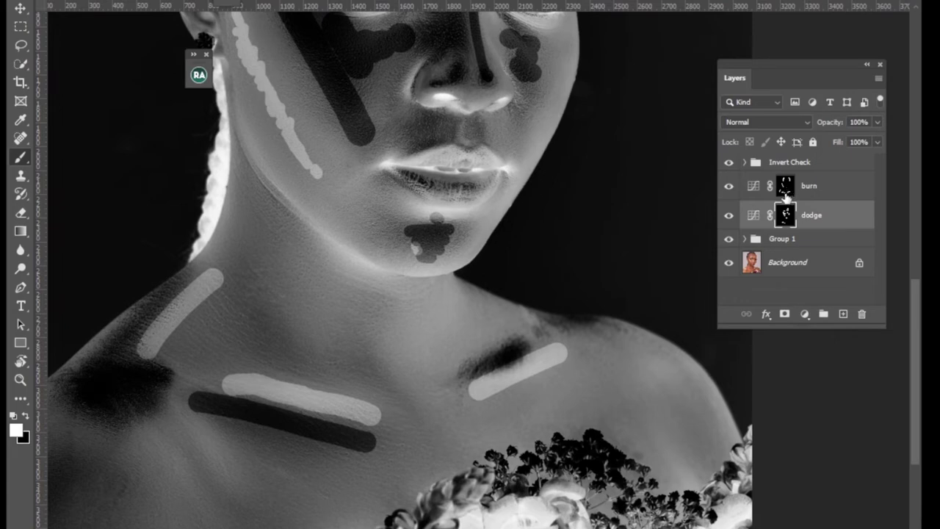
Step: Paint a short burn patch and a diagonal dodge stroke beside it on the chest below the near collarbone
{"action": "left_click", "coordinate": [786, 196]}
{"action": "mouse_move", "coordinate": [210, 453]}
{"action": "left_mouse_down"}
{"action": "mouse_move", "coordinate": [235, 460]}
{"action": "mouse_move", "coordinate": [204, 478]}
{"action": "mouse_move", "coordinate": [232, 521]}
{"action": "left_mouse_up"}
{"action": "left_click", "coordinate": [785, 216]}
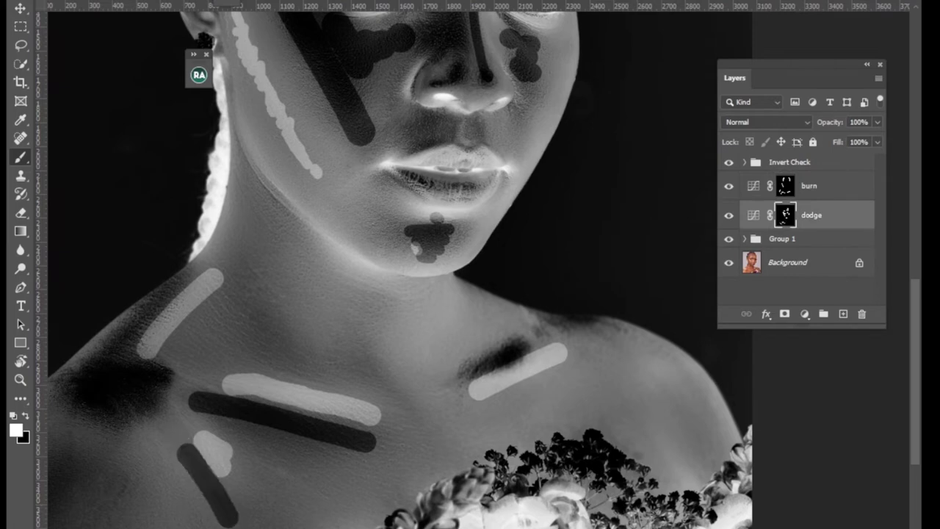
Step: With a larger brush, paint dodge strokes on the near upper arm, the shoulder highlight and the shoulder-to-neck slope
{"action": "mouse_move", "coordinate": [305, 475]}
{"action": "left_mouse_down"}
{"action": "mouse_move", "coordinate": [348, 446]}
{"action": "mouse_move", "coordinate": [363, 409]}
{"action": "left_mouse_up"}
{"action": "key", "text": "bracketright"}
{"action": "key", "text": "bracketright"}
{"action": "key", "text": "bracketright"}
{"action": "key", "text": "bracketright"}
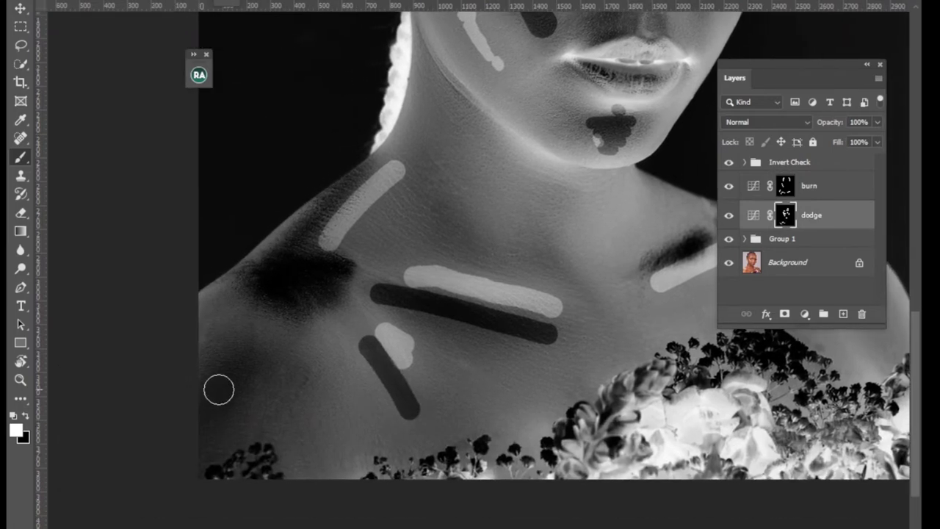
{"action": "mouse_move", "coordinate": [218, 389]}
{"action": "left_mouse_down"}
{"action": "mouse_move", "coordinate": [210, 434]}
{"action": "mouse_move", "coordinate": [234, 375]}
{"action": "mouse_move", "coordinate": [206, 451]}
{"action": "mouse_move", "coordinate": [245, 366]}
{"action": "mouse_move", "coordinate": [215, 448]}
{"action": "mouse_move", "coordinate": [235, 357]}
{"action": "left_mouse_up"}
{"action": "mouse_move", "coordinate": [288, 283]}
{"action": "left_mouse_down"}
{"action": "mouse_move", "coordinate": [321, 283]}
{"action": "mouse_move", "coordinate": [276, 280]}
{"action": "mouse_move", "coordinate": [268, 262]}
{"action": "mouse_move", "coordinate": [294, 282]}
{"action": "mouse_move", "coordinate": [309, 226]}
{"action": "mouse_move", "coordinate": [379, 165]}
{"action": "left_mouse_up"}
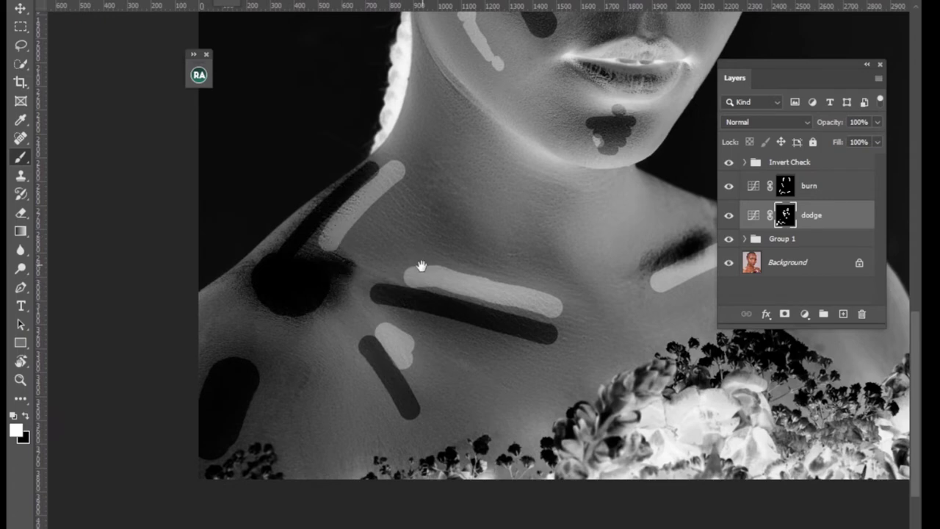
Step: Add a small dodge dab on the far cheek, just below the existing under-eye patch
{"action": "mouse_move", "coordinate": [420, 267]}
{"action": "left_mouse_down"}
{"action": "mouse_move", "coordinate": [305, 380]}
{"action": "mouse_move", "coordinate": [330, 448]}
{"action": "mouse_move", "coordinate": [300, 418]}
{"action": "left_mouse_up"}
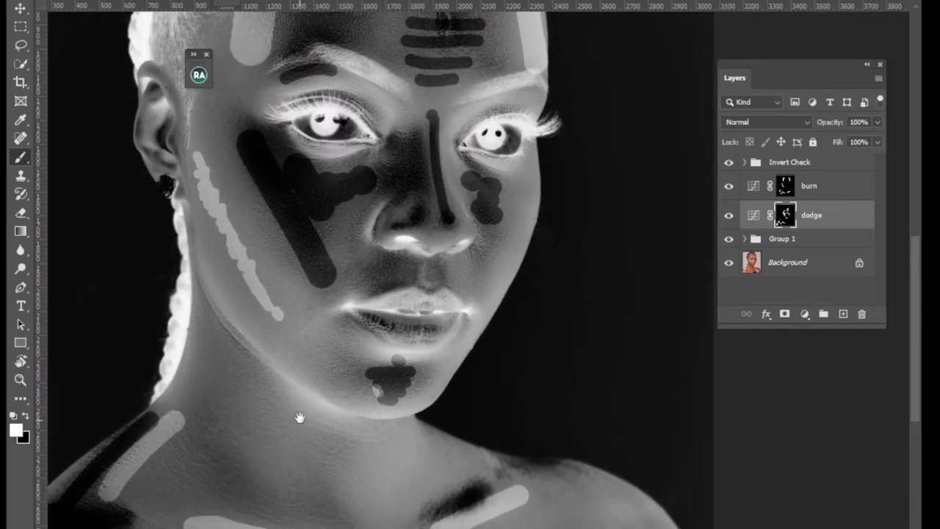
{"action": "left_click", "coordinate": [498, 234]}
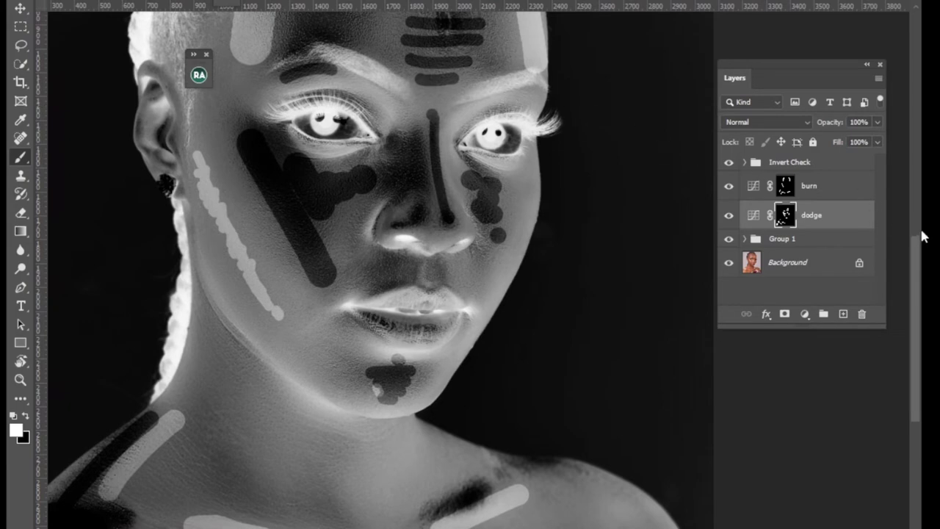
Step: Select the burn layer's mask and extend the near temple's burn stroke up toward the hairline with a dab
{"action": "left_click_drag", "start_coordinate": [916, 254], "coordinate": [916, 199]}
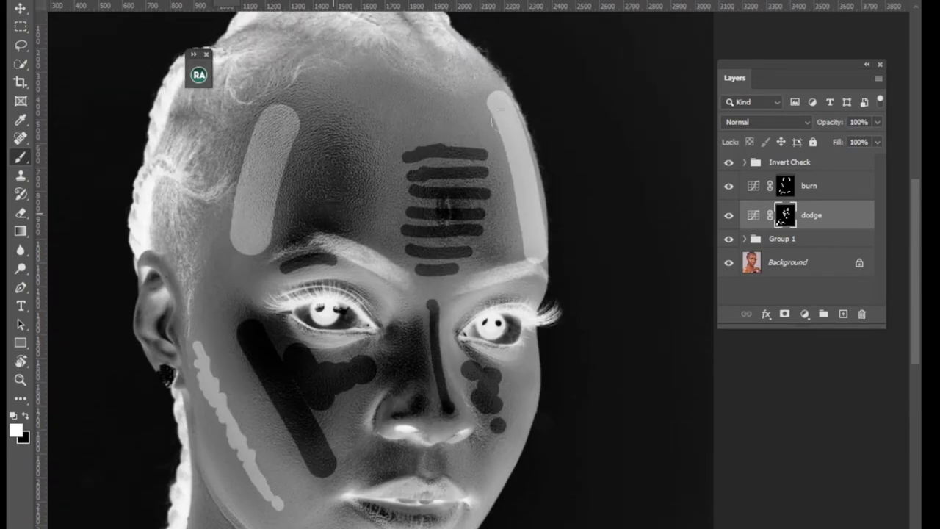
{"action": "left_click", "coordinate": [497, 99]}
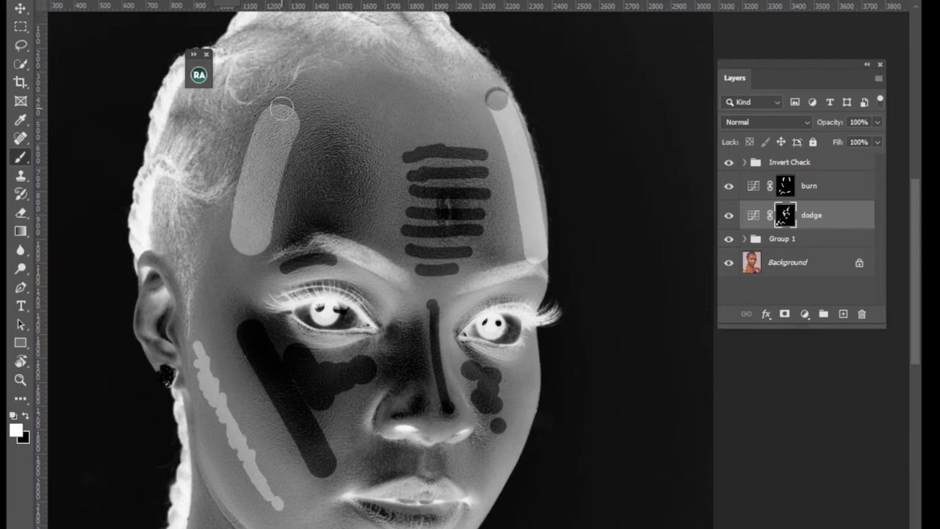
{"action": "key", "text": "ctrl+z"}
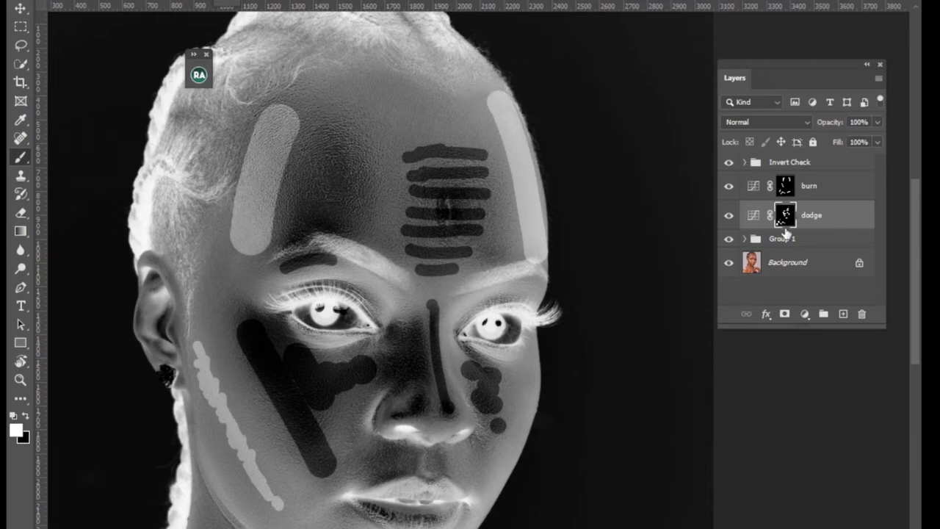
{"action": "left_click", "coordinate": [785, 186]}
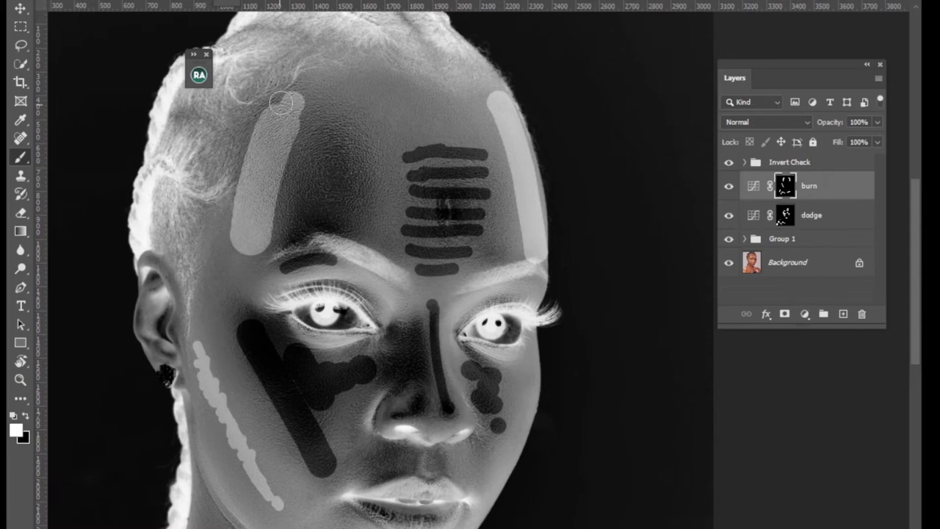
{"action": "left_click", "coordinate": [281, 103]}
Step: Preview the portrait in colour with the Invert Check group hidden, show it again, and widen the burn stroke below the near cheekbone
{"action": "left_click", "coordinate": [728, 163]}
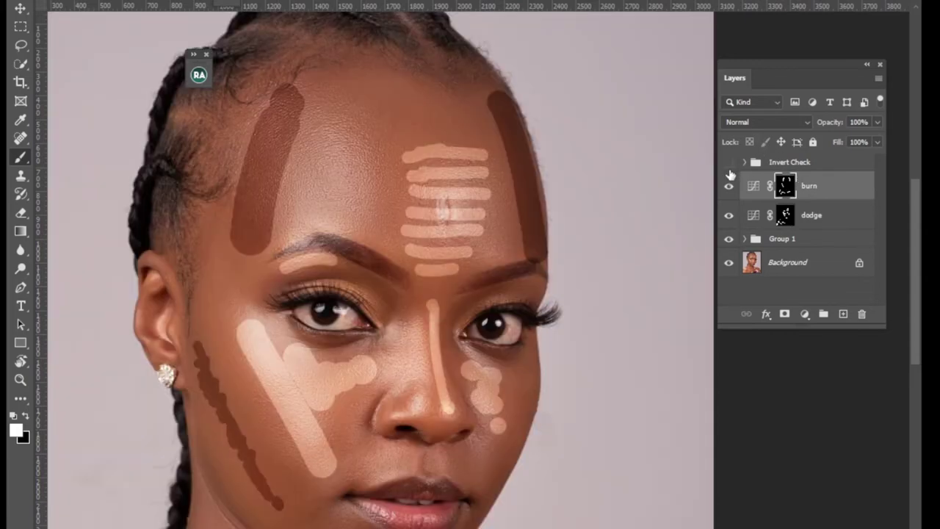
{"action": "key", "text": "ctrl+minus"}
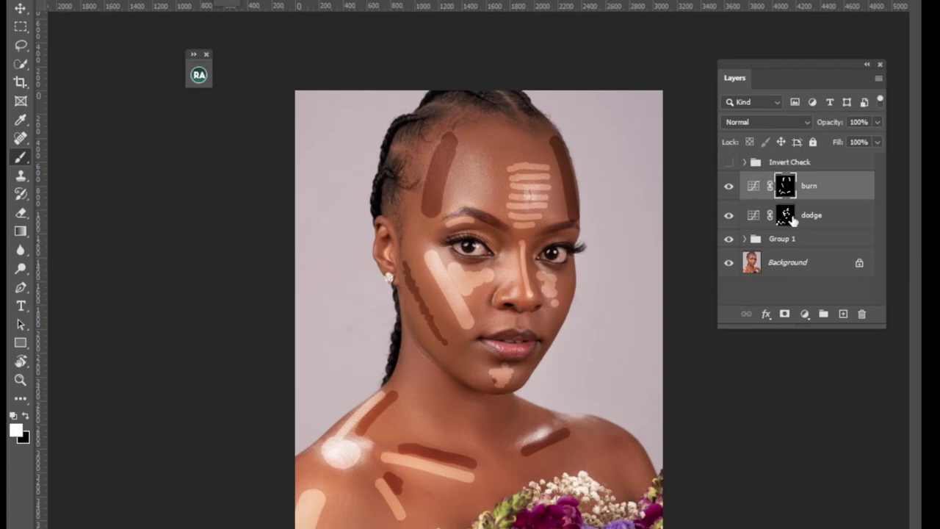
{"action": "left_click", "coordinate": [729, 162]}
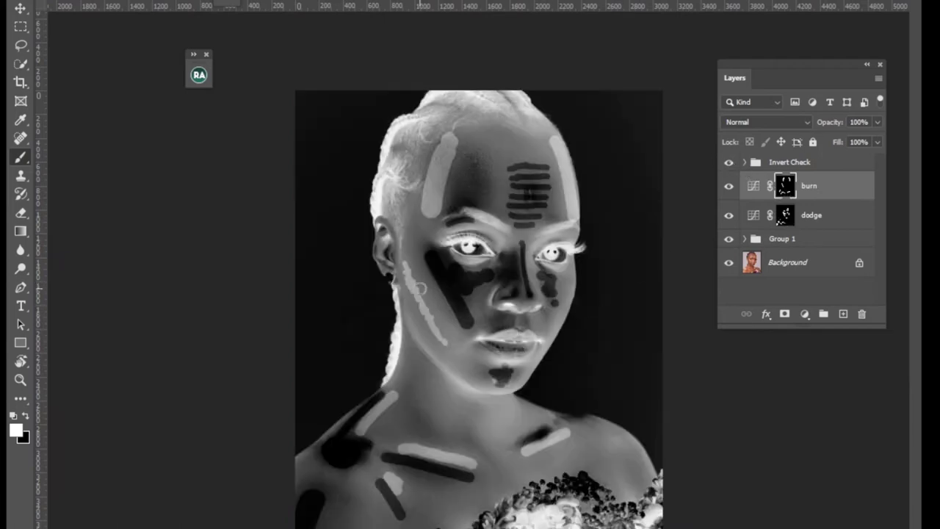
{"action": "left_click_drag", "start_coordinate": [408, 275], "coordinate": [448, 341]}
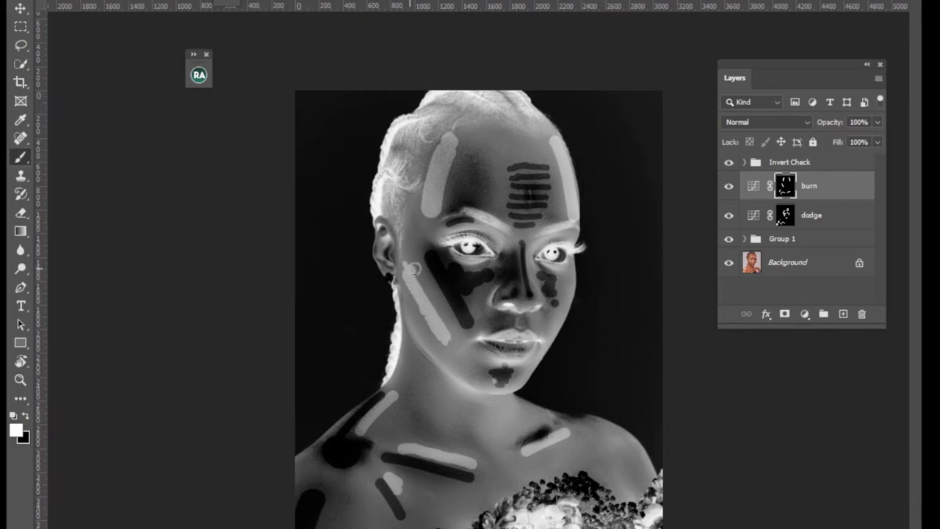
Step: Select the dodge layer's mask and paint a curved stroke along the near jawline, just below the cheek's burn stroke
{"action": "left_click", "coordinate": [784, 216]}
{"action": "scroll", "coordinate": [398, 267], "scroll_direction": "up", "scroll_amount": 3}
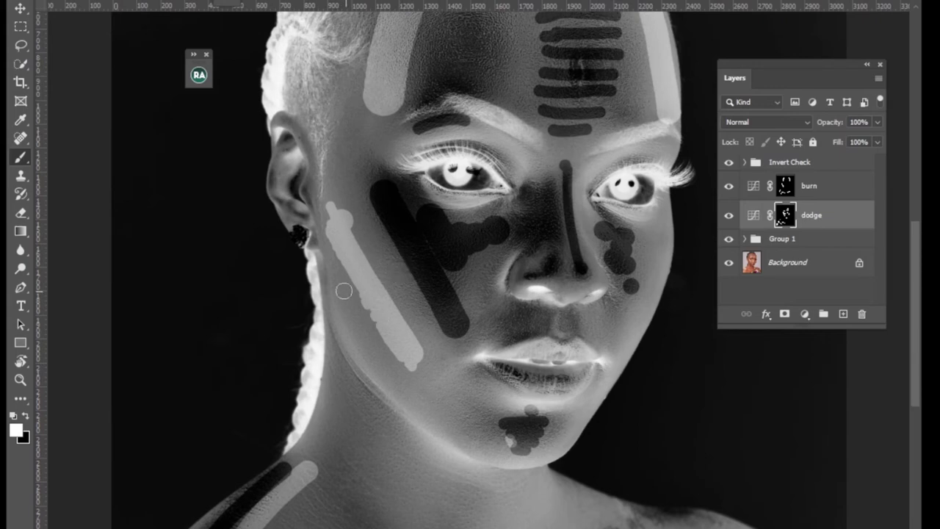
{"action": "mouse_move", "coordinate": [331, 266]}
{"action": "left_mouse_down"}
{"action": "mouse_move", "coordinate": [374, 367]}
{"action": "mouse_move", "coordinate": [351, 309]}
{"action": "mouse_move", "coordinate": [378, 356]}
{"action": "mouse_move", "coordinate": [432, 403]}
{"action": "left_mouse_up"}
{"action": "key", "text": "ctrl+z"}
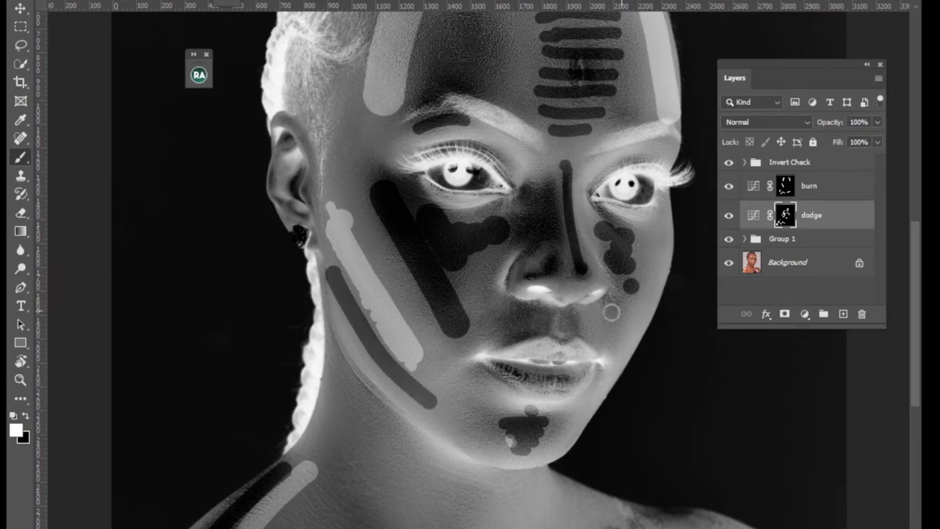
Step: Compare the face with the Invert Check group hidden and shown, and paint a short dodge dab between nose and upper lip
{"action": "left_click", "coordinate": [785, 189]}
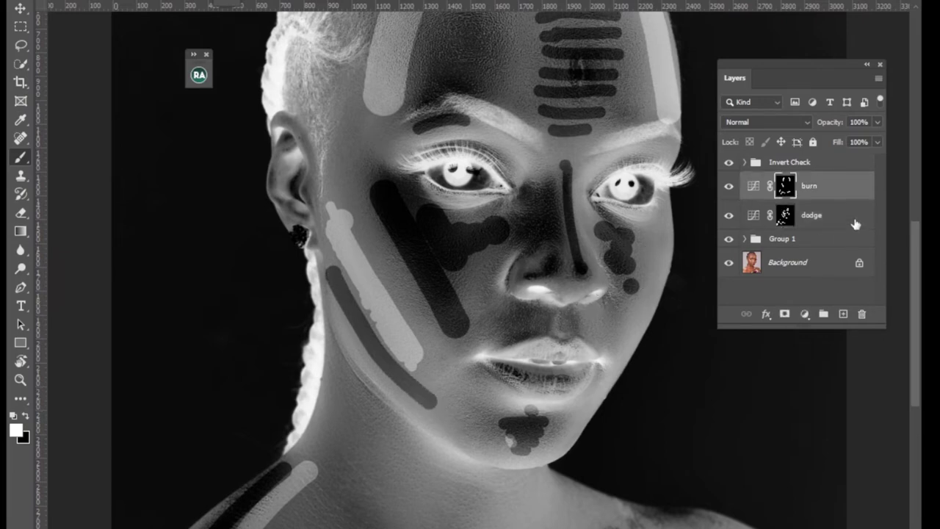
{"action": "left_click", "coordinate": [786, 218]}
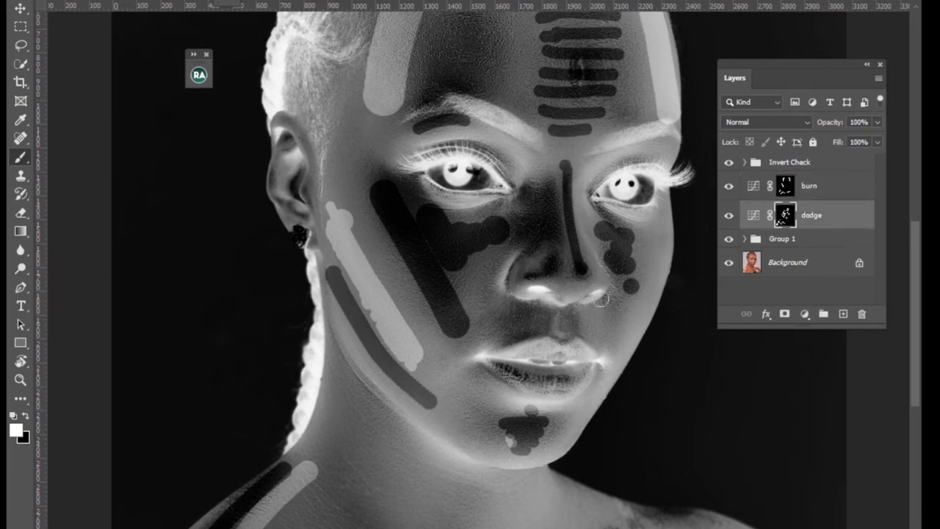
{"action": "left_click", "coordinate": [730, 163]}
{"action": "left_click", "coordinate": [730, 162]}
{"action": "left_click", "coordinate": [730, 163]}
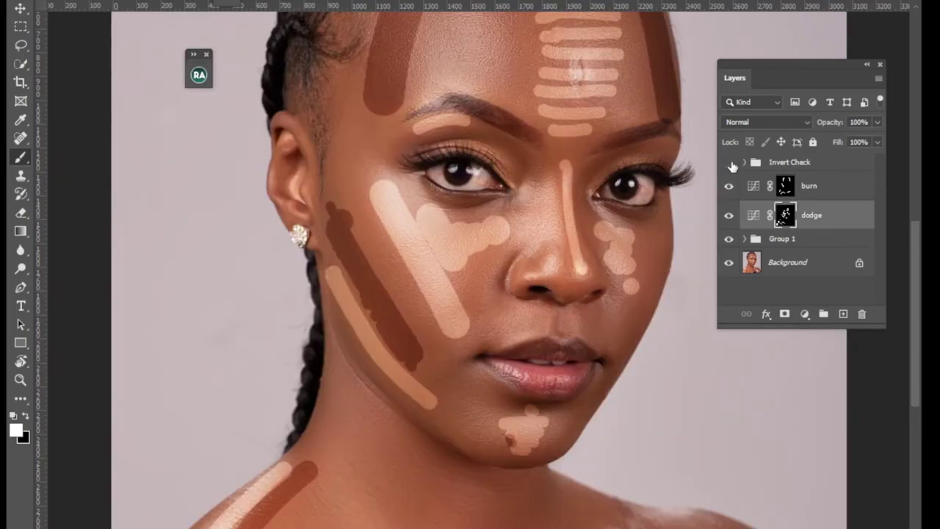
{"action": "left_click", "coordinate": [729, 162]}
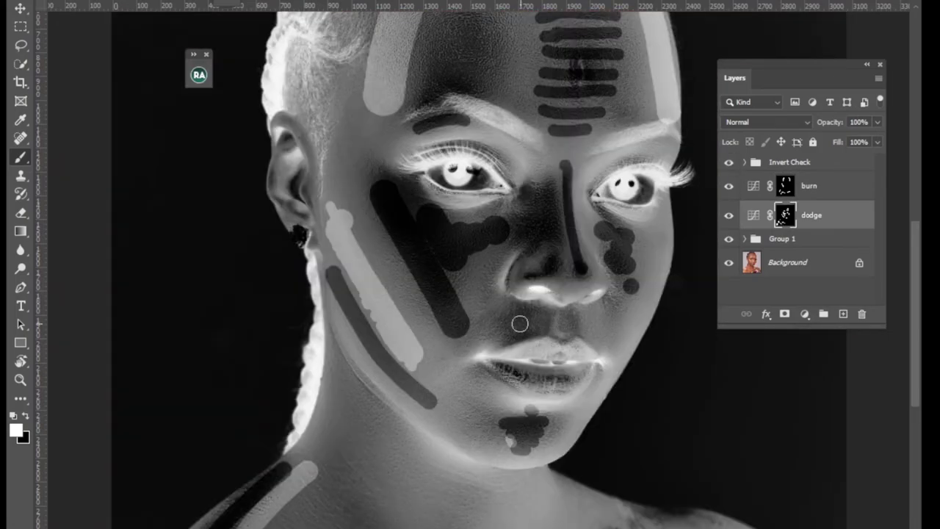
{"action": "left_click_drag", "start_coordinate": [519, 324], "coordinate": [519, 329]}
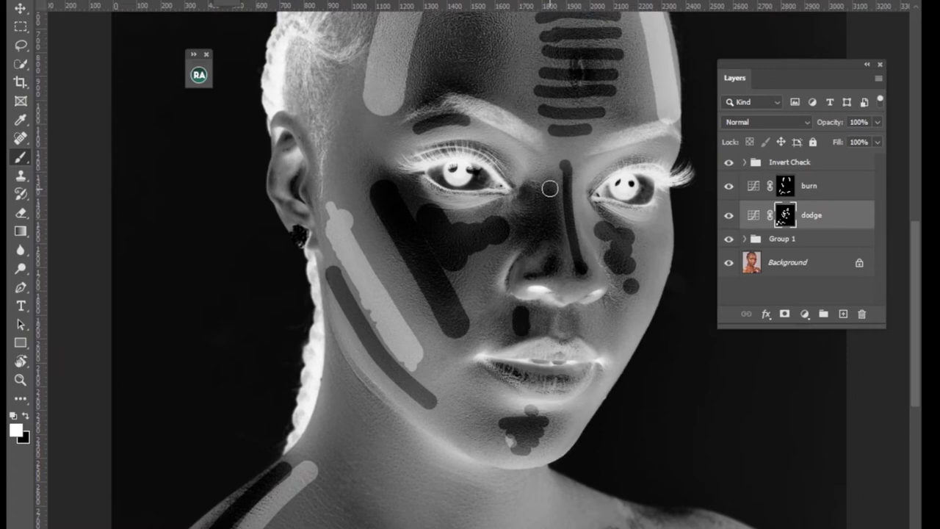
Step: On the burn layer's mask, paint strokes beside the nose bridge, along both upper eyelid creases and down the far cheek's outer edge
{"action": "left_click", "coordinate": [785, 189]}
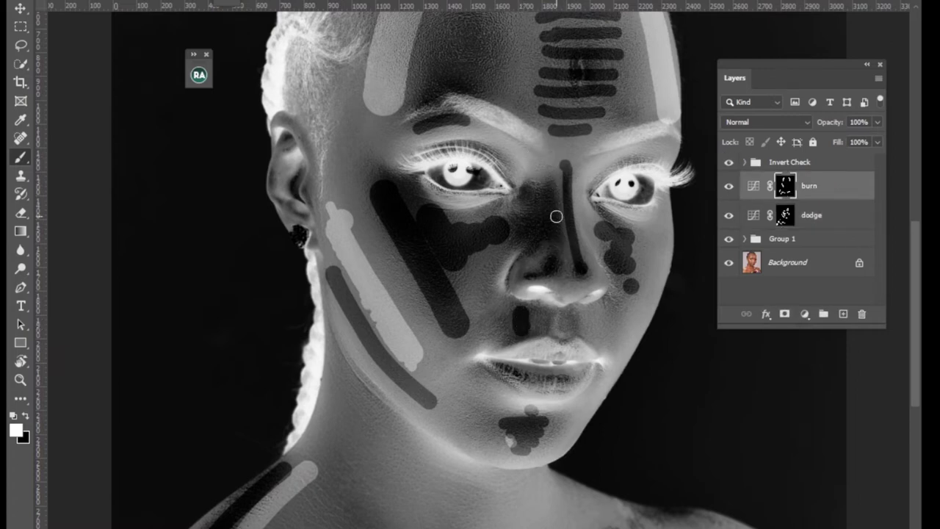
{"action": "left_click_drag", "start_coordinate": [569, 267], "coordinate": [551, 154]}
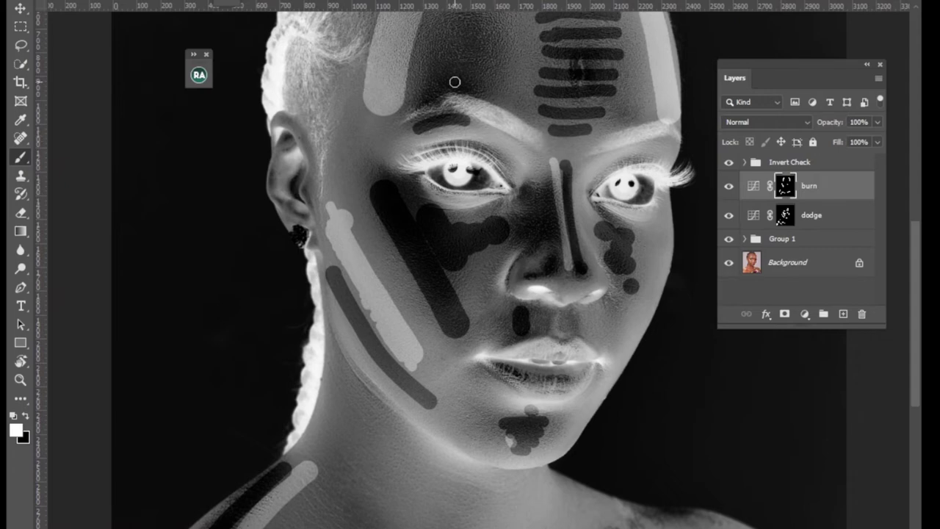
{"action": "mouse_move", "coordinate": [417, 140]}
{"action": "left_mouse_down"}
{"action": "mouse_move", "coordinate": [443, 131]}
{"action": "mouse_move", "coordinate": [497, 137]}
{"action": "mouse_move", "coordinate": [529, 186]}
{"action": "left_mouse_up"}
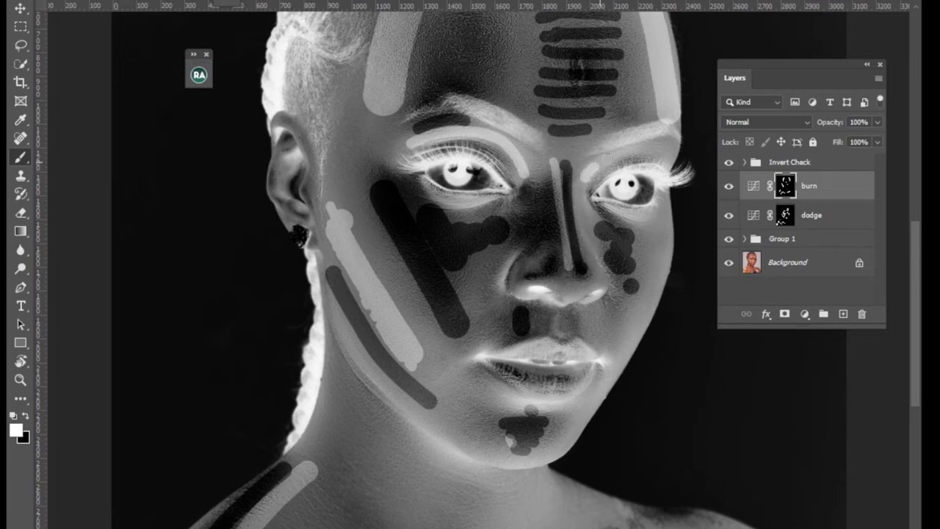
{"action": "mouse_move", "coordinate": [607, 156]}
{"action": "left_mouse_down"}
{"action": "mouse_move", "coordinate": [663, 150]}
{"action": "mouse_move", "coordinate": [676, 158]}
{"action": "left_mouse_up"}
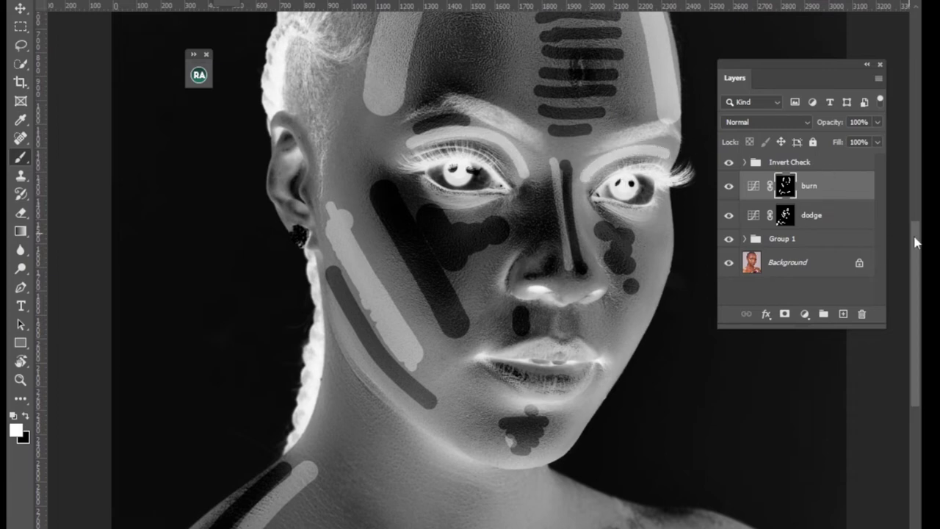
{"action": "mouse_move", "coordinate": [915, 242]}
{"action": "left_mouse_down"}
{"action": "mouse_move", "coordinate": [919, 297]}
{"action": "mouse_move", "coordinate": [919, 285]}
{"action": "left_mouse_up"}
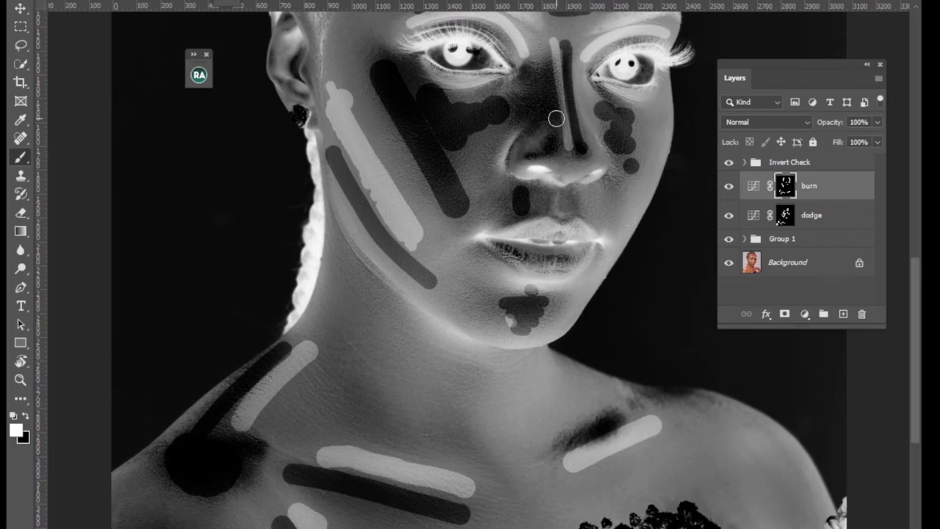
{"action": "mouse_move", "coordinate": [617, 239]}
{"action": "left_mouse_down"}
{"action": "mouse_move", "coordinate": [656, 168]}
{"action": "mouse_move", "coordinate": [664, 82]}
{"action": "left_mouse_up"}
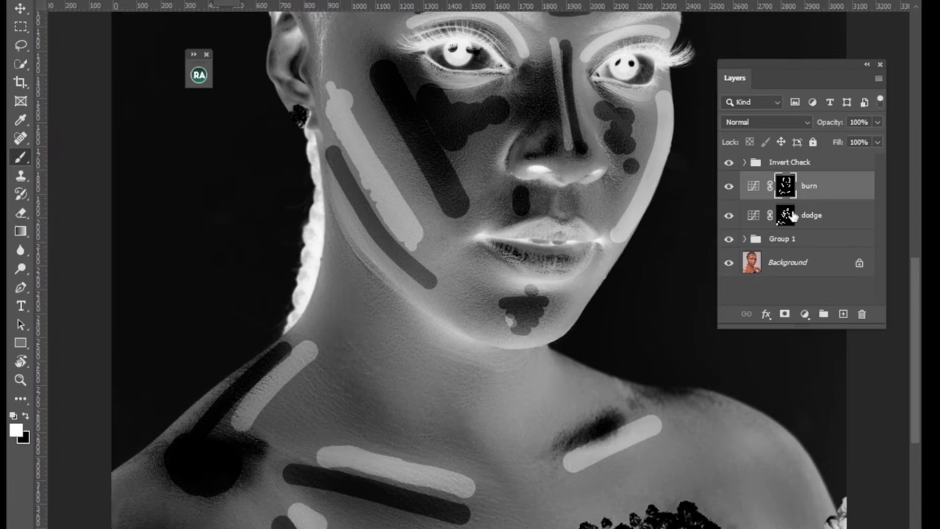
Step: Select the dodge layer's mask and paint a curved stroke down the near side of the neck, with a dab at its upper end
{"action": "left_click", "coordinate": [785, 216]}
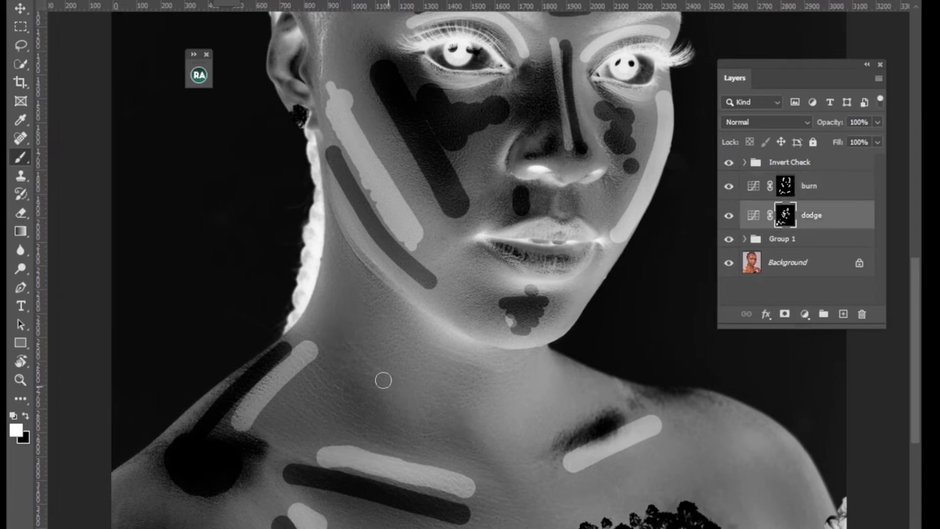
{"action": "mouse_move", "coordinate": [334, 335]}
{"action": "left_mouse_down"}
{"action": "mouse_move", "coordinate": [334, 364]}
{"action": "mouse_move", "coordinate": [363, 405]}
{"action": "mouse_move", "coordinate": [364, 430]}
{"action": "left_mouse_up"}
{"action": "left_click", "coordinate": [341, 327]}
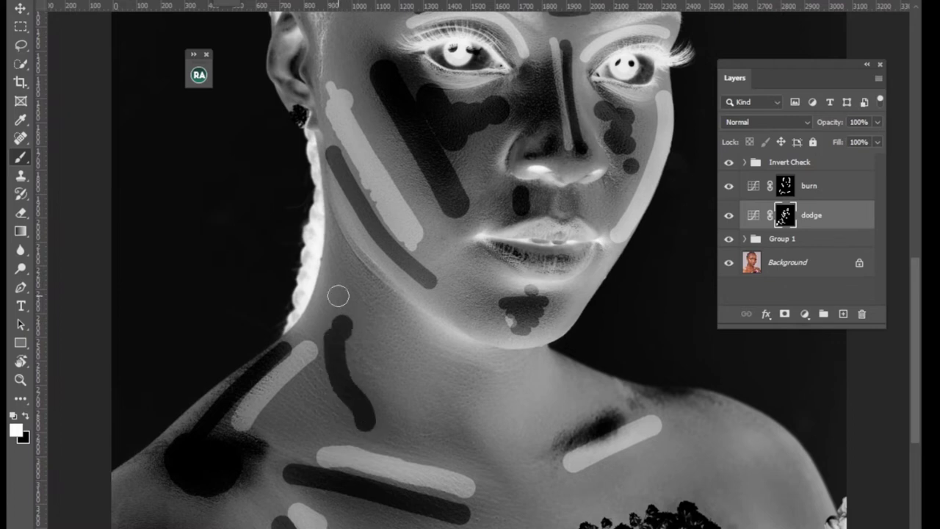
Step: Compare the portrait with the Invert Check group and burn layer hidden and shown, and paint a dodge stroke and two dabs on the far shoulder
{"action": "key", "text": "ctrl+minus"}
{"action": "key", "text": "ctrl+minus"}
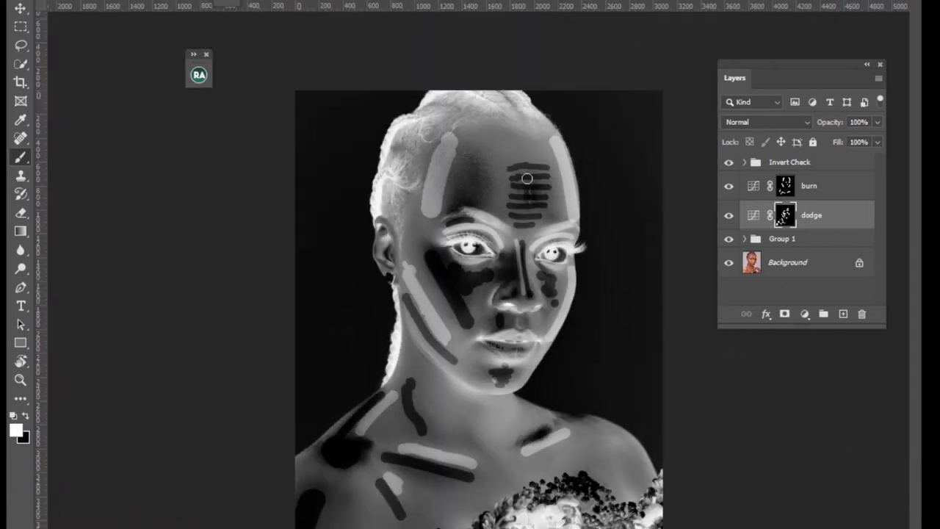
{"action": "left_click", "coordinate": [729, 162]}
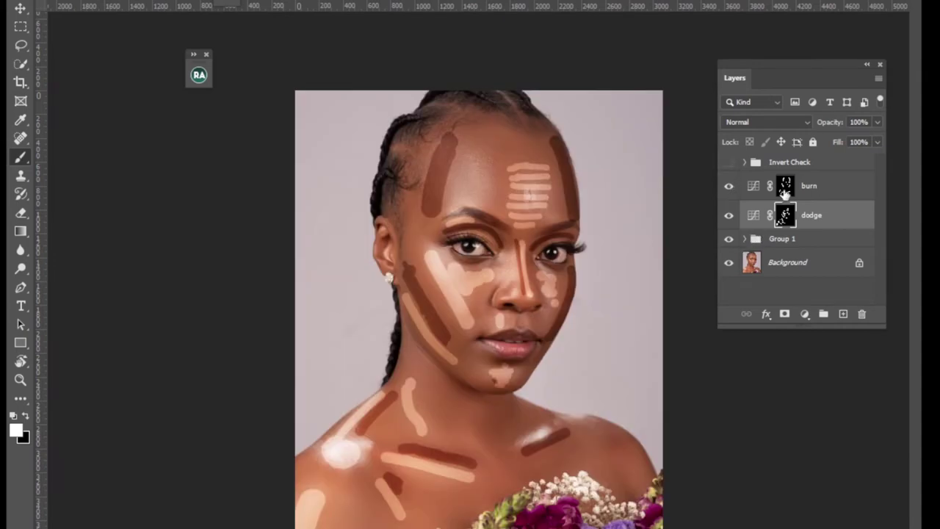
{"action": "left_click", "coordinate": [729, 186]}
{"action": "left_click", "coordinate": [728, 187]}
{"action": "left_click", "coordinate": [730, 163]}
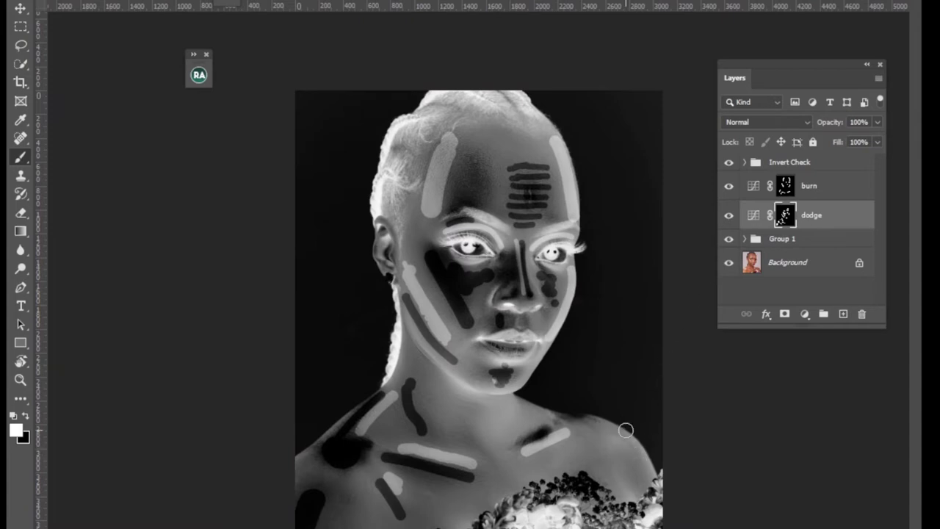
{"action": "mouse_move", "coordinate": [632, 452]}
{"action": "left_mouse_down"}
{"action": "mouse_move", "coordinate": [637, 492]}
{"action": "mouse_move", "coordinate": [608, 446]}
{"action": "left_mouse_up"}
{"action": "left_click", "coordinate": [601, 436]}
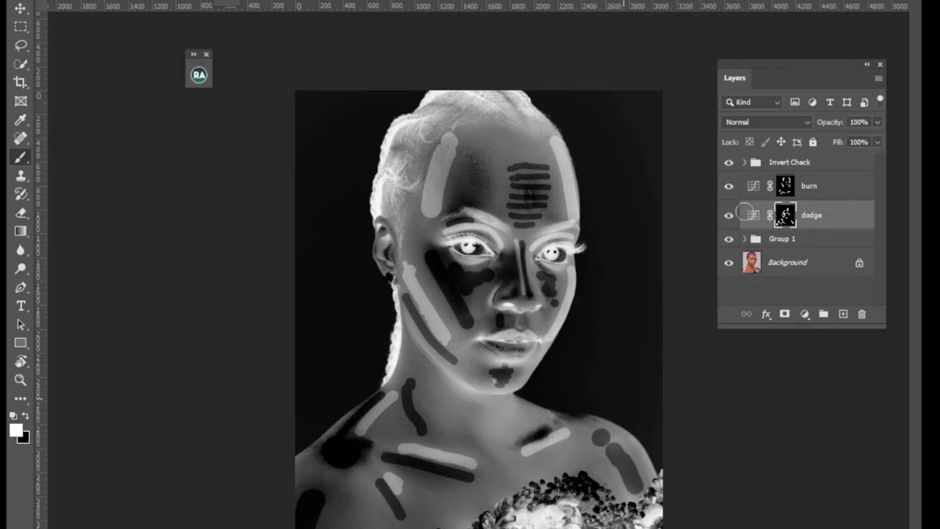
{"action": "left_click", "coordinate": [573, 418]}
Step: Check the result with the Invert Check group hidden, show it again, and paint a dodge patch on the forehead above the near eyebrow
{"action": "left_click", "coordinate": [730, 162]}
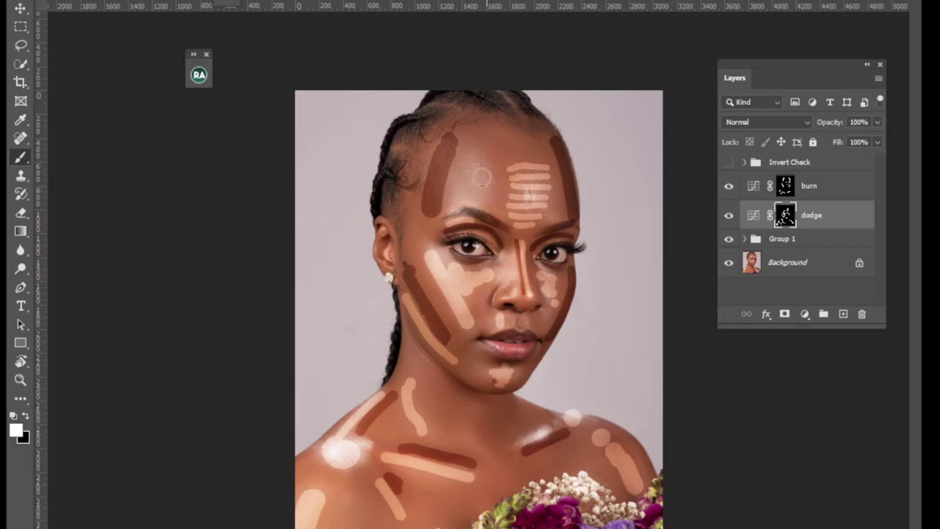
{"action": "left_click", "coordinate": [729, 163]}
{"action": "scroll", "coordinate": [586, 260], "scroll_direction": "up", "scroll_amount": 2}
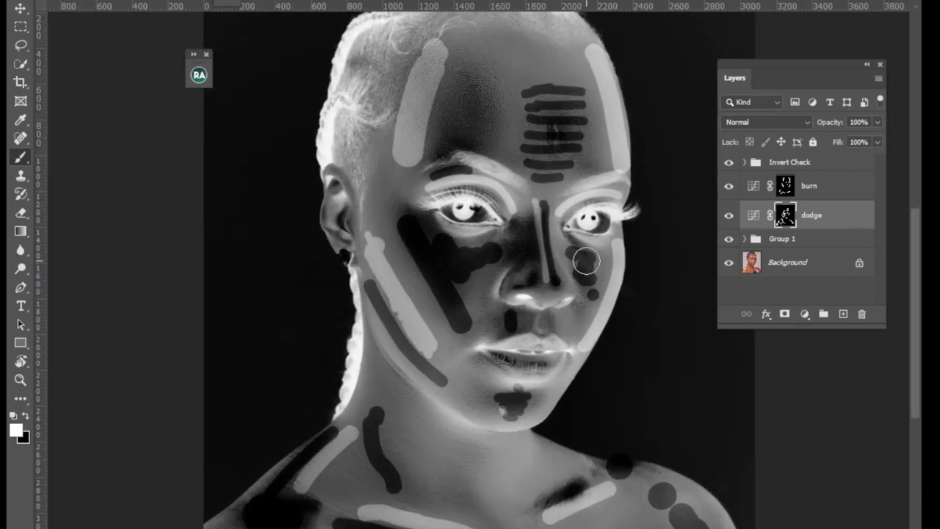
{"action": "scroll", "coordinate": [915, 233], "scroll_direction": "up", "scroll_amount": 1}
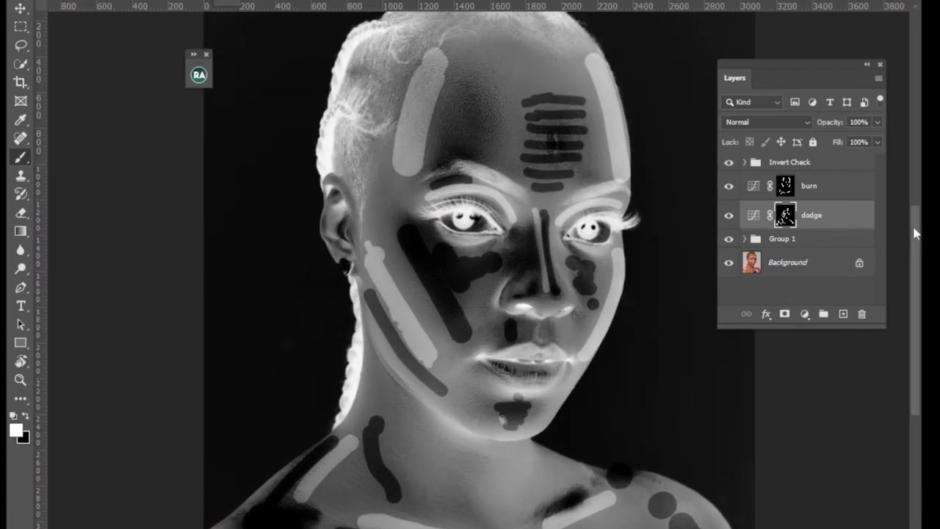
{"action": "scroll", "coordinate": [915, 233], "scroll_direction": "up", "scroll_amount": 3}
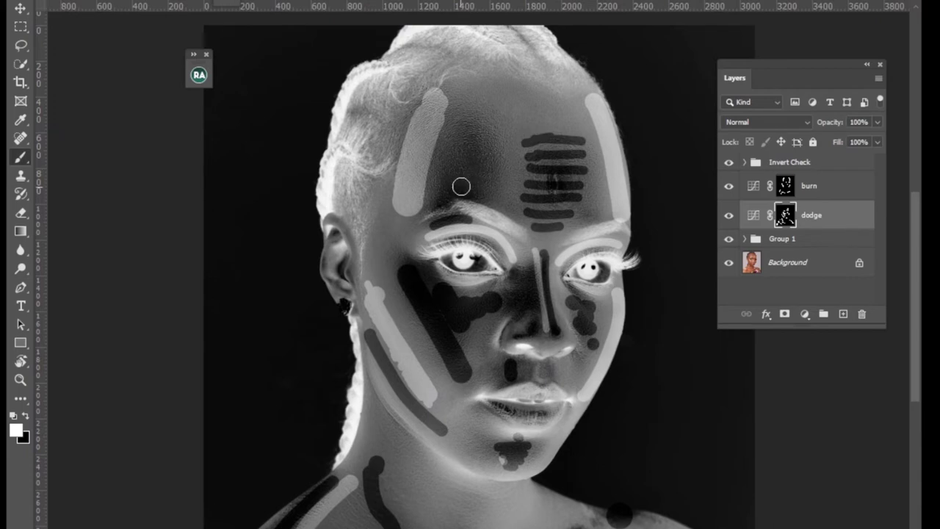
{"action": "mouse_move", "coordinate": [461, 187]}
{"action": "left_mouse_down"}
{"action": "mouse_move", "coordinate": [475, 188]}
{"action": "mouse_move", "coordinate": [475, 130]}
{"action": "mouse_move", "coordinate": [458, 130]}
{"action": "left_mouse_up"}
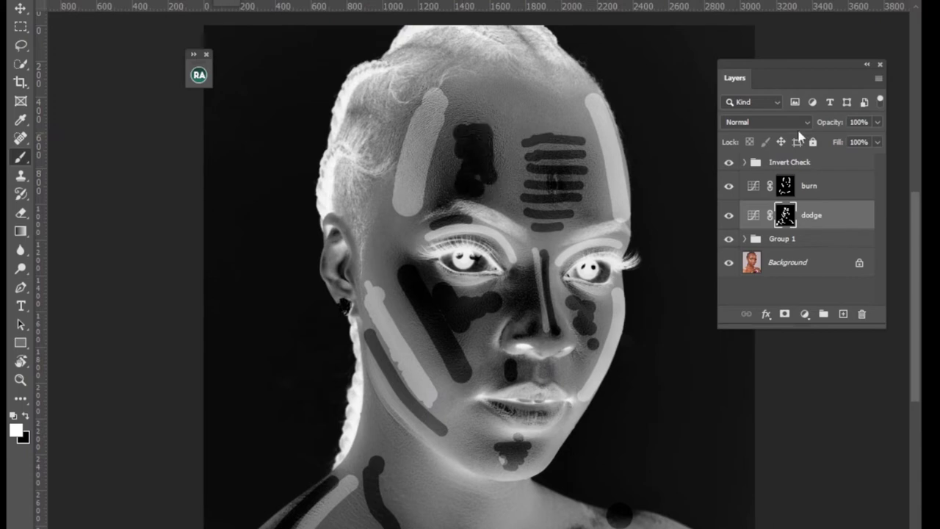
Step: Delete the Invert Check group above the burn layer
{"action": "left_click", "coordinate": [786, 165]}
{"action": "key", "text": "Delete"}
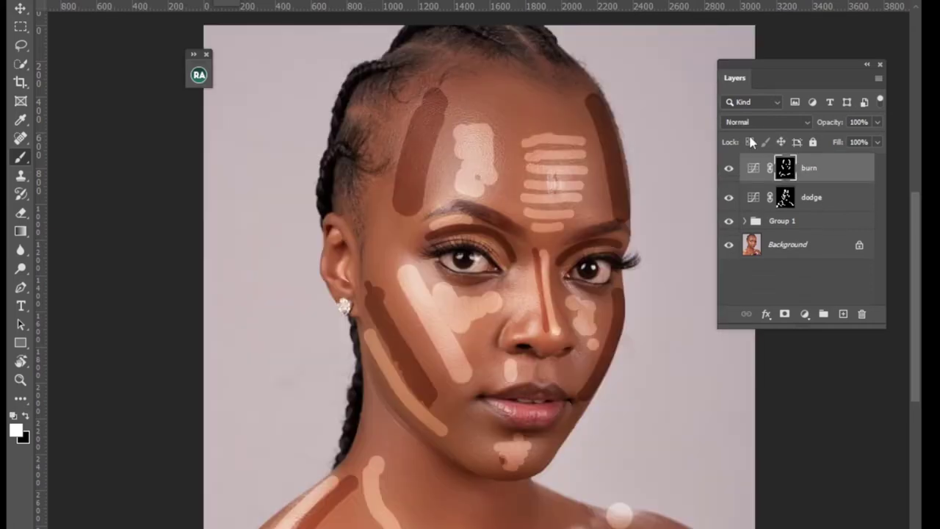
{"action": "key", "text": "F2"}
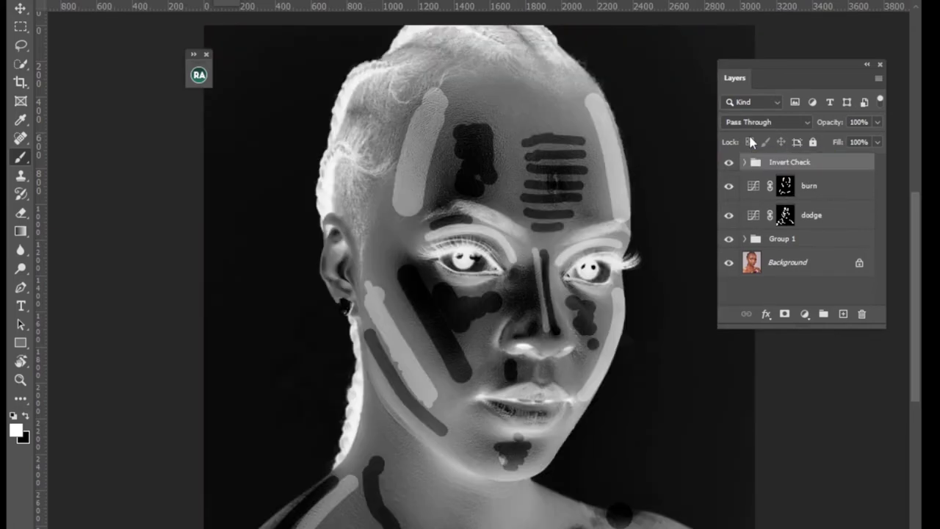
{"action": "key", "text": "ctrl+alt+shift+s"}
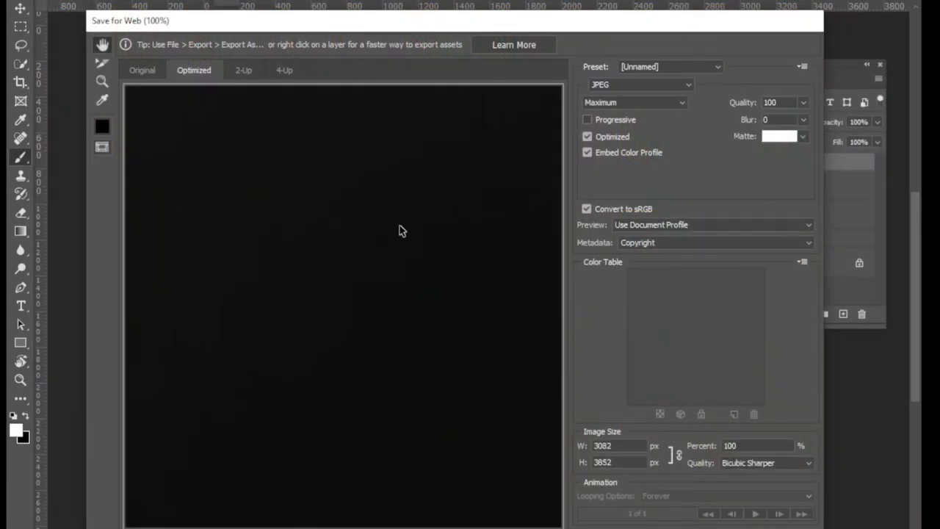
{"action": "key", "text": "Escape"}
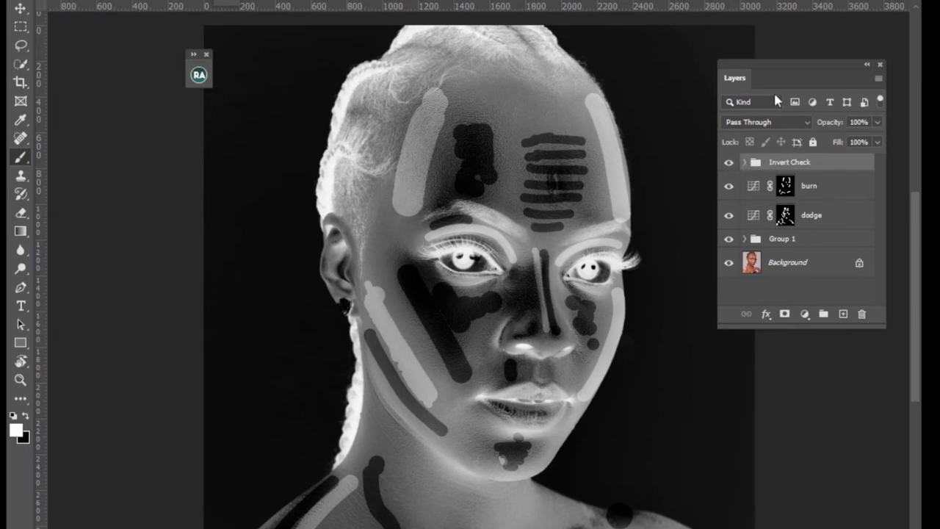
{"action": "key", "text": "Delete"}
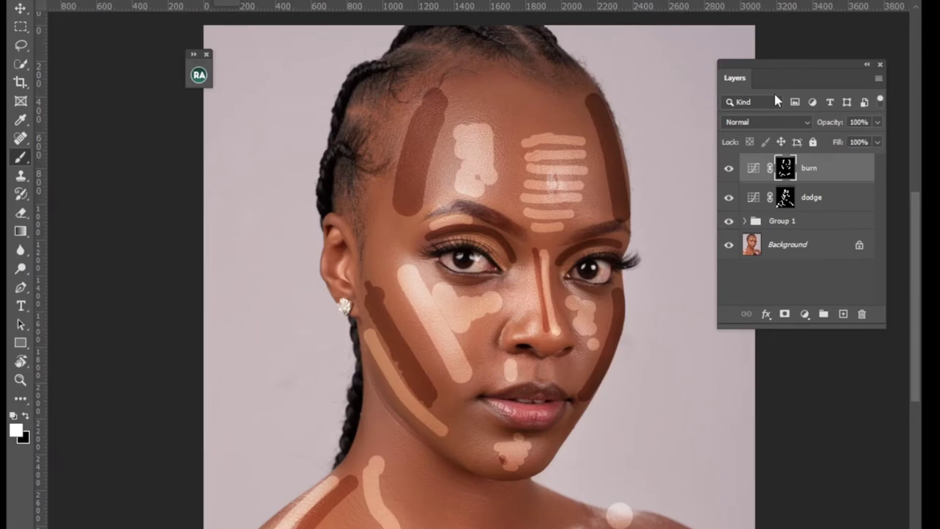
{"action": "key", "text": "ctrl+alt+shift+s"}
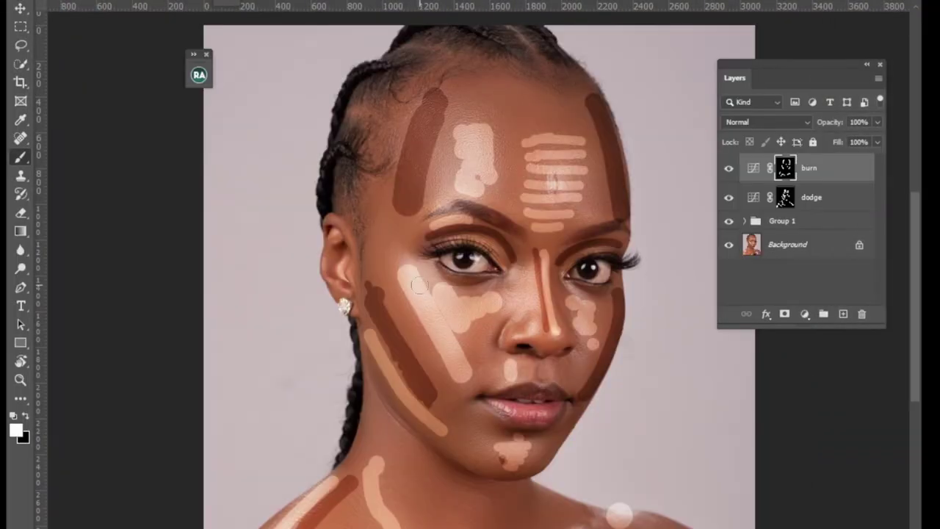
Step: Feather the burn layer's mask to 91.7 px to soften the painted shadow strokes
{"action": "key", "text": "ctrl+minus"}
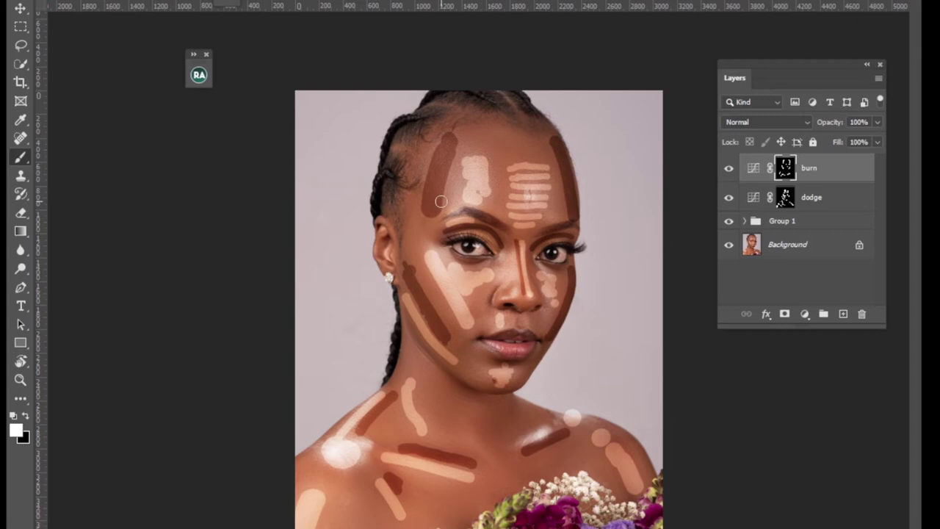
{"action": "double_click", "coordinate": [795, 167]}
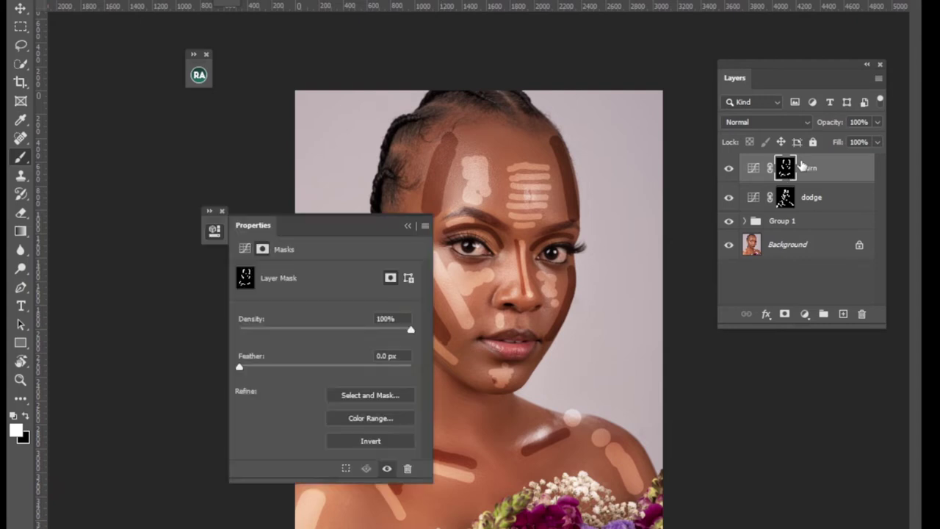
{"action": "left_click_drag", "start_coordinate": [255, 365], "coordinate": [356, 360]}
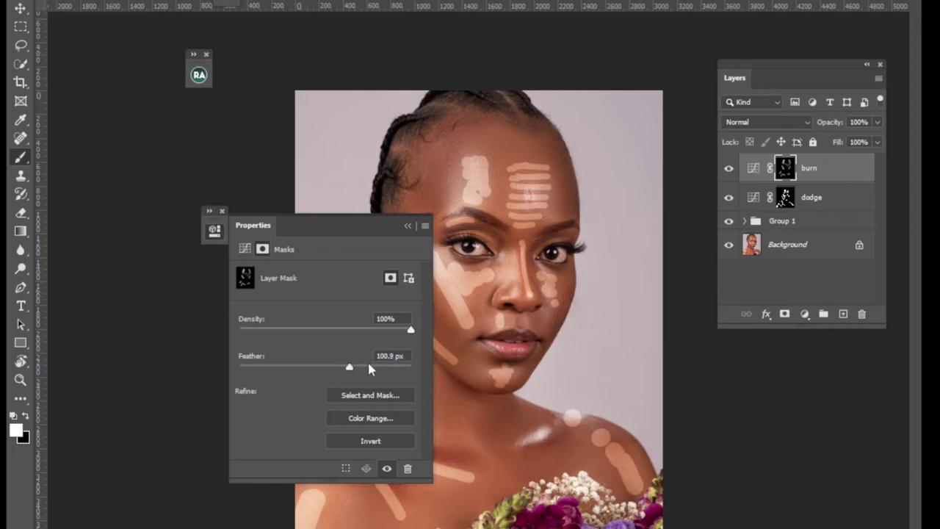
{"action": "left_click_drag", "start_coordinate": [349, 368], "coordinate": [347, 368]}
Step: Feather the dodge layer's mask to about 100 px so the highlight strokes blend into the skin
{"action": "left_click", "coordinate": [786, 199]}
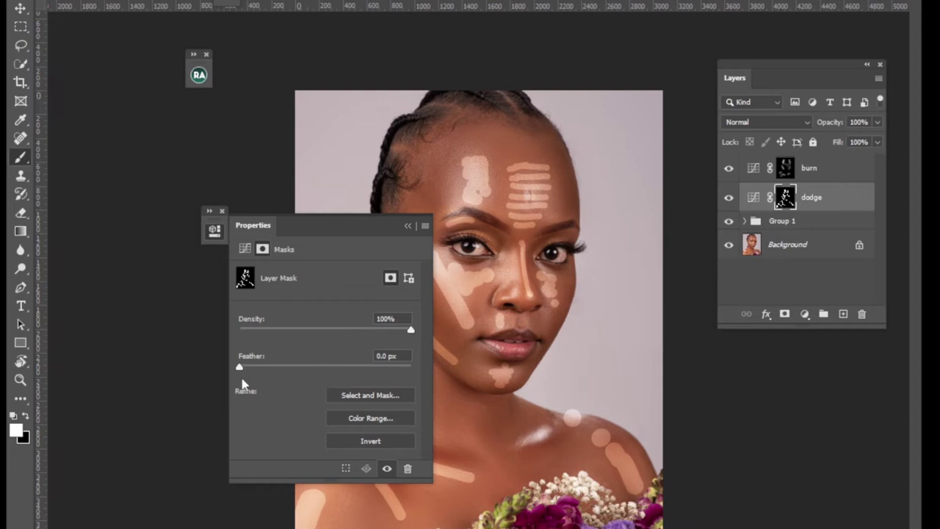
{"action": "left_click_drag", "start_coordinate": [239, 367], "coordinate": [339, 364]}
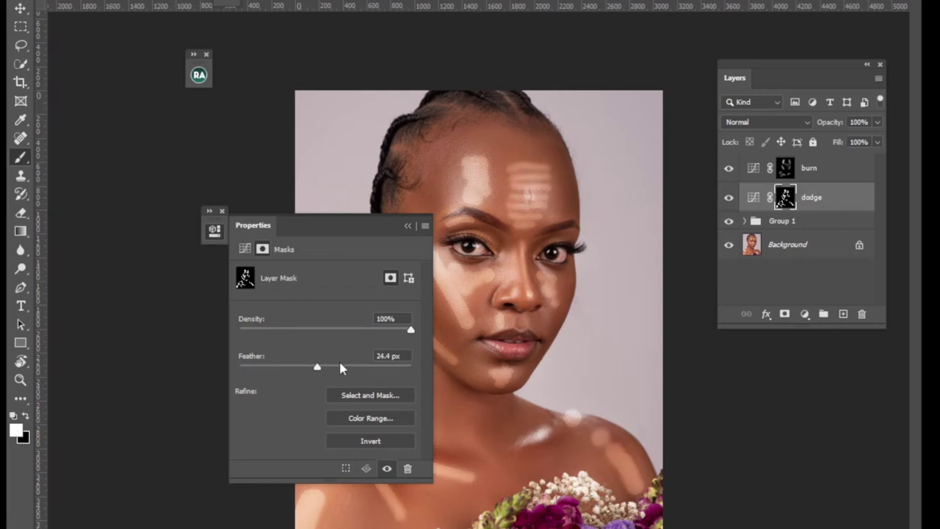
{"action": "left_click", "coordinate": [340, 365]}
{"action": "left_click_drag", "start_coordinate": [345, 368], "coordinate": [352, 368]}
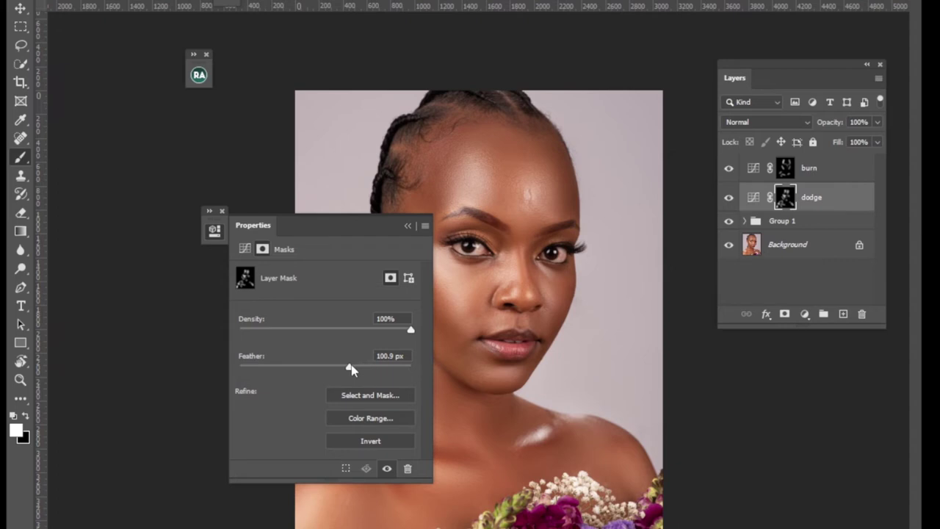
{"action": "left_click_drag", "start_coordinate": [352, 370], "coordinate": [360, 366]}
{"action": "left_click", "coordinate": [408, 226]}
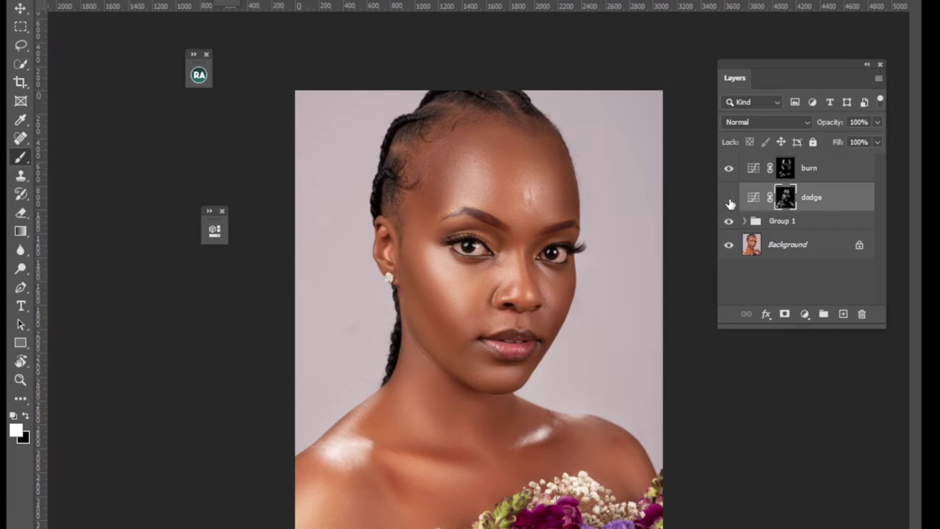
Step: Compare the portrait with and without the dodge layer, and likewise with and without the burn layer
{"action": "left_click", "coordinate": [730, 198]}
{"action": "left_click", "coordinate": [729, 198]}
{"action": "left_click", "coordinate": [731, 169]}
{"action": "left_click", "coordinate": [731, 169]}
Step: Adjust the dodge layer's Blend If range in its blending options and apply it
{"action": "left_click", "coordinate": [845, 205]}
{"action": "double_click", "coordinate": [825, 203]}
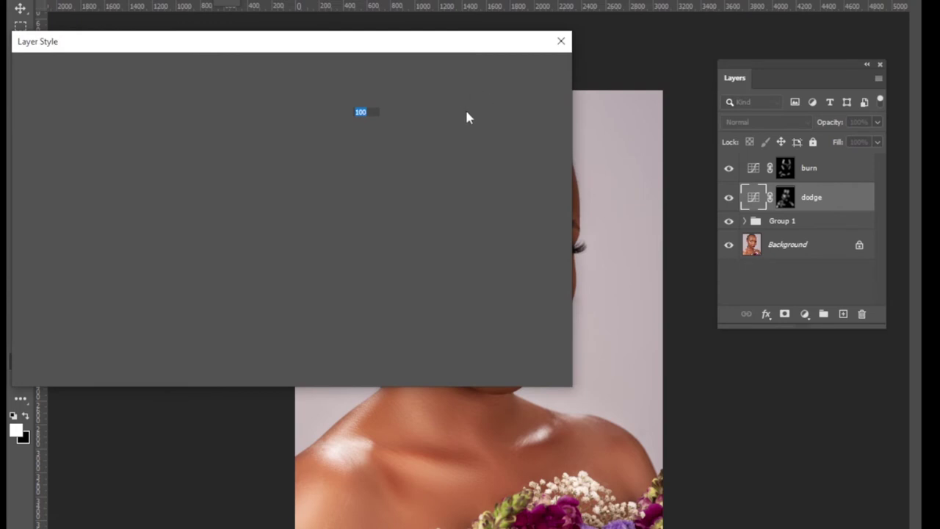
{"action": "mouse_move", "coordinate": [461, 46]}
{"action": "left_mouse_down"}
{"action": "mouse_move", "coordinate": [507, 239]}
{"action": "mouse_move", "coordinate": [482, 96]}
{"action": "mouse_move", "coordinate": [507, 85]}
{"action": "mouse_move", "coordinate": [596, 329]}
{"action": "left_mouse_up"}
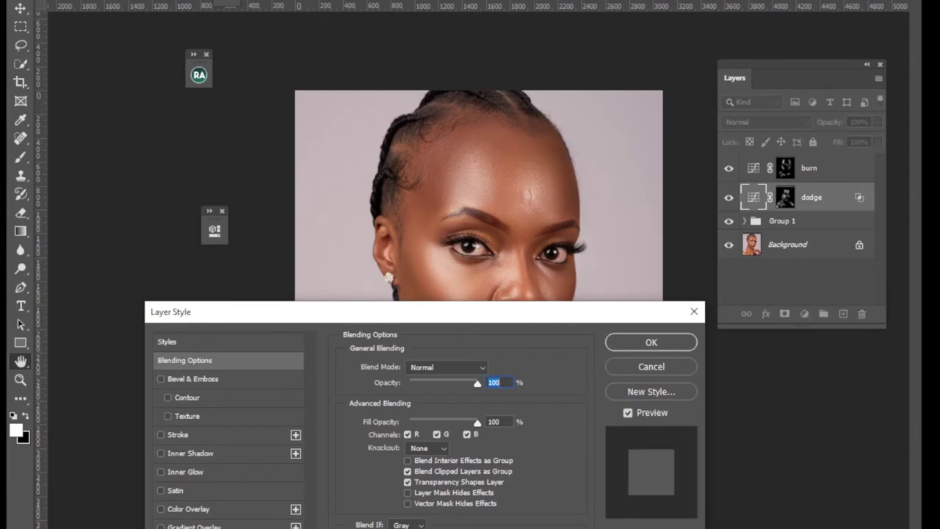
{"action": "key", "text": "alt"}
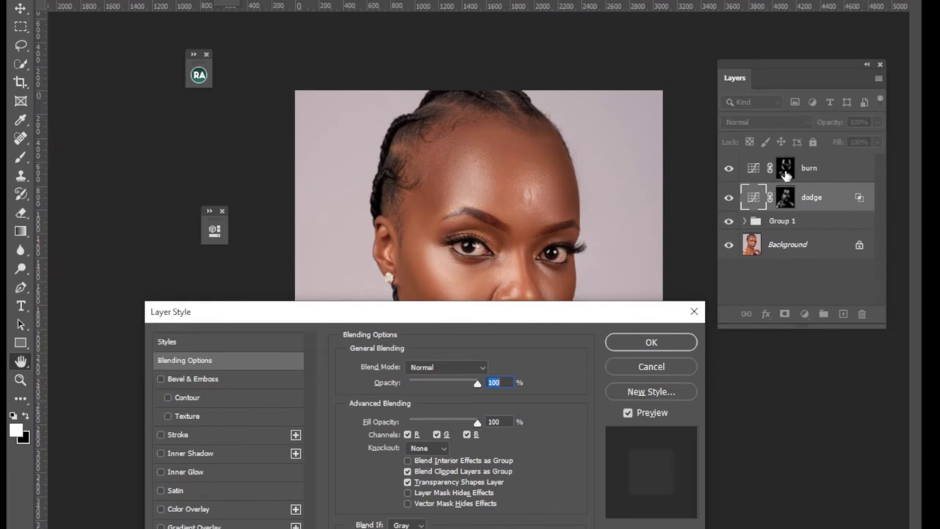
{"action": "left_click", "coordinate": [651, 343]}
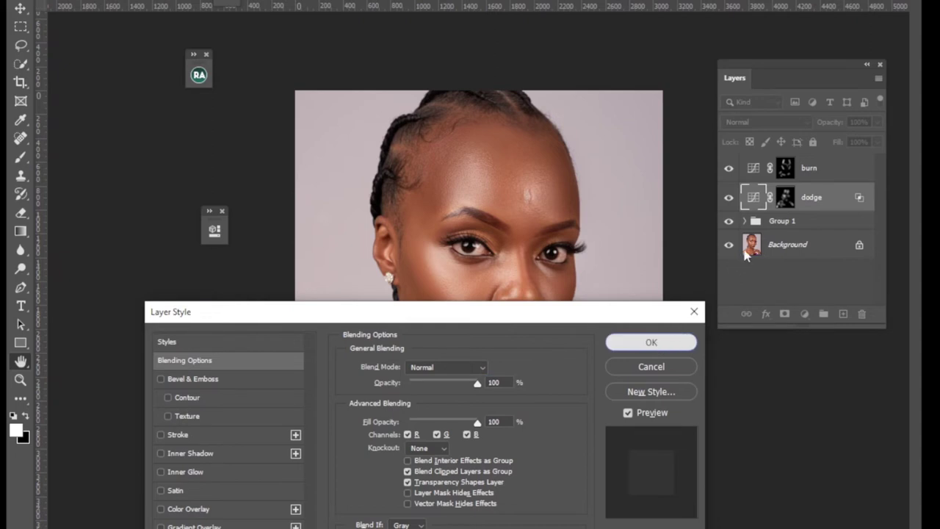
Step: Compare the portrait with and without the adjusted dodge layer and check the burn layer's mask settings
{"action": "left_click", "coordinate": [730, 197]}
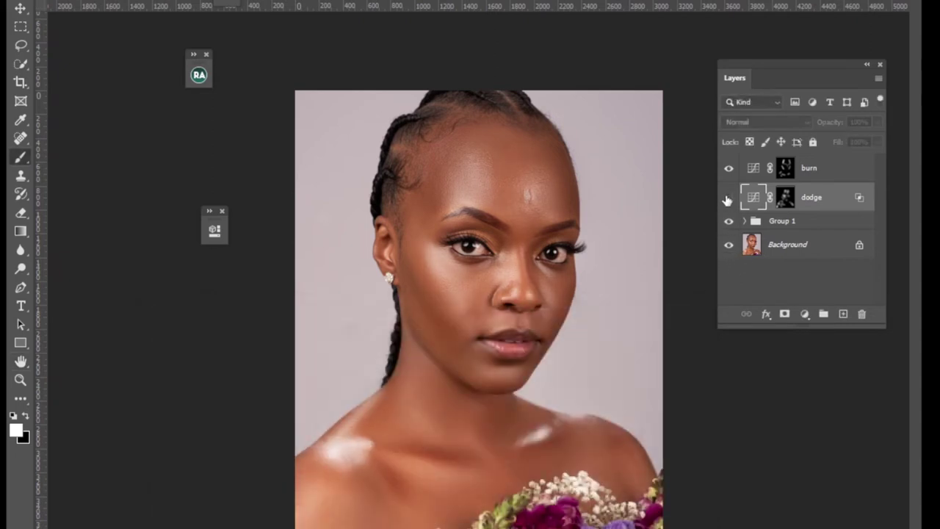
{"action": "left_click", "coordinate": [730, 197]}
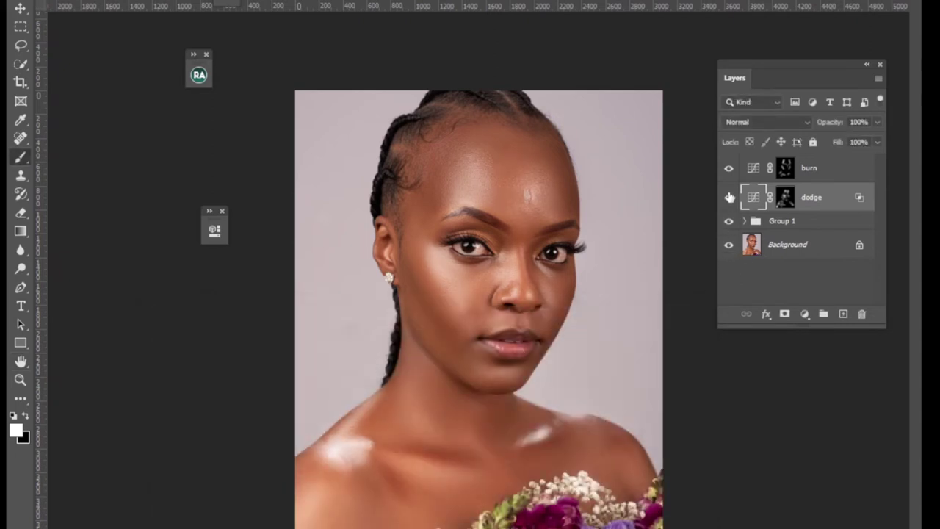
{"action": "double_click", "coordinate": [788, 170]}
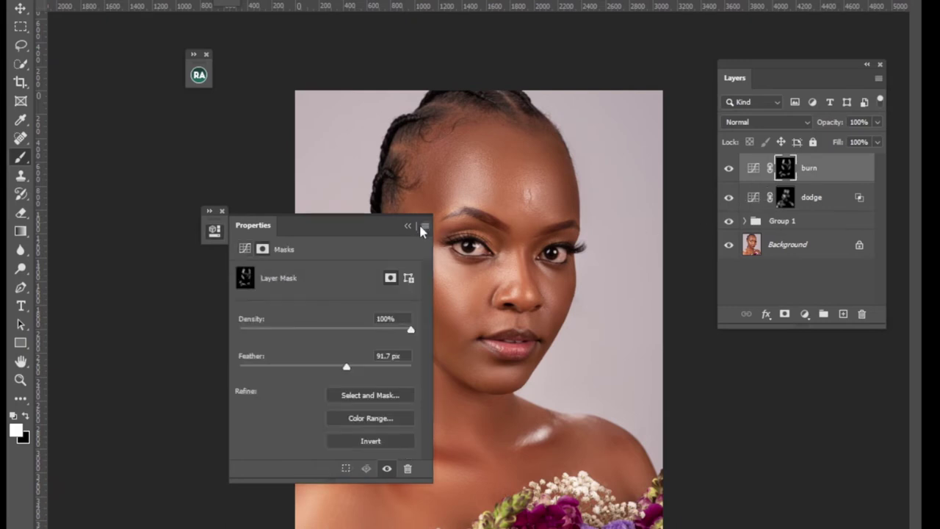
{"action": "left_click", "coordinate": [407, 225]}
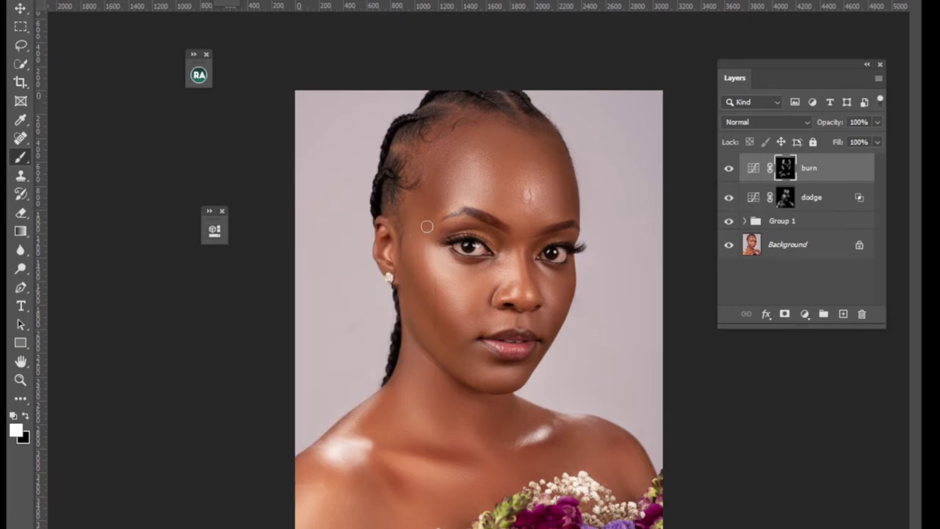
Step: Split the burn layer's white Blend If slider for This Layer to 0 / 255 and apply it
{"action": "left_click", "coordinate": [870, 170]}
{"action": "key", "text": "h"}
{"action": "double_click", "coordinate": [761, 198]}
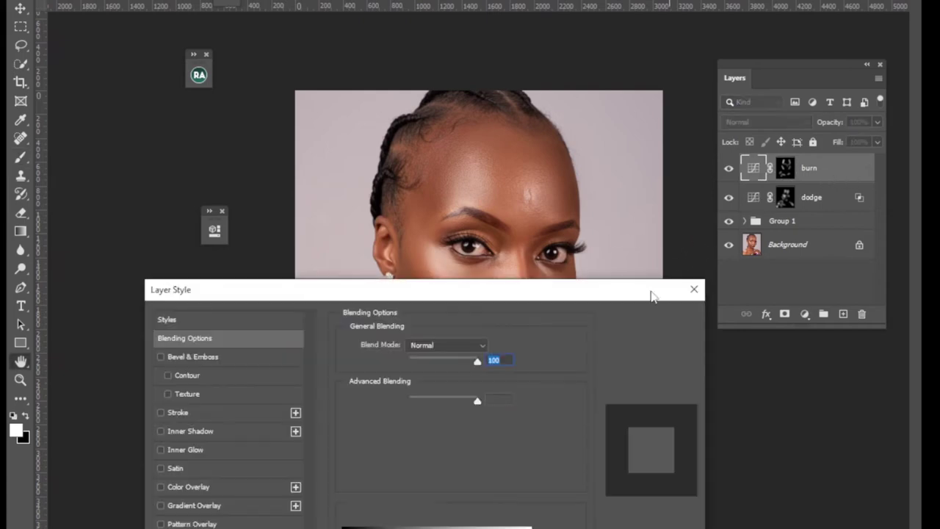
{"action": "left_click_drag", "start_coordinate": [541, 292], "coordinate": [292, 97]}
{"action": "left_click_drag", "start_coordinate": [277, 360], "coordinate": [285, 382]}
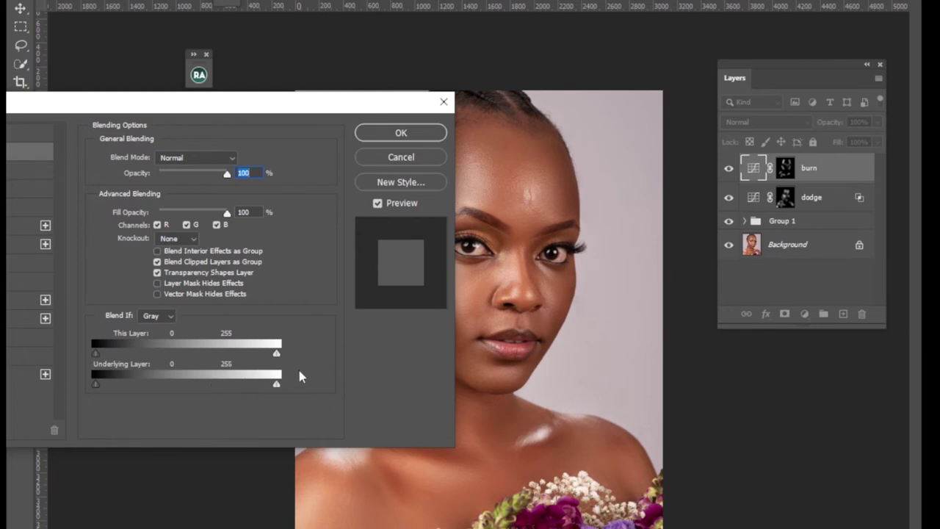
{"action": "left_click_drag", "start_coordinate": [357, 110], "coordinate": [482, 238]}
{"action": "left_click_drag", "start_coordinate": [401, 480], "coordinate": [325, 482]}
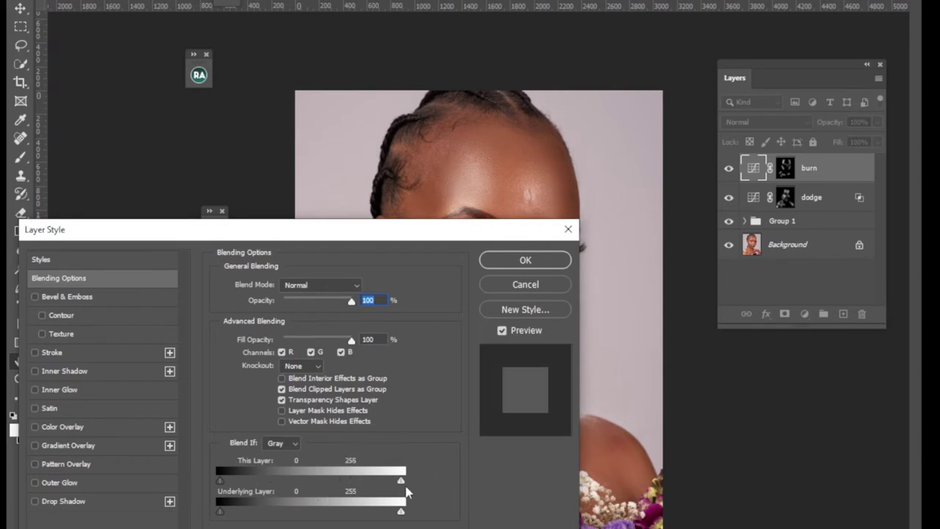
{"action": "mouse_move", "coordinate": [403, 487]}
{"action": "left_mouse_down"}
{"action": "mouse_move", "coordinate": [292, 492]}
{"action": "mouse_move", "coordinate": [210, 478]}
{"action": "left_mouse_up"}
{"action": "left_click_drag", "start_coordinate": [392, 487], "coordinate": [413, 487]}
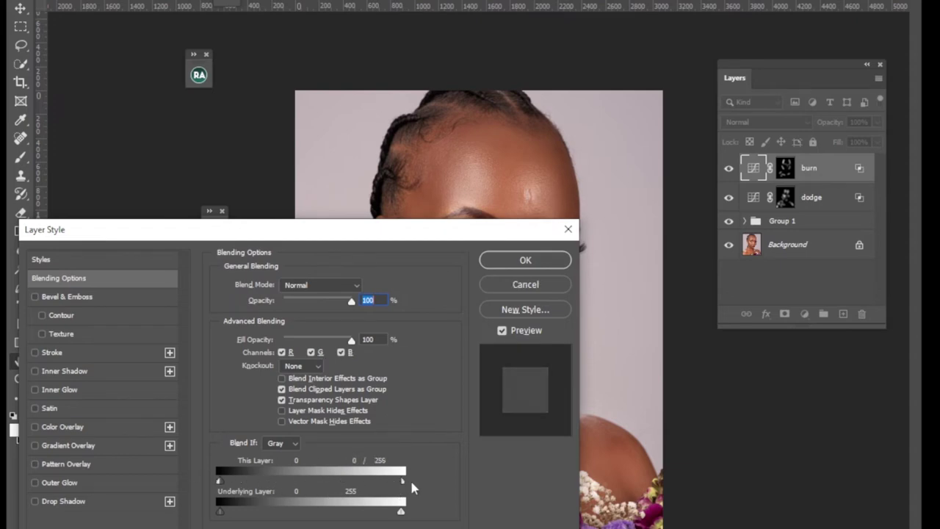
{"action": "left_click", "coordinate": [524, 264]}
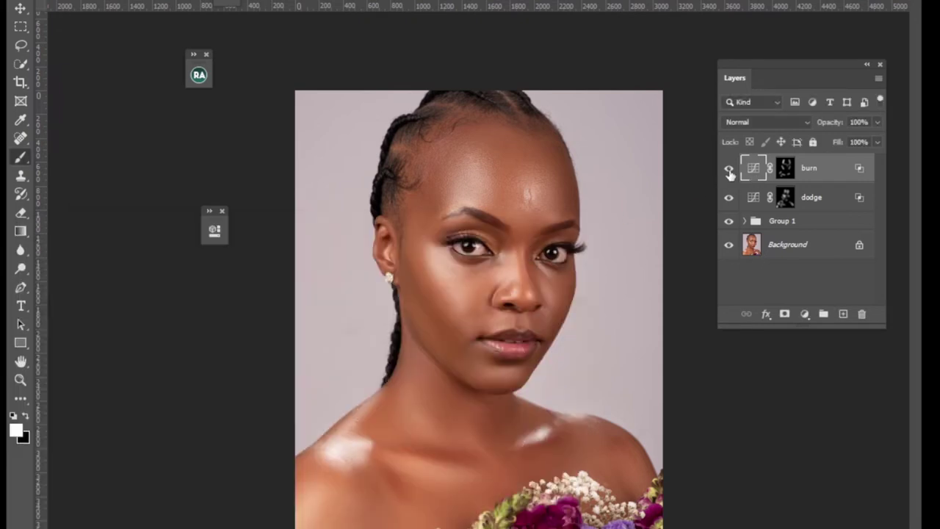
Step: Switch the burn layer's visibility off and on repeatedly to compare its effect on the skin
{"action": "left_click", "coordinate": [728, 169]}
{"action": "left_click", "coordinate": [729, 169]}
{"action": "left_click", "coordinate": [729, 169]}
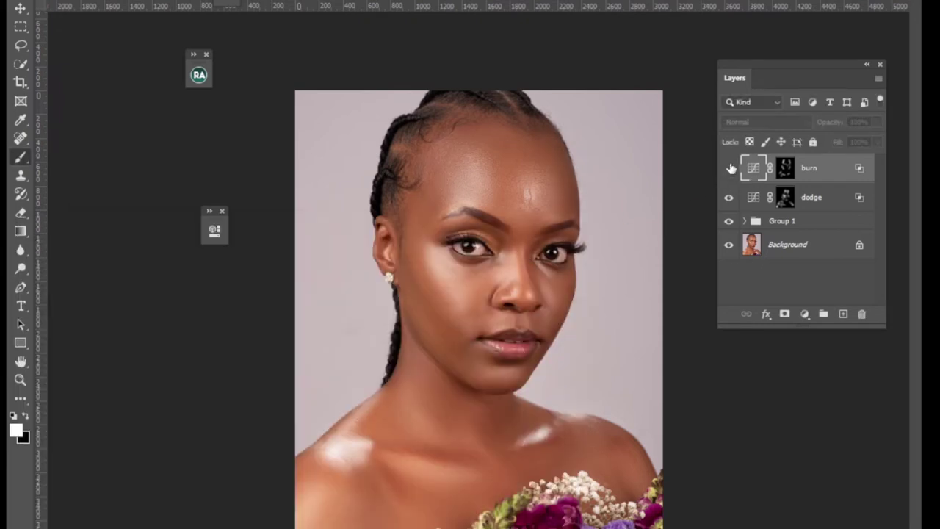
{"action": "left_click", "coordinate": [728, 169]}
{"action": "left_click", "coordinate": [729, 169]}
{"action": "left_click", "coordinate": [729, 169]}
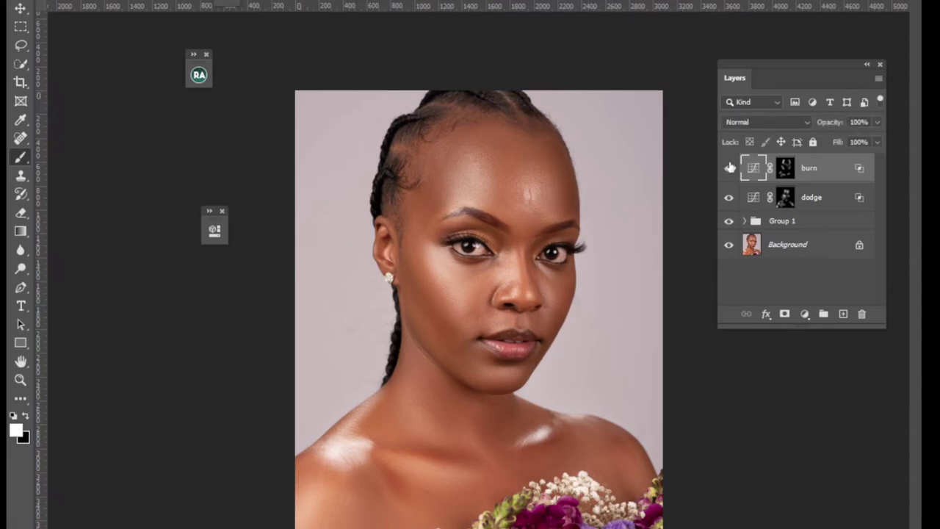
{"action": "left_click", "coordinate": [731, 169]}
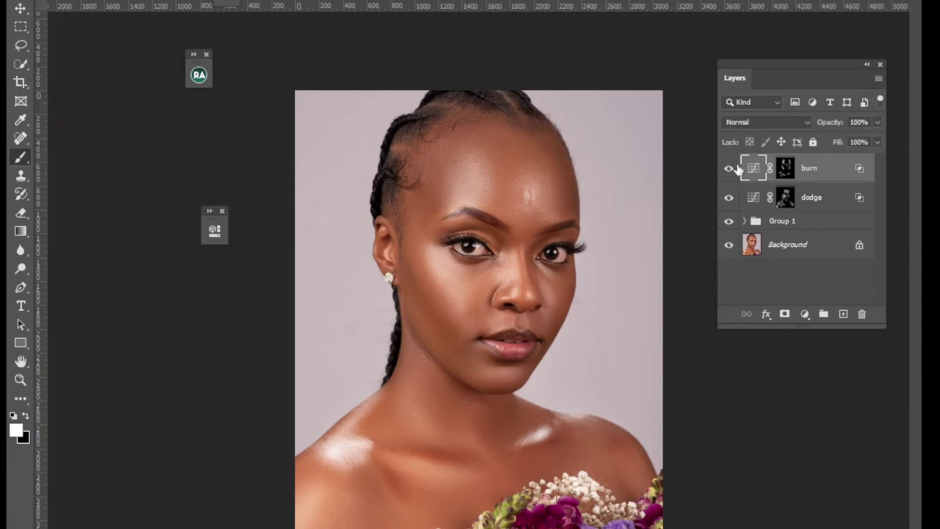
Step: Group the burn and dodge layers together and set the group's opacity to 76%
{"action": "left_click", "coordinate": [811, 200], "text": "shift"}
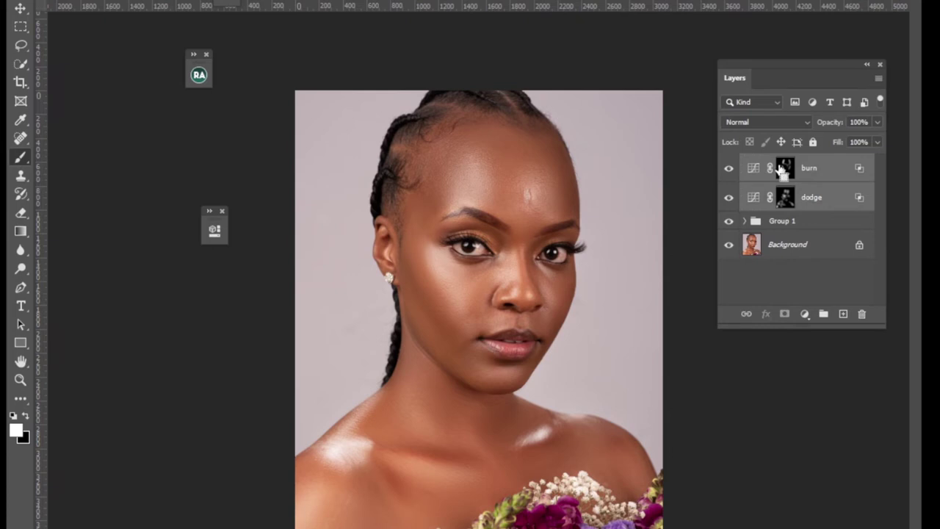
{"action": "key", "text": "ctrl+g"}
{"action": "left_click", "coordinate": [877, 142]}
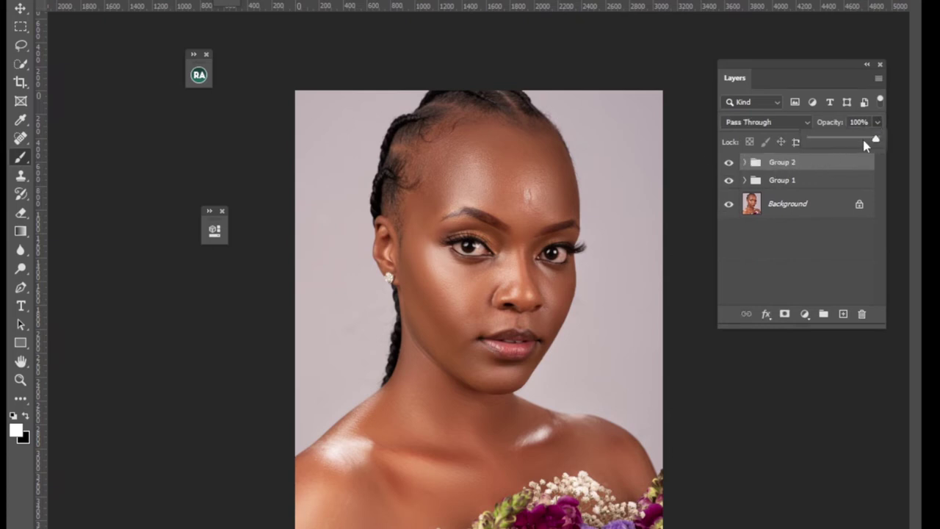
{"action": "left_click_drag", "start_coordinate": [861, 141], "coordinate": [862, 142]}
Step: Compare the face up close with and without the combined dodge and burn group
{"action": "key", "text": "ctrl+plus"}
{"action": "key", "text": "ctrl+plus"}
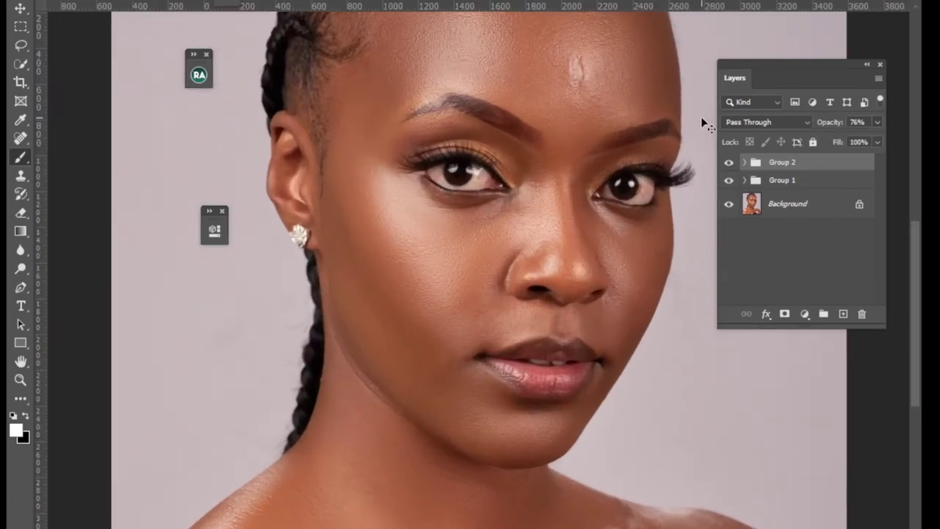
{"action": "left_click_drag", "start_coordinate": [917, 250], "coordinate": [917, 227]}
{"action": "left_click", "coordinate": [729, 162]}
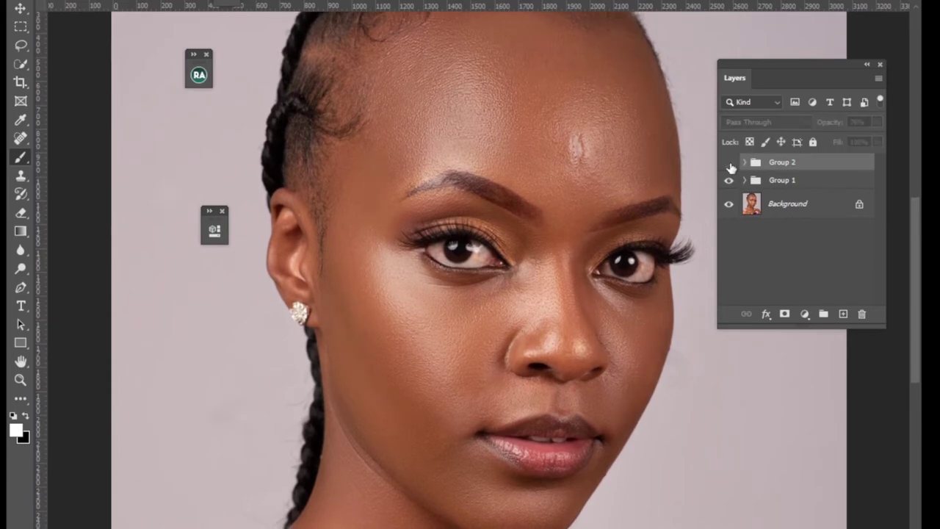
{"action": "left_click", "coordinate": [730, 163]}
{"action": "left_click", "coordinate": [729, 162]}
{"action": "left_click", "coordinate": [730, 163]}
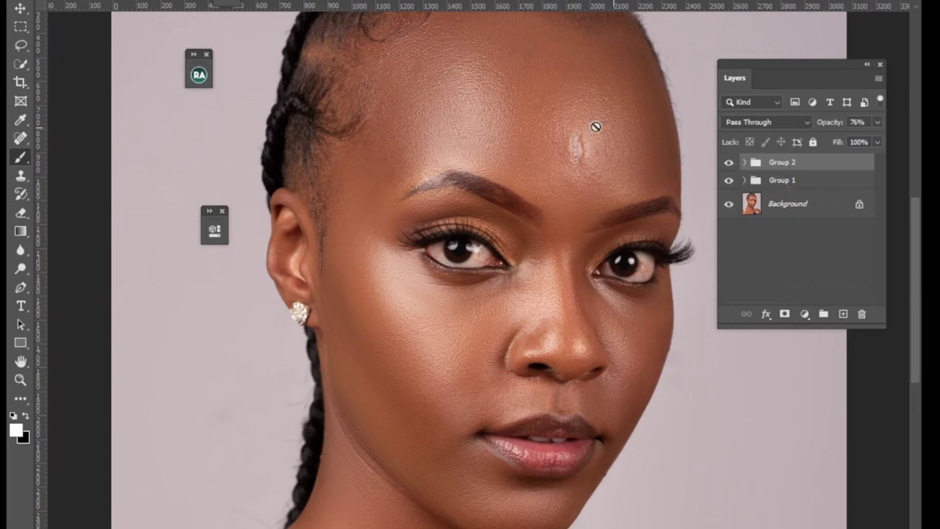
Step: Run the RA retouching action to add the Micro D&B, Global D&B and Invert Check Layer groups
{"action": "left_click", "coordinate": [199, 74]}
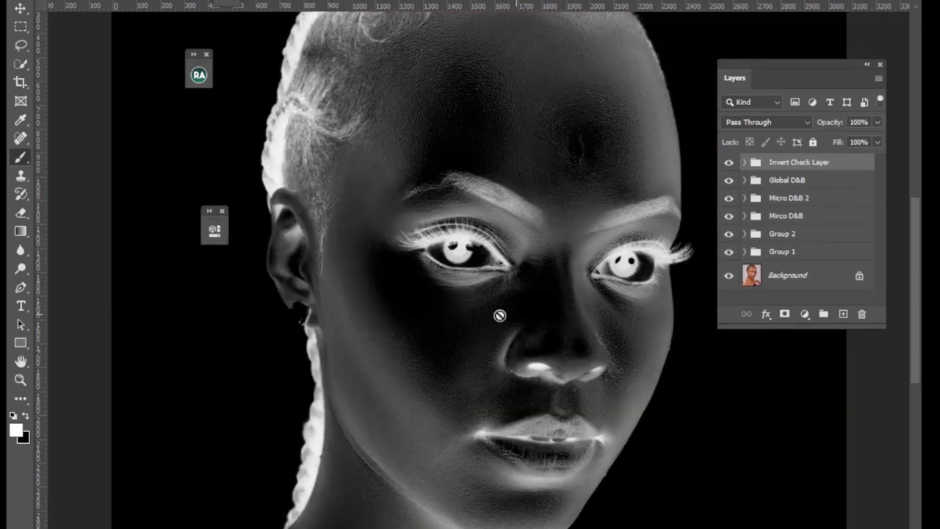
Step: Expand the Global D&B and Micro D&B 2 groups and ready the brush on the Burn 2 layer's mask
{"action": "left_click", "coordinate": [745, 180]}
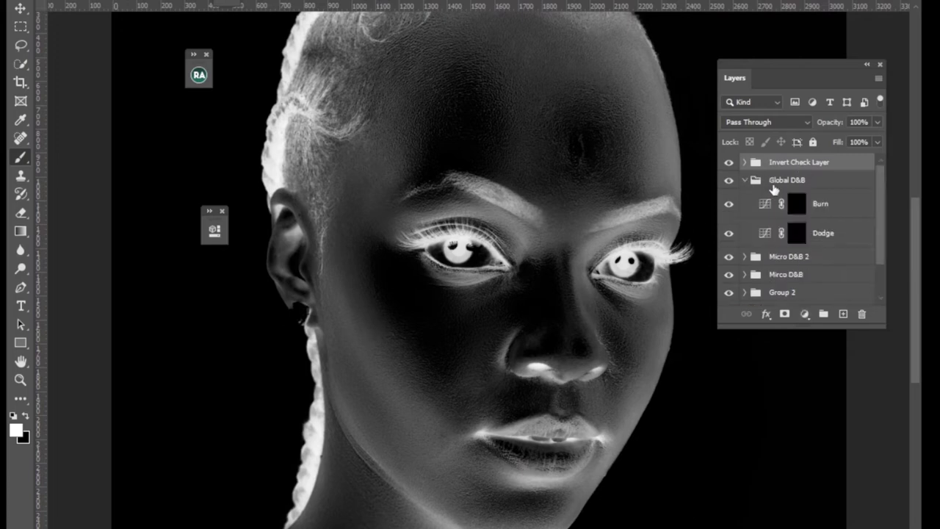
{"action": "left_click", "coordinate": [745, 257]}
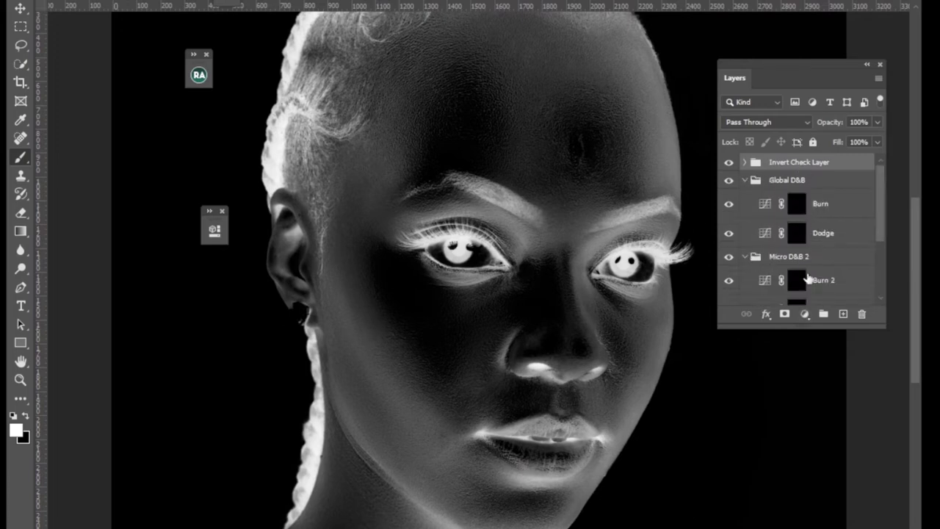
{"action": "left_click_drag", "start_coordinate": [885, 235], "coordinate": [883, 262]}
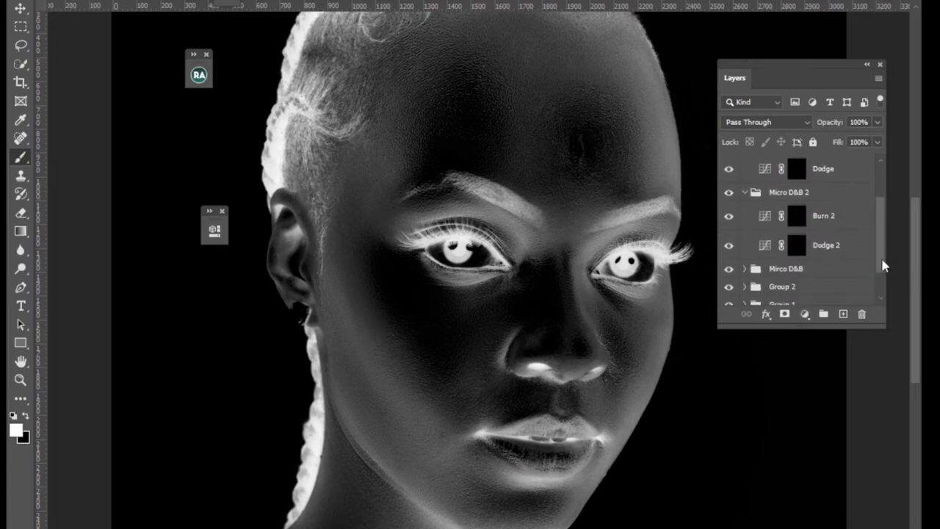
{"action": "left_click", "coordinate": [797, 255]}
{"action": "left_click", "coordinate": [800, 229]}
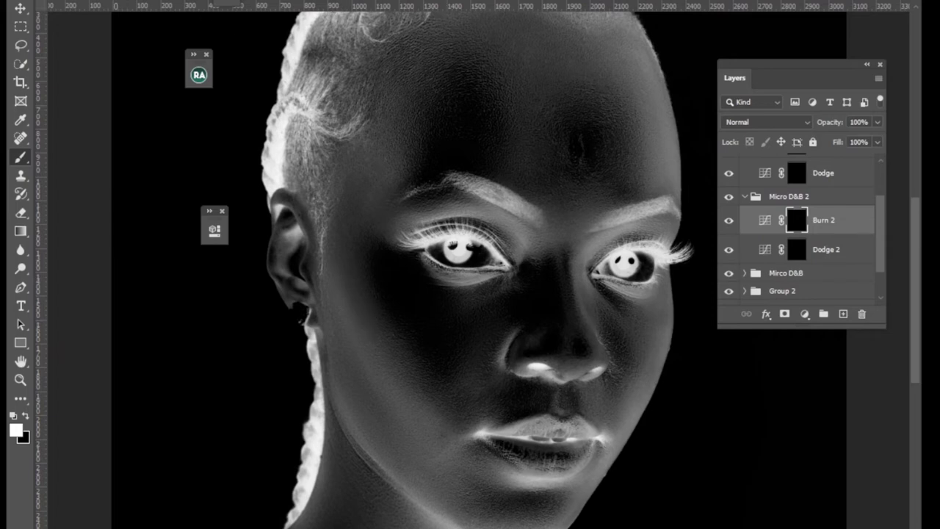
{"action": "left_click", "coordinate": [55, 1]}
{"action": "left_click", "coordinate": [144, 29]}
{"action": "key", "text": "Return"}
Step: Even out small light and dark patches on the forehead and face using the Dodge 2 and Burn 2 masks
{"action": "left_click", "coordinate": [799, 251]}
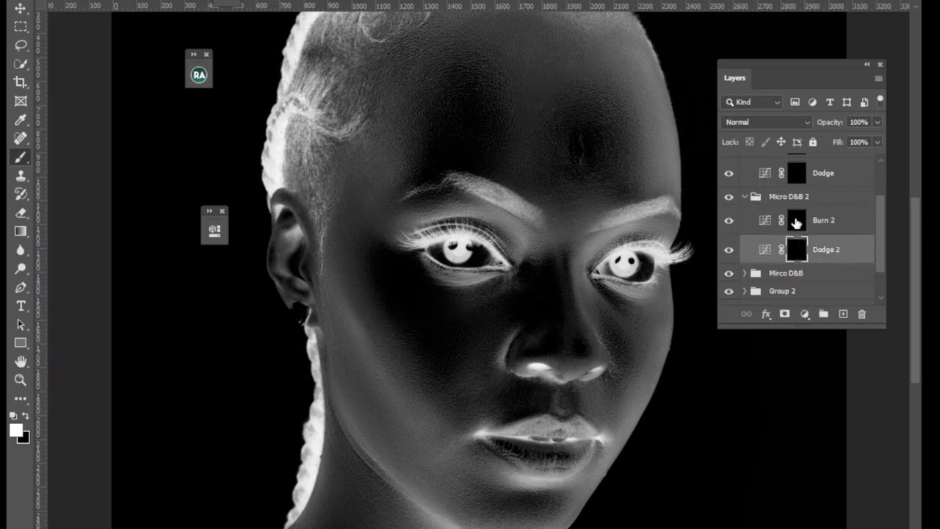
{"action": "left_click", "coordinate": [797, 222]}
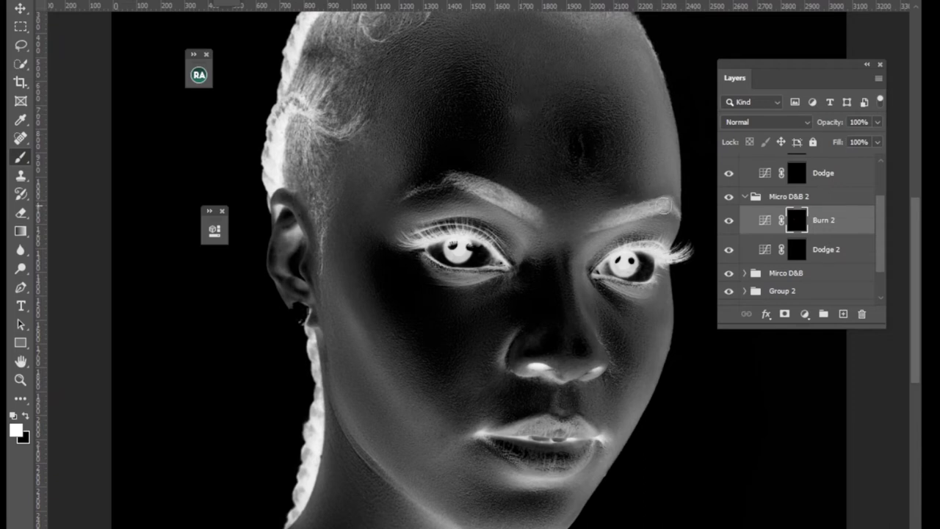
{"action": "left_click", "coordinate": [800, 254]}
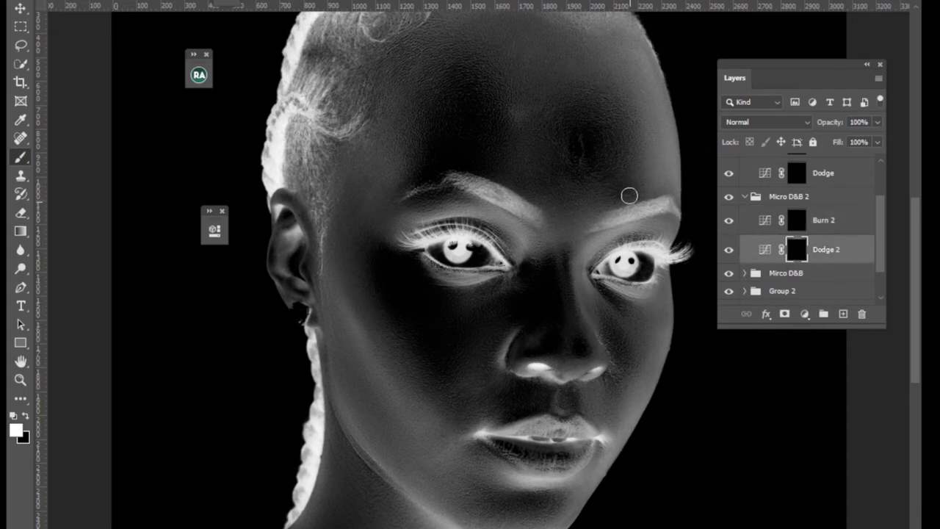
{"action": "left_click", "coordinate": [799, 223]}
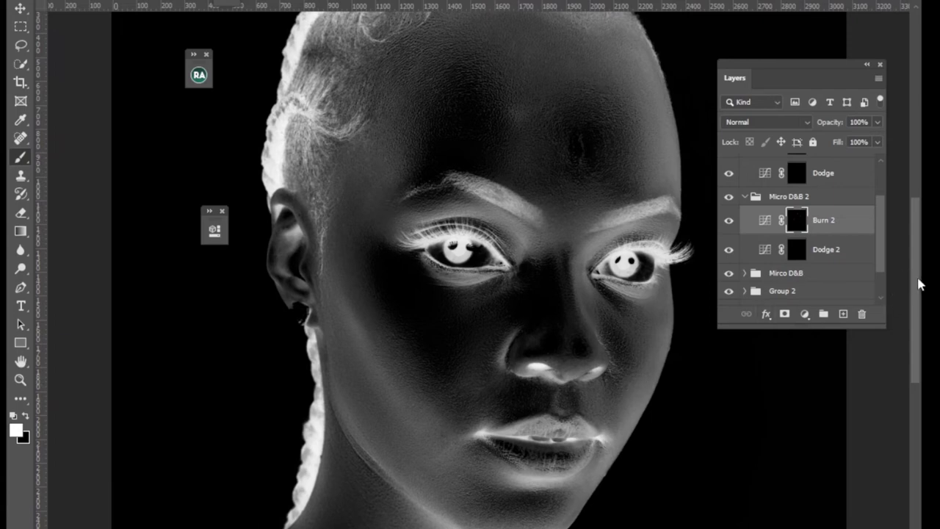
Step: Retouch uneven patches on the chest and neck through the Burn 2 mask, and on the lower face through the Dodge 2 mask
{"action": "left_click_drag", "start_coordinate": [919, 283], "coordinate": [919, 374]}
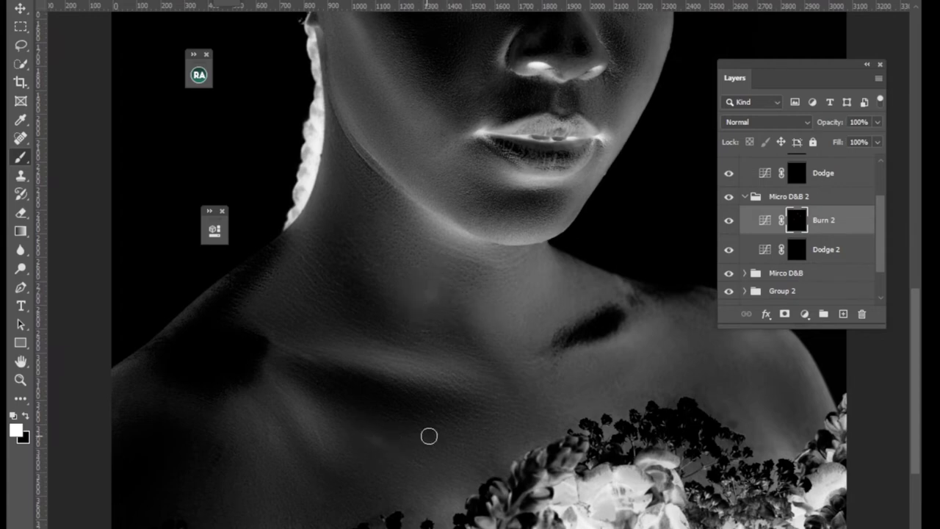
{"action": "left_click", "coordinate": [799, 254]}
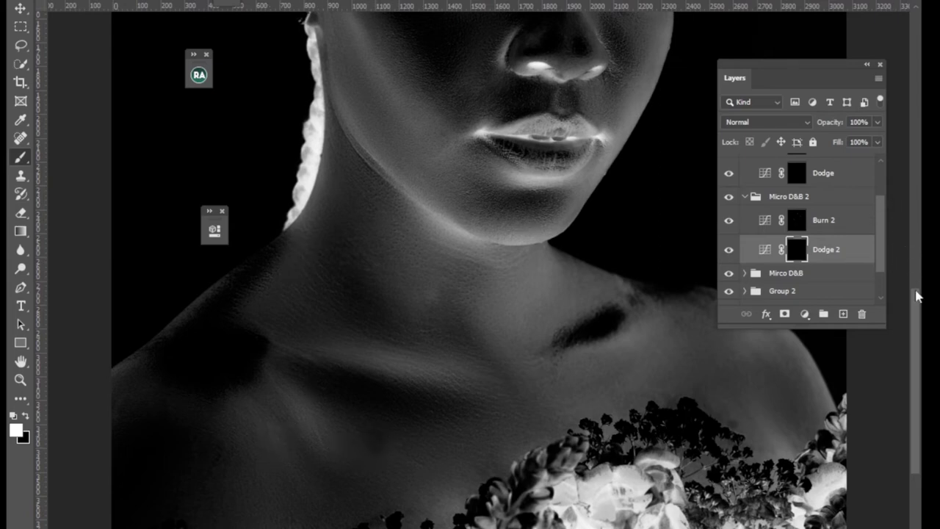
{"action": "left_click_drag", "start_coordinate": [918, 294], "coordinate": [914, 246]}
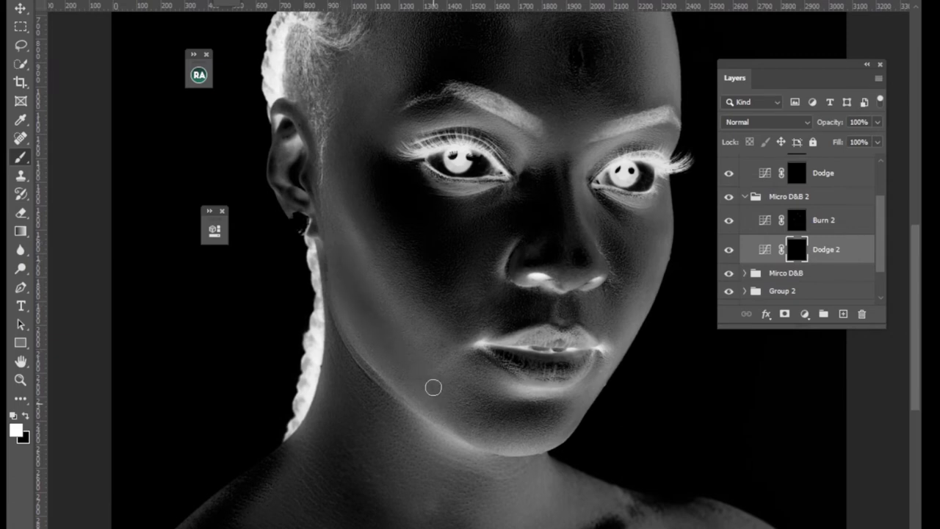
{"action": "scroll", "coordinate": [426, 343], "scroll_direction": "up", "scroll_amount": 6}
{"action": "scroll", "coordinate": [426, 343], "scroll_direction": "right", "scroll_amount": 3}
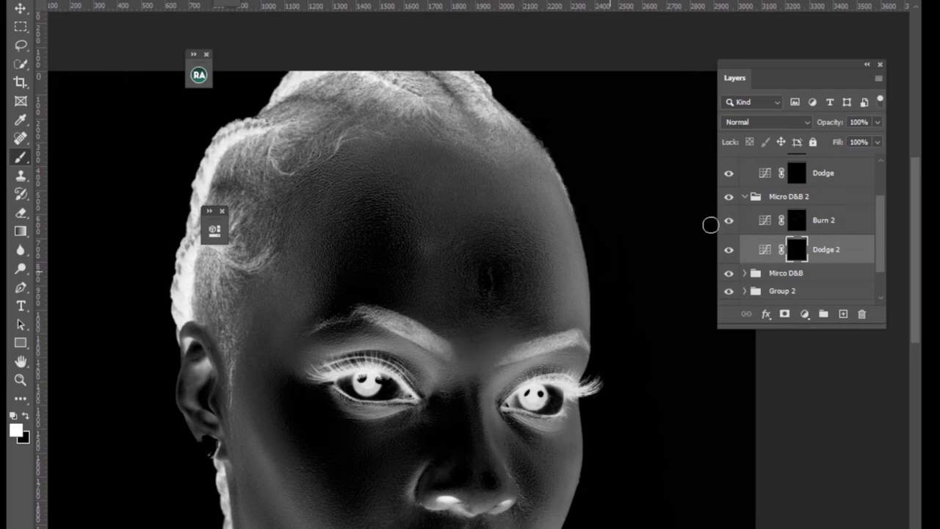
Step: Hide the Invert Check Layer group to return the portrait to full color
{"action": "scroll", "coordinate": [881, 226], "scroll_direction": "up", "scroll_amount": 1}
{"action": "left_click_drag", "start_coordinate": [882, 226], "coordinate": [881, 152]}
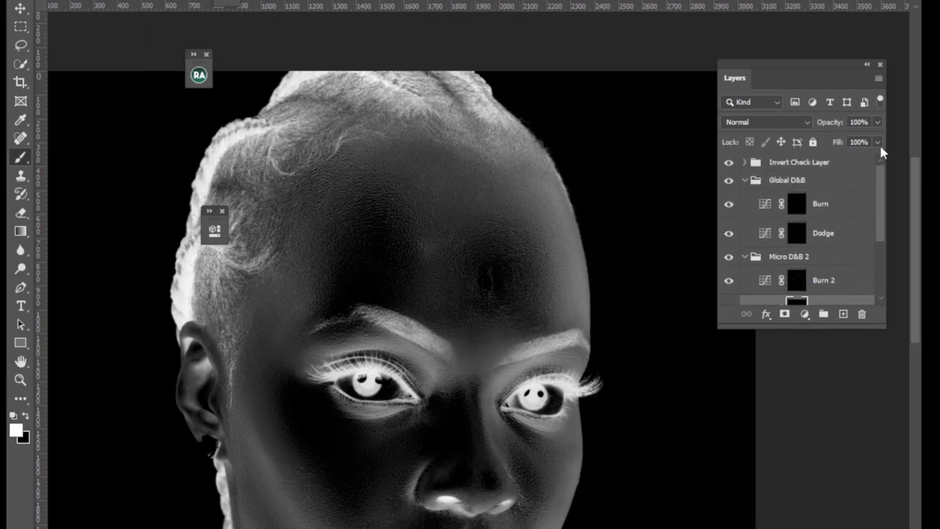
{"action": "left_click", "coordinate": [729, 165]}
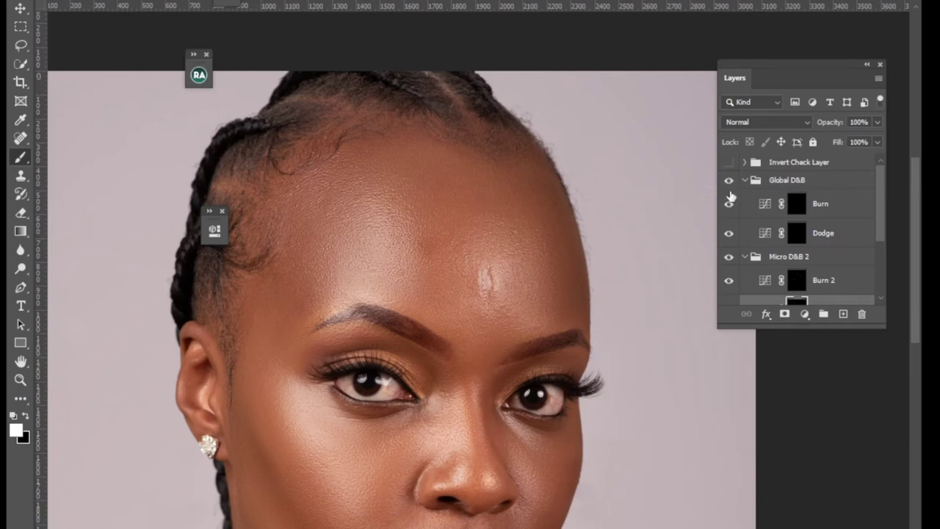
Step: Compare the skin with and without the Global D&B and Micro D&B 2 groups
{"action": "left_click", "coordinate": [730, 182]}
{"action": "left_click", "coordinate": [729, 183]}
{"action": "left_click", "coordinate": [729, 259]}
{"action": "left_click", "coordinate": [729, 259]}
{"action": "left_click", "coordinate": [730, 259]}
{"action": "left_click", "coordinate": [730, 258]}
{"action": "left_click", "coordinate": [730, 259]}
{"action": "scroll", "coordinate": [881, 250], "scroll_direction": "down", "scroll_amount": 2}
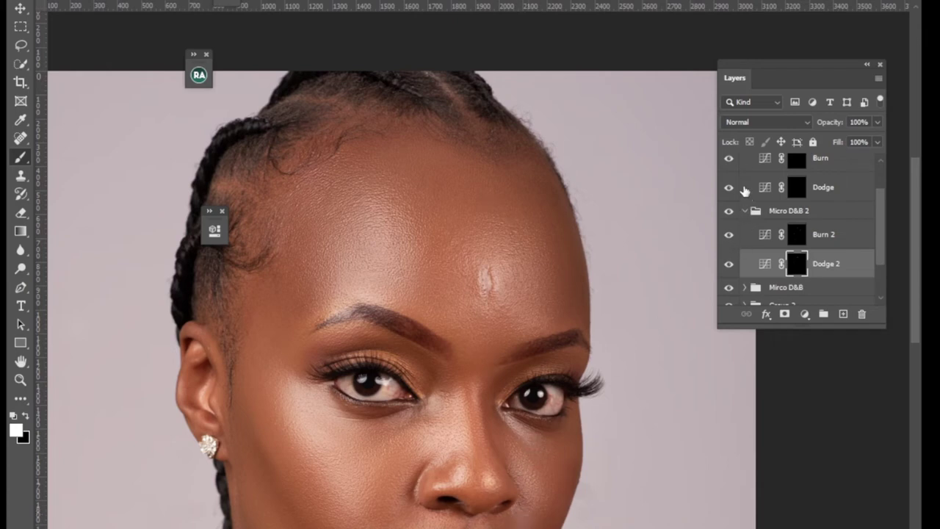
{"action": "left_click", "coordinate": [730, 212]}
{"action": "left_click", "coordinate": [729, 213]}
{"action": "left_click", "coordinate": [729, 213]}
Step: Refine the skin on the Burn 2 mask with a larger brush, and touch up the face on the Dodge 2 mask
{"action": "left_click_drag", "start_coordinate": [914, 233], "coordinate": [906, 331]}
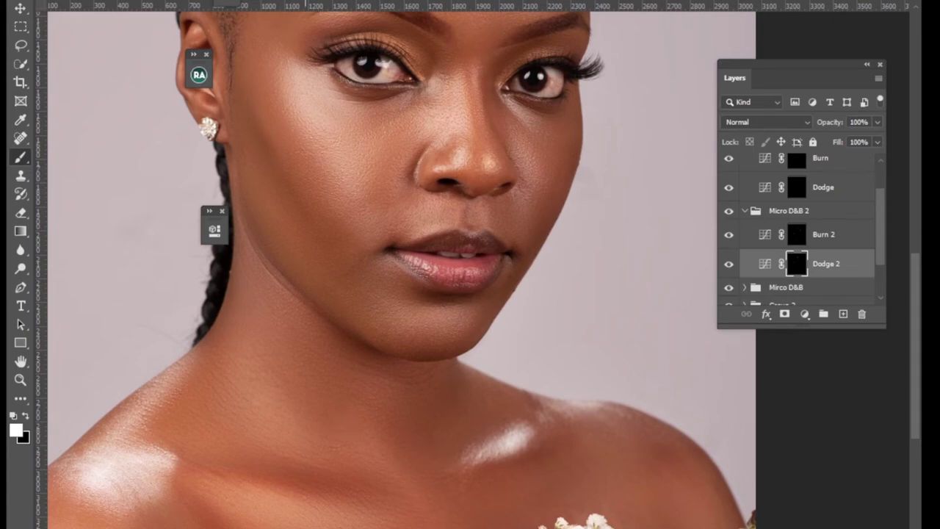
{"action": "left_click", "coordinate": [797, 243]}
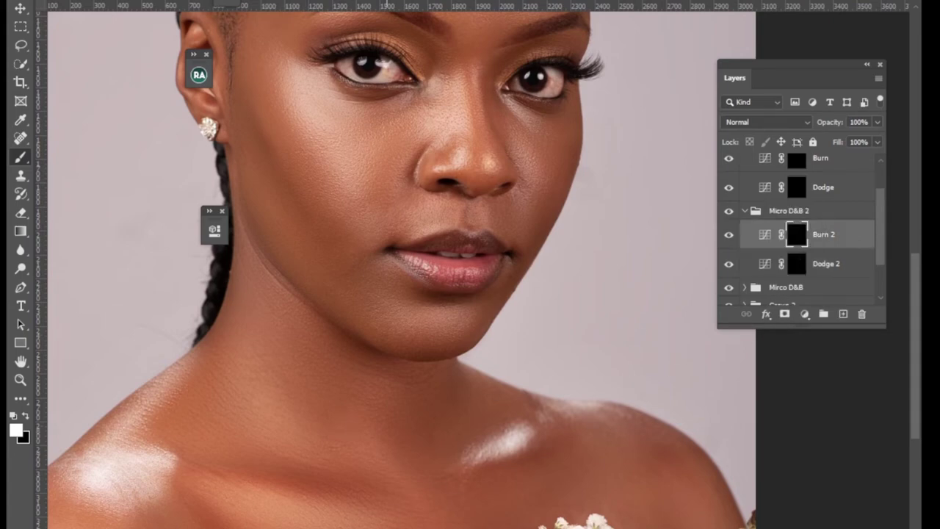
{"action": "key", "text": "bracketright"}
{"action": "left_click_drag", "start_coordinate": [915, 274], "coordinate": [915, 211]}
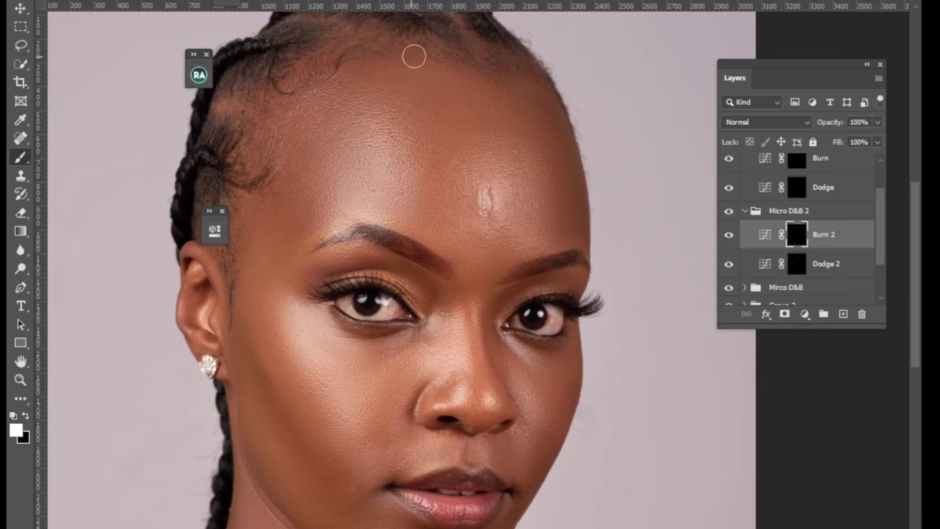
{"action": "left_click", "coordinate": [795, 263]}
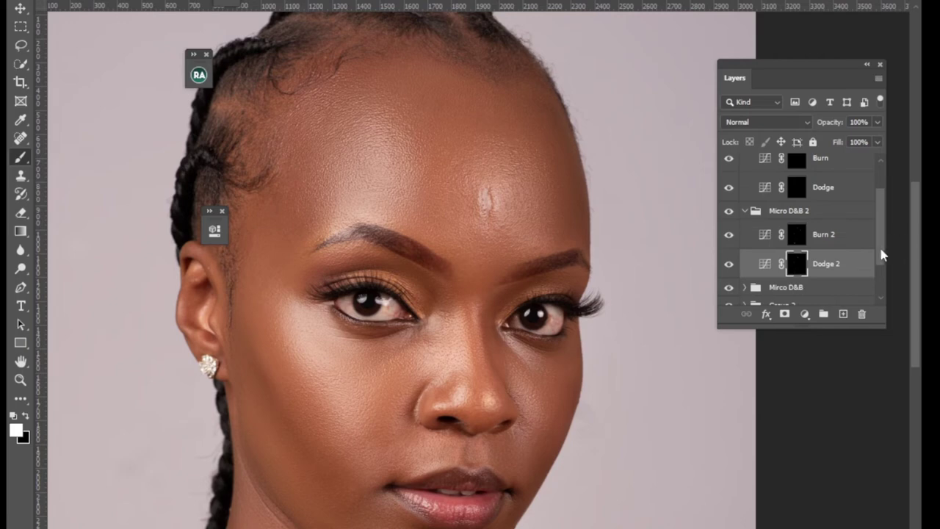
{"action": "left_click_drag", "start_coordinate": [879, 252], "coordinate": [883, 297]}
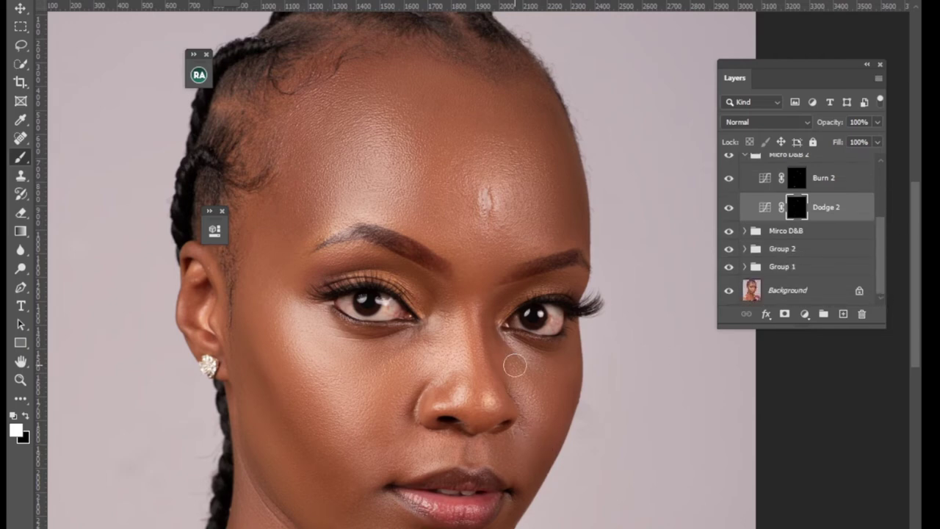
Step: Compare the whole portrait with and without the Micro D&B 2 group and its Dodge 2 layer
{"action": "key", "text": "ctrl+minus"}
{"action": "key", "text": "ctrl+minus"}
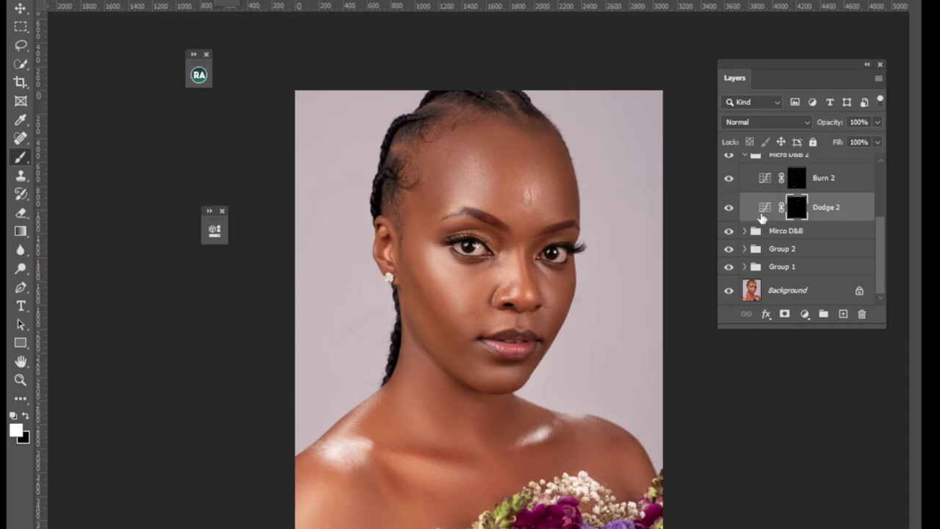
{"action": "left_click_drag", "start_coordinate": [883, 246], "coordinate": [882, 195]}
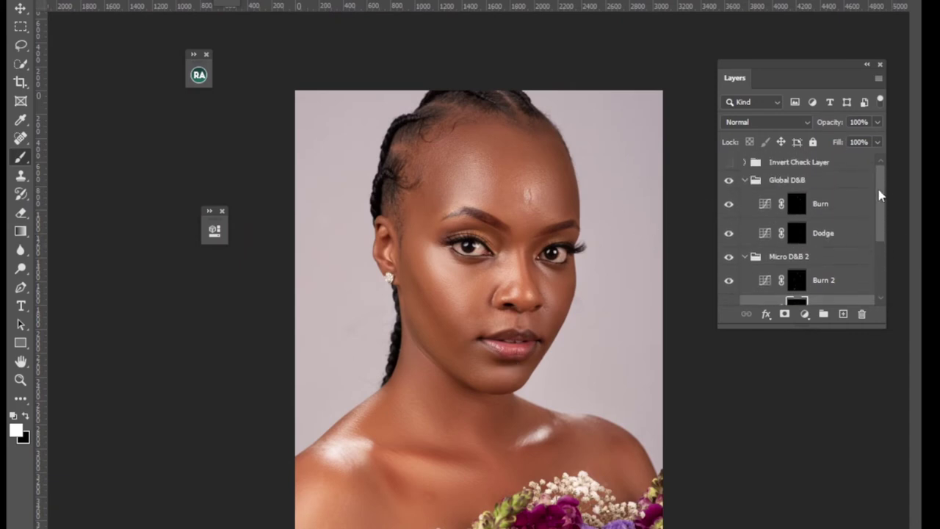
{"action": "left_click", "coordinate": [728, 257]}
{"action": "left_click", "coordinate": [728, 258]}
{"action": "scroll", "coordinate": [793, 282], "scroll_direction": "down", "scroll_amount": 3}
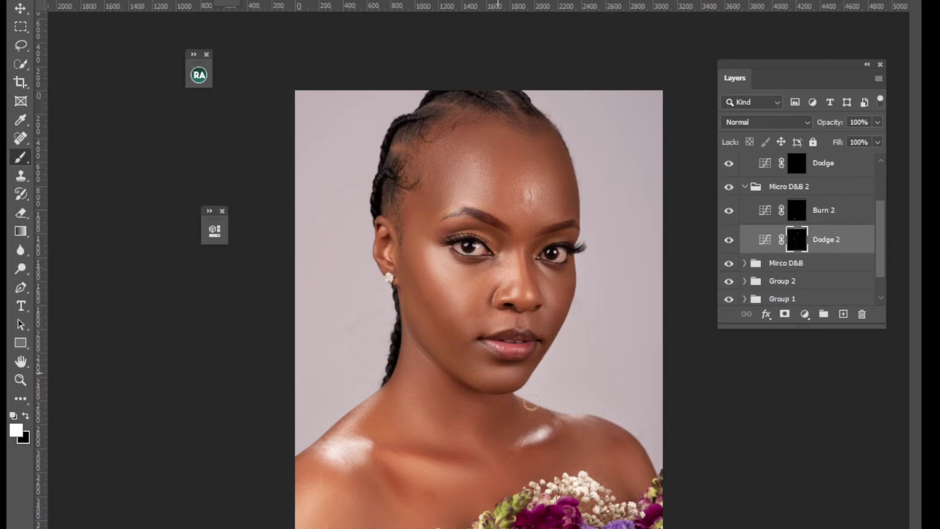
{"action": "key", "text": "ctrl+comma"}
{"action": "key", "text": "ctrl+comma"}
Step: Lower the Burn 2 layer's opacity to 58%
{"action": "left_click", "coordinate": [827, 217]}
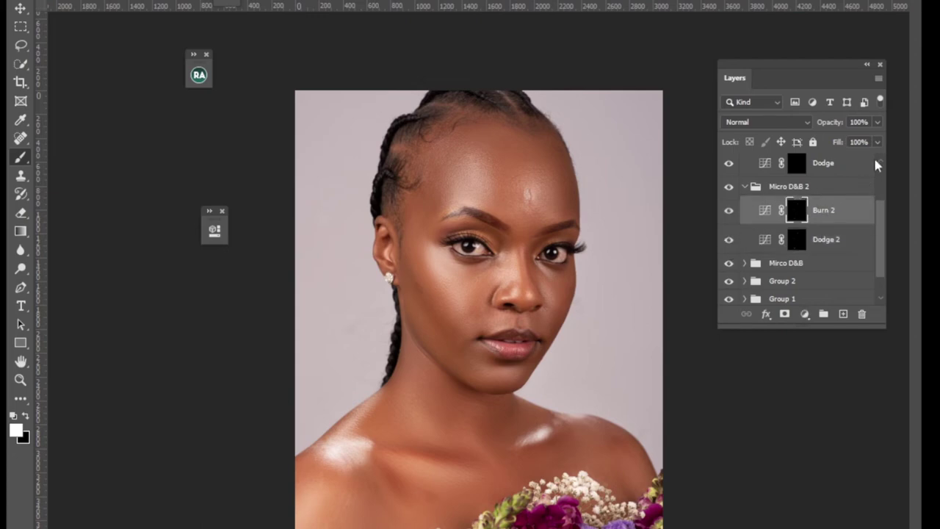
{"action": "left_click_drag", "start_coordinate": [878, 125], "coordinate": [849, 142]}
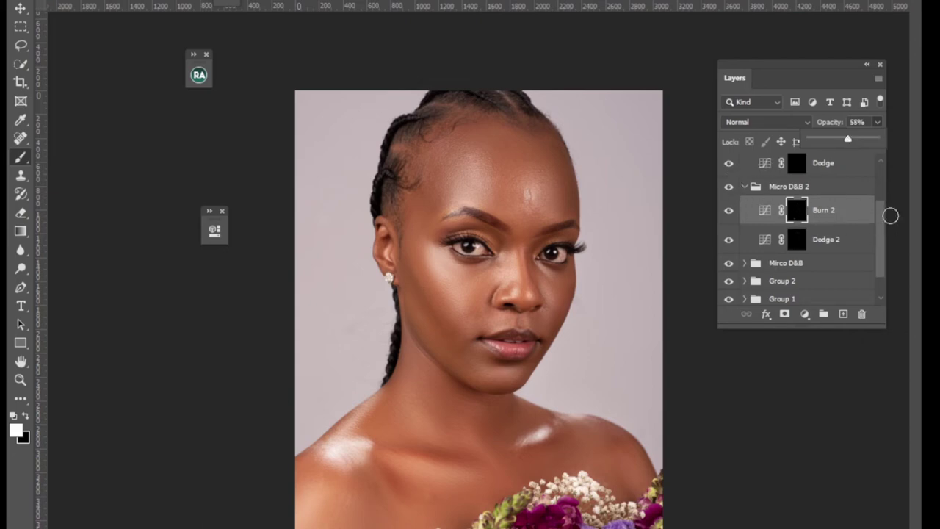
{"action": "scroll", "coordinate": [882, 202], "scroll_direction": "up", "scroll_amount": 3}
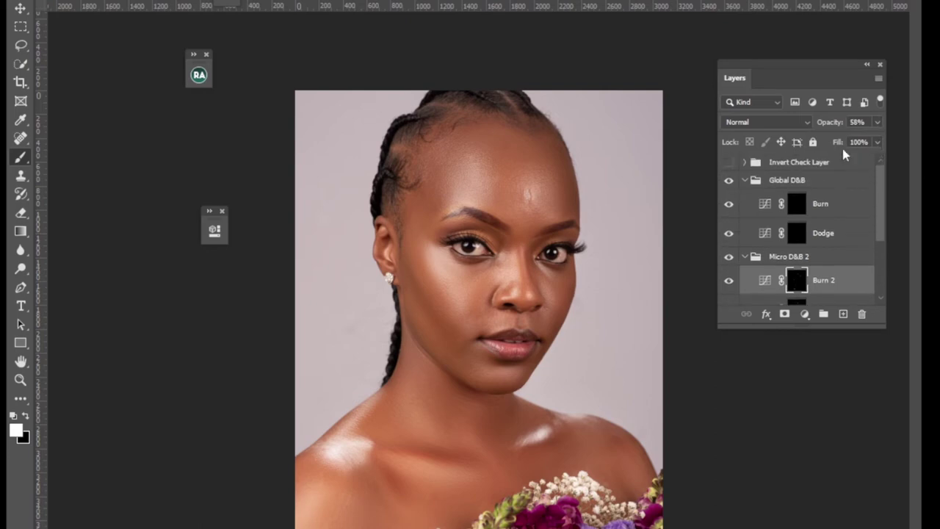
Step: Check the retouched skin in the inverted view and switch the Micro D&B 2 group's visibility to compare
{"action": "left_click", "coordinate": [730, 164]}
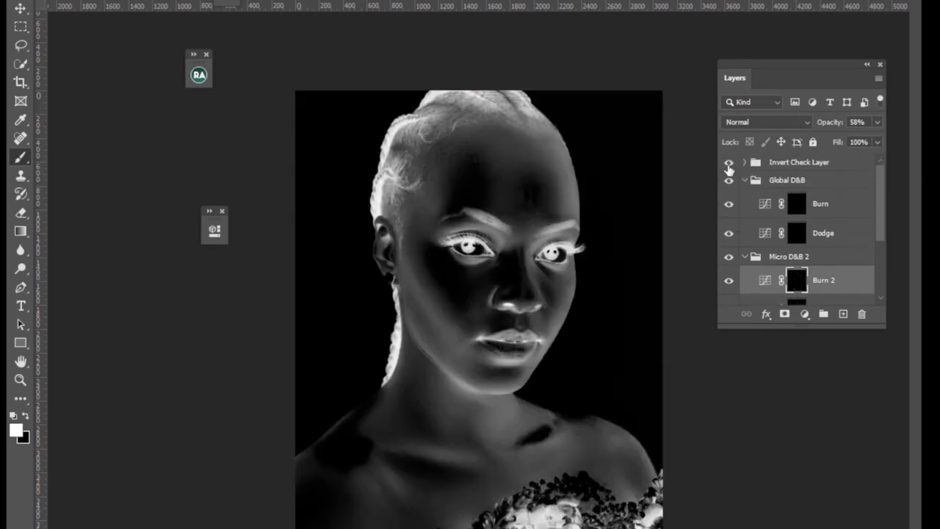
{"action": "left_click", "coordinate": [730, 165]}
{"action": "left_click", "coordinate": [729, 256]}
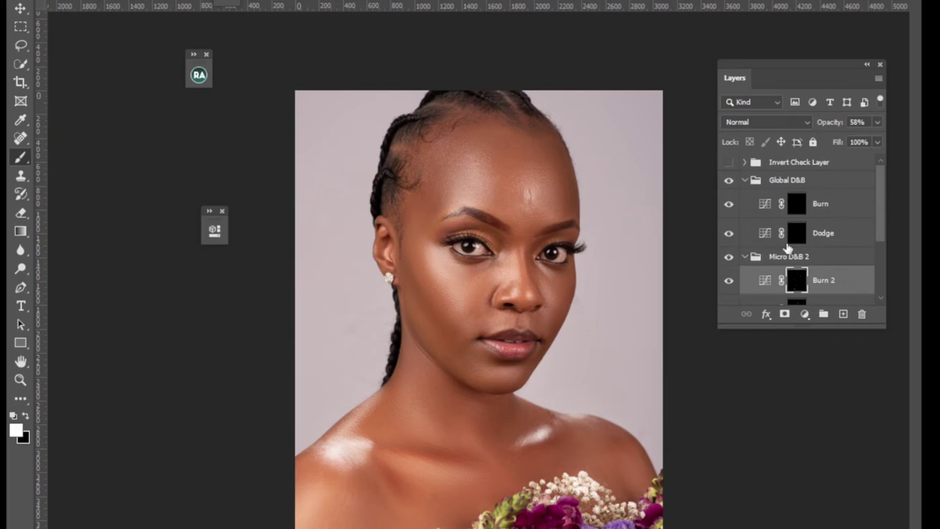
Step: Collapse the Global D&B group and delete the Invert Check Layer group
{"action": "left_click", "coordinate": [808, 163]}
{"action": "mouse_move", "coordinate": [878, 185]}
{"action": "left_mouse_down"}
{"action": "mouse_move", "coordinate": [881, 287]}
{"action": "mouse_move", "coordinate": [879, 173]}
{"action": "left_mouse_up"}
{"action": "left_click", "coordinate": [745, 180]}
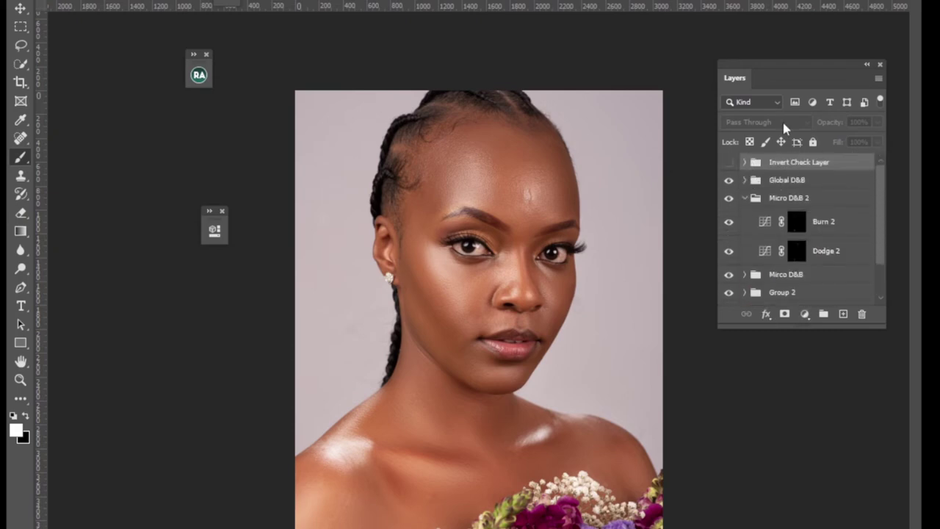
{"action": "key", "text": "Delete"}
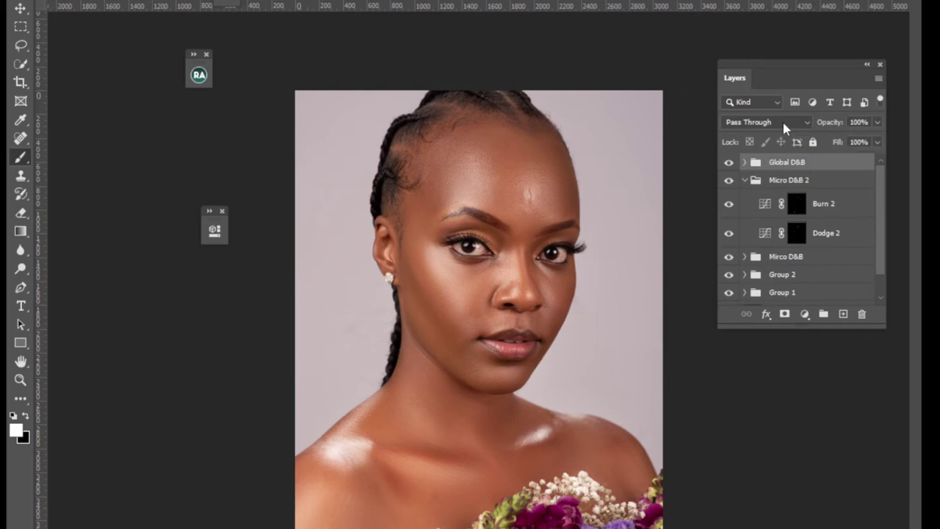
Step: Stamp all visible layers into a new merged layer above the groups and duplicate it
{"action": "key", "text": "ctrl+shift+alt+e"}
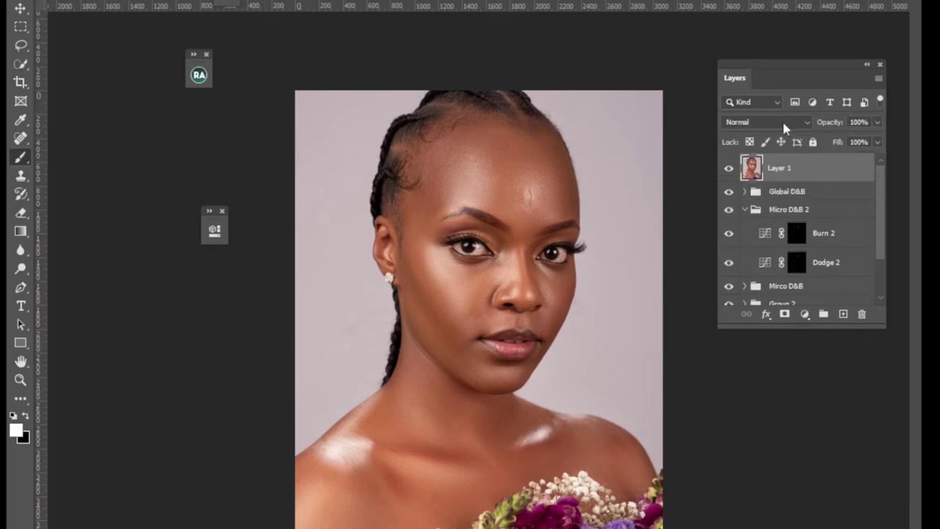
{"action": "key", "text": "ctrl+j"}
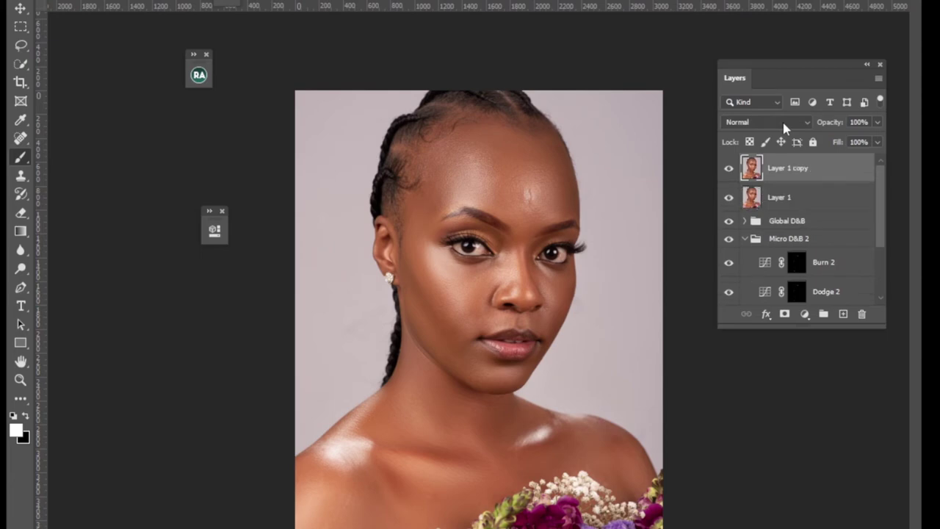
Step: Add a Gradient Map adjustment layer above the duplicated merged layer and move its properties off the face
{"action": "left_click", "coordinate": [806, 313]}
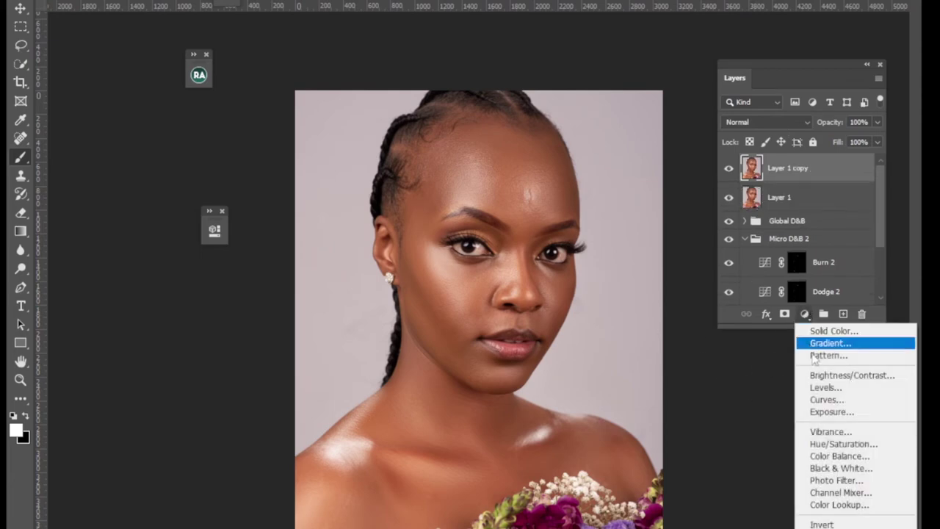
{"action": "left_click", "coordinate": [830, 528]}
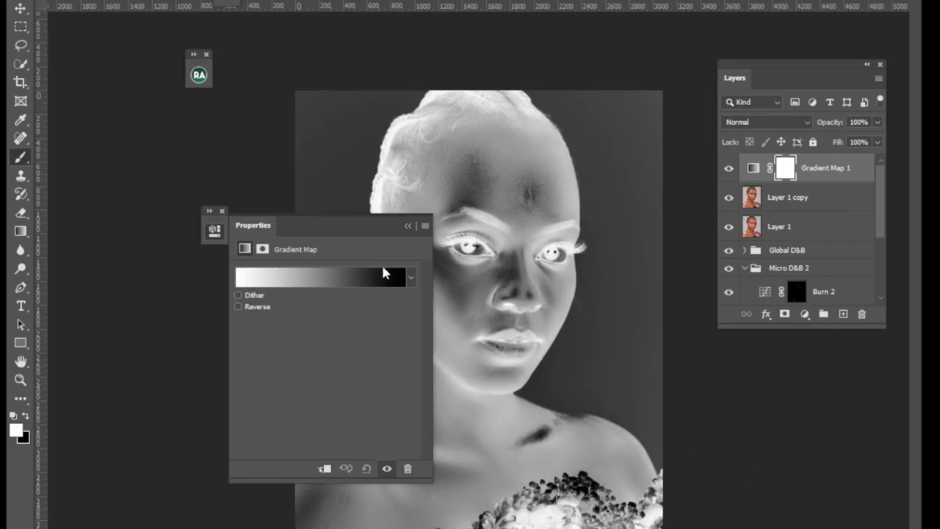
{"action": "left_click_drag", "start_coordinate": [372, 230], "coordinate": [311, 163]}
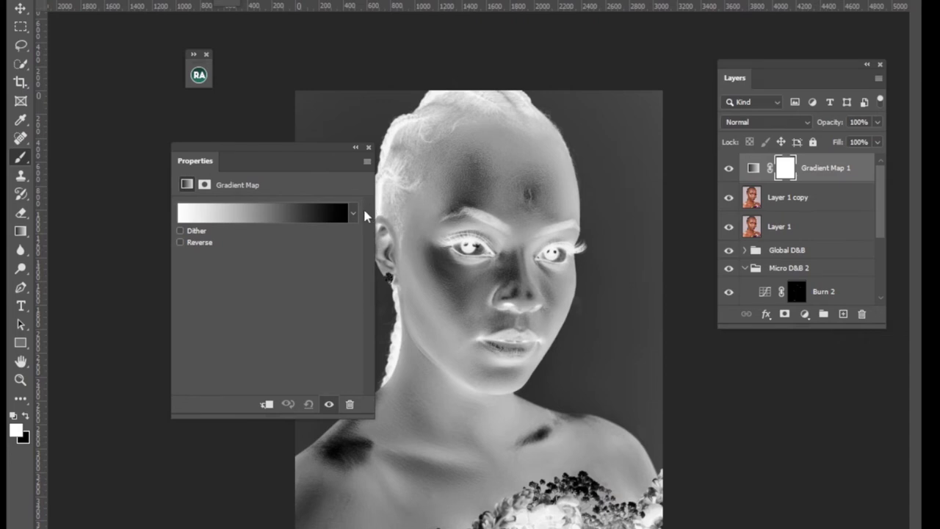
Step: Try orange and red as the colour of the white stop in the Gradient Map 1 gradient
{"action": "left_click", "coordinate": [258, 219]}
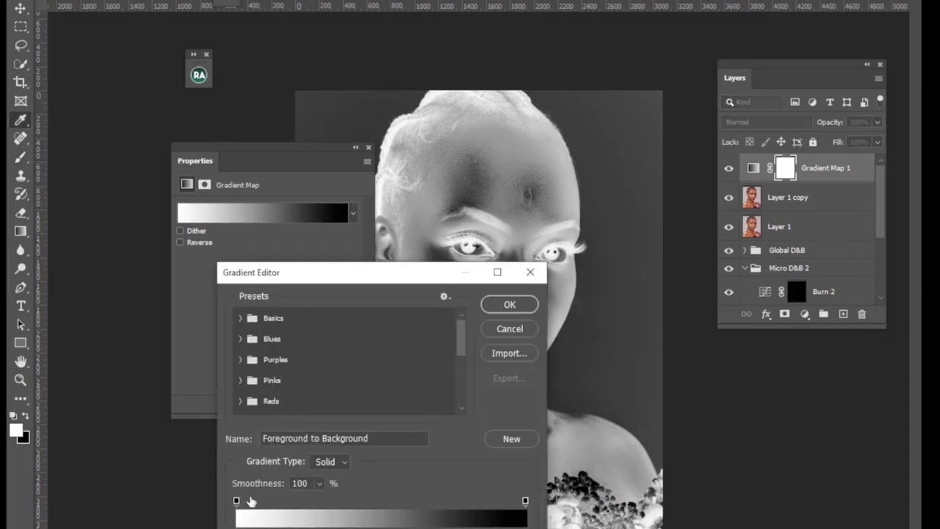
{"action": "mouse_move", "coordinate": [236, 526]}
{"action": "left_mouse_down"}
{"action": "mouse_move", "coordinate": [247, 519]}
{"action": "mouse_move", "coordinate": [237, 523]}
{"action": "left_mouse_up"}
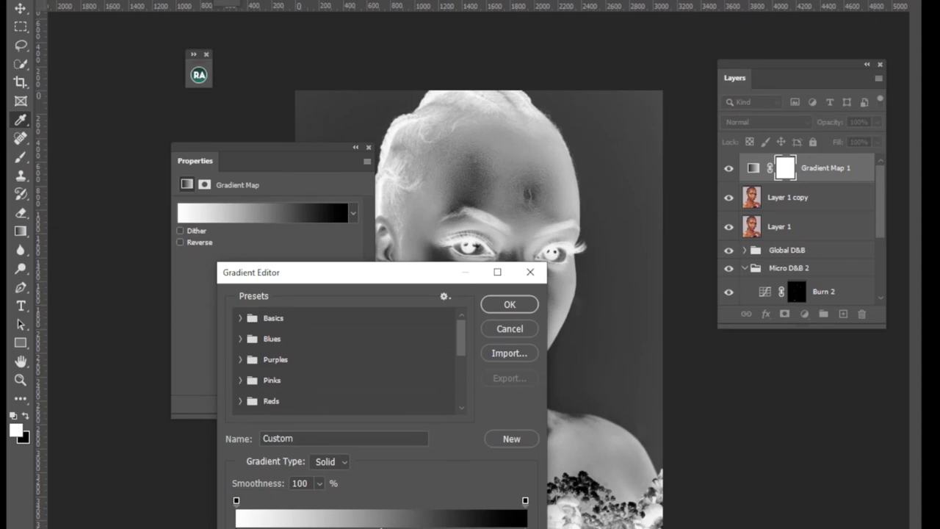
{"action": "double_click", "coordinate": [237, 527]}
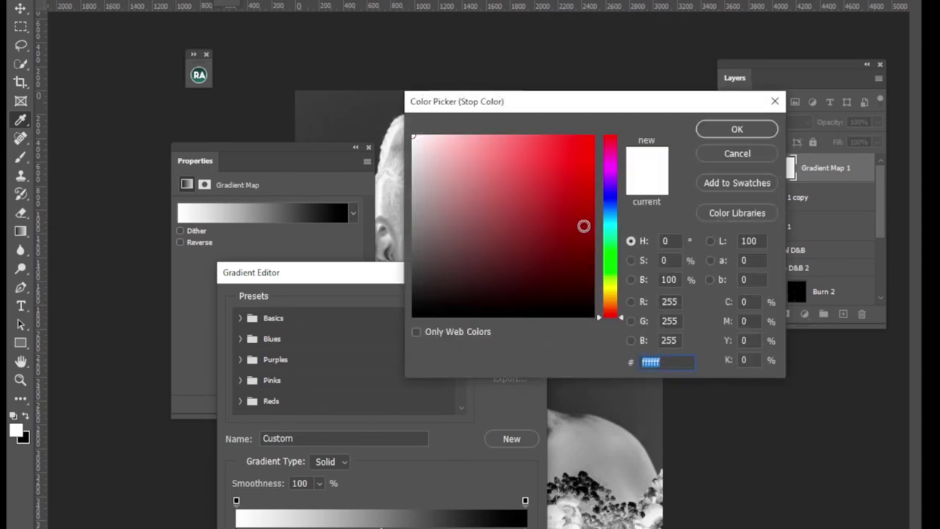
{"action": "left_click_drag", "start_coordinate": [566, 105], "coordinate": [537, 245]}
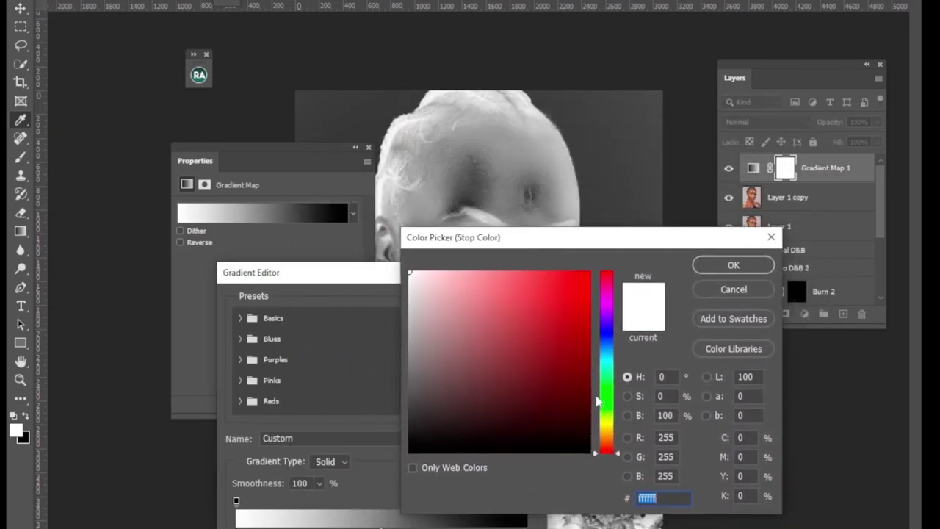
{"action": "left_click_drag", "start_coordinate": [597, 456], "coordinate": [597, 439]}
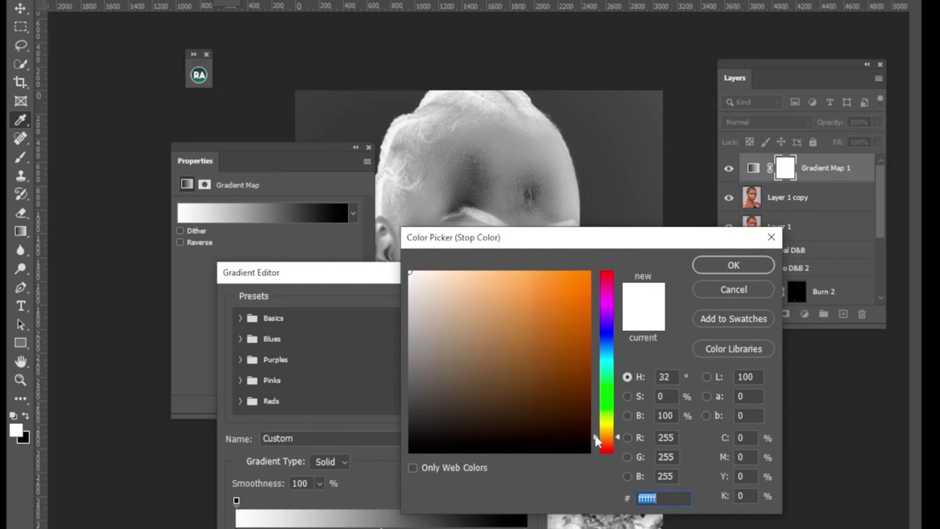
{"action": "left_click_drag", "start_coordinate": [595, 439], "coordinate": [596, 441]}
{"action": "left_click", "coordinate": [588, 273]}
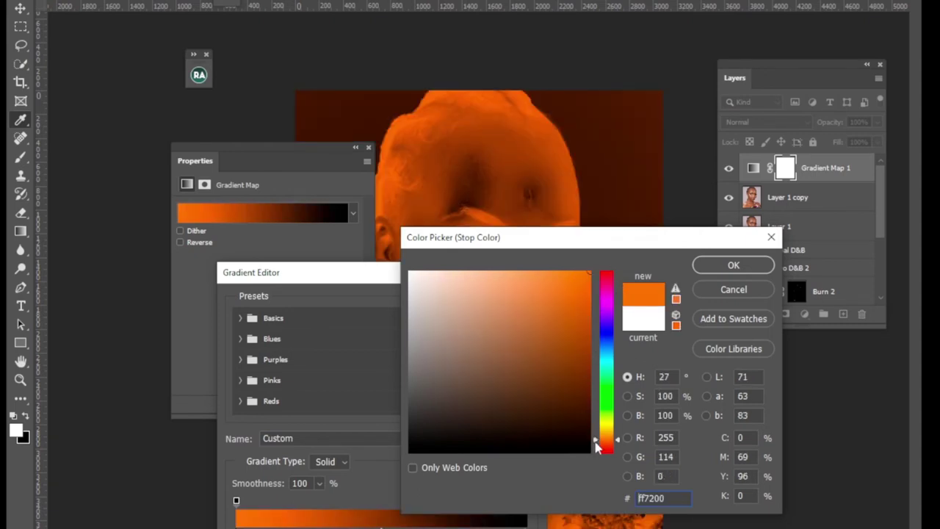
{"action": "left_click_drag", "start_coordinate": [596, 445], "coordinate": [594, 455]}
{"action": "left_click", "coordinate": [589, 266]}
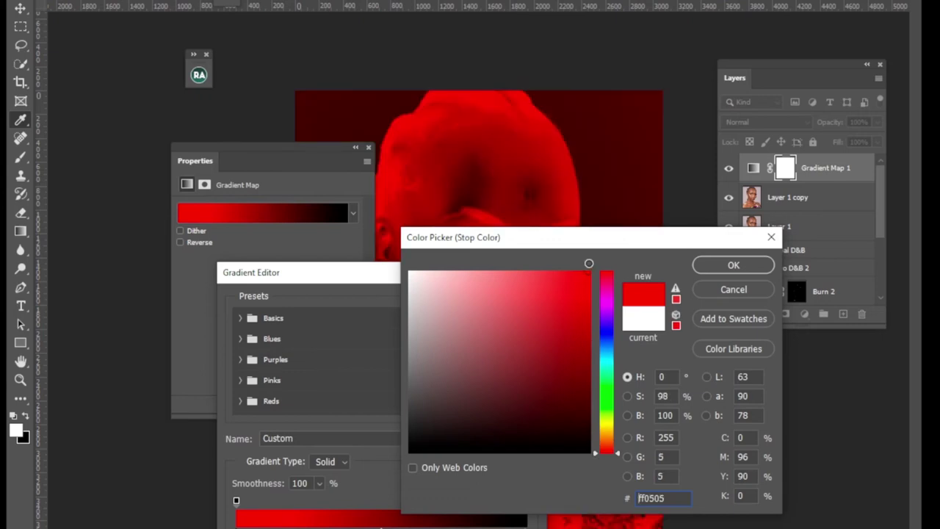
{"action": "left_click", "coordinate": [717, 289]}
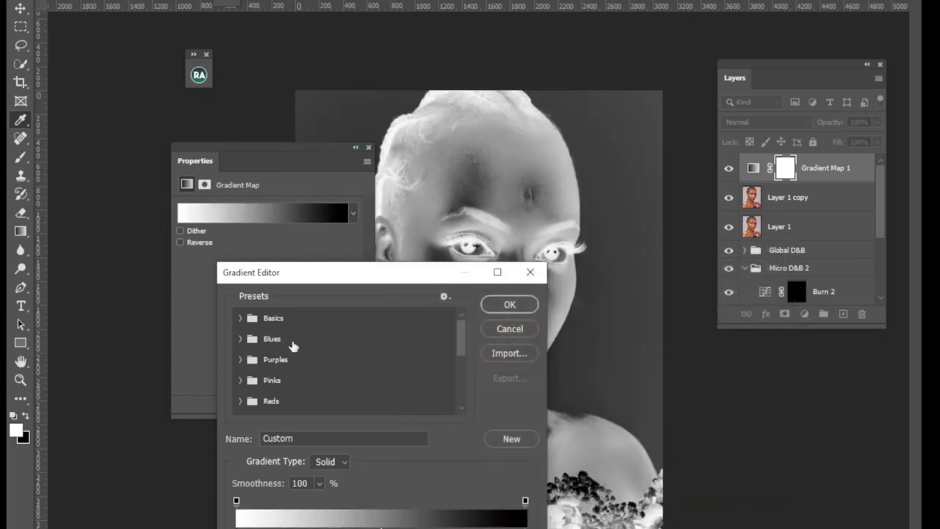
Step: Try the Sand_02 and Sand_01 presets from the Neutrals group on the gradient map
{"action": "left_click", "coordinate": [245, 410]}
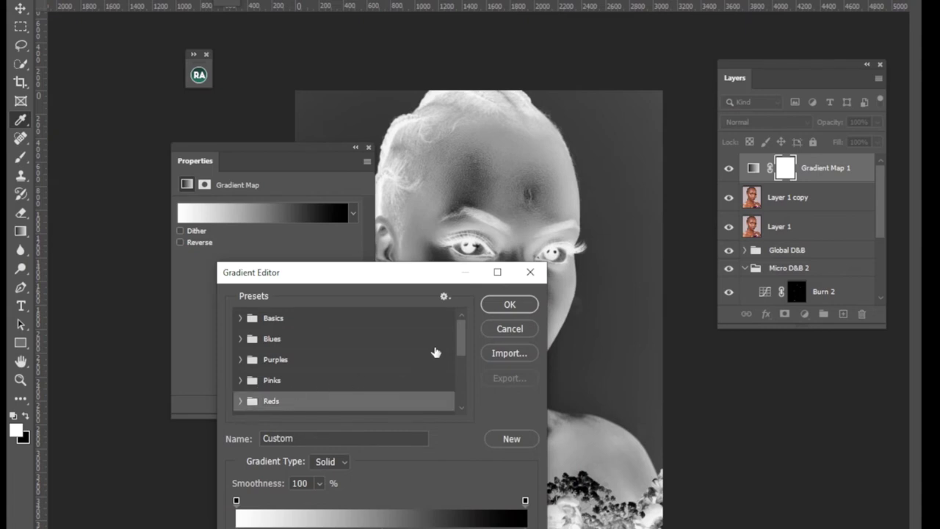
{"action": "left_click", "coordinate": [243, 403]}
{"action": "left_click_drag", "start_coordinate": [465, 347], "coordinate": [460, 411]}
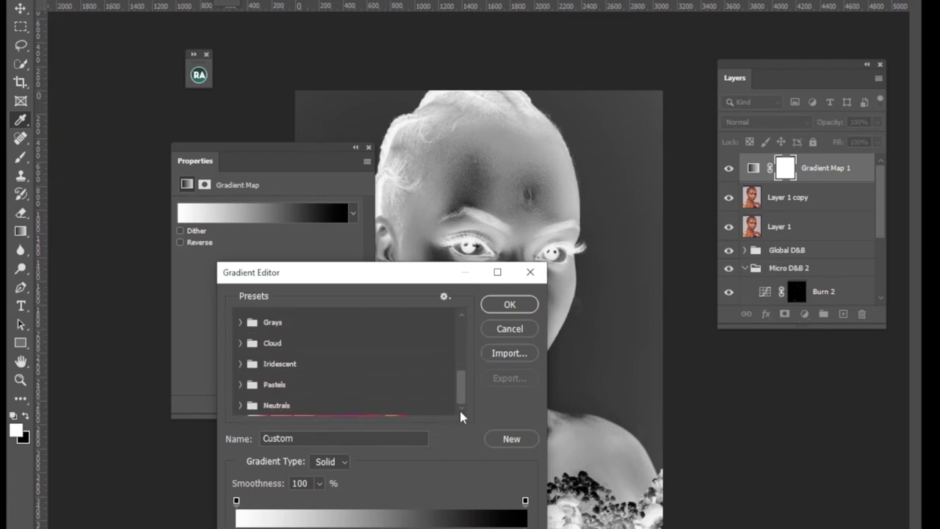
{"action": "left_click", "coordinate": [240, 404]}
{"action": "left_click", "coordinate": [332, 412]}
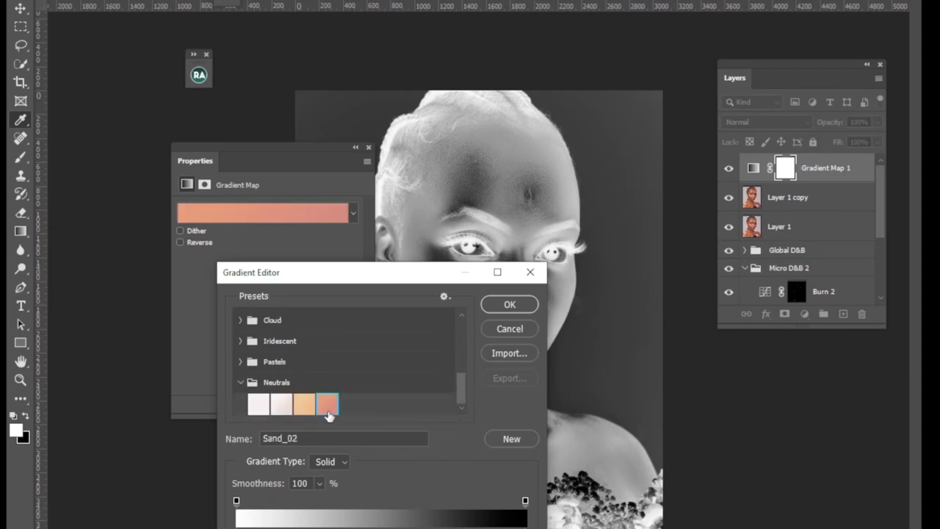
{"action": "left_click", "coordinate": [305, 409]}
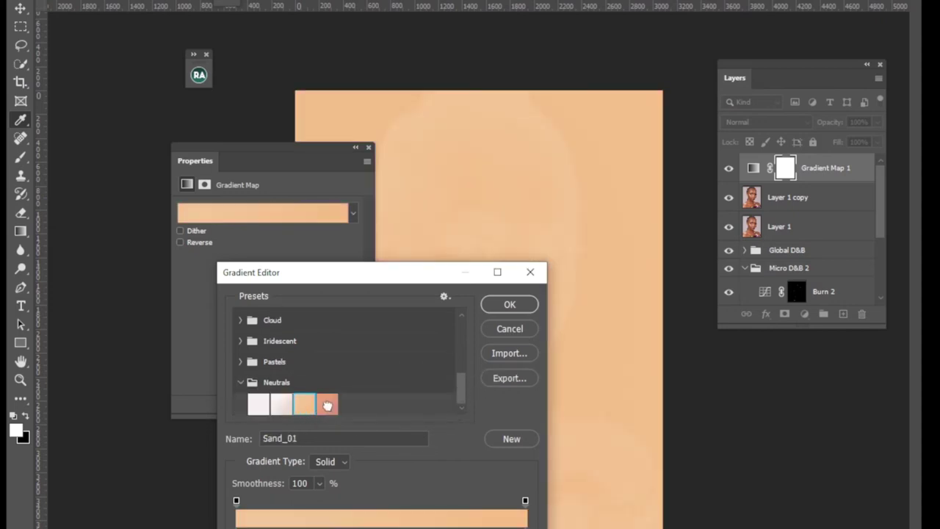
{"action": "left_click", "coordinate": [329, 408]}
{"action": "left_click", "coordinate": [305, 409]}
{"action": "left_click", "coordinate": [507, 329]}
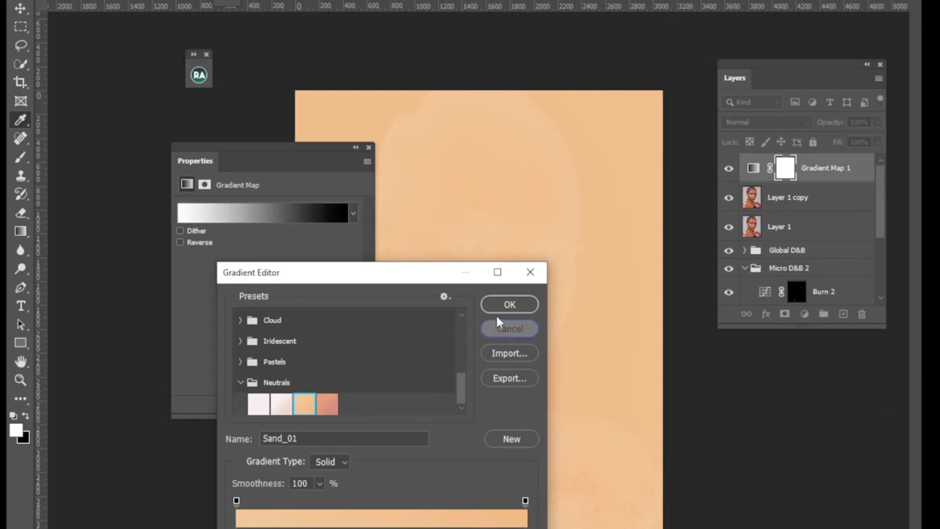
Step: Delete the Gradient Map 1 layer and run the recorded action that adds the Even Skin Tones gradient map layer
{"action": "left_click", "coordinate": [369, 146]}
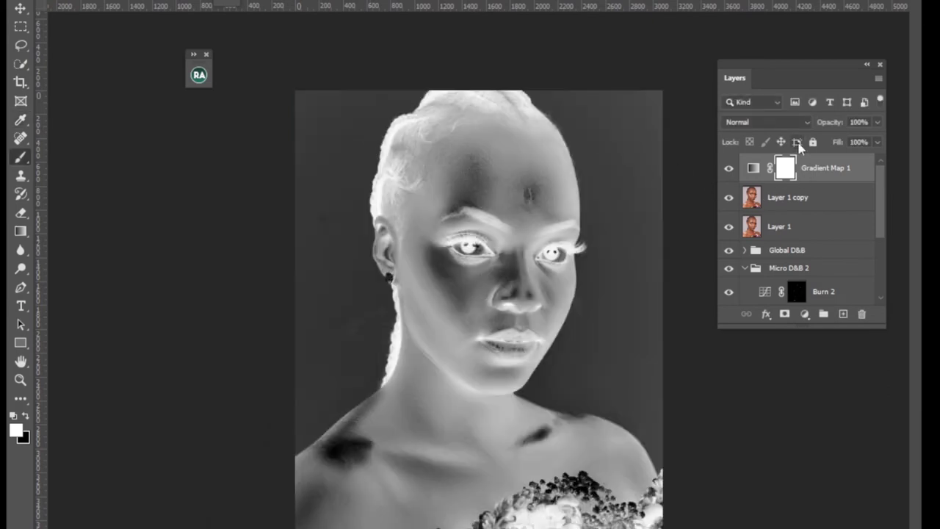
{"action": "key", "text": "Delete"}
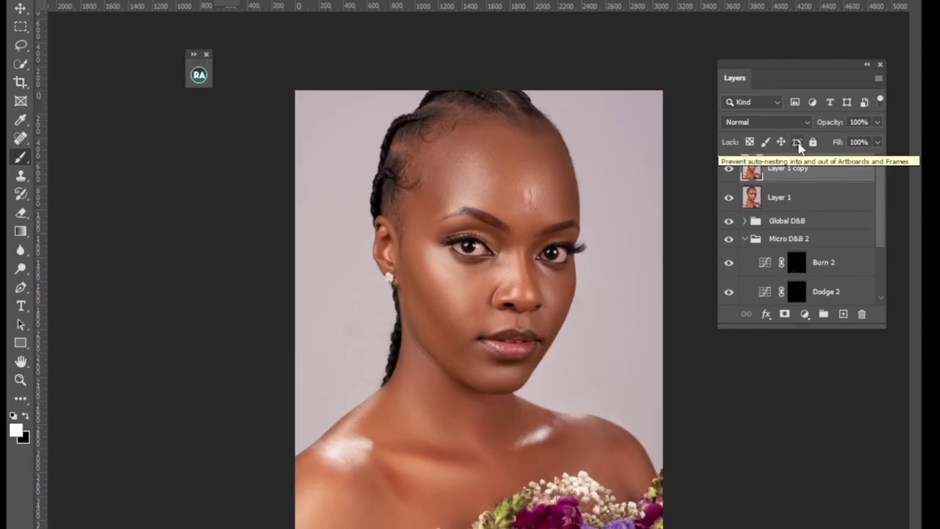
{"action": "left_click", "coordinate": [228, 2]}
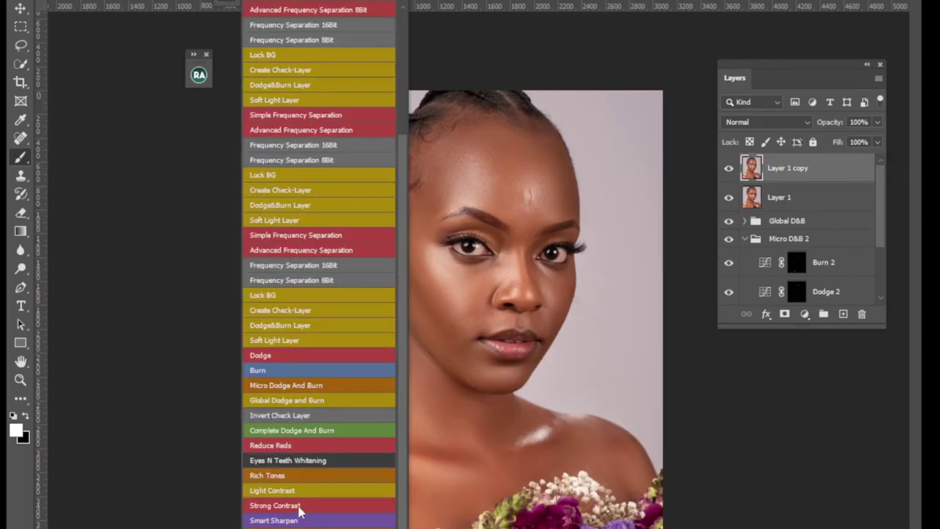
{"action": "left_click", "coordinate": [289, 432]}
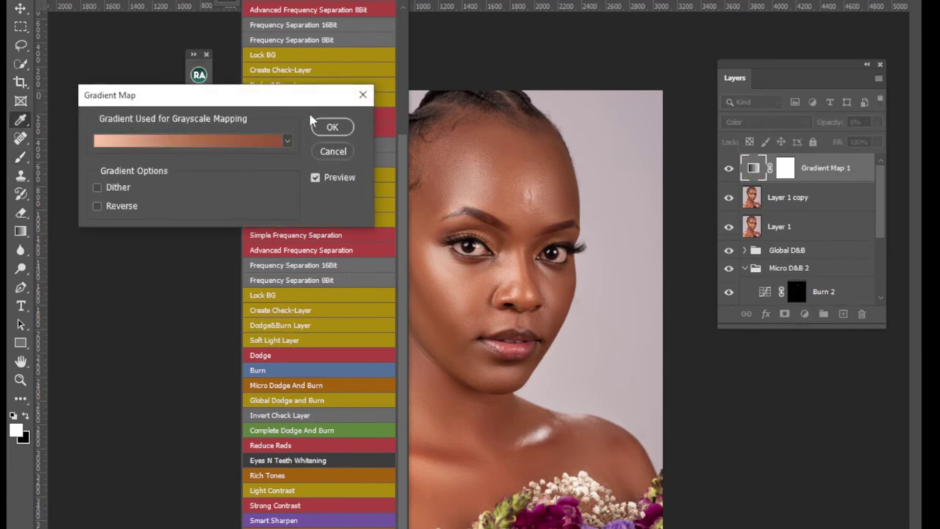
Step: Set the gradient's light, middle and dark stops to colours sampled from the forehead highlight, forehead midtone and shaded cheek edge
{"action": "left_click", "coordinate": [225, 146]}
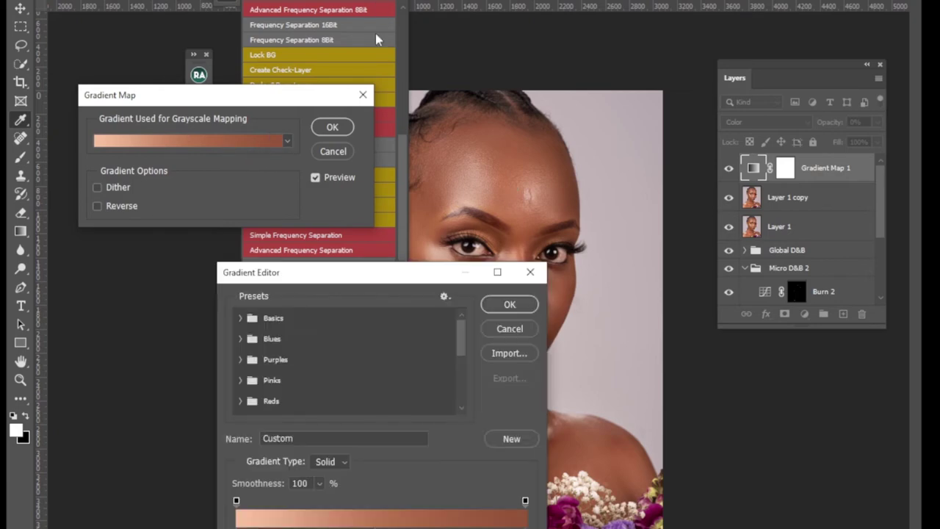
{"action": "key", "text": "ctrl+plus"}
{"action": "key", "text": "ctrl+plus"}
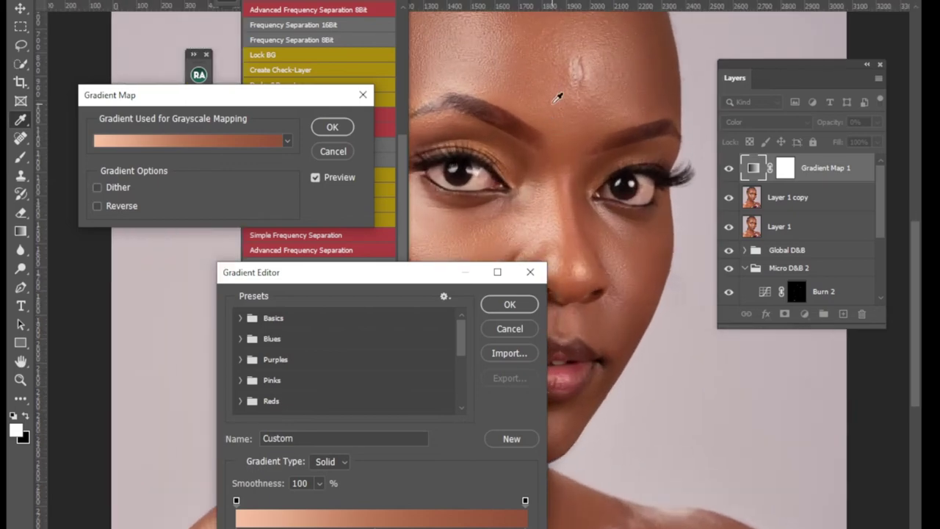
{"action": "scroll", "coordinate": [566, 88], "scroll_direction": "up", "scroll_amount": 4}
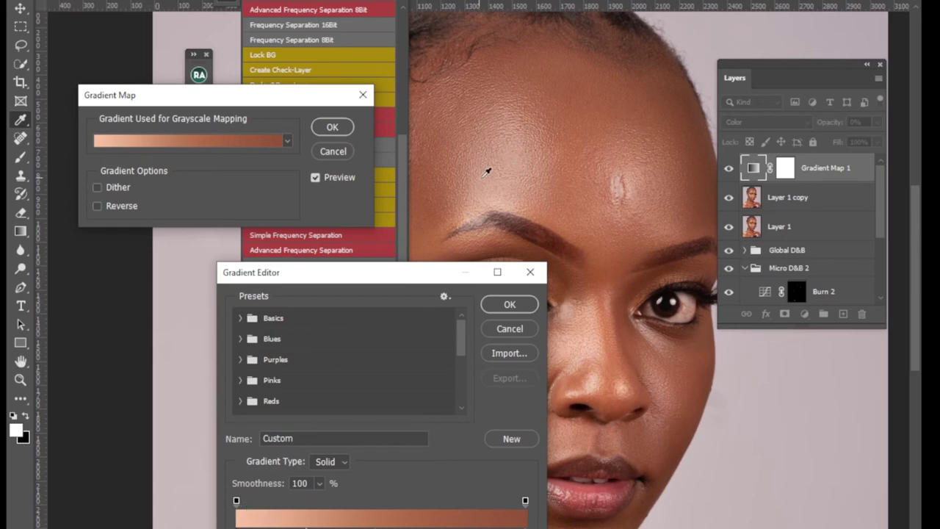
{"action": "left_click", "coordinate": [525, 151]}
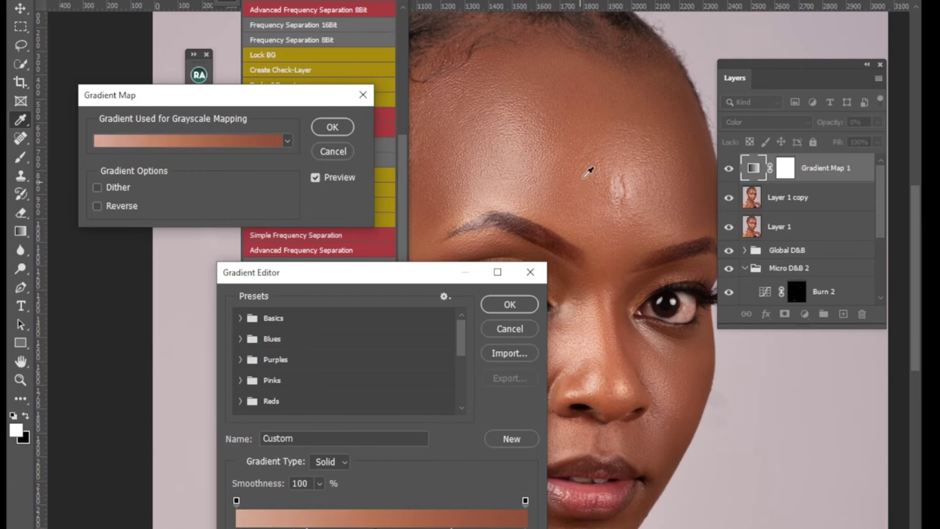
{"action": "left_click", "coordinate": [562, 162]}
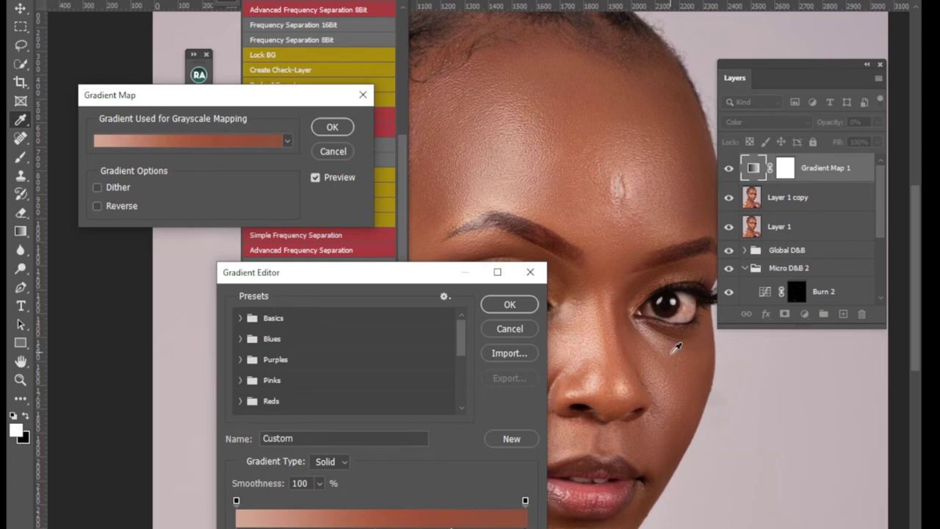
{"action": "left_click", "coordinate": [713, 382]}
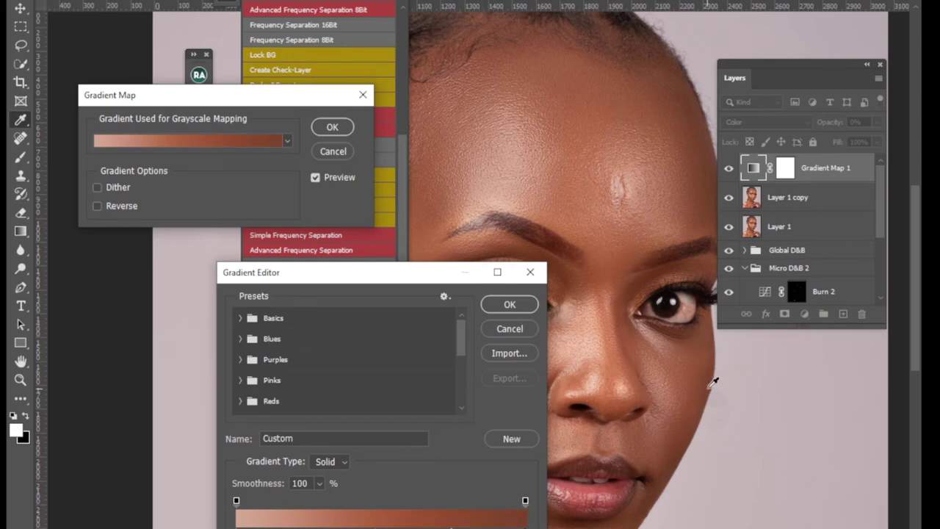
{"action": "left_click", "coordinate": [509, 304]}
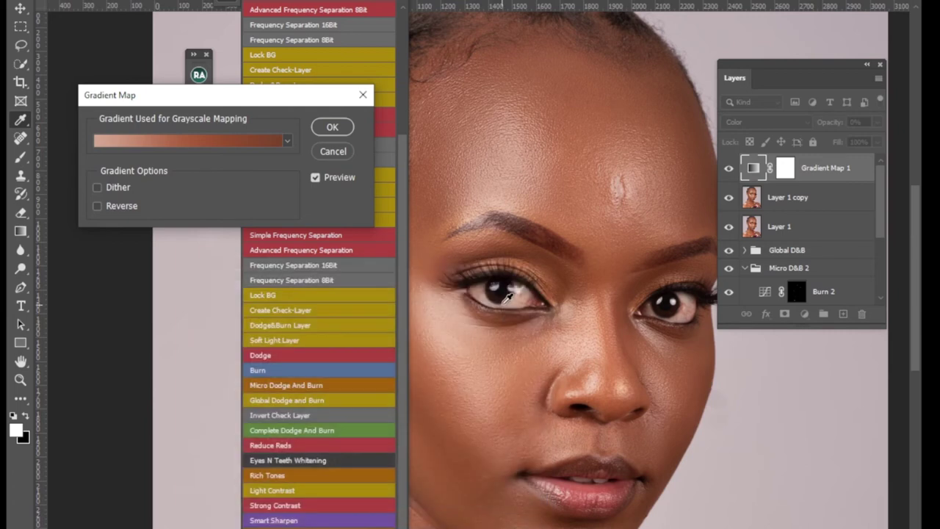
{"action": "left_click", "coordinate": [334, 128]}
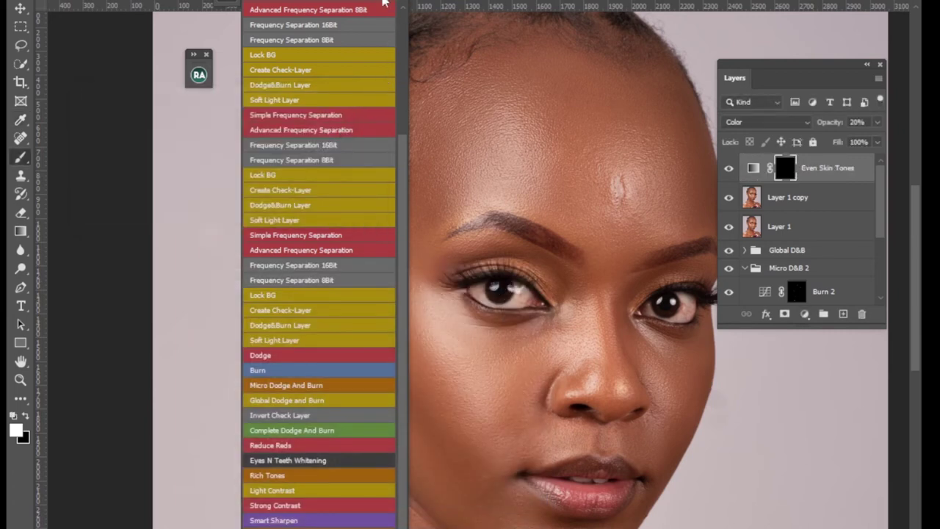
{"action": "left_click", "coordinate": [385, 2]}
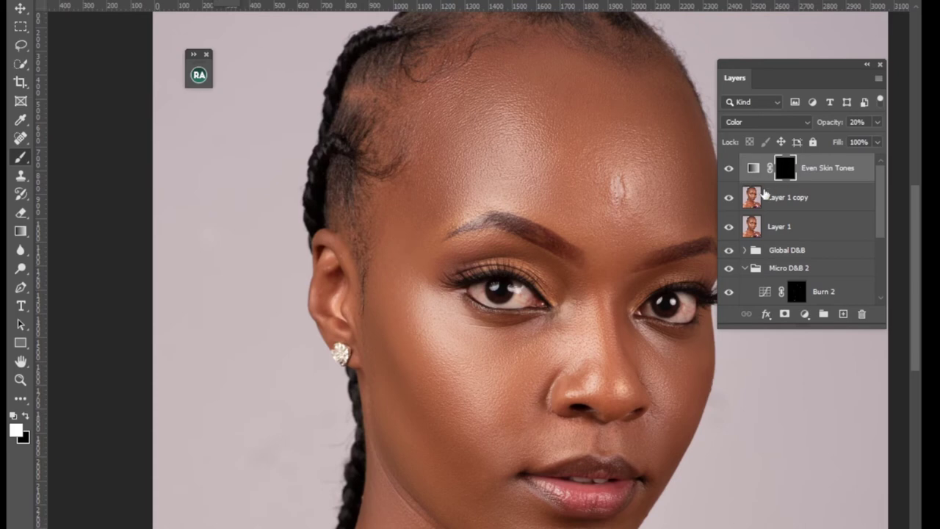
Step: Invert the Even Skin Tones layer mask to white and switch the layer's visibility off and on to compare
{"action": "key", "text": "ctrl+i"}
{"action": "key", "text": "ctrl+minus"}
{"action": "key", "text": "ctrl+minus"}
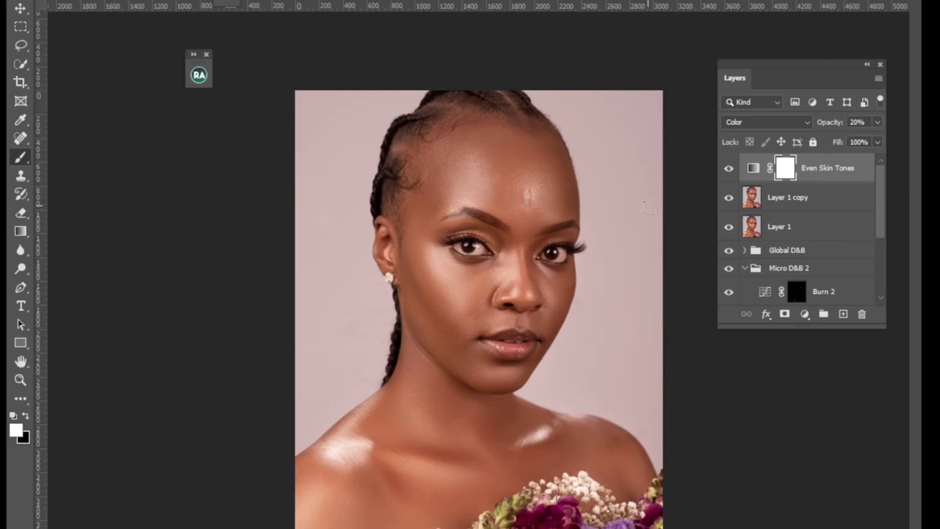
{"action": "left_click", "coordinate": [730, 170]}
{"action": "left_click", "coordinate": [730, 171]}
Step: Select the Brush tool, enlarge its tip and make black the foreground colour for masking
{"action": "right_click", "coordinate": [21, 157]}
{"action": "left_click", "coordinate": [77, 154]}
{"action": "key", "text": "bracketright"}
{"action": "key", "text": "bracketright"}
{"action": "key", "text": "bracketright"}
{"action": "key", "text": "bracketright"}
{"action": "key", "text": "x"}
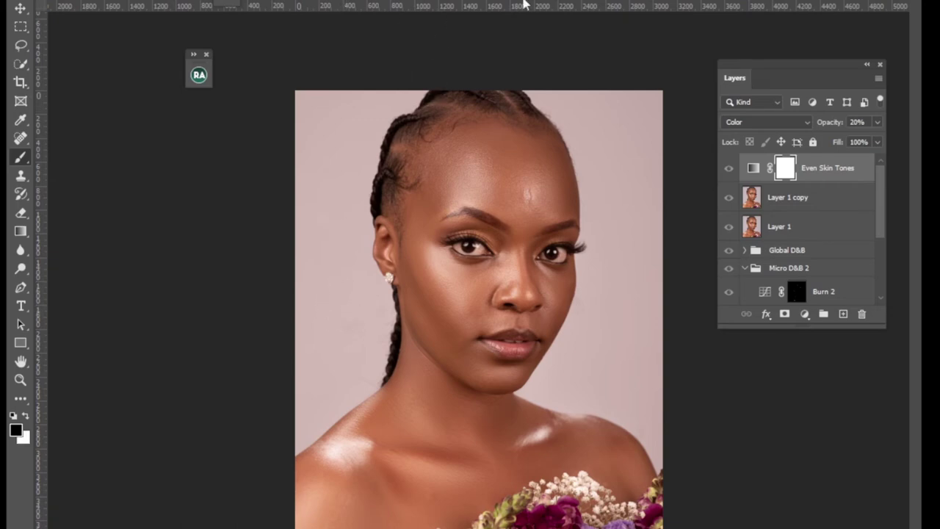
Step: Try painting black on the Even Skin Tones mask over the background beside the ear
{"action": "mouse_move", "coordinate": [312, 351]}
{"action": "left_mouse_down"}
{"action": "mouse_move", "coordinate": [341, 360]}
{"action": "mouse_move", "coordinate": [350, 327]}
{"action": "mouse_move", "coordinate": [361, 344]}
{"action": "mouse_move", "coordinate": [349, 217]}
{"action": "mouse_move", "coordinate": [354, 168]}
{"action": "mouse_move", "coordinate": [340, 307]}
{"action": "left_mouse_up"}
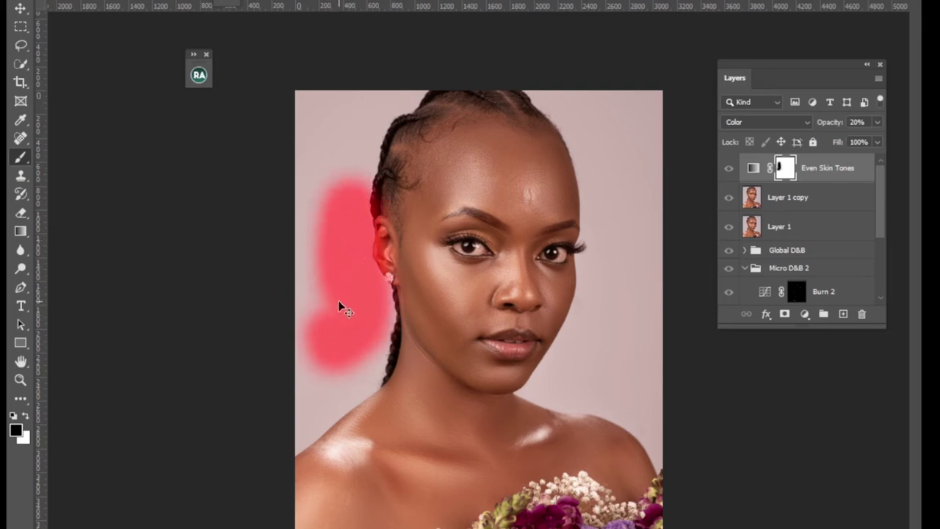
{"action": "key", "text": "ctrl+z"}
{"action": "key", "text": "ctrl+z"}
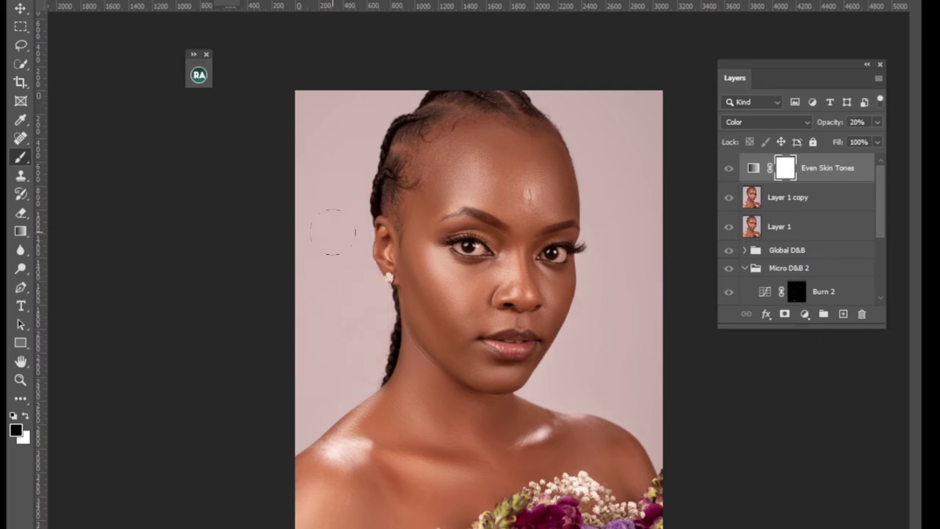
Step: Paint black on the Even Skin Tones mask across the background around the head and shoulders to exclude it from the effect
{"action": "key", "text": "x"}
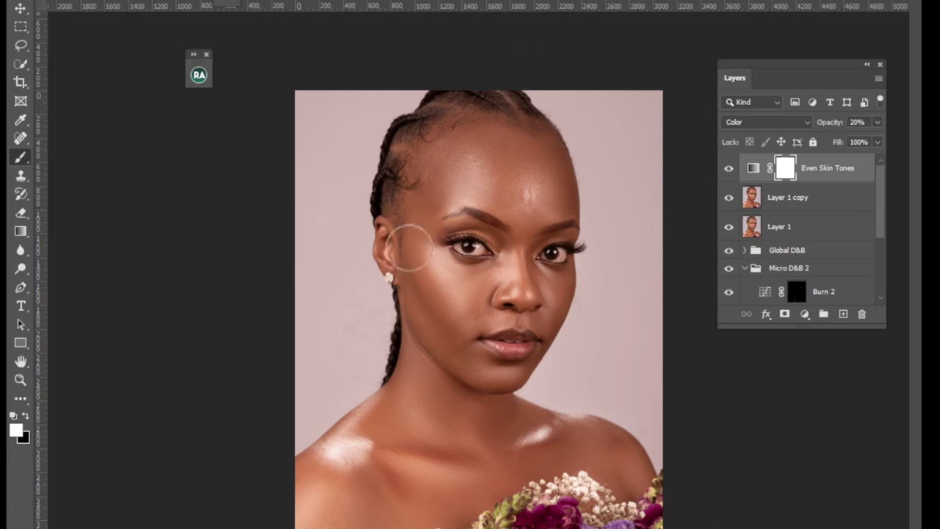
{"action": "key", "text": "x"}
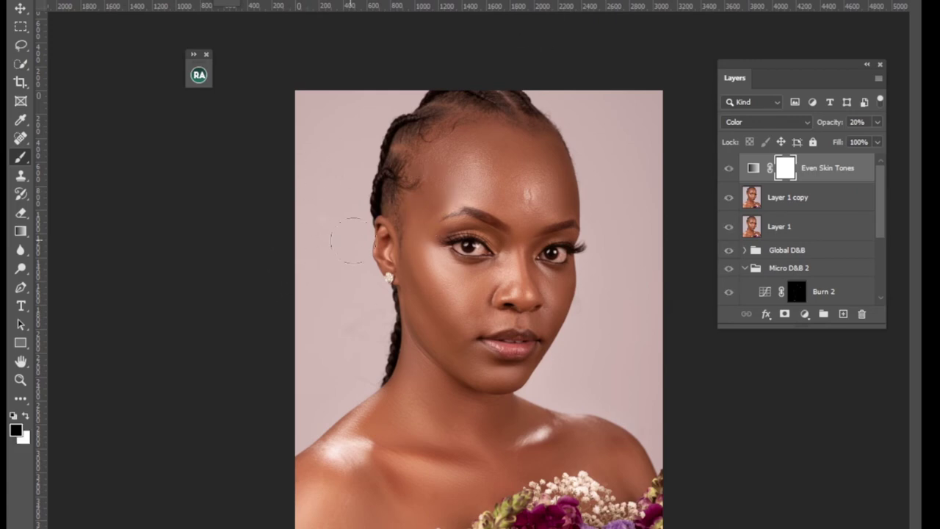
{"action": "key", "text": "x"}
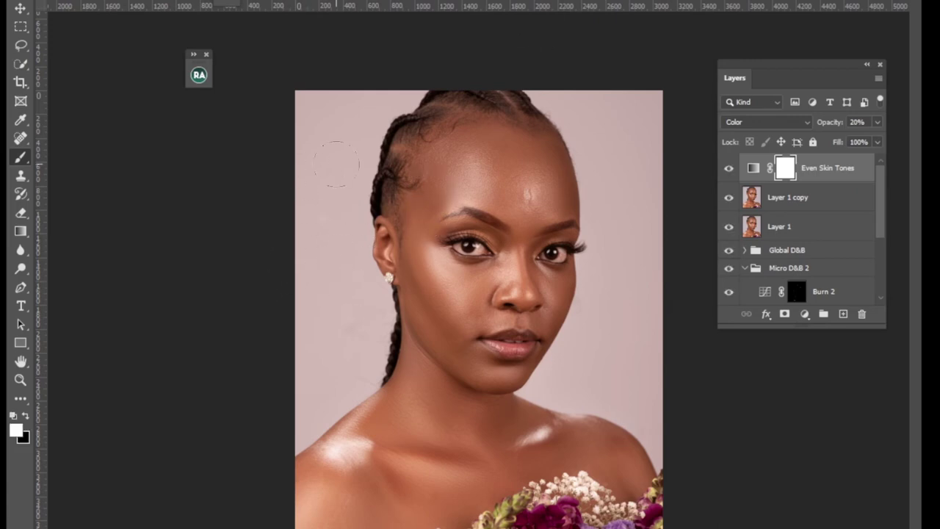
{"action": "key", "text": "x"}
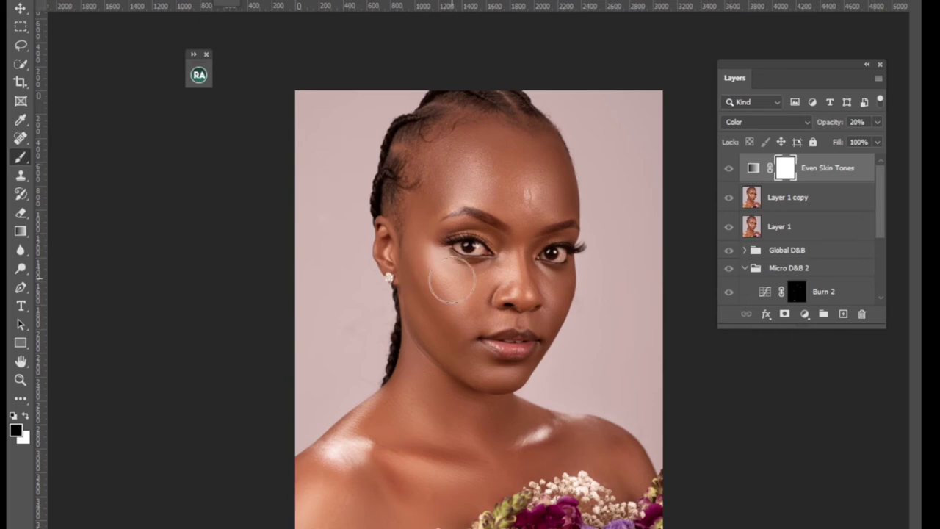
{"action": "mouse_move", "coordinate": [352, 283]}
{"action": "left_mouse_down"}
{"action": "mouse_move", "coordinate": [354, 309]}
{"action": "mouse_move", "coordinate": [337, 376]}
{"action": "mouse_move", "coordinate": [373, 330]}
{"action": "mouse_move", "coordinate": [341, 382]}
{"action": "mouse_move", "coordinate": [357, 358]}
{"action": "mouse_move", "coordinate": [301, 413]}
{"action": "left_mouse_up"}
{"action": "mouse_move", "coordinate": [339, 204]}
{"action": "left_mouse_down"}
{"action": "mouse_move", "coordinate": [359, 163]}
{"action": "mouse_move", "coordinate": [353, 215]}
{"action": "mouse_move", "coordinate": [362, 127]}
{"action": "mouse_move", "coordinate": [309, 114]}
{"action": "mouse_move", "coordinate": [347, 87]}
{"action": "mouse_move", "coordinate": [447, 79]}
{"action": "mouse_move", "coordinate": [469, 65]}
{"action": "mouse_move", "coordinate": [568, 82]}
{"action": "mouse_move", "coordinate": [615, 136]}
{"action": "mouse_move", "coordinate": [629, 191]}
{"action": "mouse_move", "coordinate": [618, 278]}
{"action": "mouse_move", "coordinate": [595, 334]}
{"action": "mouse_move", "coordinate": [632, 287]}
{"action": "mouse_move", "coordinate": [636, 321]}
{"action": "mouse_move", "coordinate": [649, 115]}
{"action": "mouse_move", "coordinate": [642, 84]}
{"action": "mouse_move", "coordinate": [617, 91]}
{"action": "left_mouse_up"}
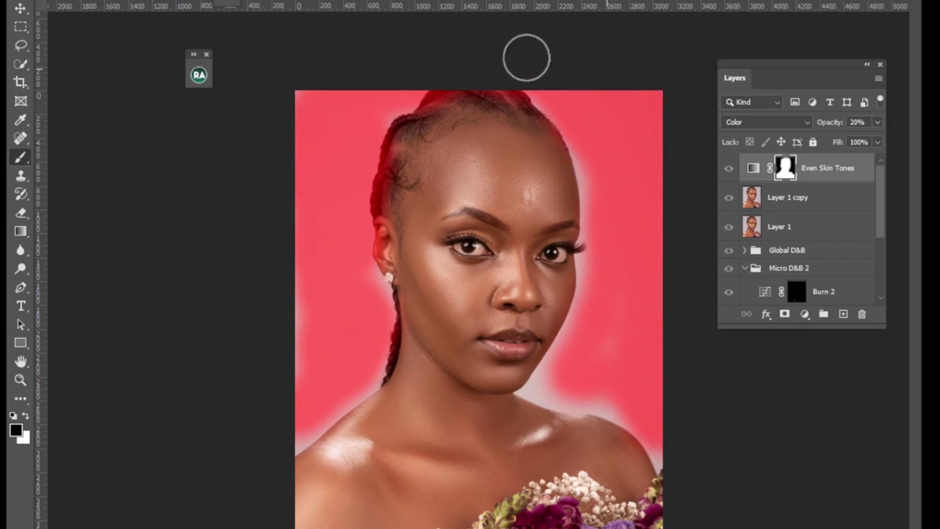
Step: Paint black on the Even Skin Tones mask over the remaining background edge, both eyes and the lips to exclude them
{"action": "mouse_move", "coordinate": [336, 348]}
{"action": "left_mouse_down"}
{"action": "mouse_move", "coordinate": [277, 441]}
{"action": "mouse_move", "coordinate": [323, 79]}
{"action": "left_mouse_up"}
{"action": "key", "text": "bracketleft"}
{"action": "key", "text": "bracketleft"}
{"action": "key", "text": "bracketleft"}
{"action": "key", "text": "bracketleft"}
{"action": "key", "text": "bracketleft"}
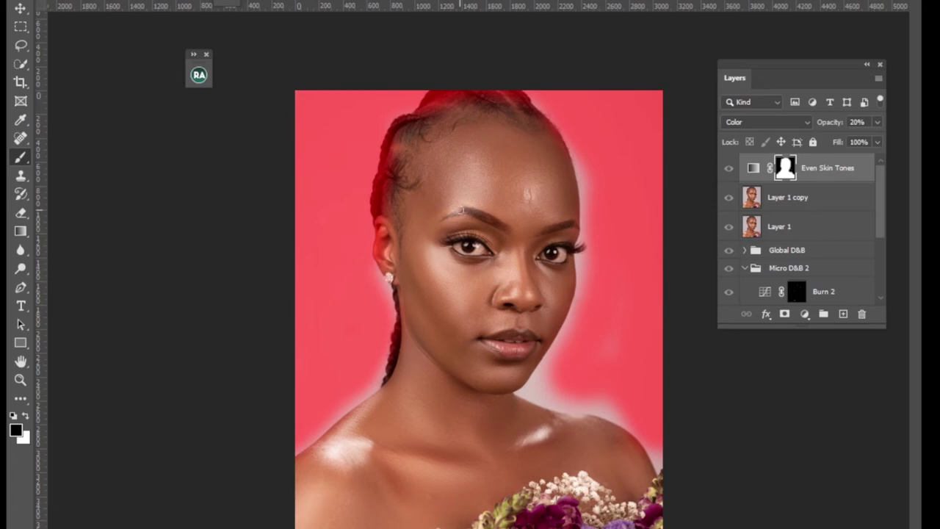
{"action": "key", "text": "ctrl+plus"}
{"action": "key", "text": "ctrl+plus"}
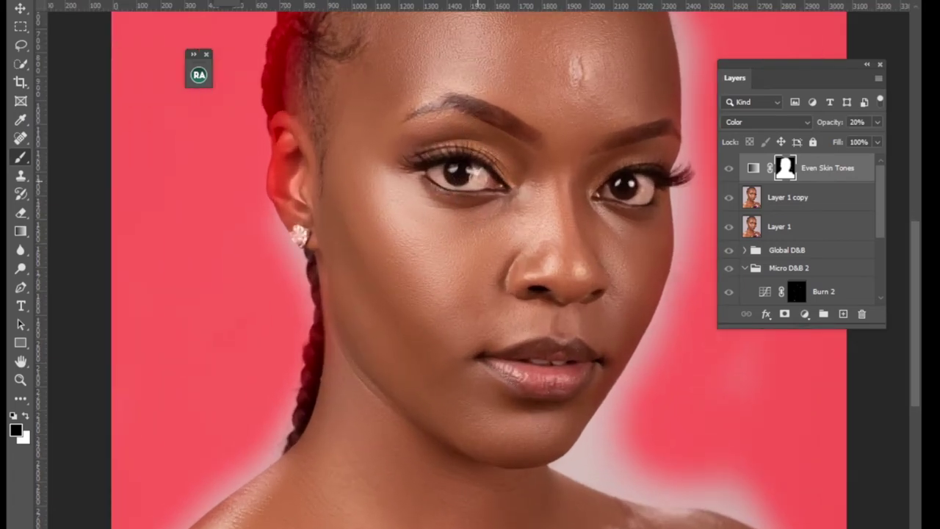
{"action": "mouse_move", "coordinate": [479, 177]}
{"action": "left_mouse_down"}
{"action": "mouse_move", "coordinate": [440, 175]}
{"action": "mouse_move", "coordinate": [475, 169]}
{"action": "mouse_move", "coordinate": [450, 182]}
{"action": "left_mouse_up"}
{"action": "mouse_move", "coordinate": [639, 189]}
{"action": "left_mouse_down"}
{"action": "mouse_move", "coordinate": [616, 191]}
{"action": "mouse_move", "coordinate": [641, 180]}
{"action": "mouse_move", "coordinate": [643, 191]}
{"action": "mouse_move", "coordinate": [626, 195]}
{"action": "left_mouse_up"}
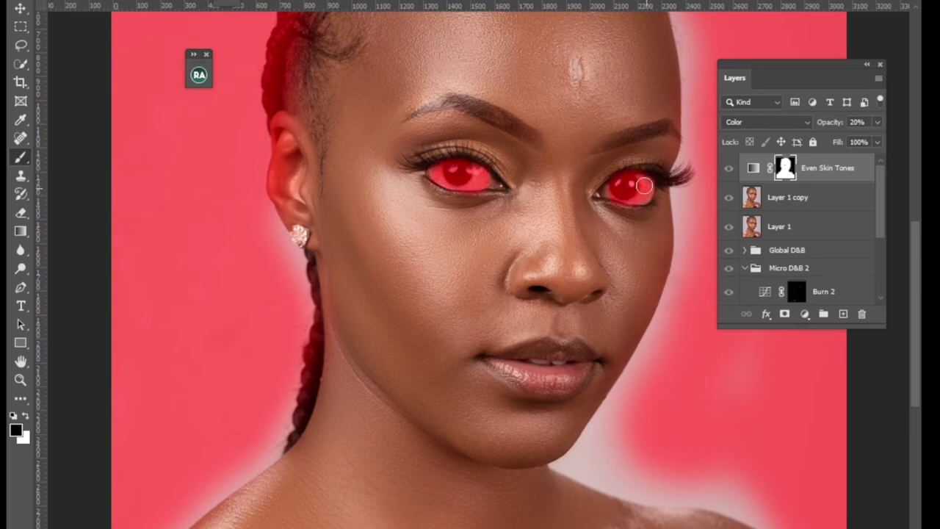
{"action": "mouse_move", "coordinate": [531, 364]}
{"action": "left_mouse_down"}
{"action": "mouse_move", "coordinate": [571, 356]}
{"action": "mouse_move", "coordinate": [562, 380]}
{"action": "mouse_move", "coordinate": [569, 376]}
{"action": "mouse_move", "coordinate": [514, 366]}
{"action": "mouse_move", "coordinate": [542, 350]}
{"action": "mouse_move", "coordinate": [575, 355]}
{"action": "mouse_move", "coordinate": [583, 371]}
{"action": "mouse_move", "coordinate": [537, 387]}
{"action": "mouse_move", "coordinate": [507, 360]}
{"action": "left_mouse_up"}
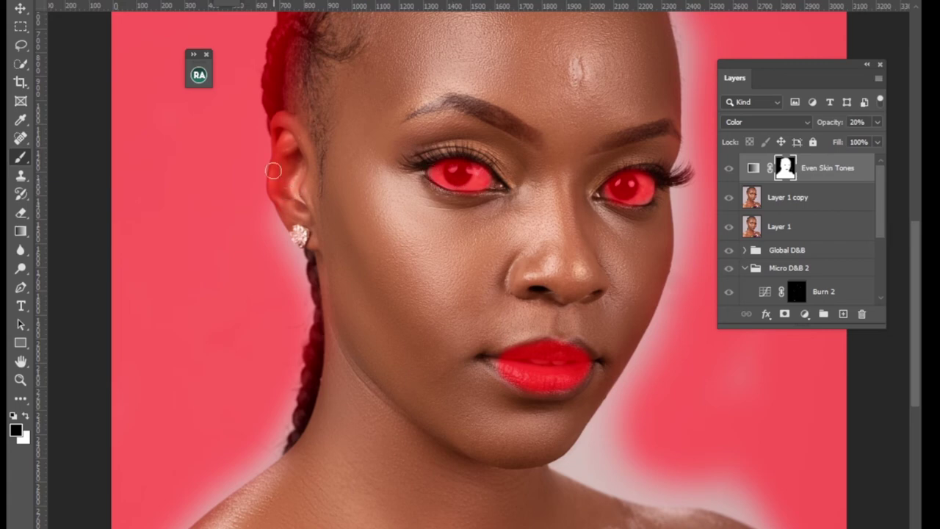
Step: Paint white on the Even Skin Tones mask over the ear and along the hairline to bring the effect back there
{"action": "key", "text": "x"}
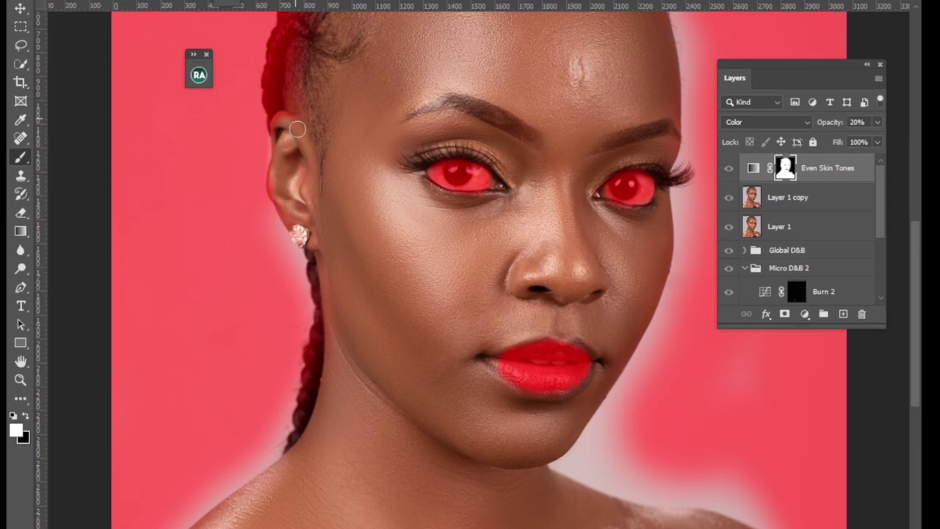
{"action": "mouse_move", "coordinate": [298, 129]}
{"action": "left_mouse_down"}
{"action": "mouse_move", "coordinate": [296, 47]}
{"action": "mouse_move", "coordinate": [303, 75]}
{"action": "left_mouse_up"}
{"action": "left_click_drag", "start_coordinate": [372, 72], "coordinate": [351, 268]}
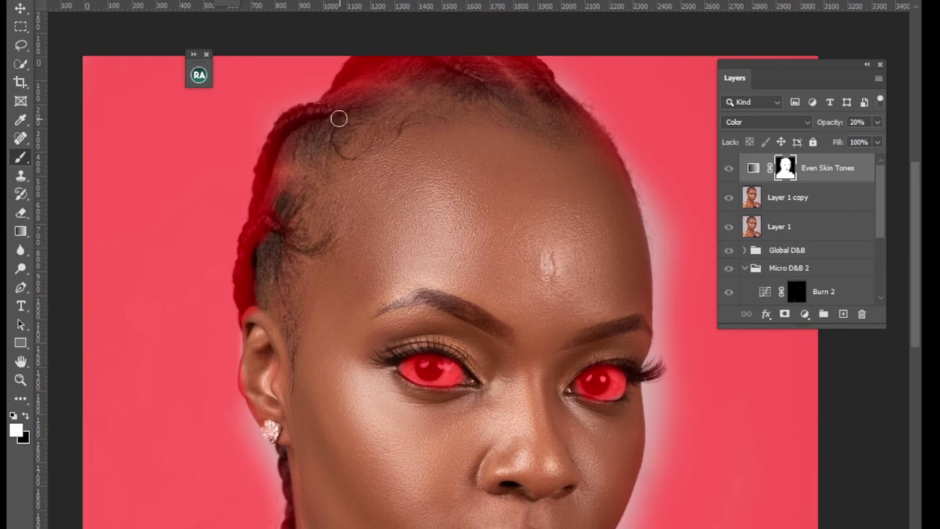
{"action": "left_click_drag", "start_coordinate": [408, 69], "coordinate": [492, 85]}
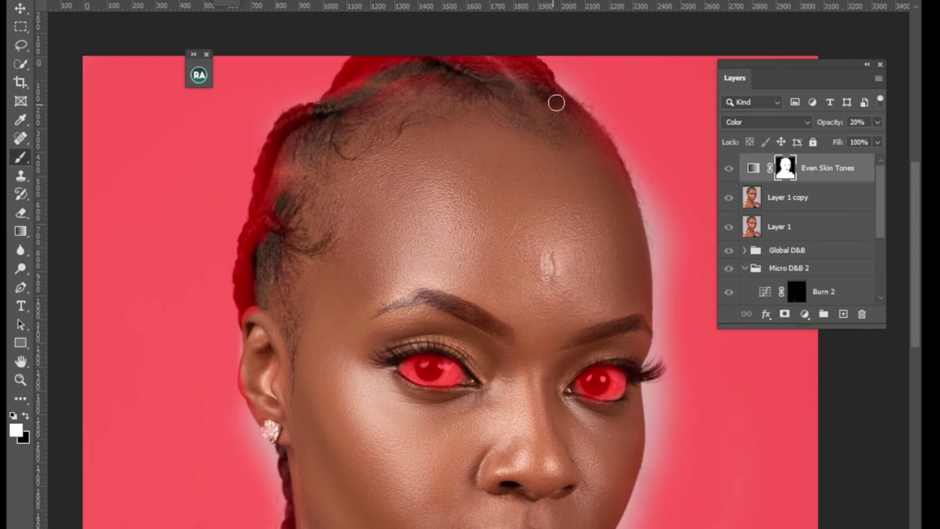
{"action": "scroll", "coordinate": [529, 88], "scroll_direction": "down", "scroll_amount": 2}
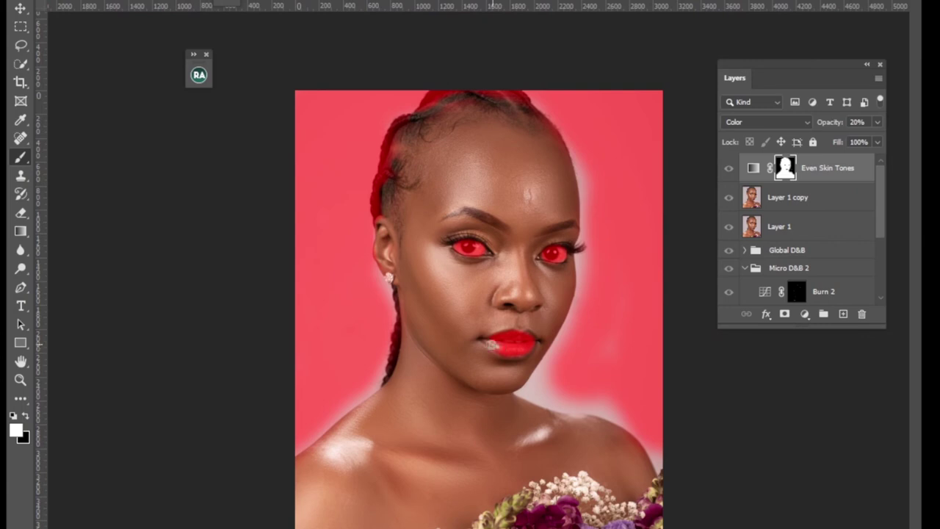
Step: Hide the red mask overlay and switch the Even Skin Tones layer's visibility off and on to compare the result
{"action": "key", "text": "backslash"}
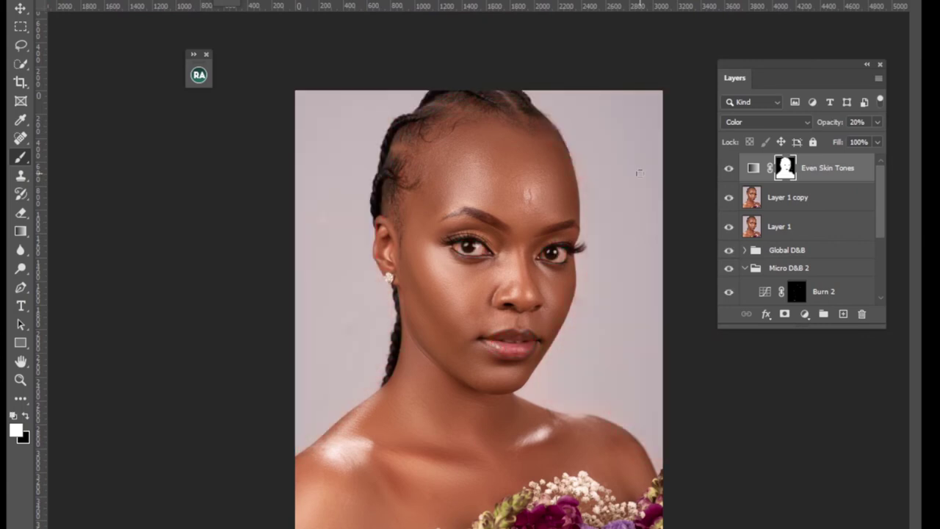
{"action": "left_click", "coordinate": [730, 174]}
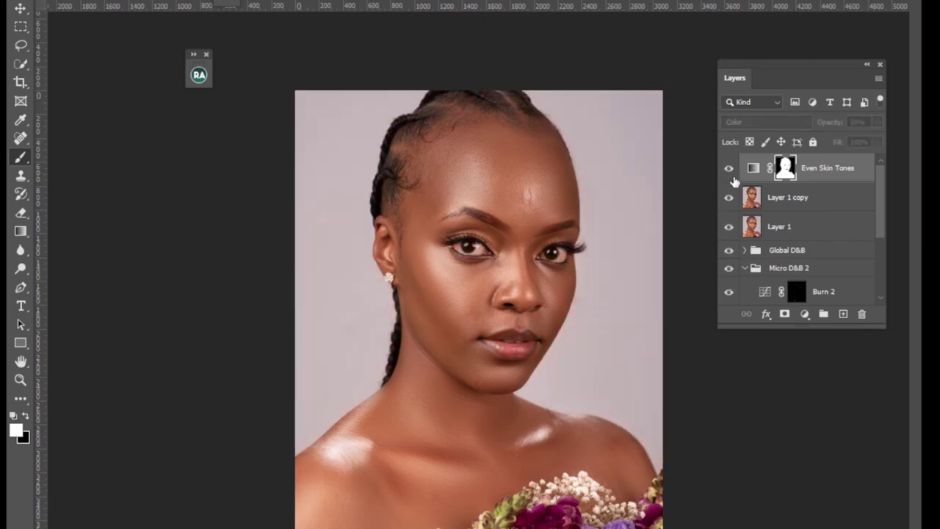
{"action": "left_click", "coordinate": [731, 175]}
{"action": "left_click", "coordinate": [731, 175]}
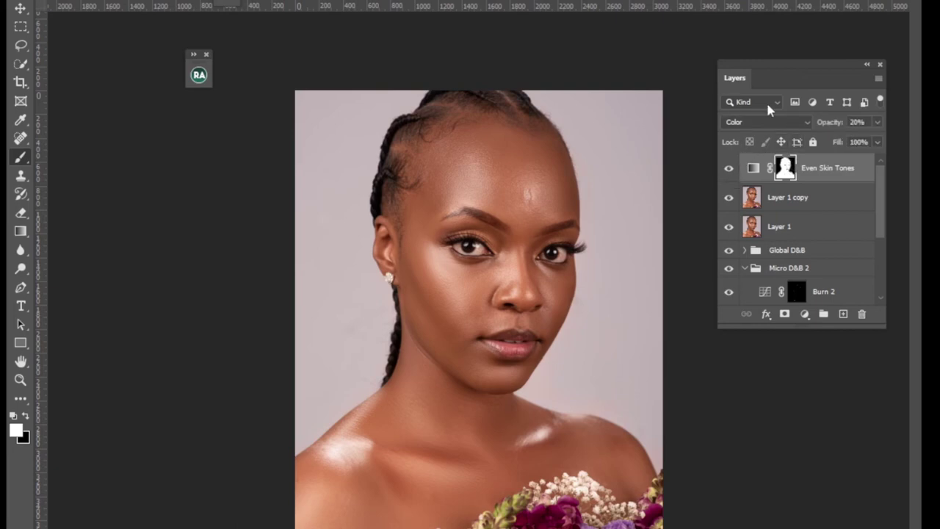
Step: Delete the Even Skin Tones layer, and step back through the edits to its unpainted white mask
{"action": "key", "text": "Delete"}
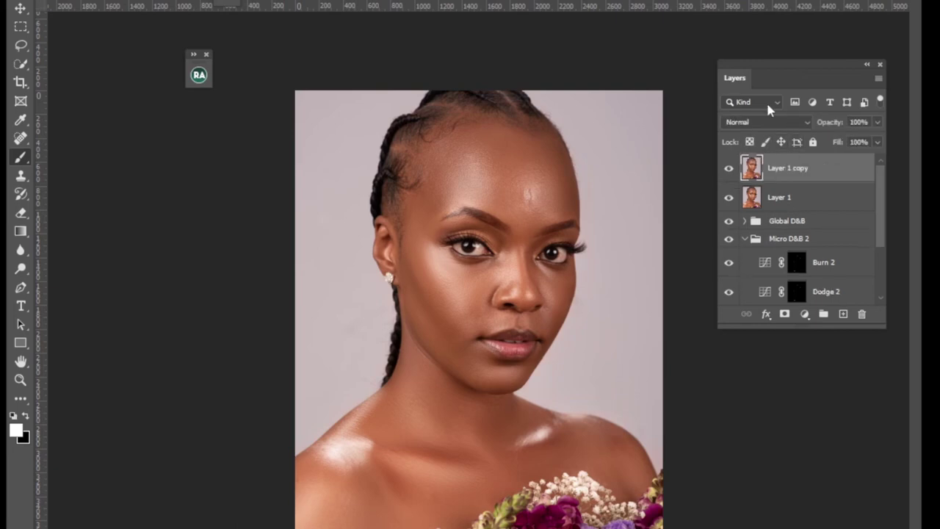
{"action": "left_click", "coordinate": [229, 2]}
{"action": "key", "text": "ctrl+z"}
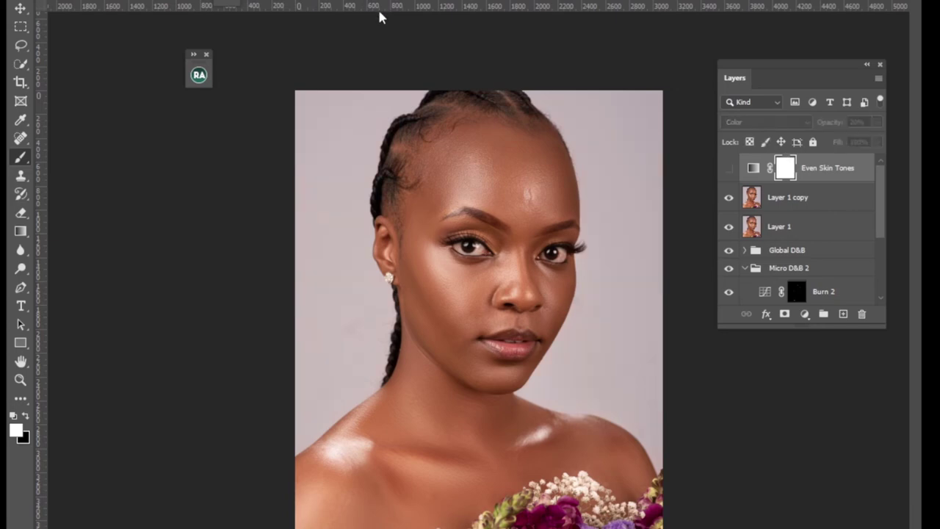
Step: Show the Even Skin Tones layer, invert its mask to black and select the Brush tool with white as foreground colour
{"action": "left_click", "coordinate": [729, 168]}
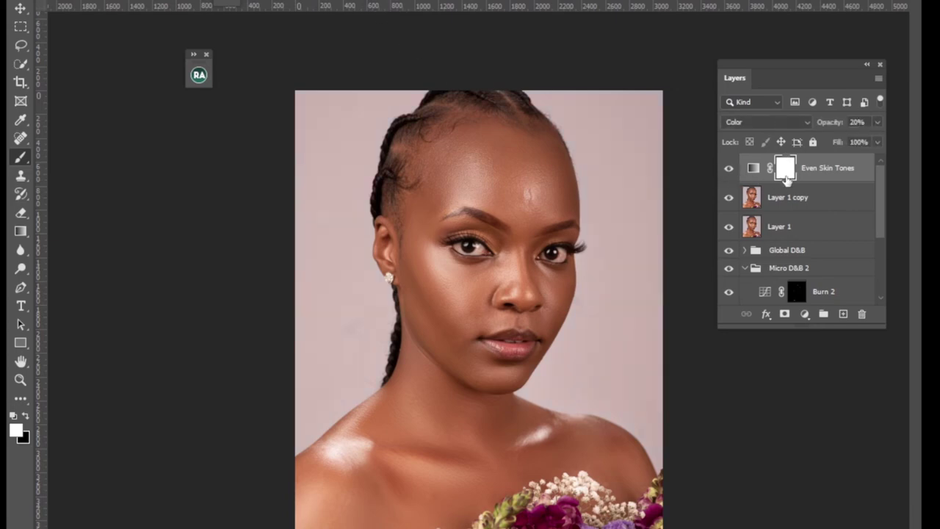
{"action": "key", "text": "ctrl+i"}
{"action": "right_click", "coordinate": [21, 157]}
{"action": "left_click", "coordinate": [84, 168]}
{"action": "key", "text": "ctrl+plus"}
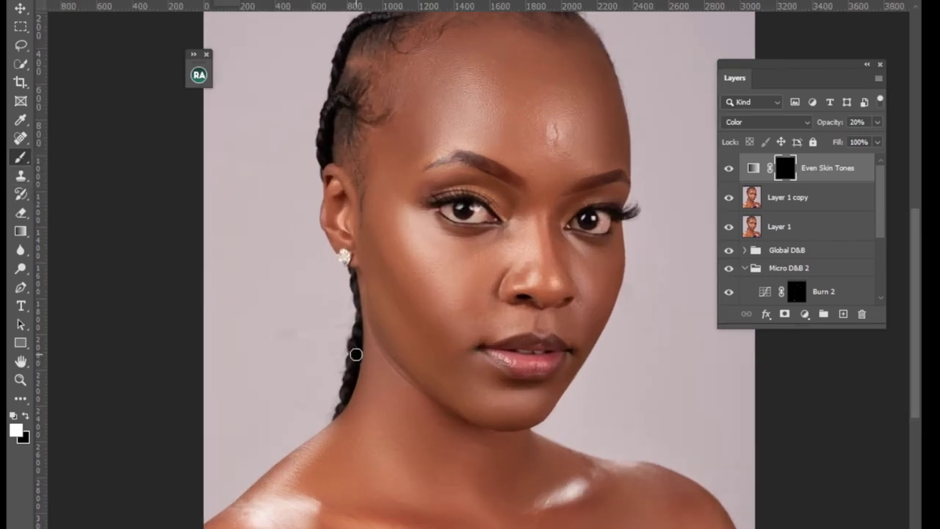
Step: Paint white on the Even Skin Tones mask across the forehead, adjusting the brush size to fit the area
{"action": "key", "text": "bracketright"}
{"action": "key", "text": "bracketright"}
{"action": "key", "text": "bracketright"}
{"action": "key", "text": "bracketright"}
{"action": "key", "text": "bracketright"}
{"action": "key", "text": "bracketright"}
{"action": "left_click_drag", "start_coordinate": [522, 63], "coordinate": [460, 231]}
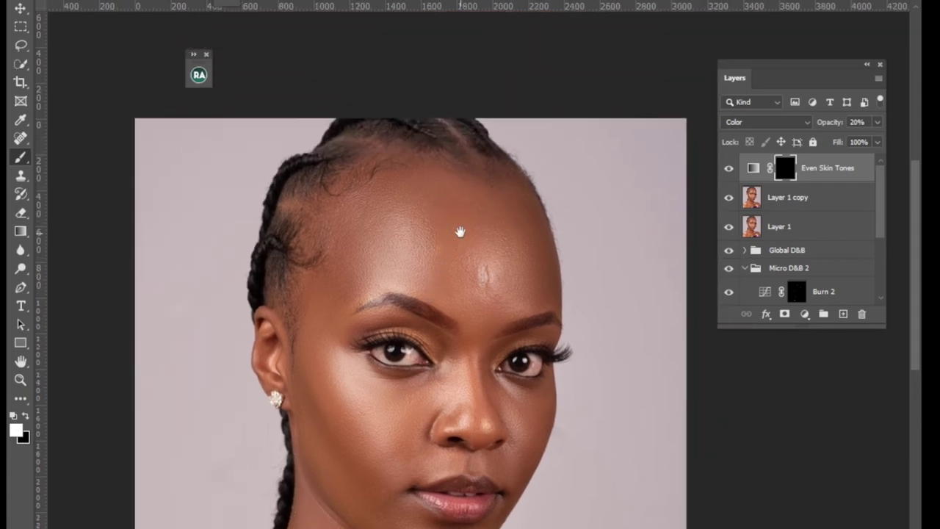
{"action": "key", "text": "bracketleft"}
{"action": "key", "text": "bracketleft"}
{"action": "key", "text": "bracketleft"}
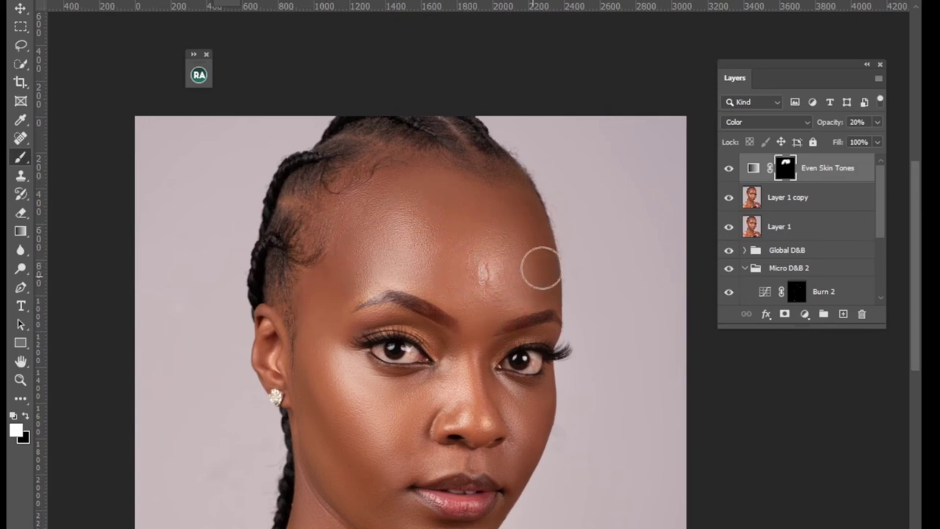
{"action": "mouse_move", "coordinate": [541, 267]}
{"action": "left_mouse_down"}
{"action": "mouse_move", "coordinate": [527, 190]}
{"action": "mouse_move", "coordinate": [485, 169]}
{"action": "mouse_move", "coordinate": [505, 209]}
{"action": "left_mouse_up"}
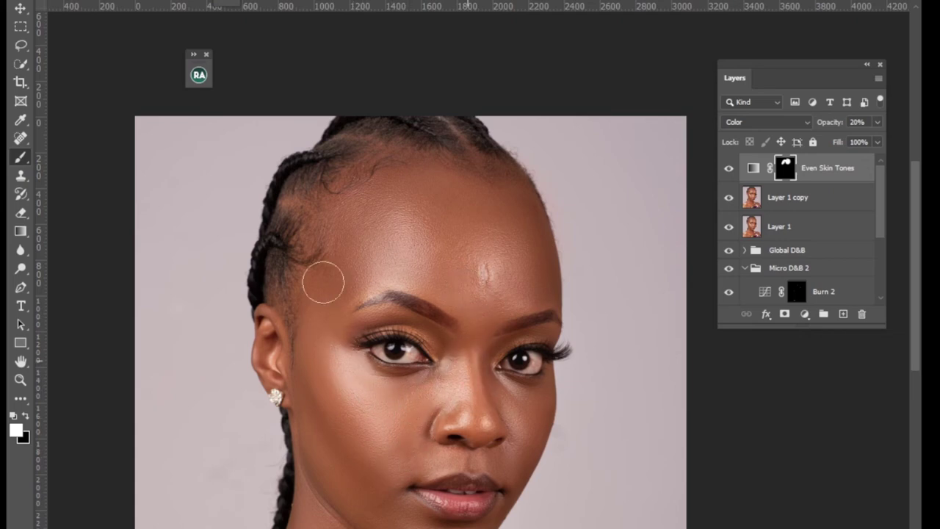
{"action": "left_click_drag", "start_coordinate": [430, 240], "coordinate": [342, 285]}
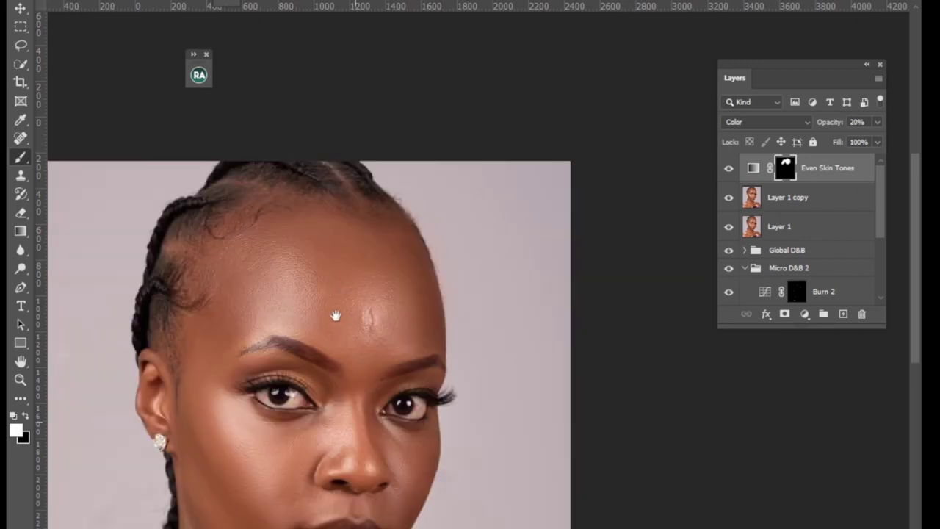
Step: Paint white on the Even Skin Tones mask across the chest and shoulders above the flowers, using a smaller brush near the edges
{"action": "scroll", "coordinate": [348, 318], "scroll_direction": "down", "scroll_amount": 6}
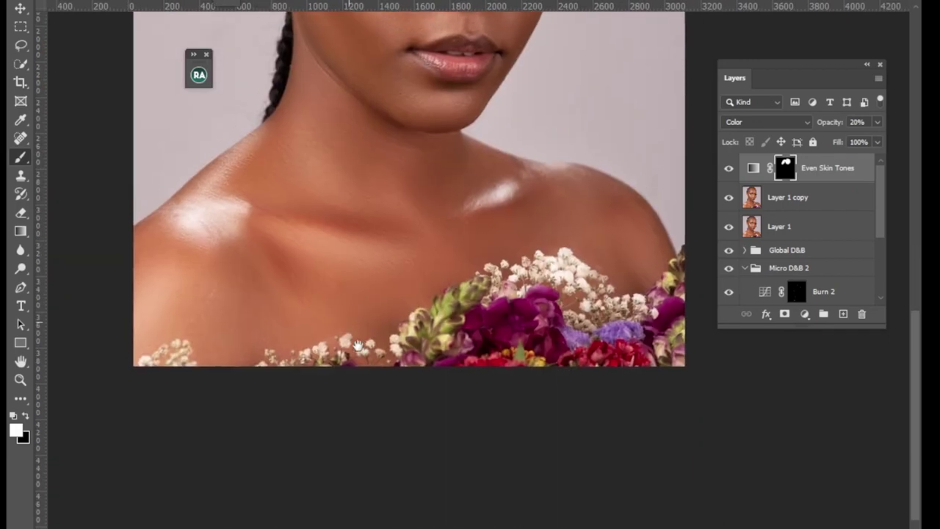
{"action": "left_click_drag", "start_coordinate": [358, 345], "coordinate": [357, 368]}
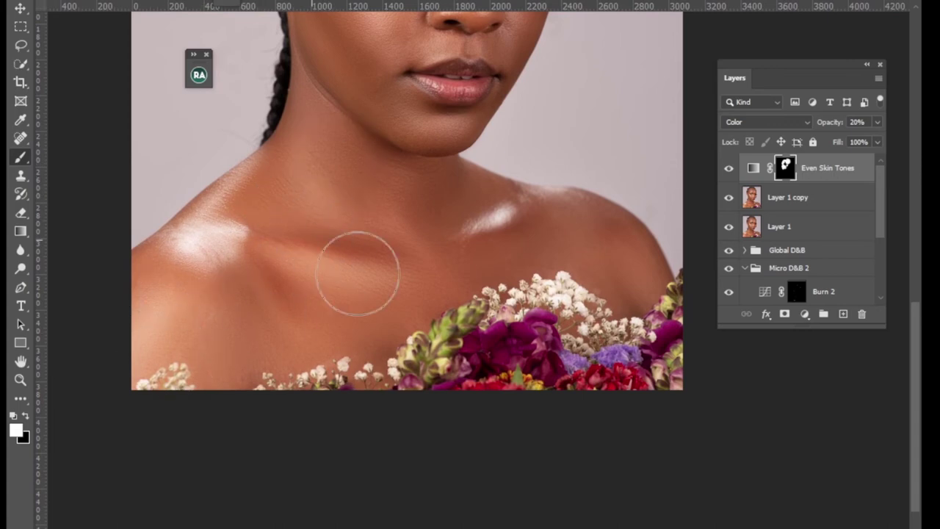
{"action": "mouse_move", "coordinate": [358, 273]}
{"action": "left_mouse_down"}
{"action": "mouse_move", "coordinate": [477, 254]}
{"action": "mouse_move", "coordinate": [420, 272]}
{"action": "mouse_move", "coordinate": [350, 147]}
{"action": "mouse_move", "coordinate": [338, 211]}
{"action": "mouse_move", "coordinate": [277, 257]}
{"action": "mouse_move", "coordinate": [178, 283]}
{"action": "mouse_move", "coordinate": [230, 248]}
{"action": "mouse_move", "coordinate": [308, 302]}
{"action": "left_mouse_up"}
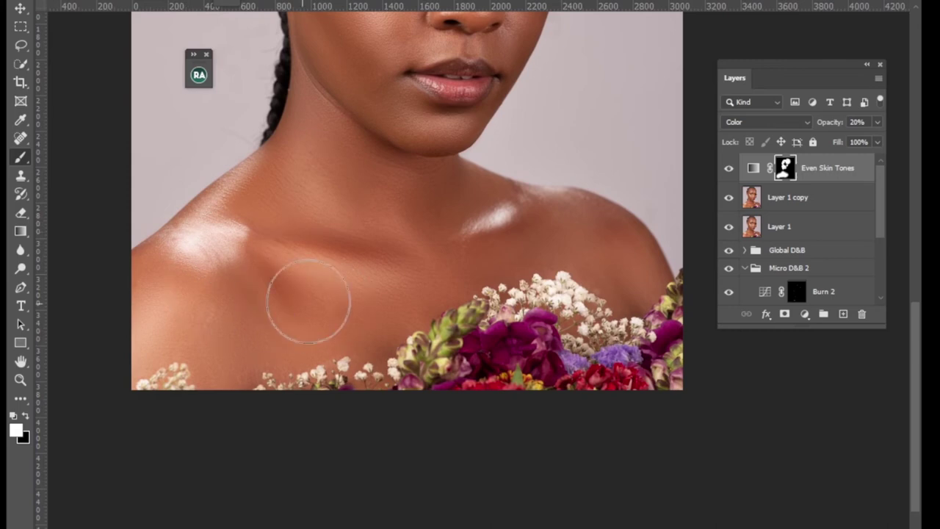
{"action": "key", "text": "bracketleft"}
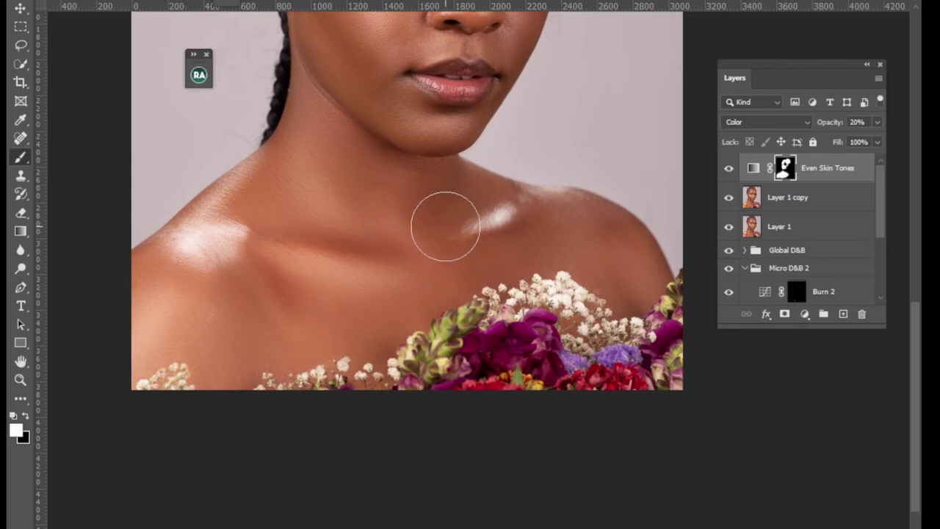
{"action": "key", "text": "bracketleft"}
{"action": "key", "text": "bracketleft"}
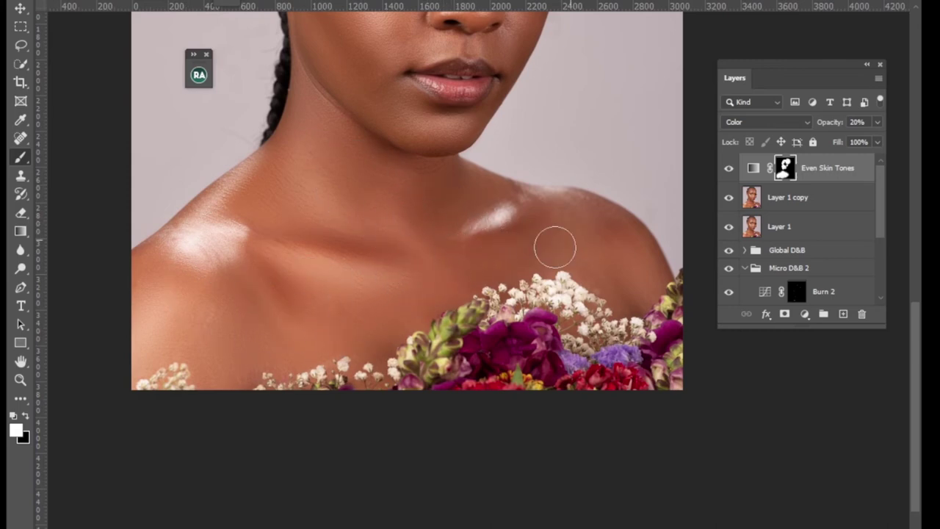
{"action": "mouse_move", "coordinate": [556, 247]}
{"action": "left_mouse_down"}
{"action": "mouse_move", "coordinate": [636, 274]}
{"action": "mouse_move", "coordinate": [578, 216]}
{"action": "mouse_move", "coordinate": [541, 214]}
{"action": "mouse_move", "coordinate": [577, 216]}
{"action": "mouse_move", "coordinate": [558, 224]}
{"action": "mouse_move", "coordinate": [607, 257]}
{"action": "mouse_move", "coordinate": [487, 244]}
{"action": "mouse_move", "coordinate": [470, 217]}
{"action": "mouse_move", "coordinate": [532, 208]}
{"action": "mouse_move", "coordinate": [504, 198]}
{"action": "mouse_move", "coordinate": [470, 239]}
{"action": "mouse_move", "coordinate": [416, 256]}
{"action": "mouse_move", "coordinate": [362, 335]}
{"action": "mouse_move", "coordinate": [276, 396]}
{"action": "mouse_move", "coordinate": [207, 258]}
{"action": "mouse_move", "coordinate": [161, 289]}
{"action": "mouse_move", "coordinate": [313, 132]}
{"action": "mouse_move", "coordinate": [332, 126]}
{"action": "mouse_move", "coordinate": [405, 218]}
{"action": "mouse_move", "coordinate": [456, 244]}
{"action": "mouse_move", "coordinate": [545, 238]}
{"action": "mouse_move", "coordinate": [605, 247]}
{"action": "left_mouse_up"}
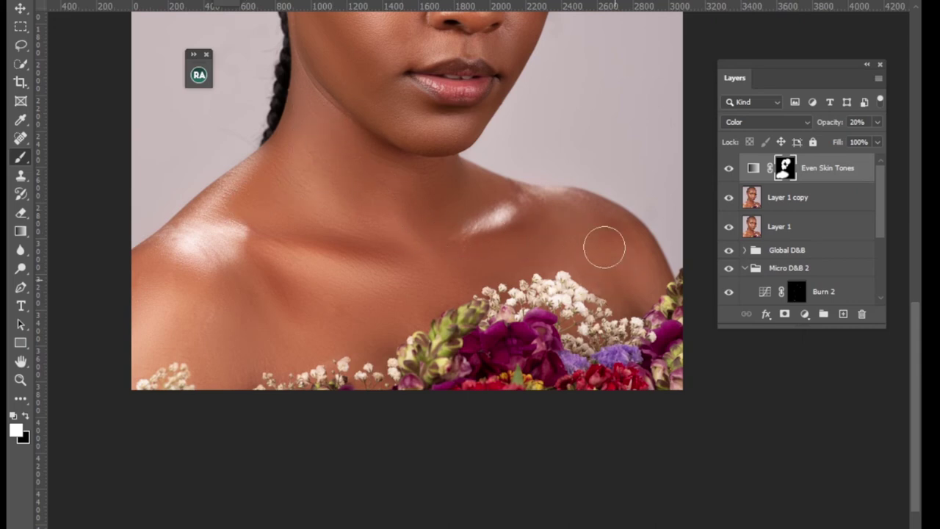
Step: Paint white on the Even Skin Tones mask with a smaller brush around the face, jawline and neck
{"action": "left_click_drag", "start_coordinate": [915, 318], "coordinate": [896, 250]}
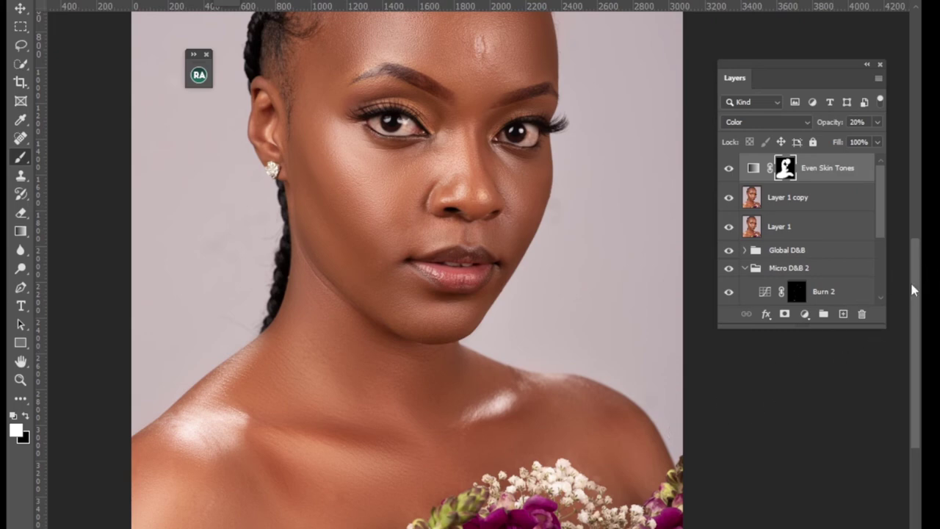
{"action": "left_click_drag", "start_coordinate": [914, 290], "coordinate": [913, 262]}
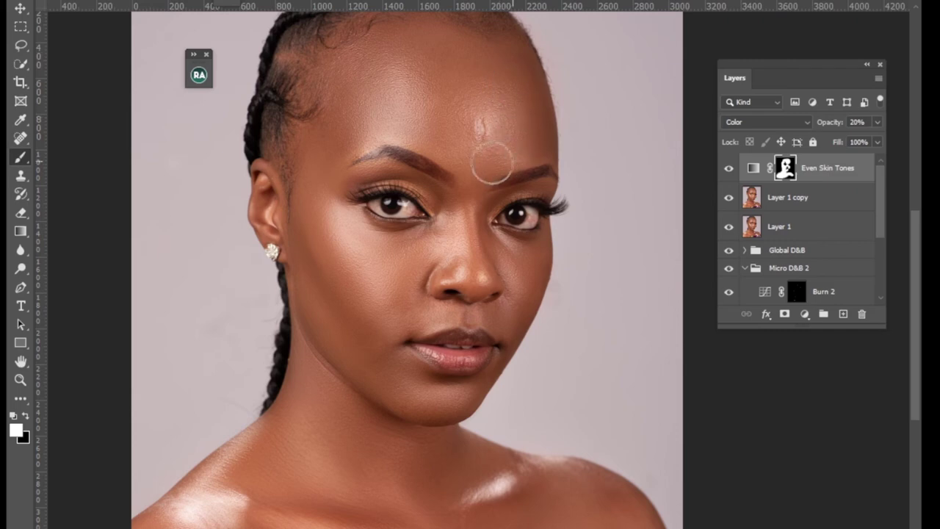
{"action": "key", "text": "bracketleft"}
{"action": "key", "text": "bracketleft"}
{"action": "key", "text": "bracketleft"}
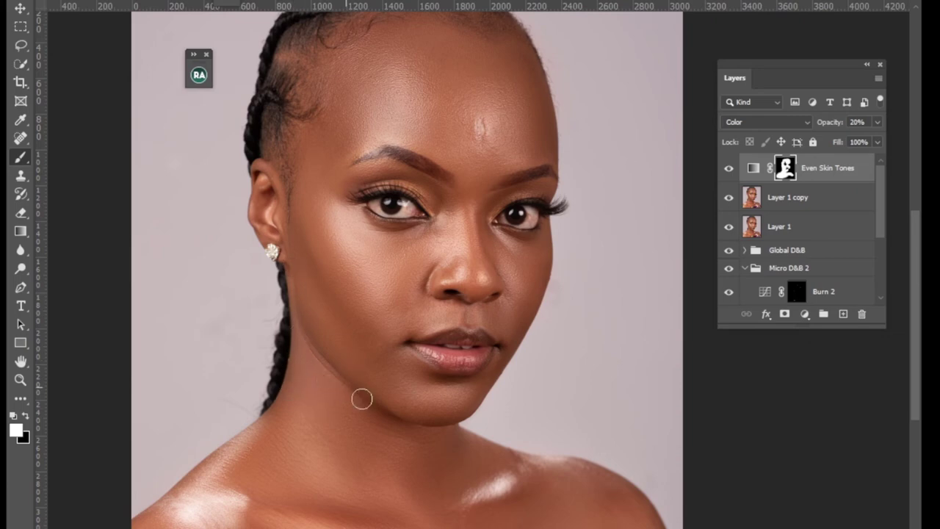
{"action": "scroll", "coordinate": [916, 250], "scroll_direction": "up", "scroll_amount": 3}
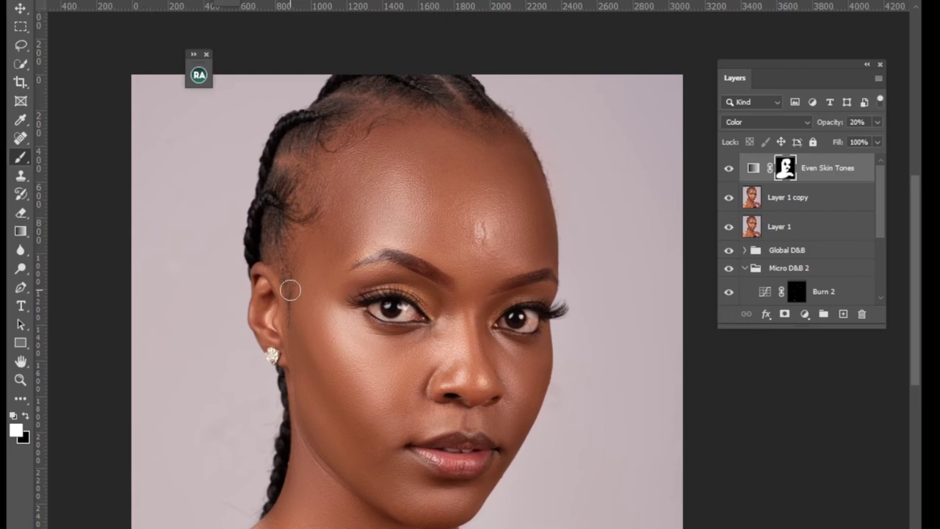
Step: Extend the white paint on the Even Skin Tones mask along the hairline and the temple beside the ear
{"action": "key", "text": "ctrl+minus"}
{"action": "key", "text": "ctrl+minus"}
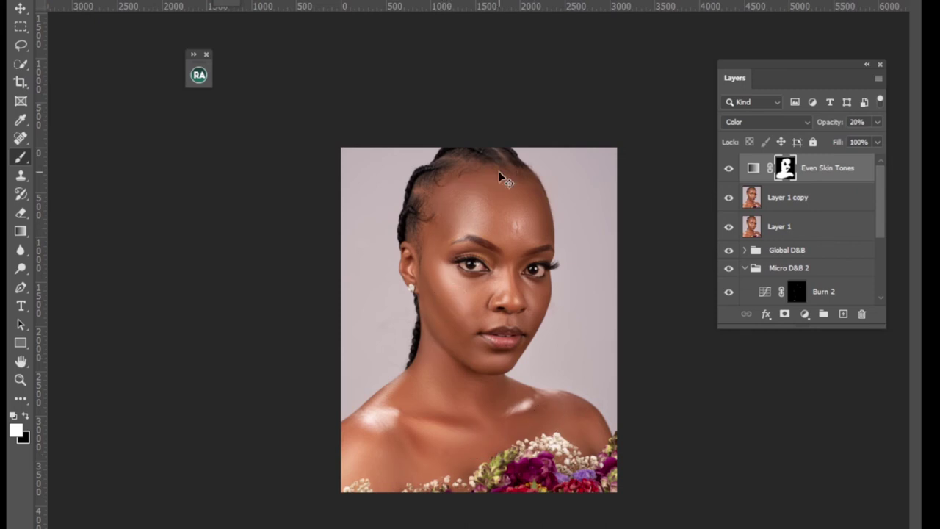
{"action": "key", "text": "ctrl+plus"}
{"action": "key", "text": "ctrl+plus"}
{"action": "scroll", "coordinate": [907, 261], "scroll_direction": "up", "scroll_amount": 3}
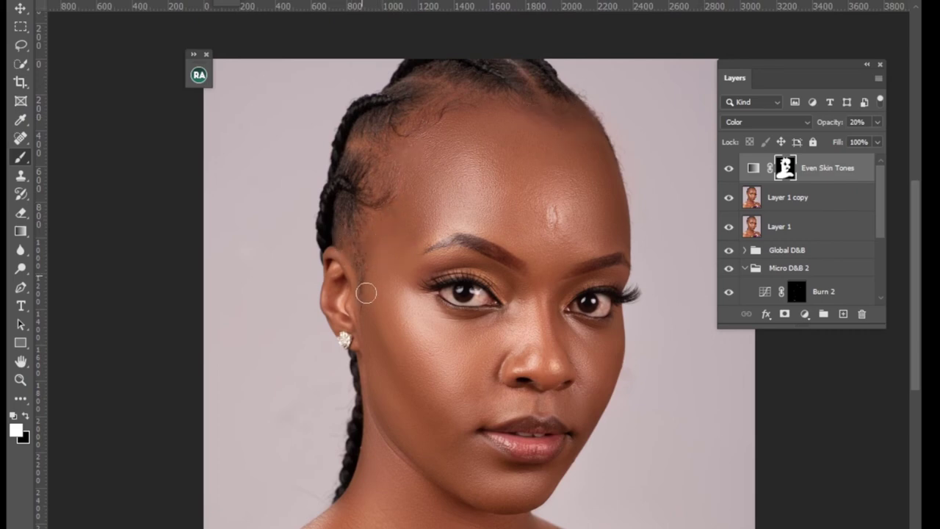
{"action": "key", "text": "ctrl+minus"}
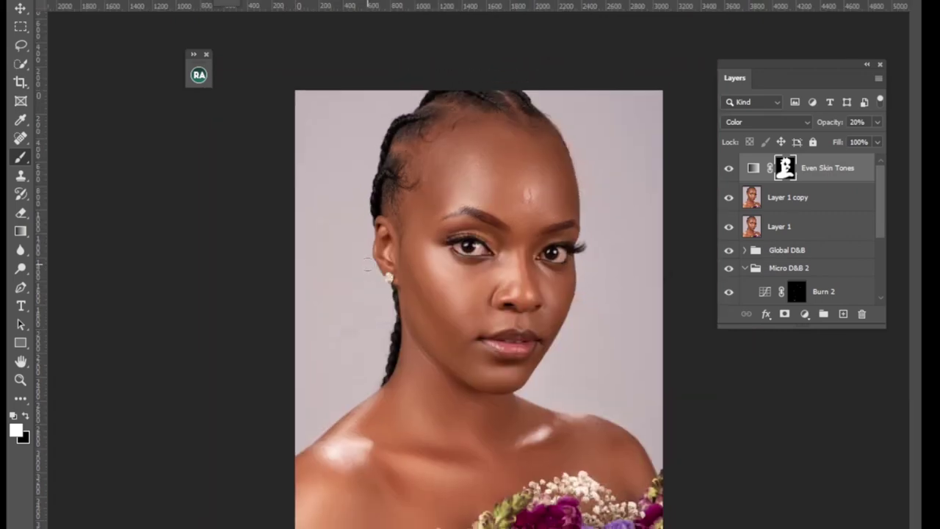
{"action": "key", "text": "ctrl+plus"}
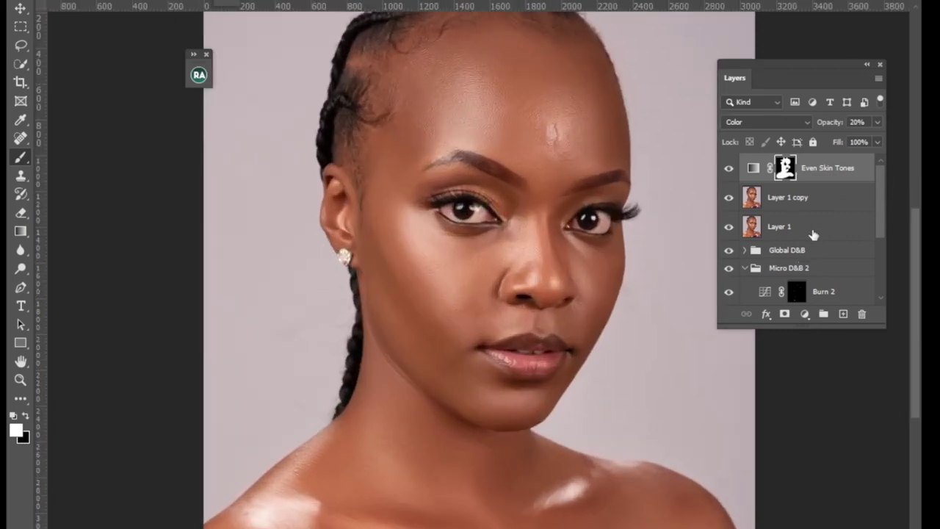
Step: Add a Selective Color adjustment layer and set its Reds to Cyan -9, Yellow +5 and Black +16
{"action": "left_click", "coordinate": [805, 315]}
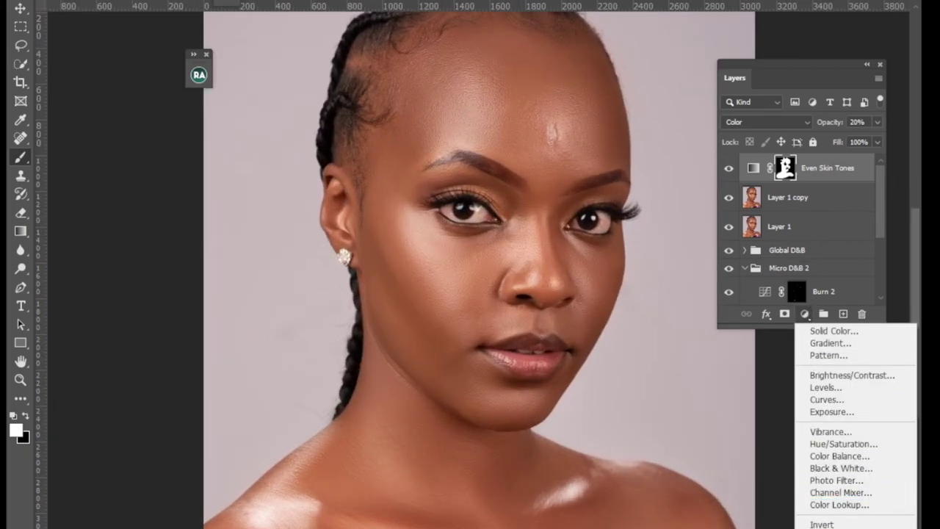
{"action": "left_click", "coordinate": [837, 528]}
{"action": "left_click_drag", "start_coordinate": [294, 156], "coordinate": [327, 11]}
{"action": "left_click", "coordinate": [283, 78]}
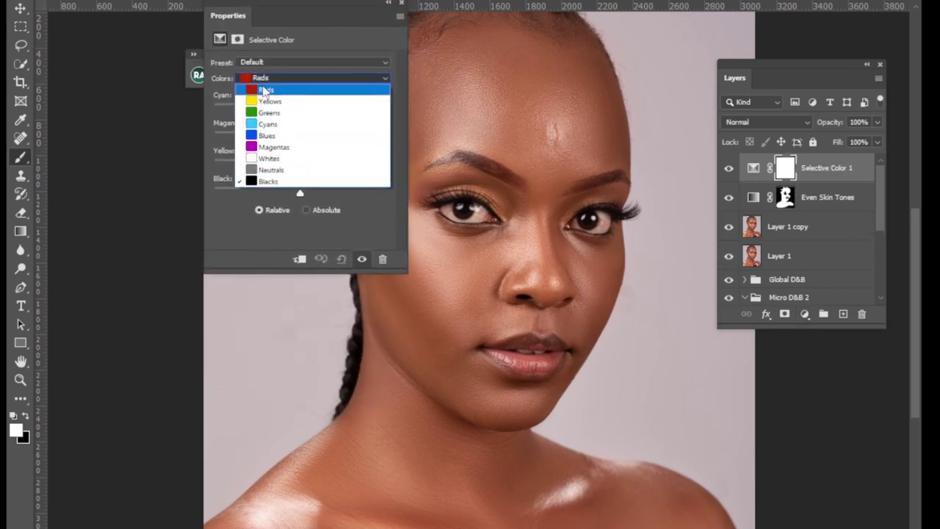
{"action": "left_click", "coordinate": [264, 90]}
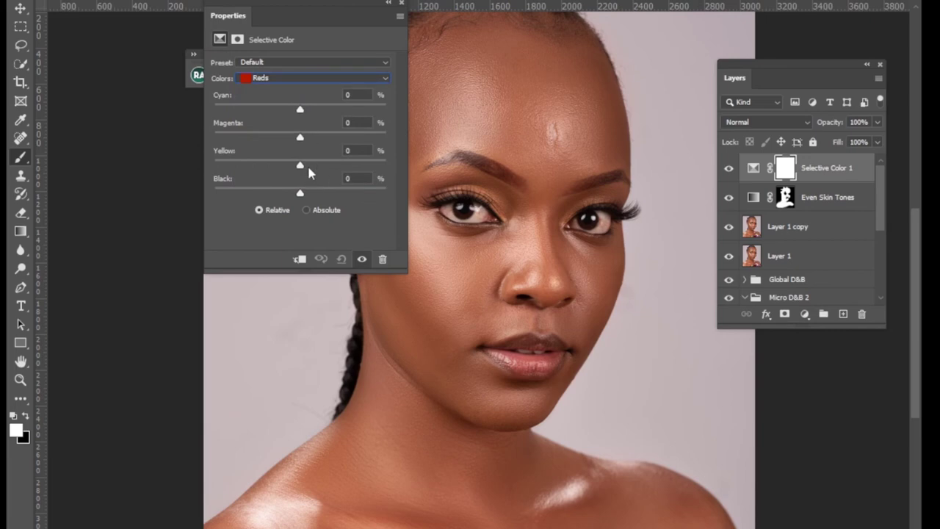
{"action": "left_click_drag", "start_coordinate": [299, 194], "coordinate": [302, 199]}
{"action": "left_click_drag", "start_coordinate": [316, 197], "coordinate": [314, 195]}
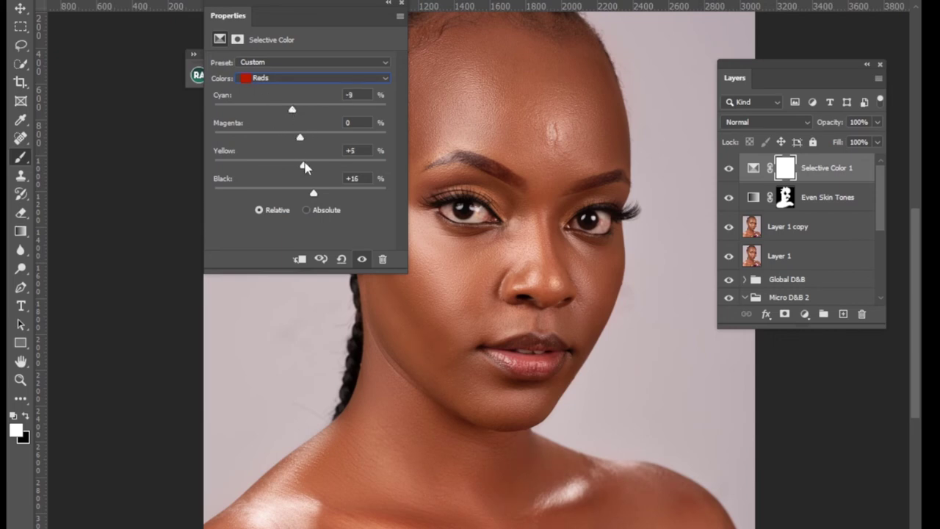
Step: Set the Yellows of the Selective Color adjustment to Cyan -10, Yellow -5 and Black +8
{"action": "left_click", "coordinate": [284, 78]}
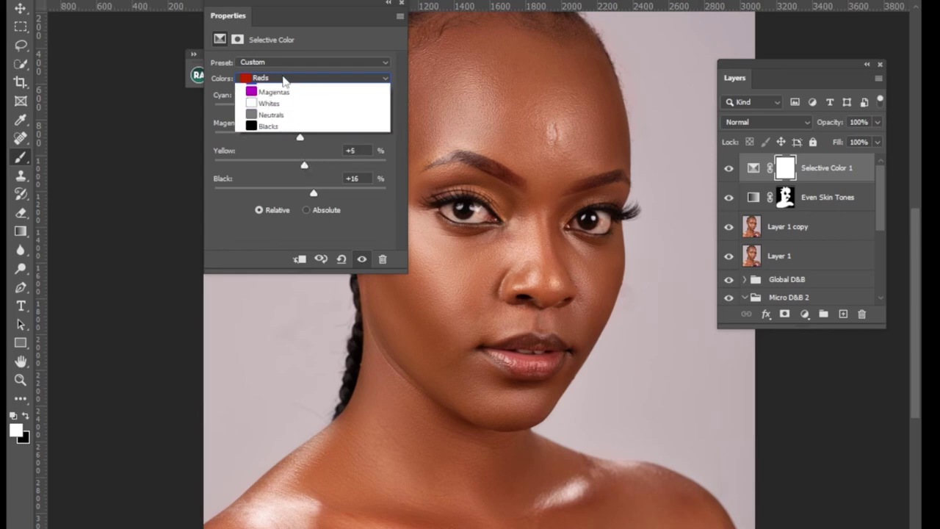
{"action": "left_click", "coordinate": [266, 91]}
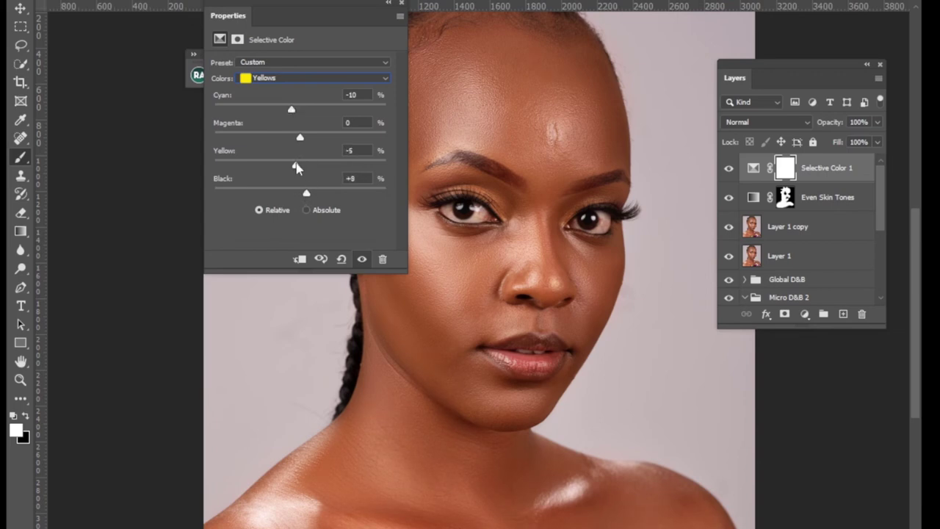
{"action": "left_click", "coordinate": [392, 4]}
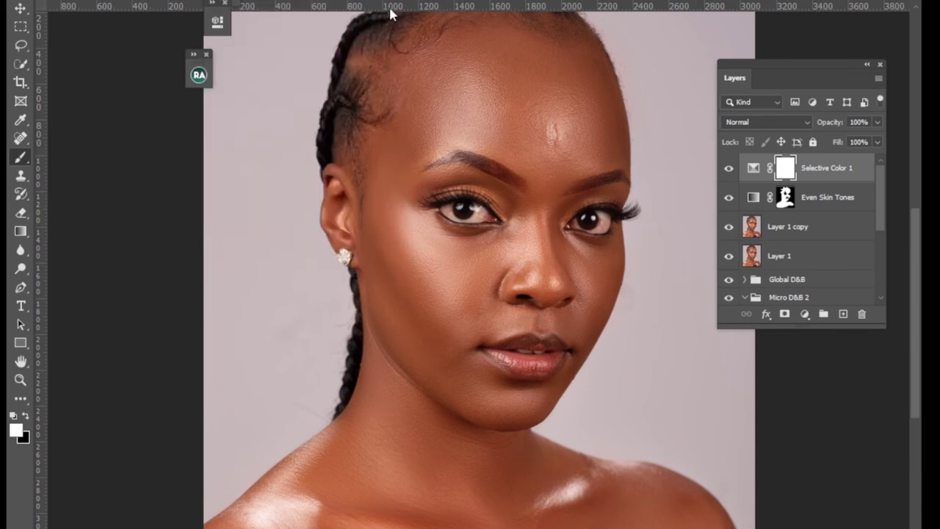
{"action": "scroll", "coordinate": [420, 70], "scroll_direction": "down", "scroll_amount": 2}
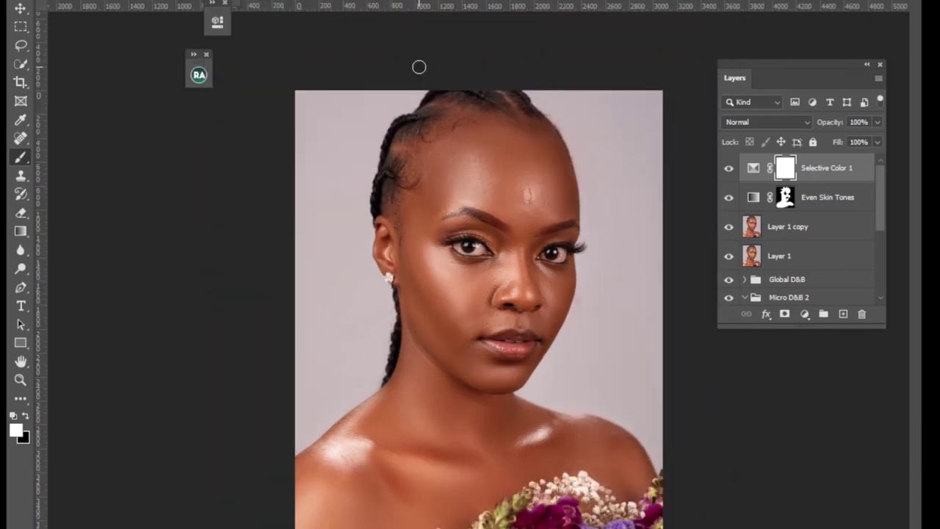
{"action": "scroll", "coordinate": [419, 67], "scroll_direction": "up", "scroll_amount": 2}
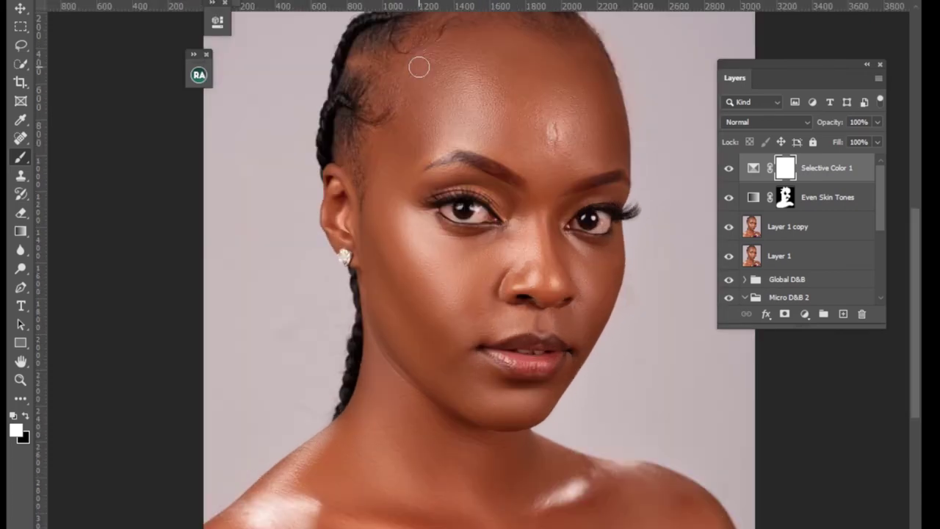
{"action": "scroll", "coordinate": [419, 67], "scroll_direction": "up", "scroll_amount": 2}
{"action": "scroll", "coordinate": [420, 68], "scroll_direction": "down", "scroll_amount": 2}
Step: Add a Photo Filter adjustment layer using Cooling Filter (82) and reduce its density slightly
{"action": "left_click", "coordinate": [805, 314]}
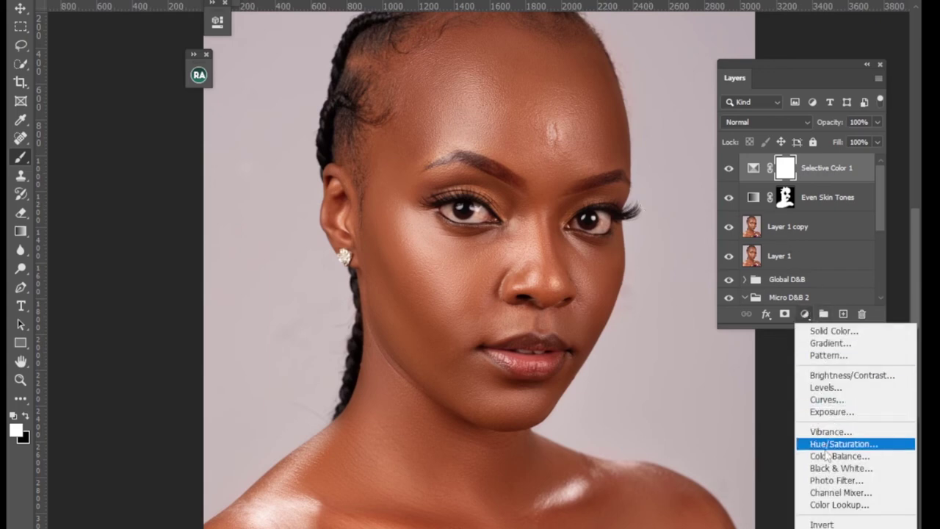
{"action": "left_click", "coordinate": [836, 480]}
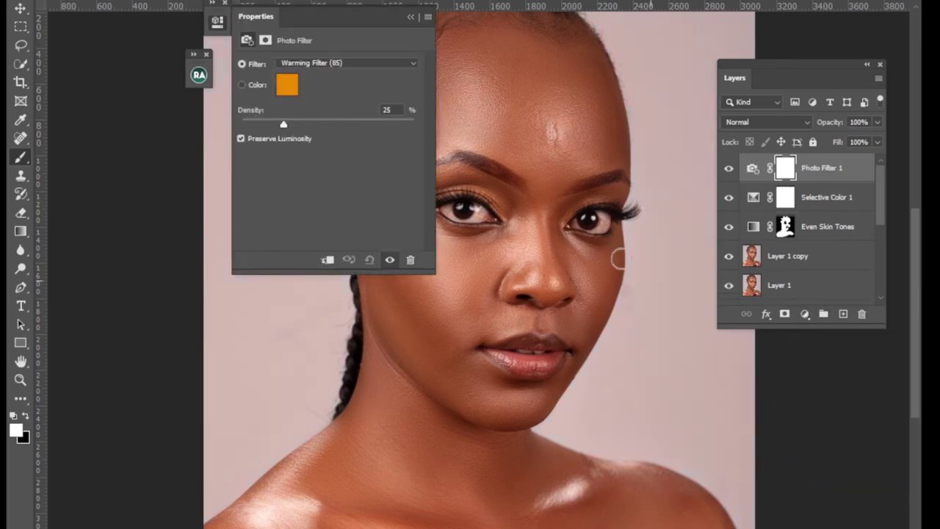
{"action": "left_click", "coordinate": [303, 64]}
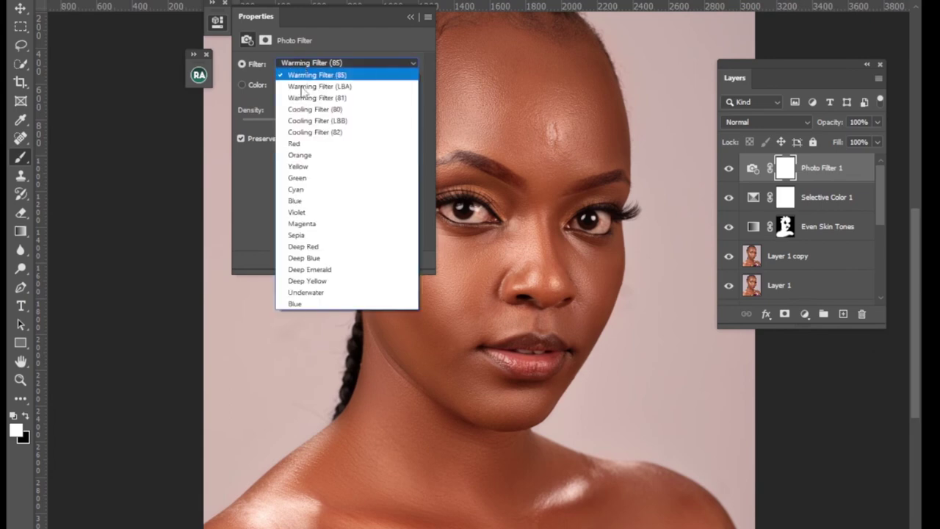
{"action": "left_click", "coordinate": [309, 133]}
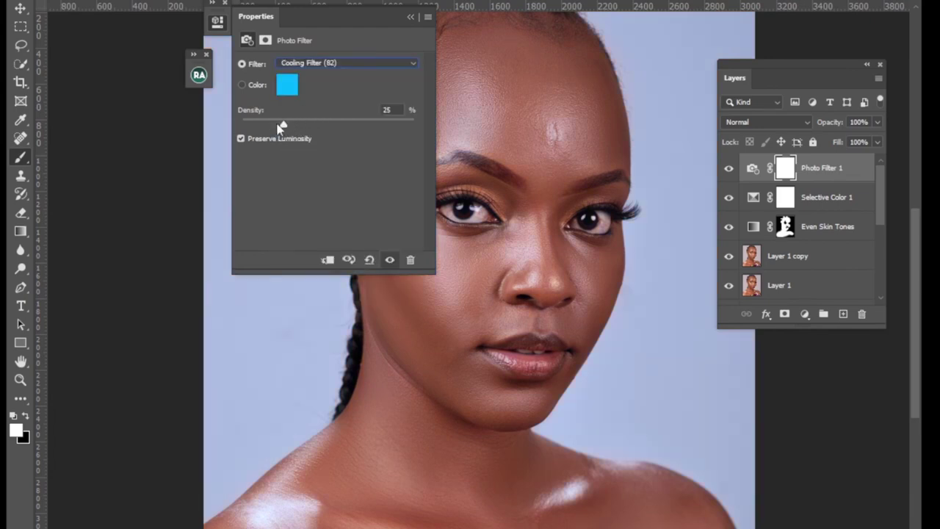
{"action": "left_click_drag", "start_coordinate": [281, 124], "coordinate": [273, 128]}
{"action": "left_click", "coordinate": [411, 16]}
Step: Compare the whole portrait with and without the Photo Filter by toggling the layer's visibility
{"action": "key", "text": "ctrl+minus"}
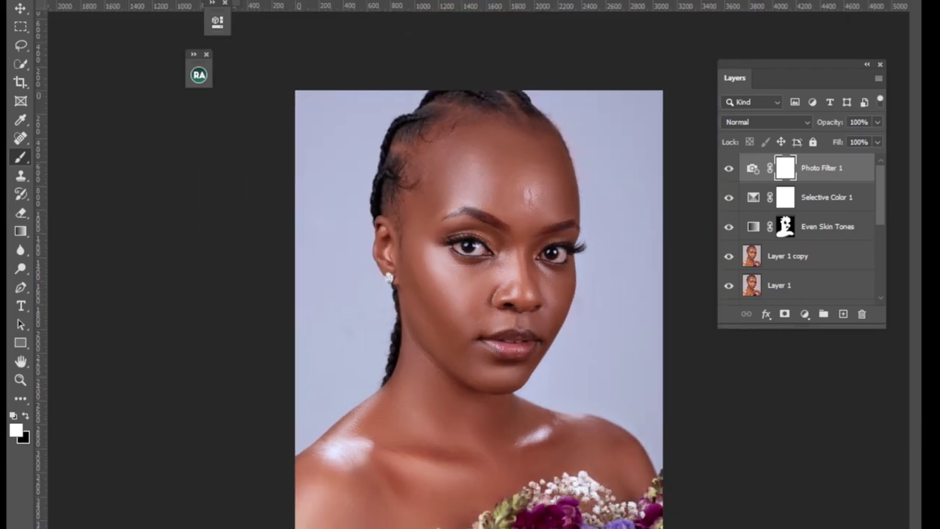
{"action": "left_click", "coordinate": [729, 168]}
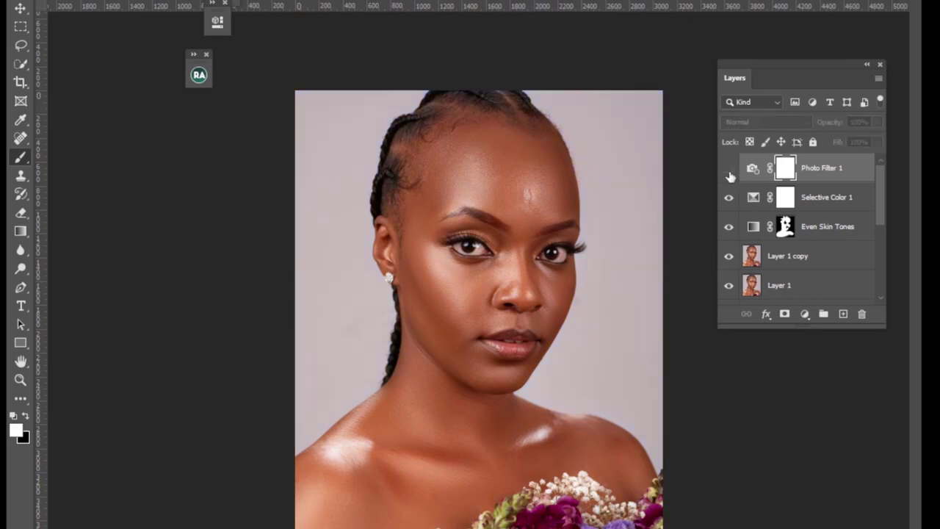
{"action": "left_click", "coordinate": [730, 169]}
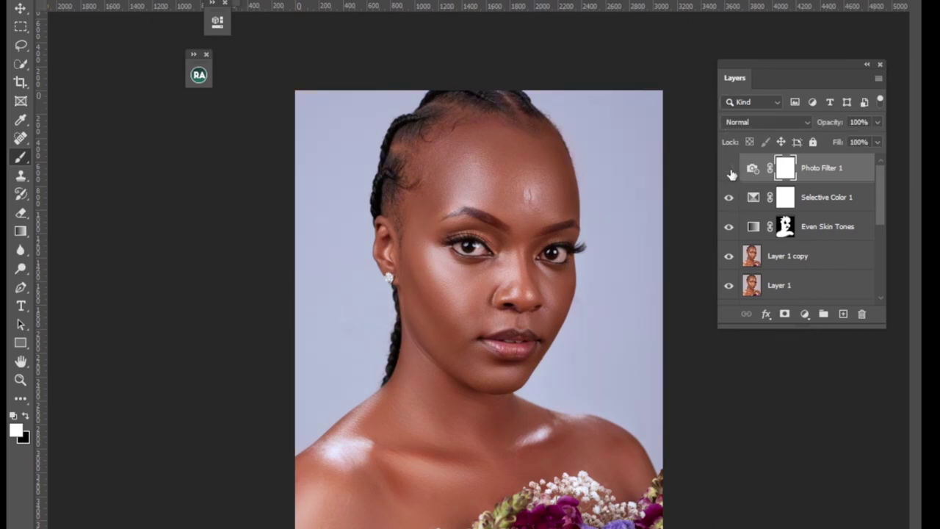
{"action": "left_click", "coordinate": [730, 170]}
{"action": "left_click", "coordinate": [731, 172]}
{"action": "left_click", "coordinate": [728, 169]}
{"action": "left_click", "coordinate": [729, 170]}
{"action": "left_click", "coordinate": [729, 169]}
{"action": "left_click", "coordinate": [729, 169]}
Step: Lower the opacity of the Photo Filter layer to 76%, keeping its mask selected
{"action": "left_click", "coordinate": [876, 125]}
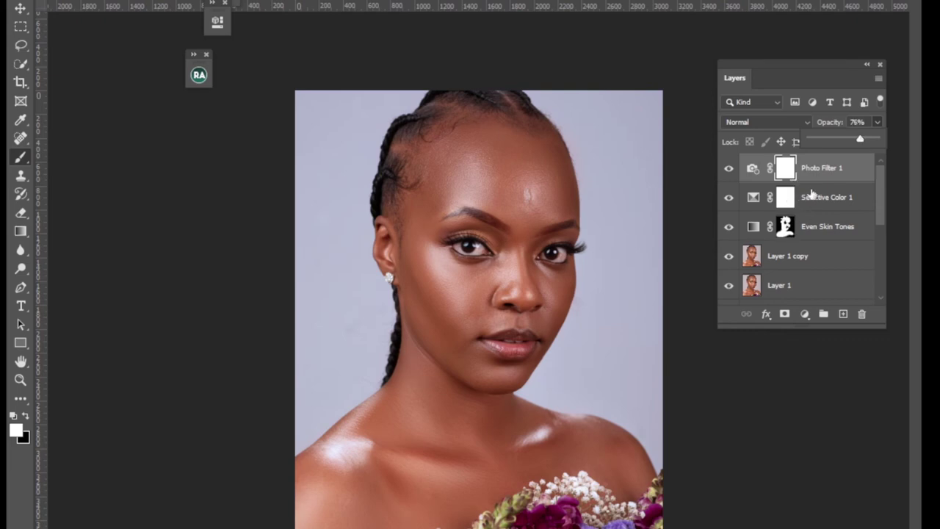
{"action": "left_click", "coordinate": [809, 196]}
{"action": "left_click", "coordinate": [800, 202]}
{"action": "left_click", "coordinate": [788, 173]}
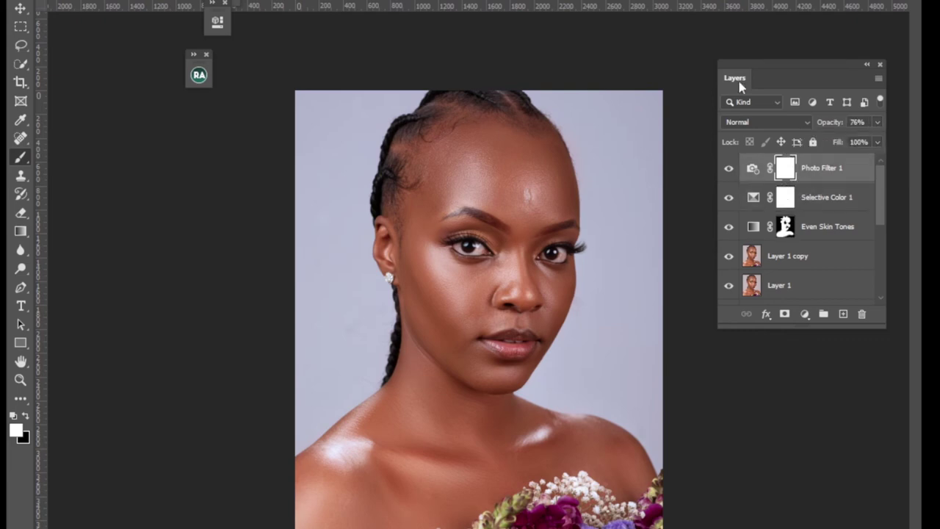
Step: Try painting black with an enlarged brush on the Photo Filter mask around the ear and the background beside it
{"action": "right_click", "coordinate": [20, 158]}
{"action": "left_click", "coordinate": [76, 156]}
{"action": "key", "text": "bracketright"}
{"action": "key", "text": "bracketright"}
{"action": "key", "text": "bracketright"}
{"action": "key", "text": "bracketright"}
{"action": "key", "text": "bracketright"}
{"action": "key", "text": "bracketright"}
{"action": "key", "text": "x"}
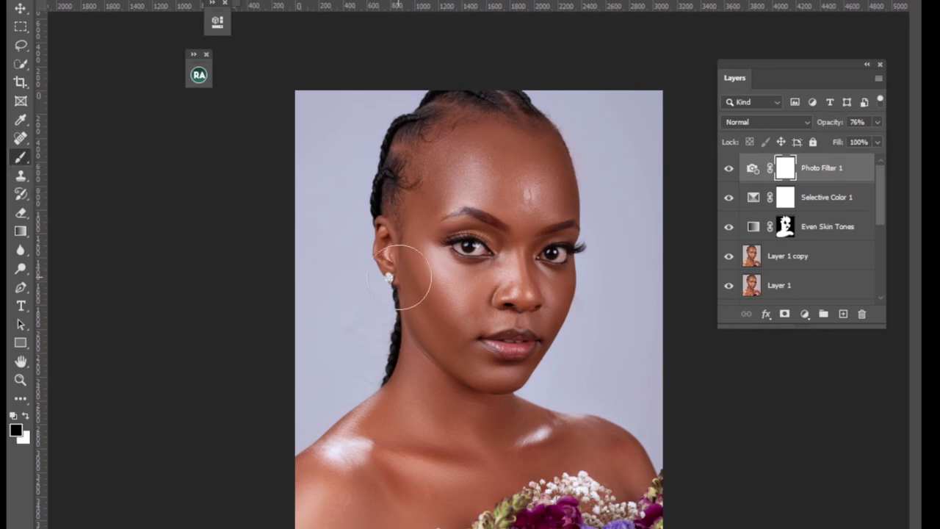
{"action": "mouse_move", "coordinate": [409, 279]}
{"action": "left_mouse_down"}
{"action": "mouse_move", "coordinate": [364, 351]}
{"action": "mouse_move", "coordinate": [299, 394]}
{"action": "mouse_move", "coordinate": [340, 311]}
{"action": "left_mouse_up"}
{"action": "key", "text": "ctrl+z"}
Step: Check the effect of the Photo Filter at reduced opacity by hiding and showing its layer
{"action": "left_click", "coordinate": [729, 169]}
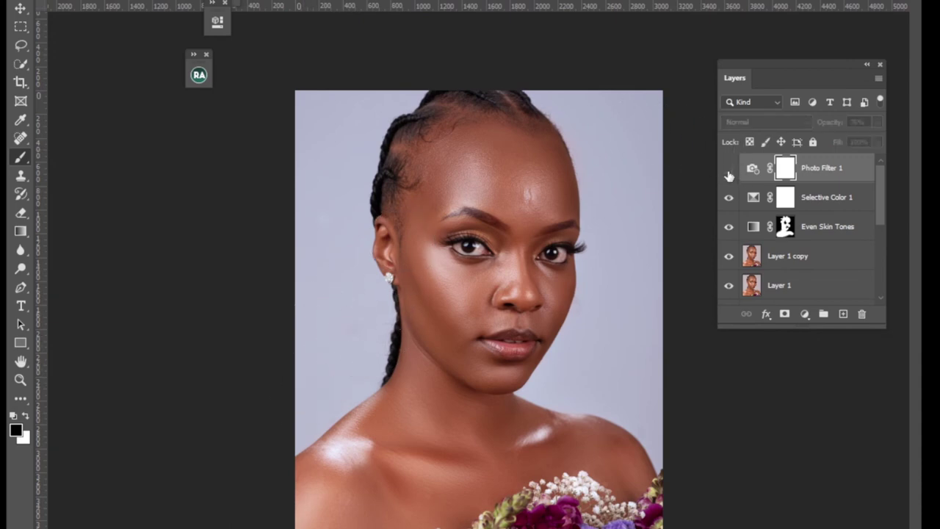
{"action": "left_click", "coordinate": [731, 167]}
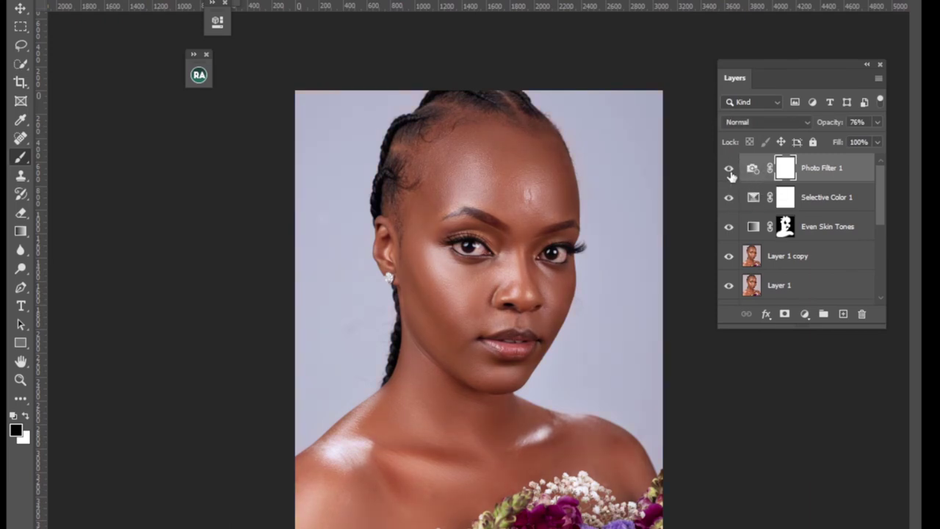
{"action": "left_click", "coordinate": [731, 174]}
{"action": "left_click", "coordinate": [730, 171]}
{"action": "left_click", "coordinate": [818, 199]}
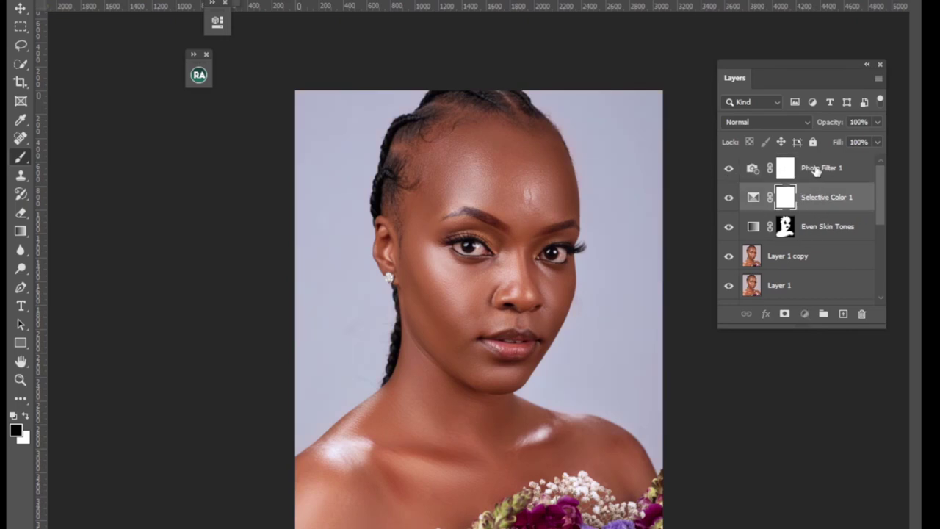
{"action": "left_click", "coordinate": [813, 172]}
{"action": "left_click", "coordinate": [808, 183]}
{"action": "left_click", "coordinate": [812, 180]}
{"action": "left_click", "coordinate": [811, 197]}
Step: Stamp all visible layers into a new layer above Photo Filter 1 and duplicate the stamped layer
{"action": "left_click", "coordinate": [808, 169]}
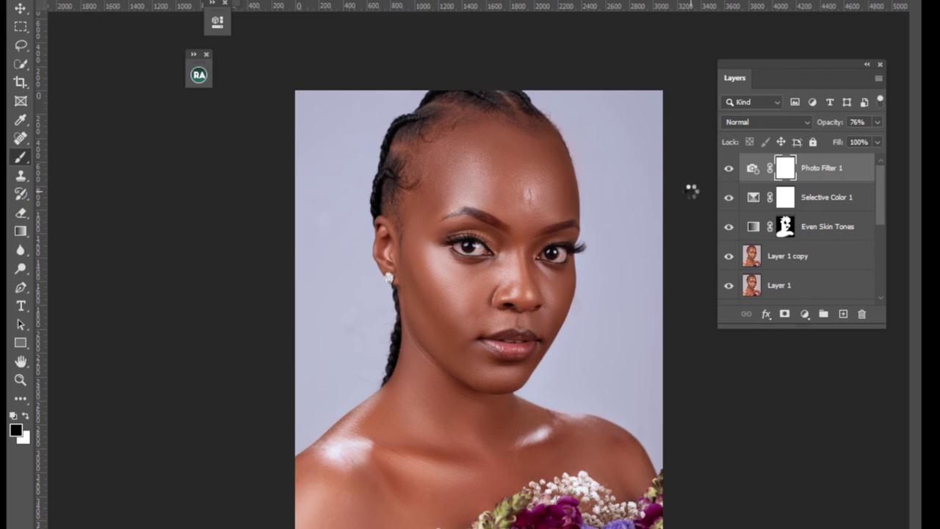
{"action": "key", "text": "ctrl+shift+alt+n"}
{"action": "key", "text": "x"}
{"action": "key", "text": "ctrl+shift+alt+e"}
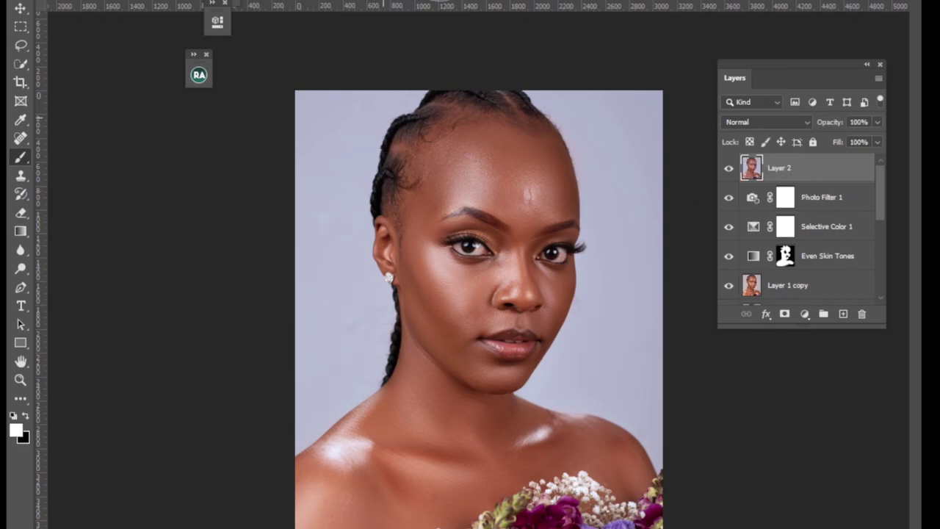
{"action": "key", "text": "ctrl+j"}
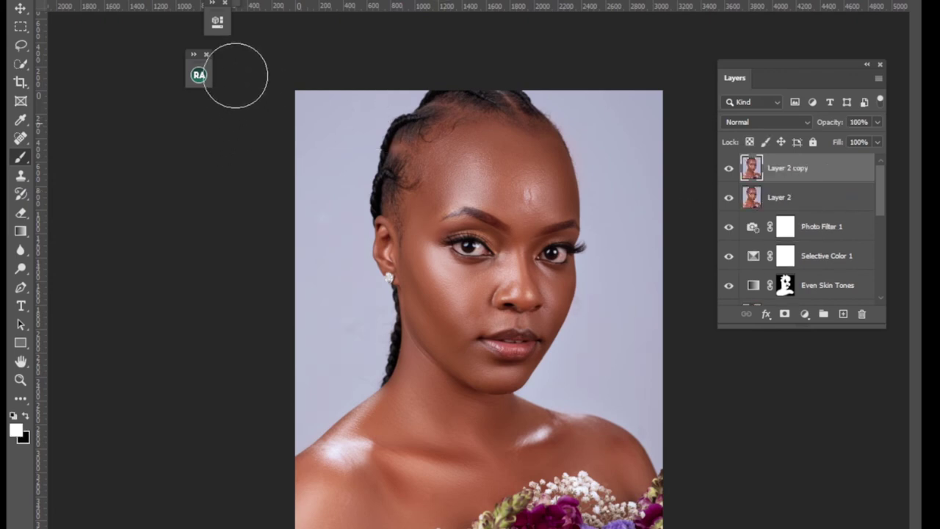
Step: Select the backdrop with Color Range by sampling the light background colour beside the head
{"action": "key", "text": "alt+s"}
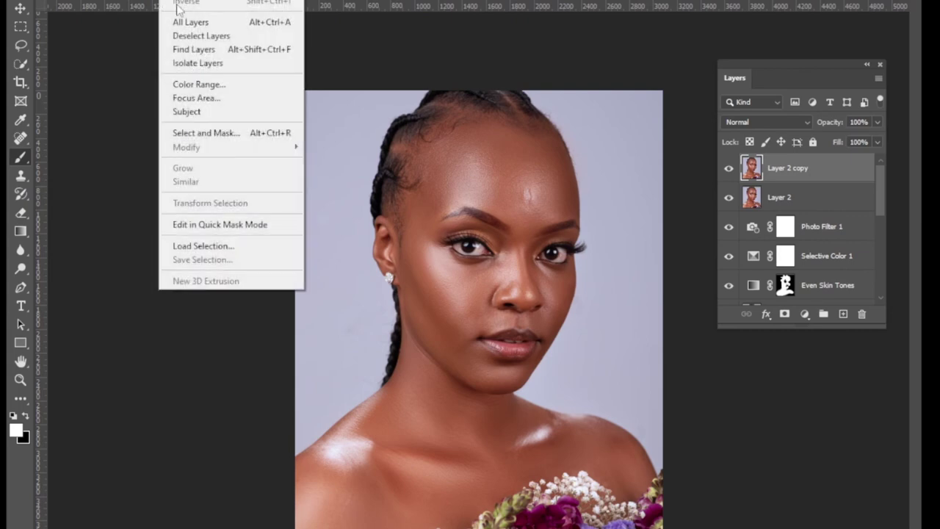
{"action": "left_click", "coordinate": [185, 85]}
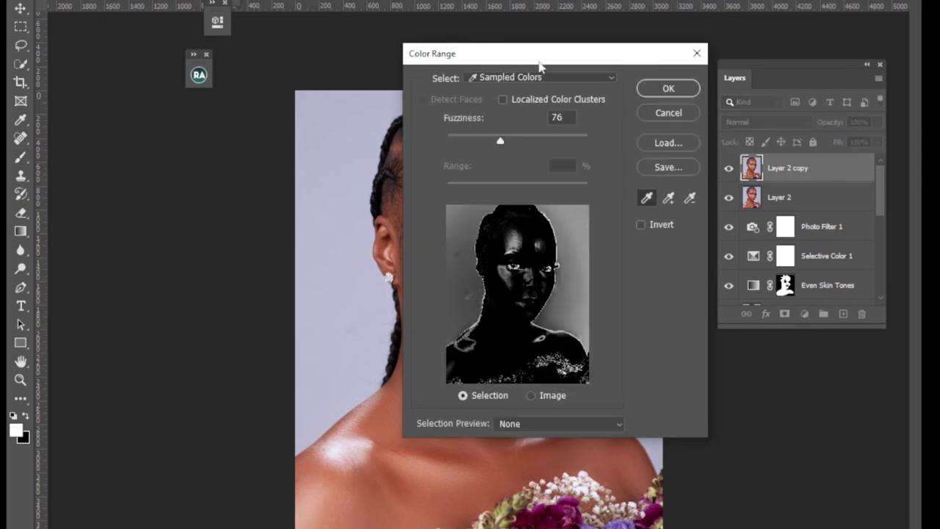
{"action": "left_click_drag", "start_coordinate": [550, 57], "coordinate": [613, 116]}
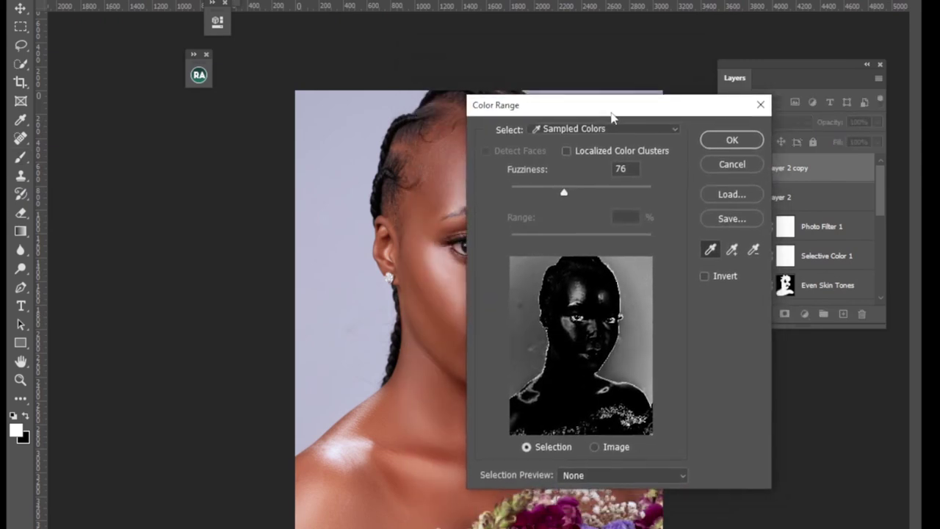
{"action": "left_click", "coordinate": [339, 175]}
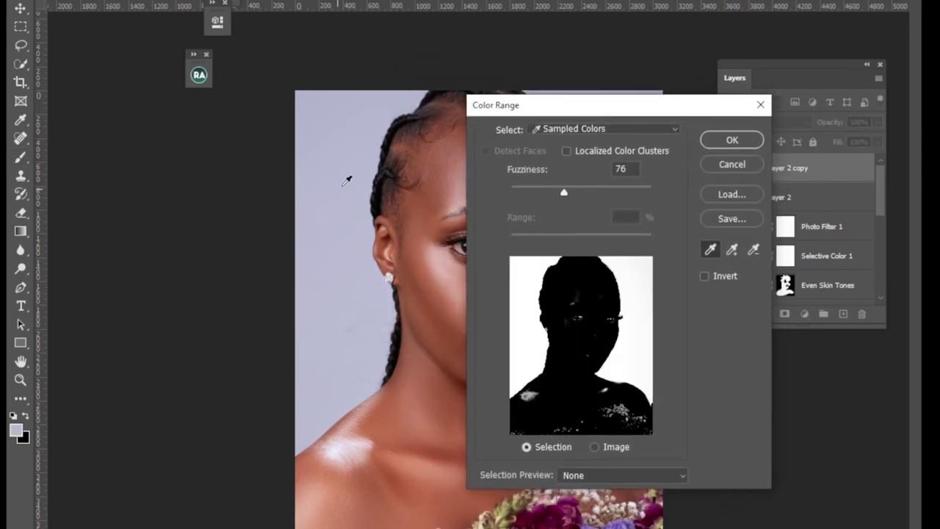
{"action": "left_click_drag", "start_coordinate": [638, 115], "coordinate": [379, 132]}
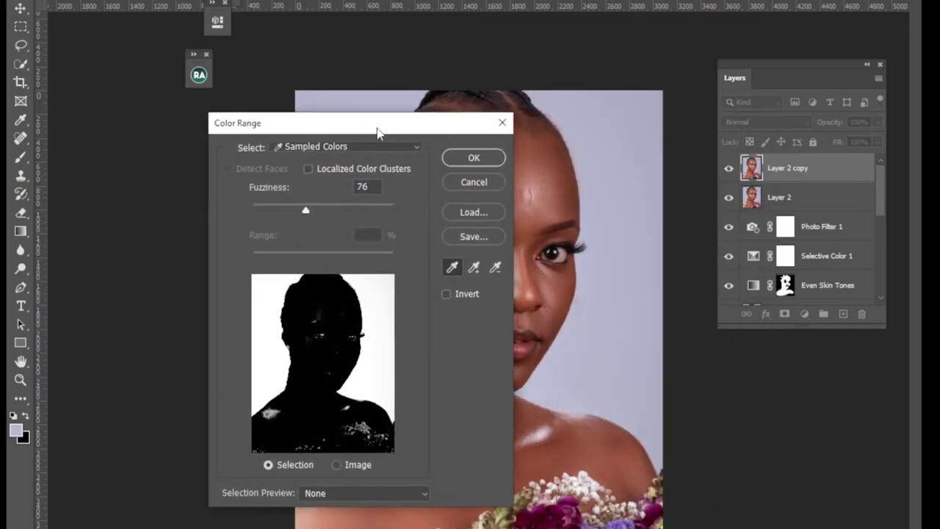
{"action": "left_click", "coordinate": [476, 157]}
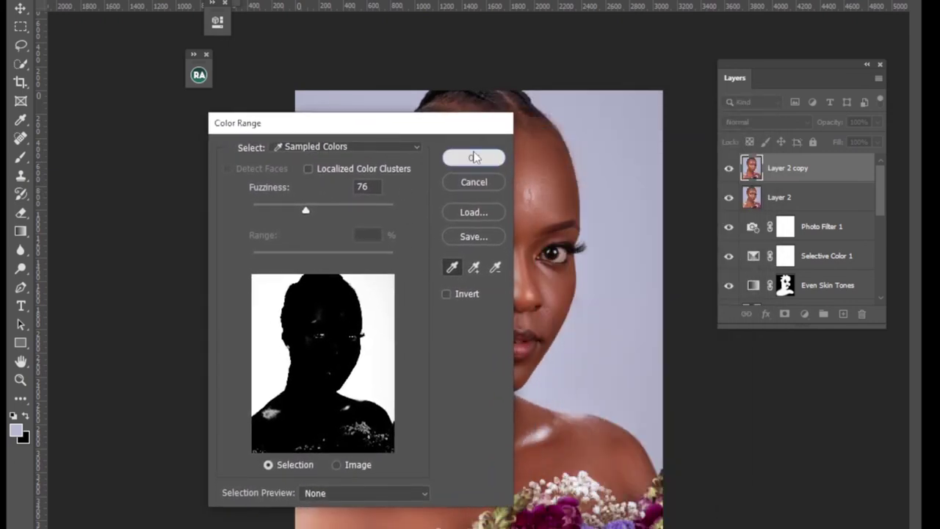
Step: Add a Brightness/Contrast adjustment masked to the selected backdrop and set its brightness to -44
{"action": "left_click", "coordinate": [806, 314]}
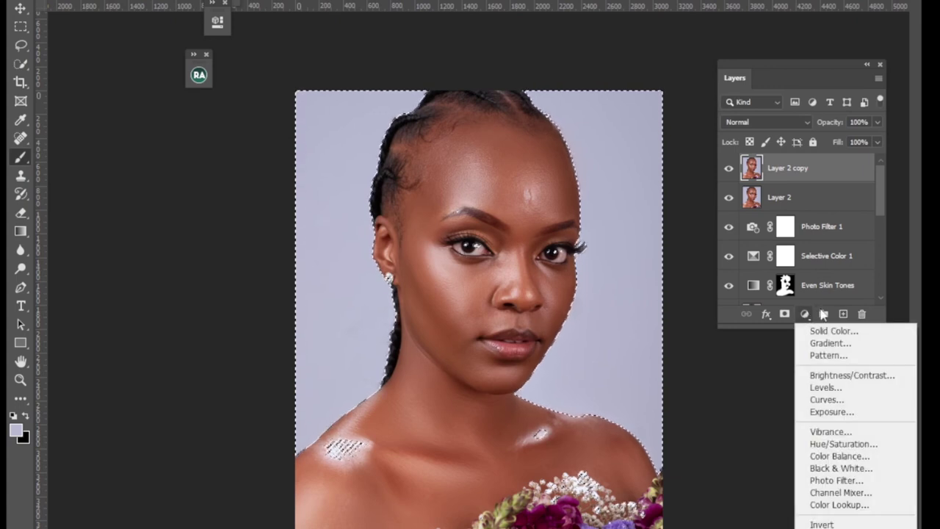
{"action": "left_click", "coordinate": [822, 377]}
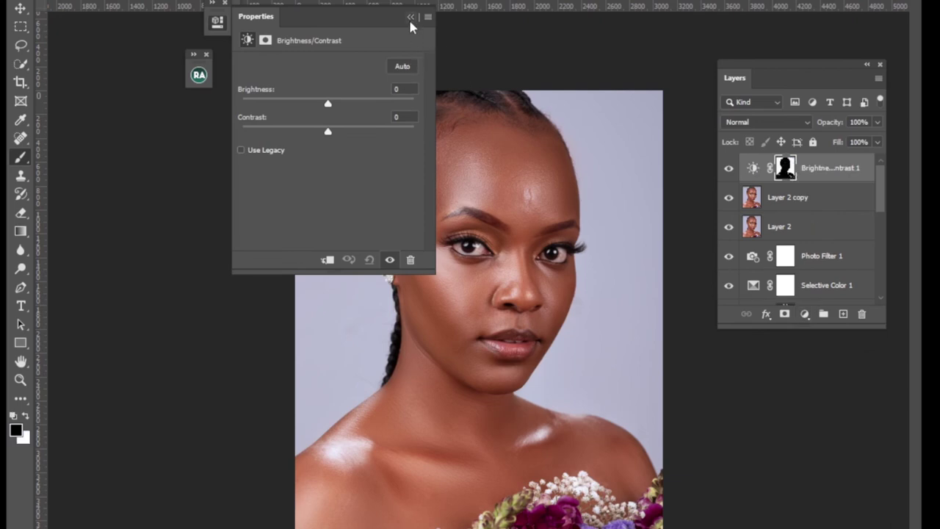
{"action": "left_click", "coordinate": [410, 17]}
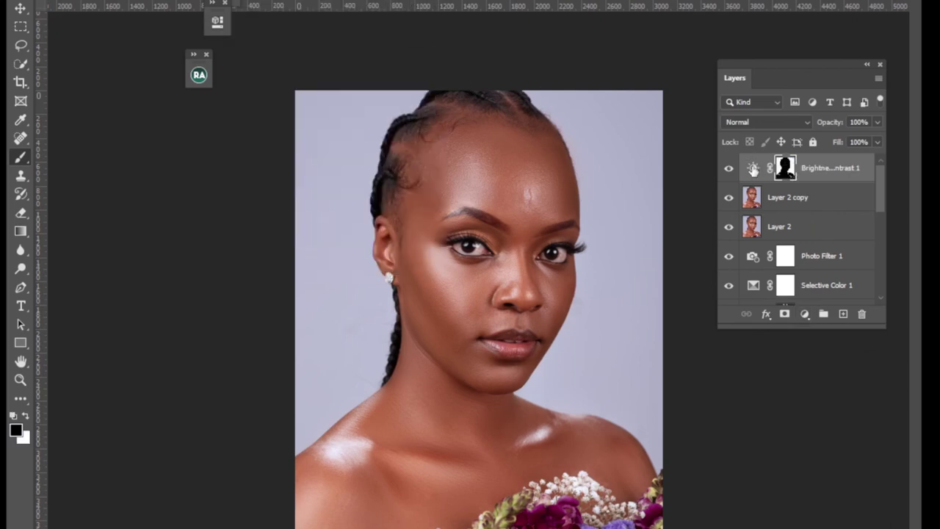
{"action": "double_click", "coordinate": [753, 170]}
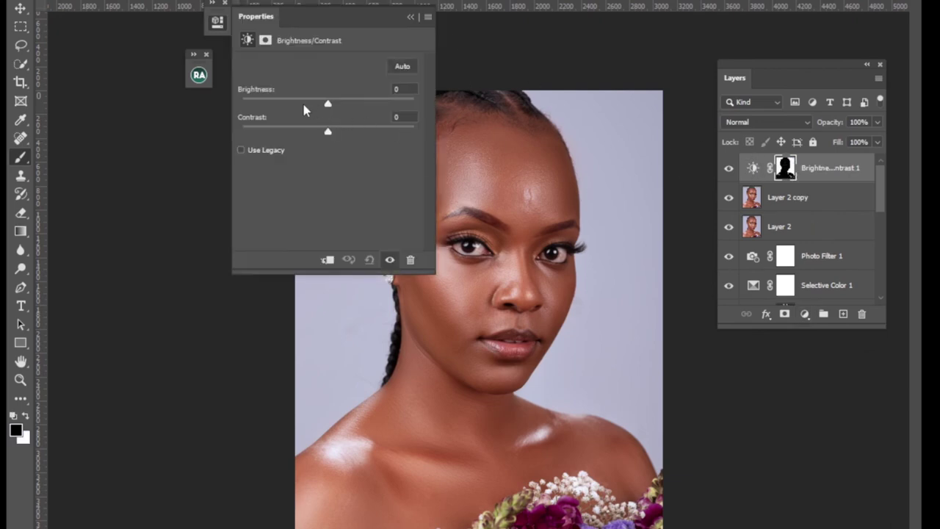
{"action": "mouse_move", "coordinate": [304, 106]}
{"action": "left_mouse_down"}
{"action": "mouse_move", "coordinate": [284, 112]}
{"action": "mouse_move", "coordinate": [292, 113]}
{"action": "left_mouse_up"}
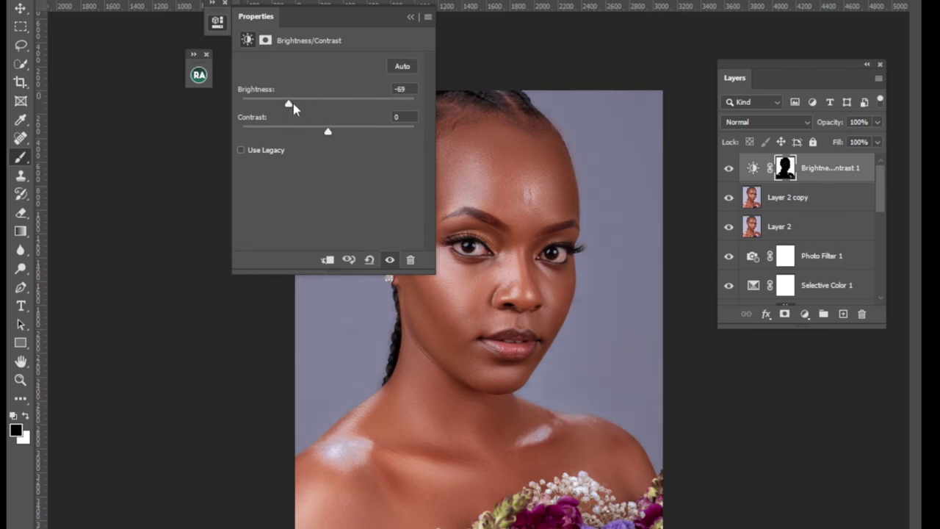
{"action": "left_click_drag", "start_coordinate": [293, 108], "coordinate": [304, 108]}
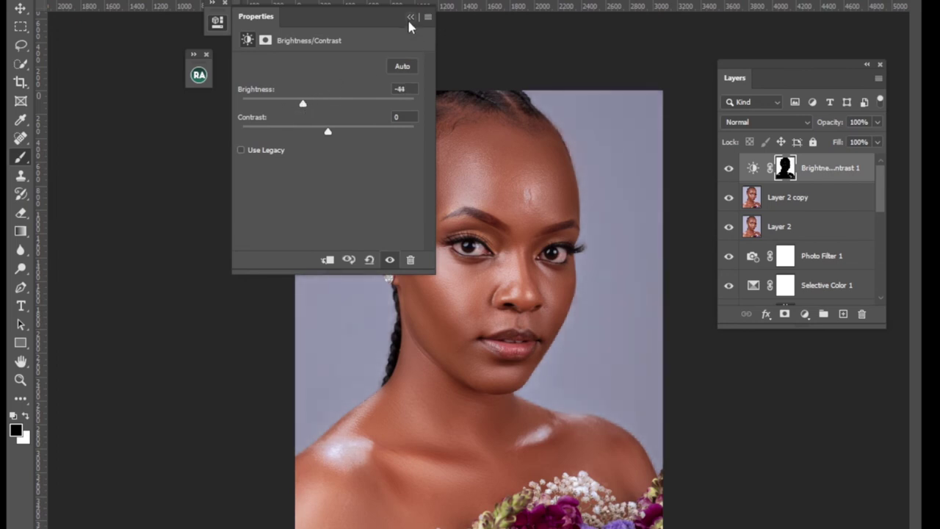
{"action": "left_click", "coordinate": [411, 17]}
Step: Add a Hue/Saturation adjustment layer and replace its mask with a copy of the Brightness/Contrast mask
{"action": "left_click", "coordinate": [806, 314]}
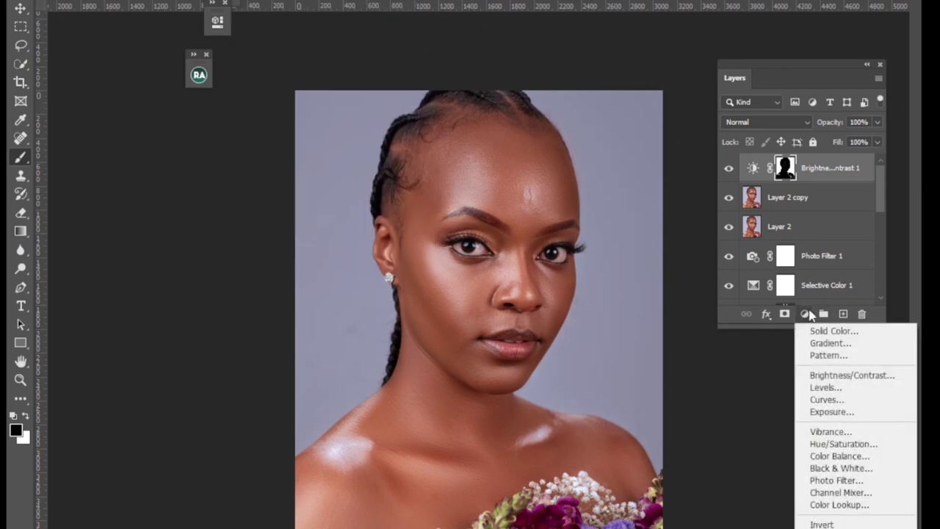
{"action": "left_click", "coordinate": [820, 443]}
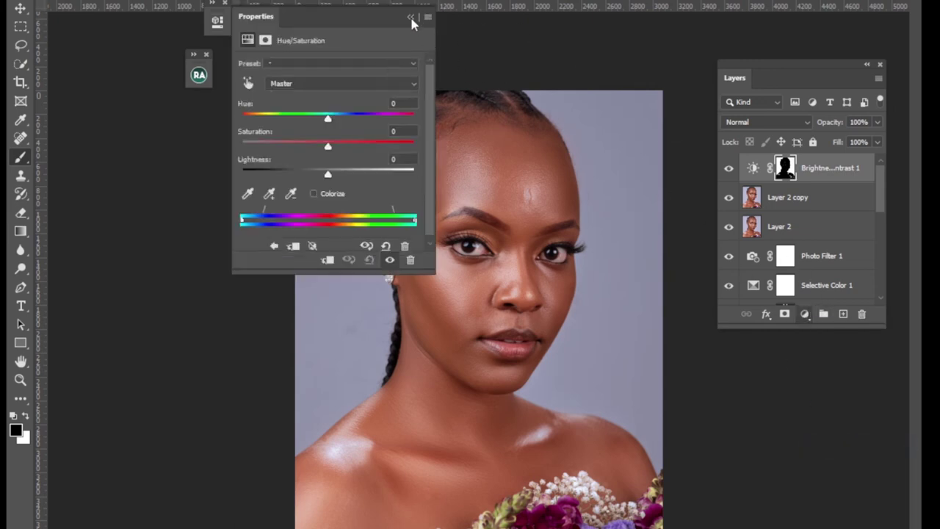
{"action": "left_click", "coordinate": [411, 18]}
{"action": "left_click", "coordinate": [793, 199]}
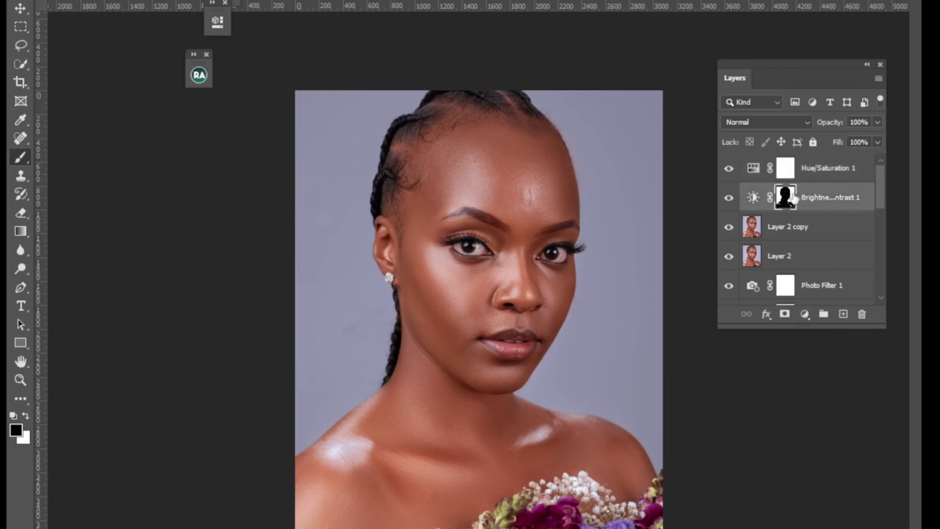
{"action": "left_click_drag", "start_coordinate": [797, 197], "coordinate": [784, 168]}
{"action": "left_click", "coordinate": [398, 205]}
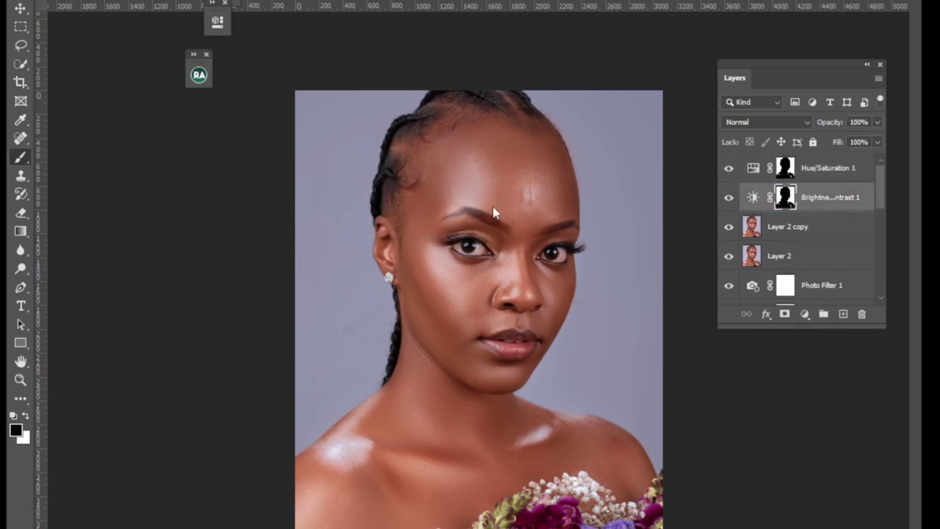
Step: Set the backdrop's Hue/Saturation to hue -7 and saturation -64, and raise the sampled Blues' saturation to +8
{"action": "left_click", "coordinate": [755, 171]}
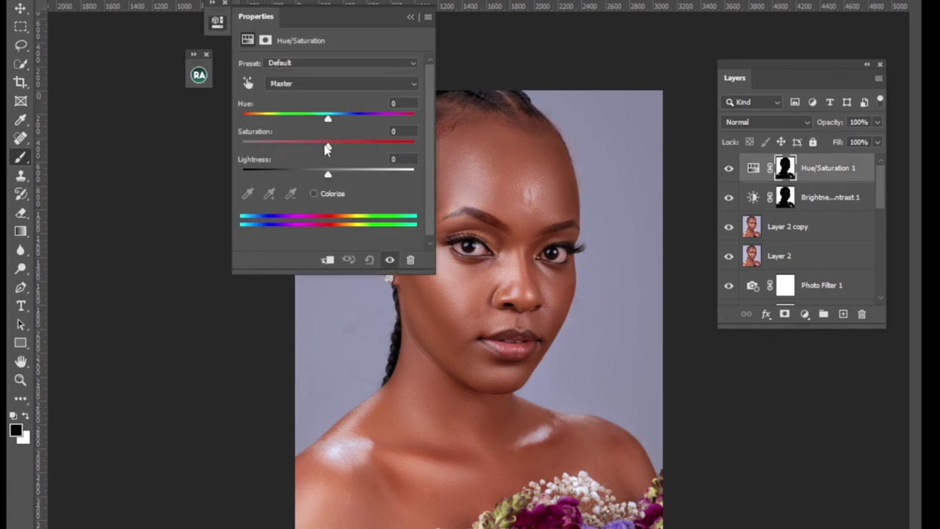
{"action": "left_click_drag", "start_coordinate": [328, 149], "coordinate": [274, 160]}
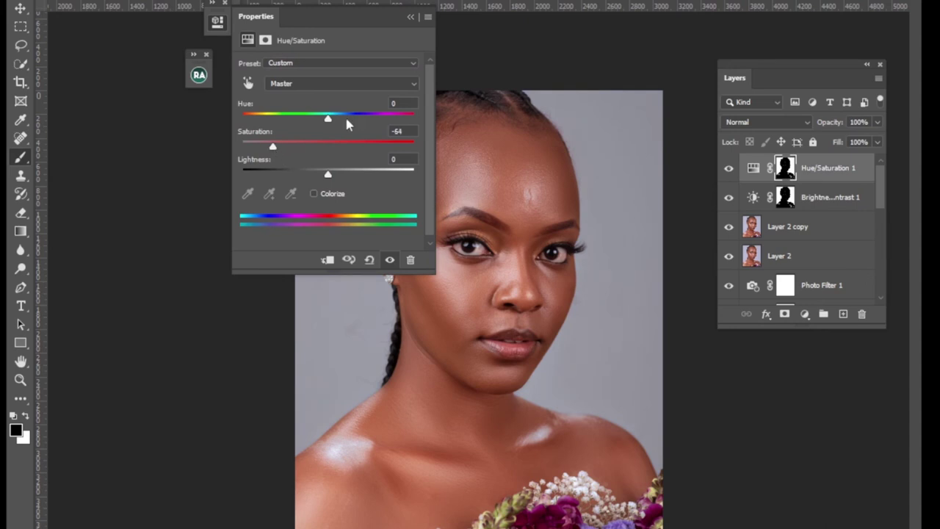
{"action": "mouse_move", "coordinate": [331, 122]}
{"action": "left_mouse_down"}
{"action": "mouse_move", "coordinate": [338, 118]}
{"action": "mouse_move", "coordinate": [308, 130]}
{"action": "mouse_move", "coordinate": [322, 122]}
{"action": "left_mouse_up"}
{"action": "left_click", "coordinate": [249, 83]}
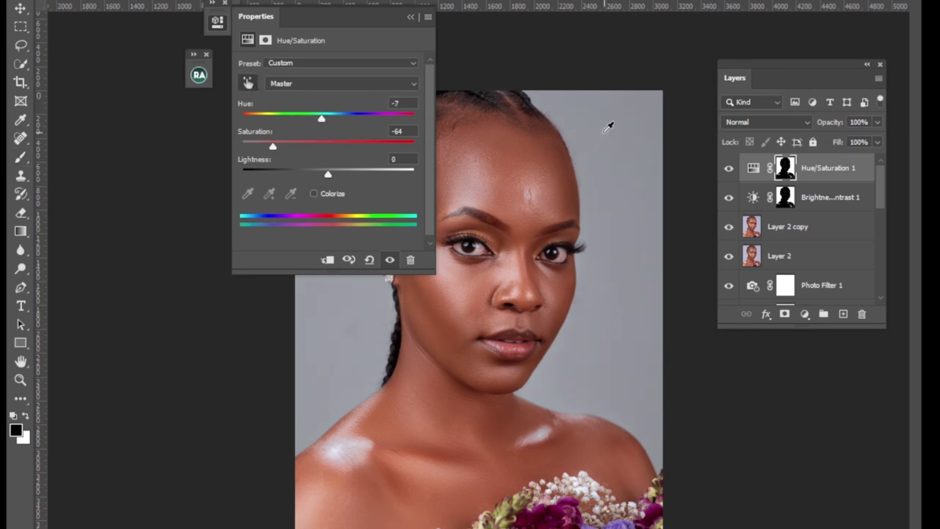
{"action": "mouse_move", "coordinate": [609, 126]}
{"action": "left_mouse_down"}
{"action": "mouse_move", "coordinate": [589, 137]}
{"action": "mouse_move", "coordinate": [611, 124]}
{"action": "left_mouse_up"}
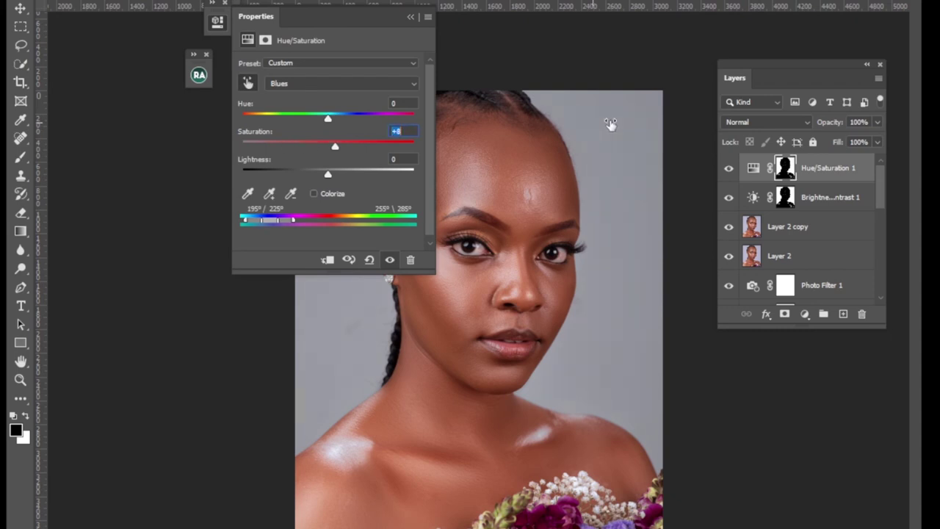
{"action": "left_click", "coordinate": [410, 17]}
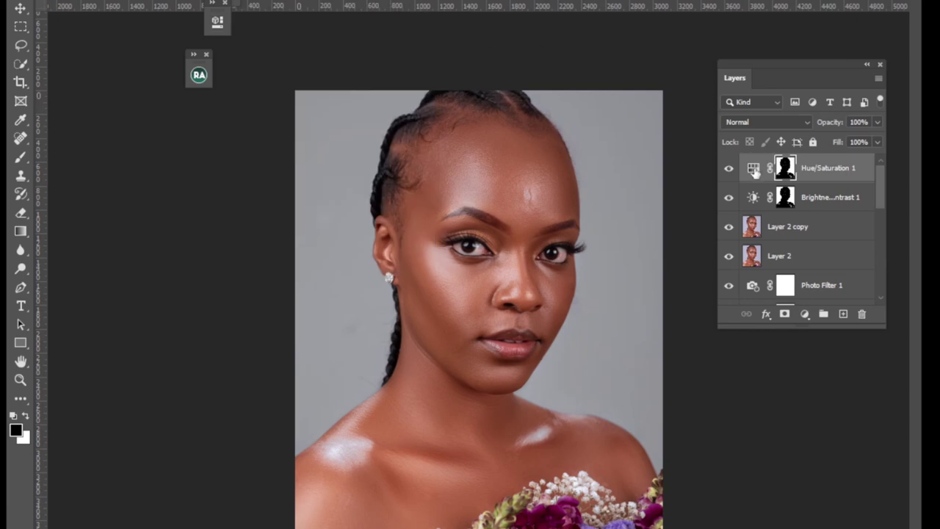
Step: Feather the Hue/Saturation mask slightly and set the Brightness/Contrast mask's feather to 4.9 px
{"action": "left_click", "coordinate": [754, 169]}
{"action": "key", "text": "b"}
{"action": "left_click", "coordinate": [785, 168]}
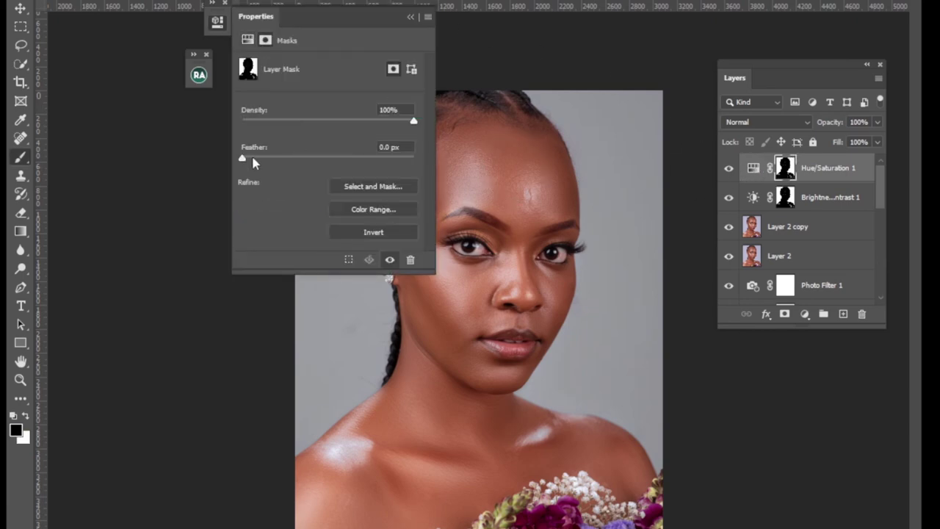
{"action": "left_click_drag", "start_coordinate": [278, 163], "coordinate": [296, 164]}
{"action": "left_click", "coordinate": [411, 16]}
{"action": "left_click", "coordinate": [785, 198]}
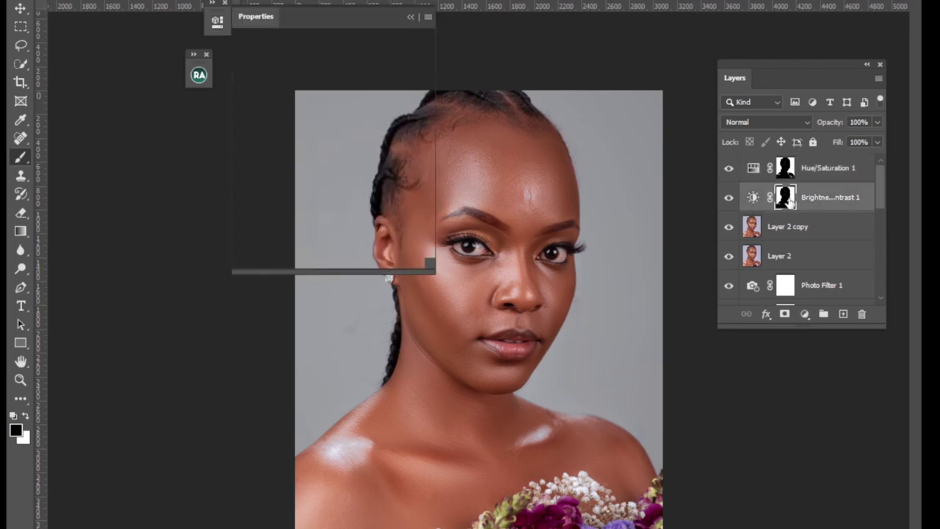
{"action": "left_click_drag", "start_coordinate": [249, 163], "coordinate": [288, 159]}
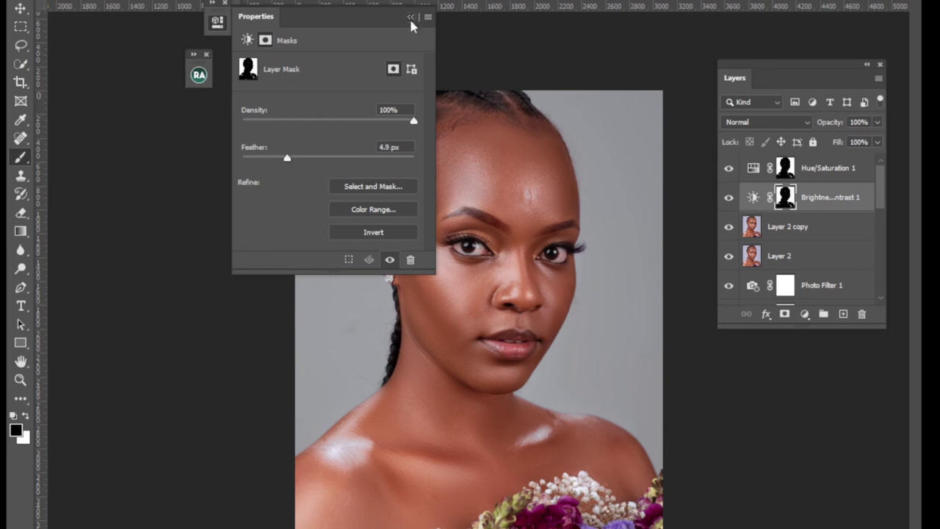
{"action": "left_click", "coordinate": [410, 16]}
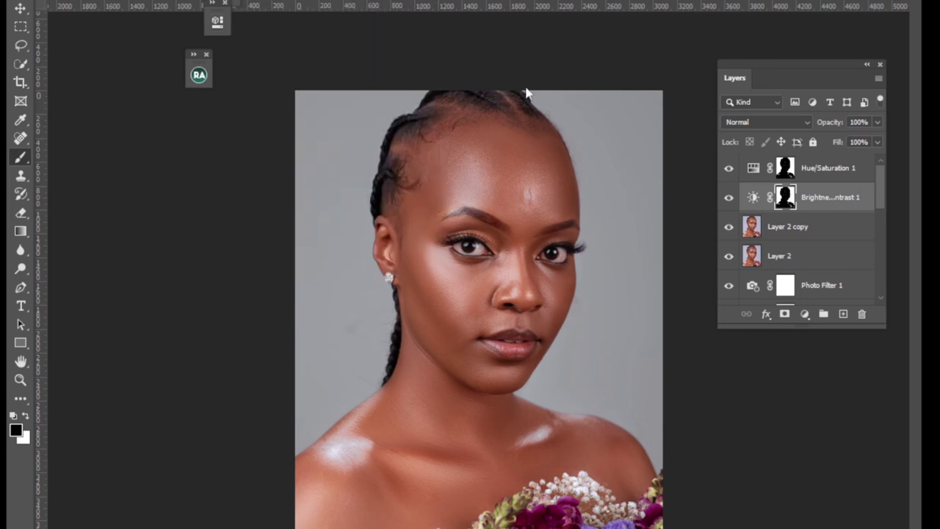
Step: Compare the backdrop with and without the Hue/Saturation and Brightness/Contrast adjustments by hiding and showing both layers
{"action": "left_click", "coordinate": [729, 168]}
{"action": "left_click", "coordinate": [729, 167]}
{"action": "left_click", "coordinate": [729, 199]}
{"action": "left_click", "coordinate": [729, 198]}
{"action": "left_click", "coordinate": [729, 198]}
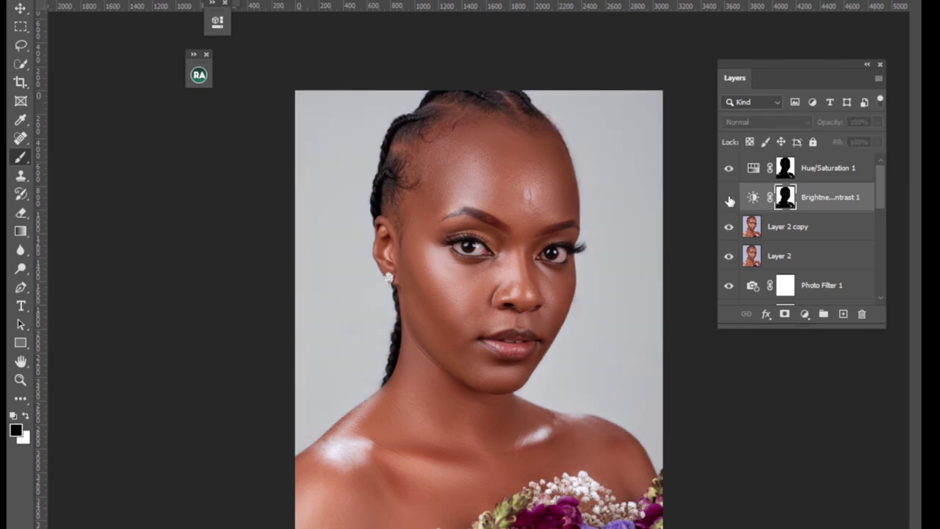
{"action": "left_click", "coordinate": [729, 171]}
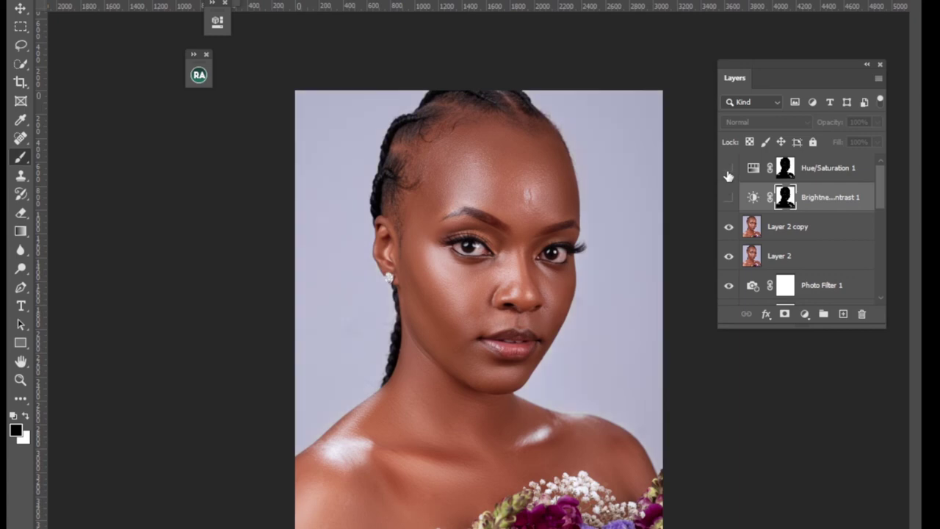
{"action": "left_click", "coordinate": [728, 168]}
{"action": "left_click", "coordinate": [729, 197]}
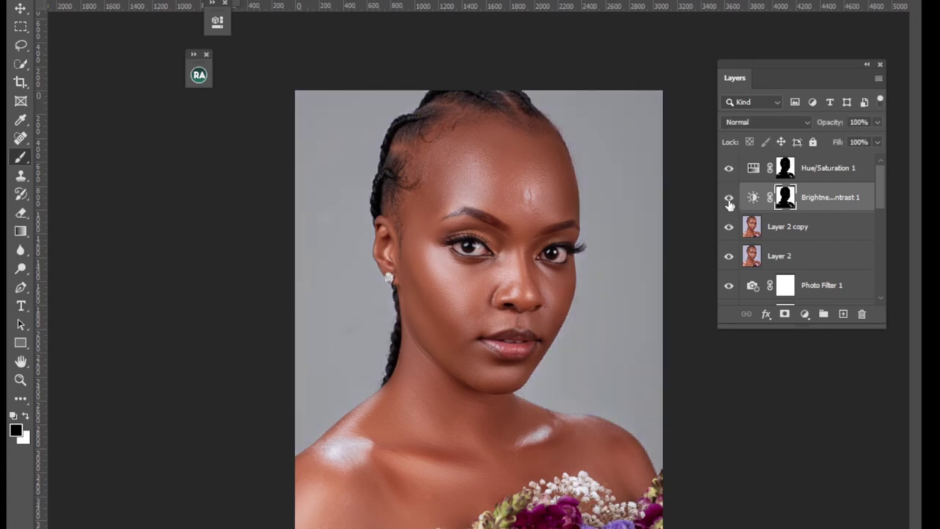
{"action": "left_click", "coordinate": [729, 197]}
{"action": "left_click", "coordinate": [729, 195]}
Step: Shrink the brush and paint black on the Brightness/Contrast mask to exclude the shoulder highlights
{"action": "key", "text": "["}
{"action": "key", "text": "["}
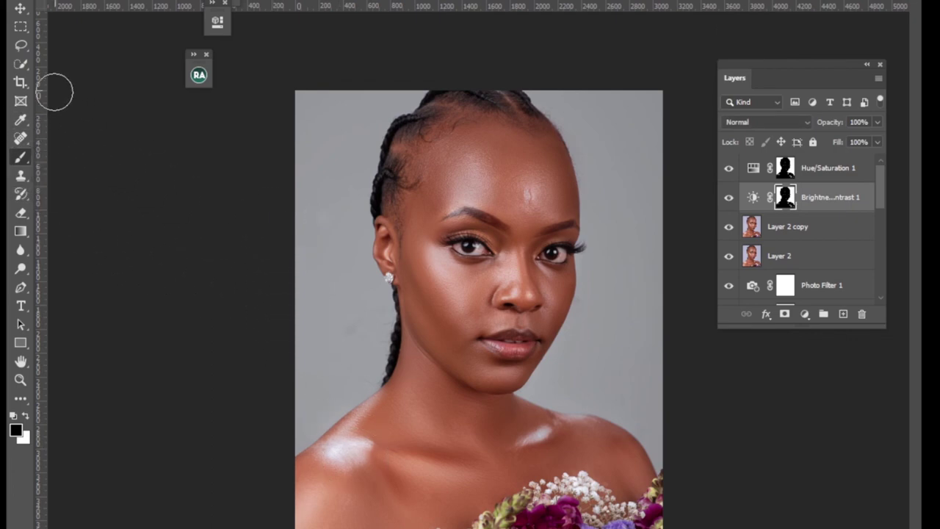
{"action": "key", "text": "["}
{"action": "key", "text": "["}
{"action": "key", "text": "["}
{"action": "key", "text": "x"}
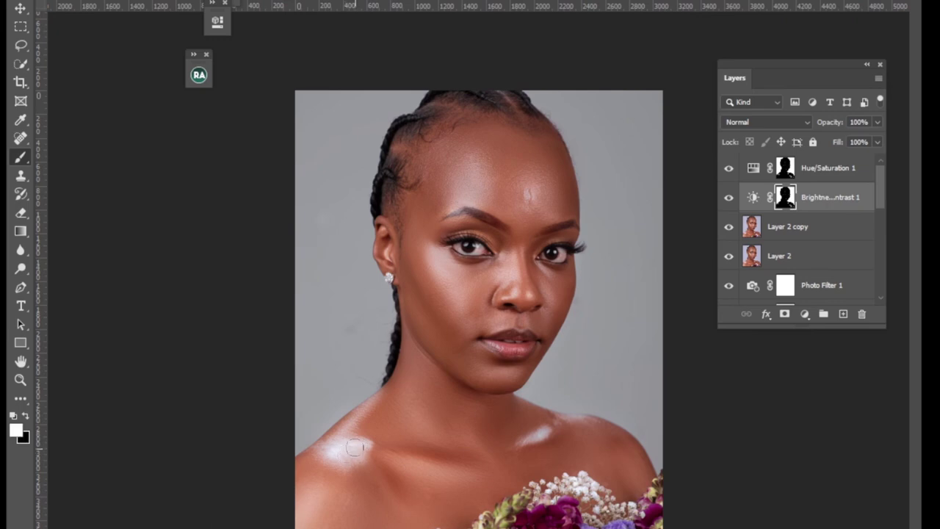
{"action": "mouse_move", "coordinate": [356, 450]}
{"action": "left_mouse_down"}
{"action": "mouse_move", "coordinate": [329, 465]}
{"action": "mouse_move", "coordinate": [332, 453]}
{"action": "mouse_move", "coordinate": [358, 456]}
{"action": "left_mouse_up"}
{"action": "key", "text": "x"}
Step: Clean up the Hue/Saturation and Brightness/Contrast masks over the shoulders and body by painting black with an enlarged brush
{"action": "left_click", "coordinate": [783, 175]}
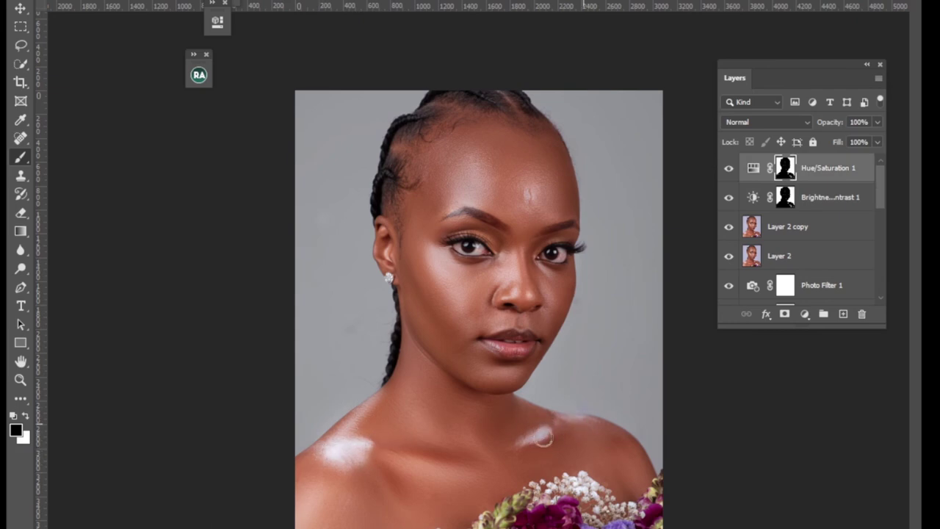
{"action": "key", "text": "bracketright"}
{"action": "key", "text": "bracketright"}
{"action": "key", "text": "bracketright"}
{"action": "key", "text": "bracketright"}
{"action": "key", "text": "bracketright"}
{"action": "left_click", "coordinate": [786, 197]}
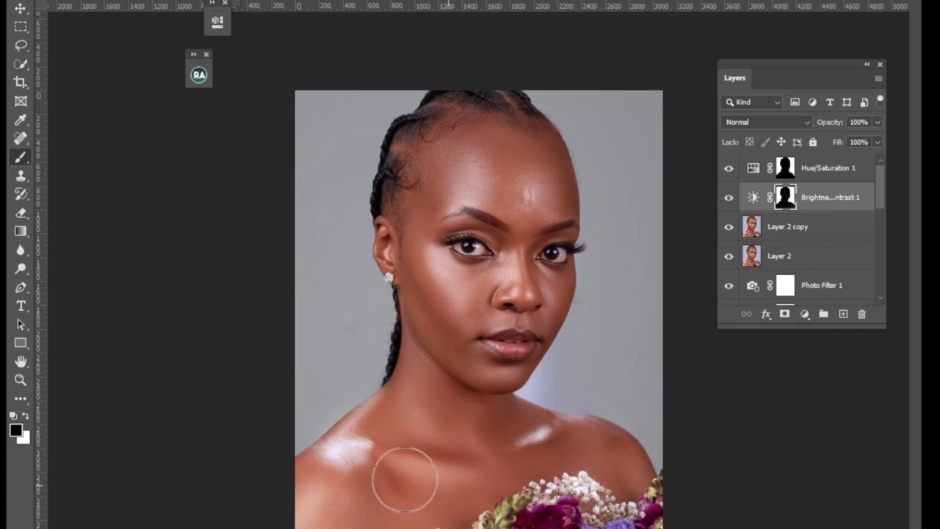
Step: Add a Color Lookup adjustment above Hue/Saturation 1 and load a 3D LUT file from the luts folder
{"action": "left_click", "coordinate": [821, 170]}
{"action": "left_click", "coordinate": [806, 313]}
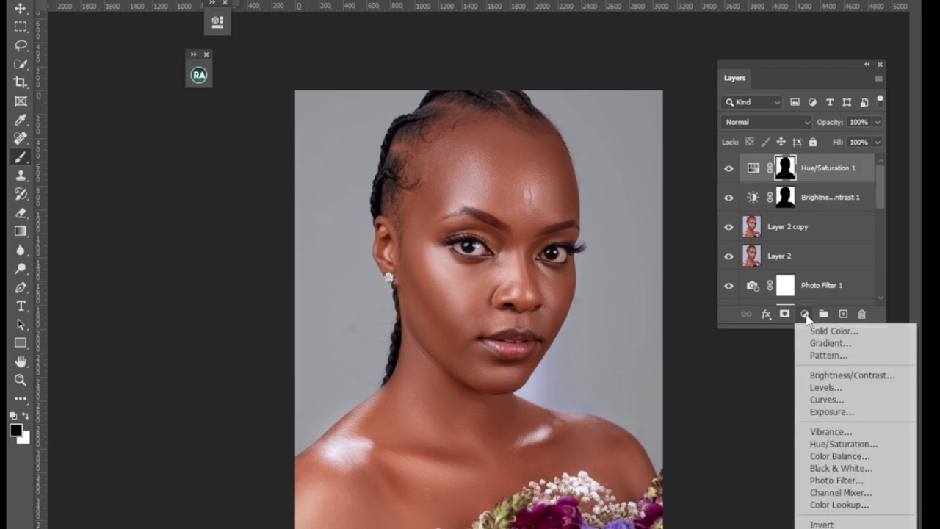
{"action": "left_click", "coordinate": [833, 505]}
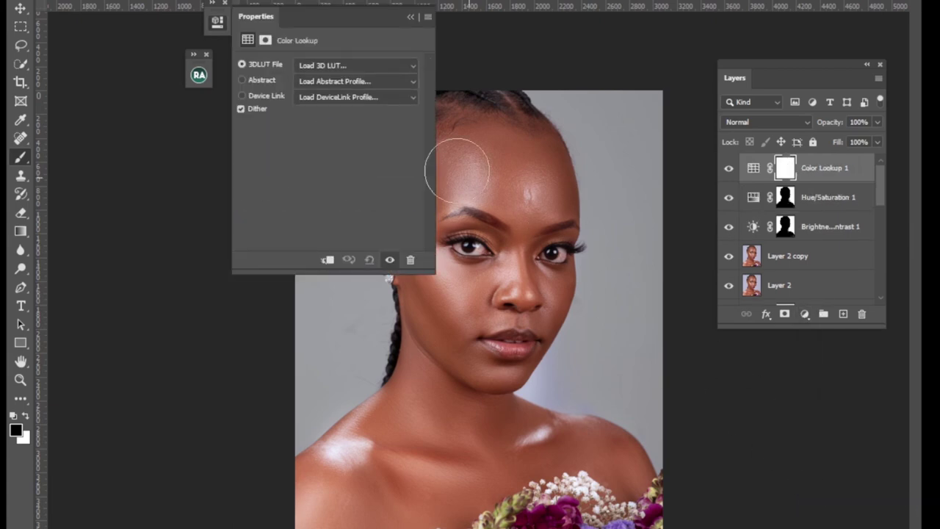
{"action": "left_click", "coordinate": [348, 66]}
{"action": "left_click", "coordinate": [346, 78]}
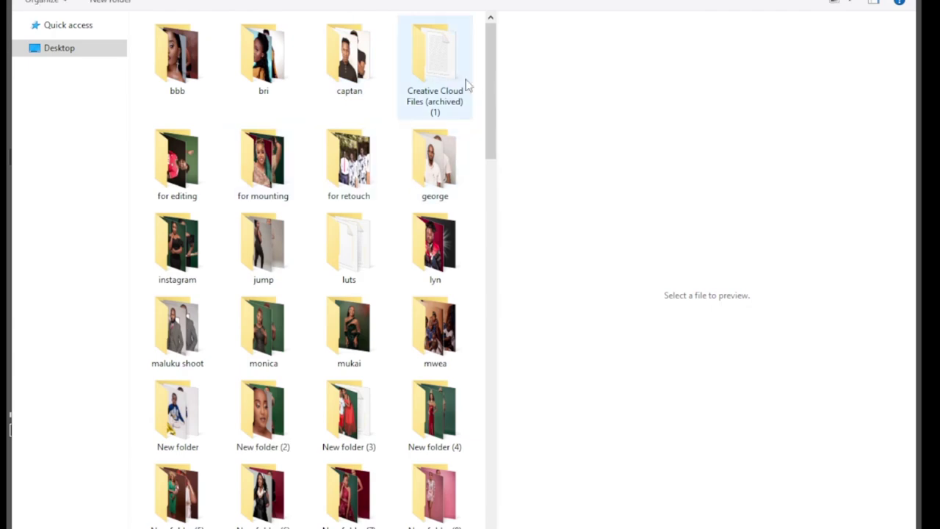
{"action": "scroll", "coordinate": [492, 109], "scroll_direction": "down", "scroll_amount": 2}
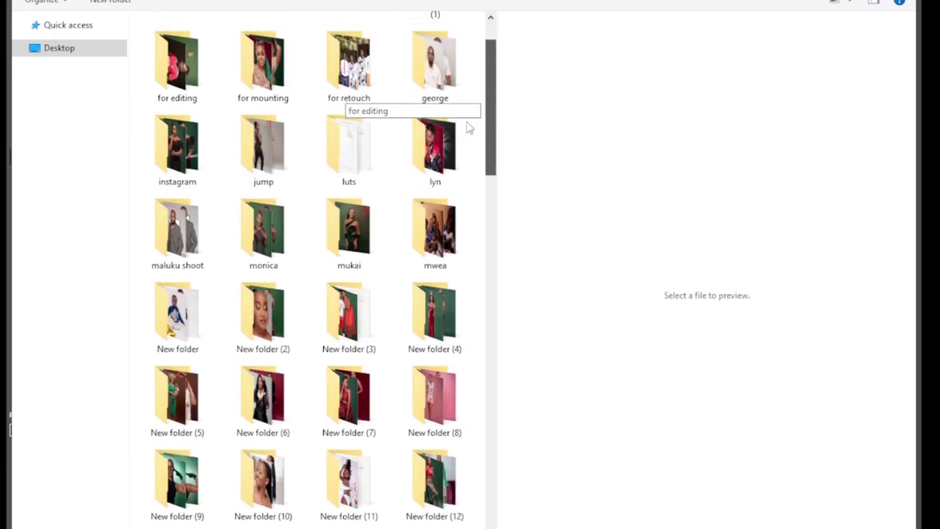
{"action": "left_click", "coordinate": [377, 178]}
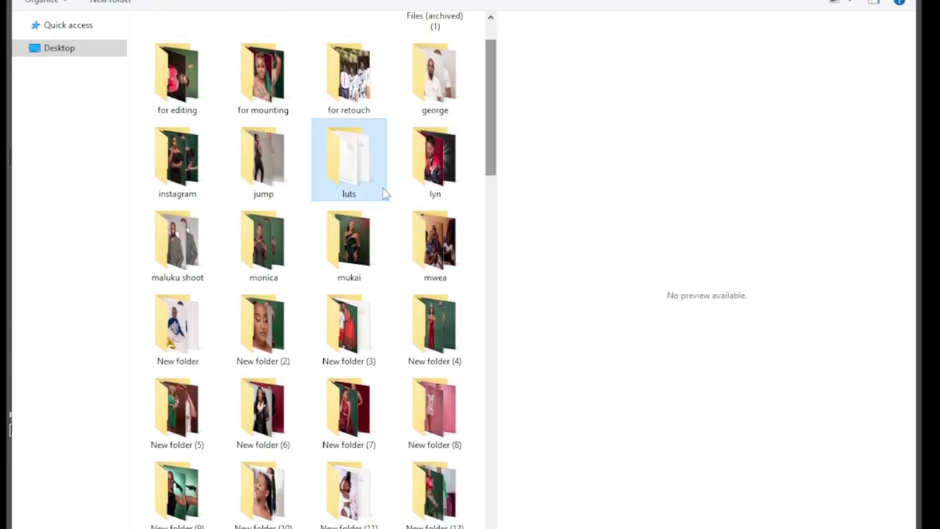
{"action": "double_click", "coordinate": [384, 191]}
{"action": "left_click", "coordinate": [272, 327]}
{"action": "double_click", "coordinate": [272, 327]}
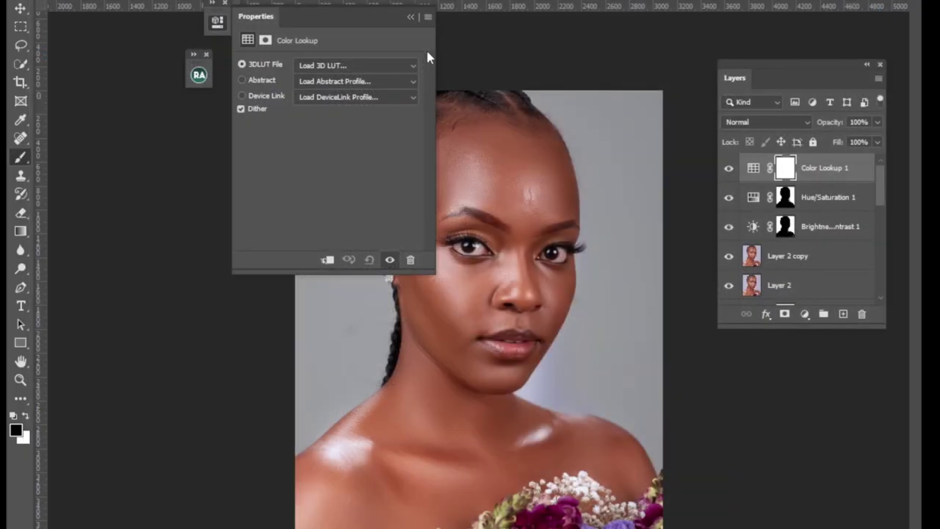
{"action": "left_click", "coordinate": [411, 16]}
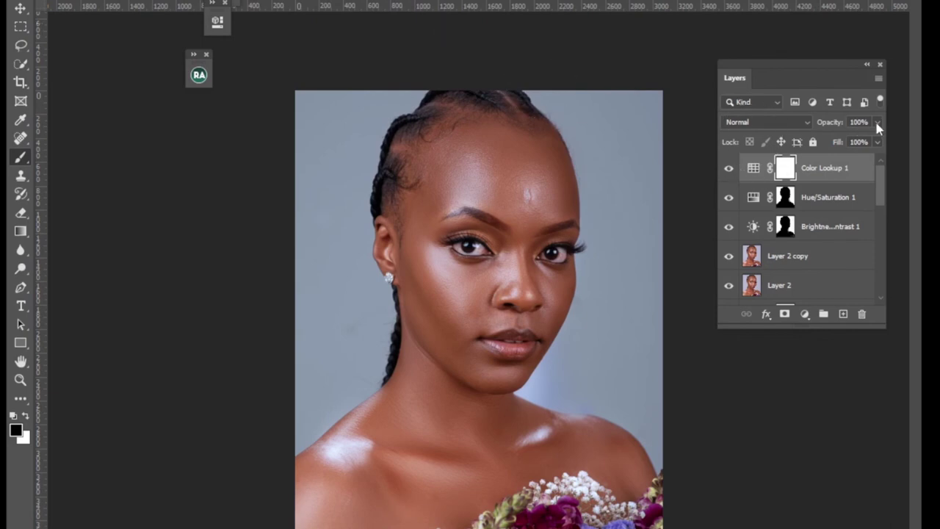
Step: Lower the Color Lookup layer's opacity to 43% and compare the result by hiding and showing the layer
{"action": "left_click_drag", "start_coordinate": [877, 123], "coordinate": [839, 142]}
{"action": "left_click", "coordinate": [728, 172]}
{"action": "left_click", "coordinate": [728, 170]}
{"action": "left_click", "coordinate": [728, 173]}
{"action": "left_click", "coordinate": [728, 172]}
{"action": "left_click", "coordinate": [728, 173]}
Step: Enlarge and reposition the Layers panel to reveal more of the layer stack
{"action": "left_click_drag", "start_coordinate": [808, 328], "coordinate": [805, 528]}
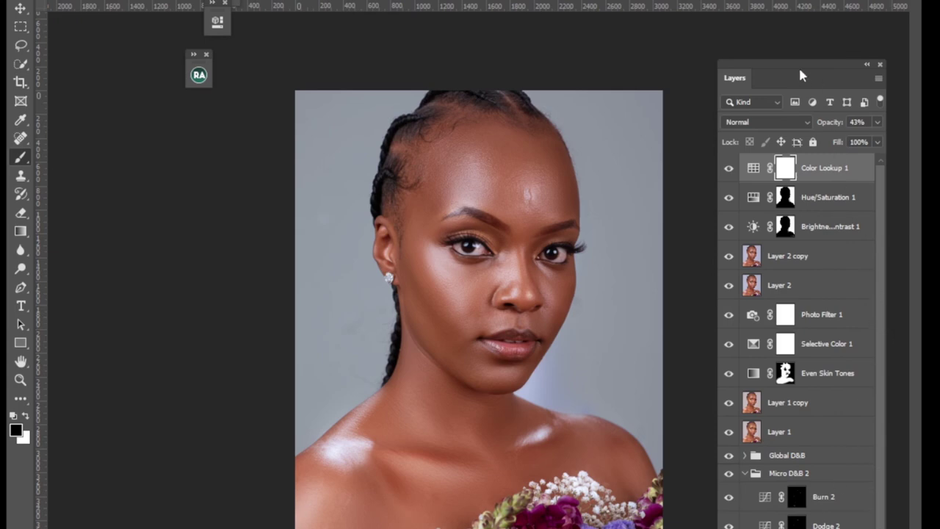
{"action": "left_click_drag", "start_coordinate": [802, 76], "coordinate": [791, 56]}
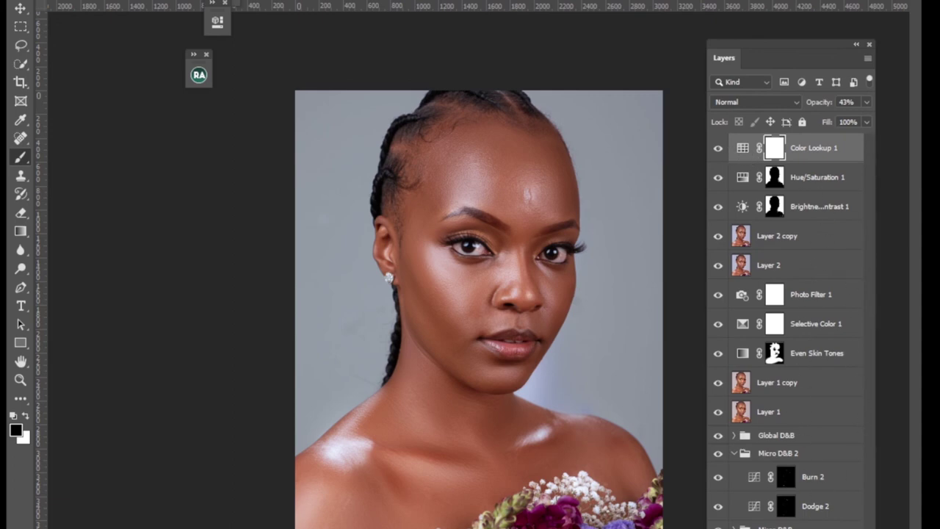
Step: Group all layers above the Background and compare the portrait before and after by hiding and showing the group
{"action": "key", "text": "ctrl+alt+a"}
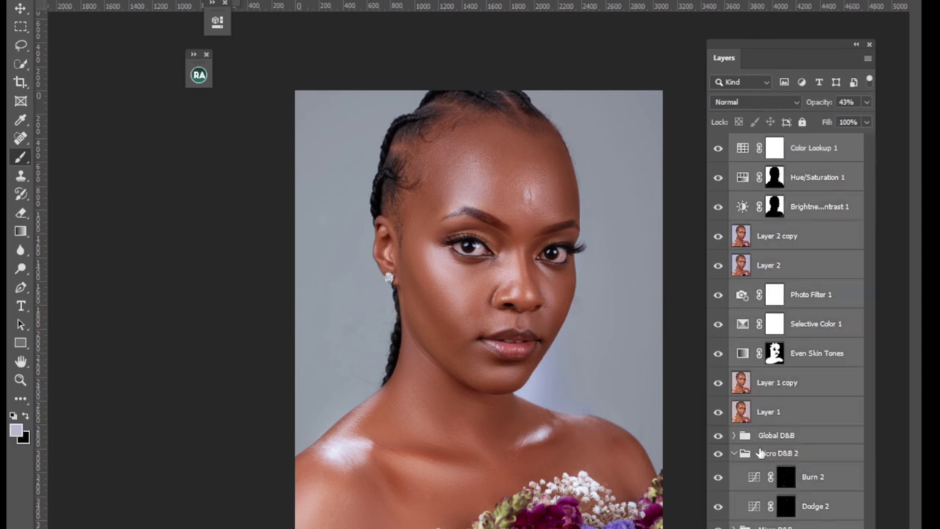
{"action": "left_click", "coordinate": [812, 151]}
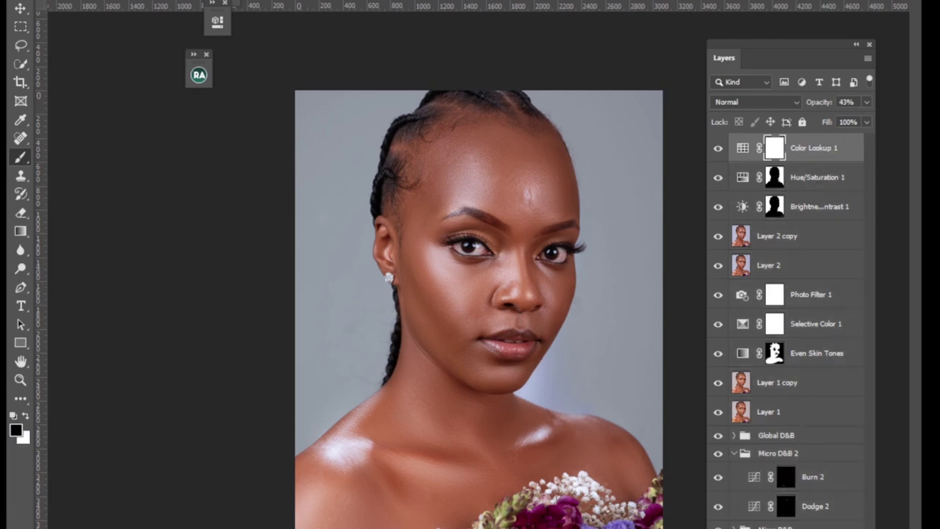
{"action": "key", "text": "ctrl+alt+a"}
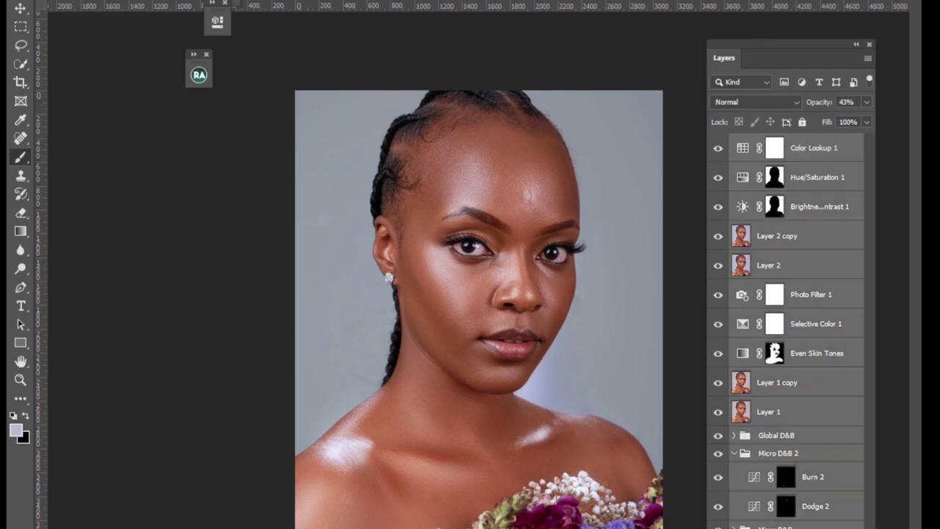
{"action": "key", "text": "ctrl+g"}
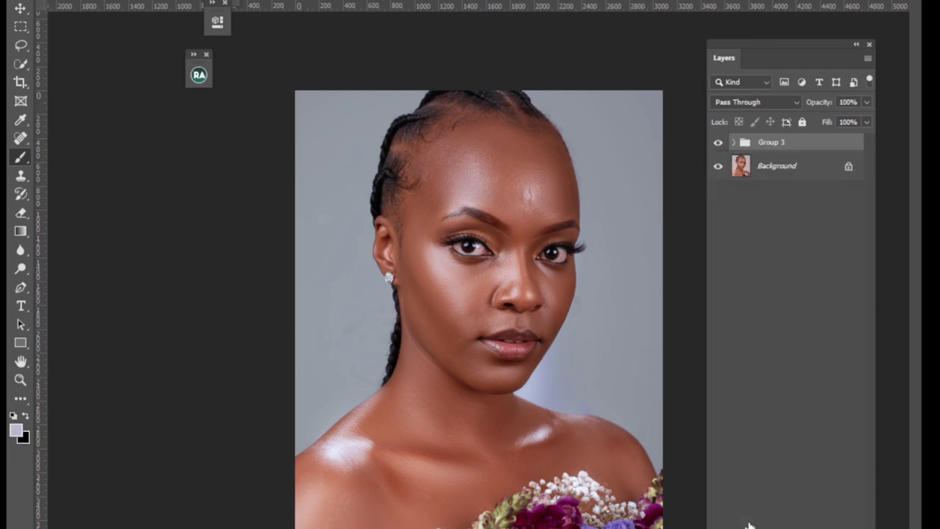
{"action": "left_click", "coordinate": [719, 144]}
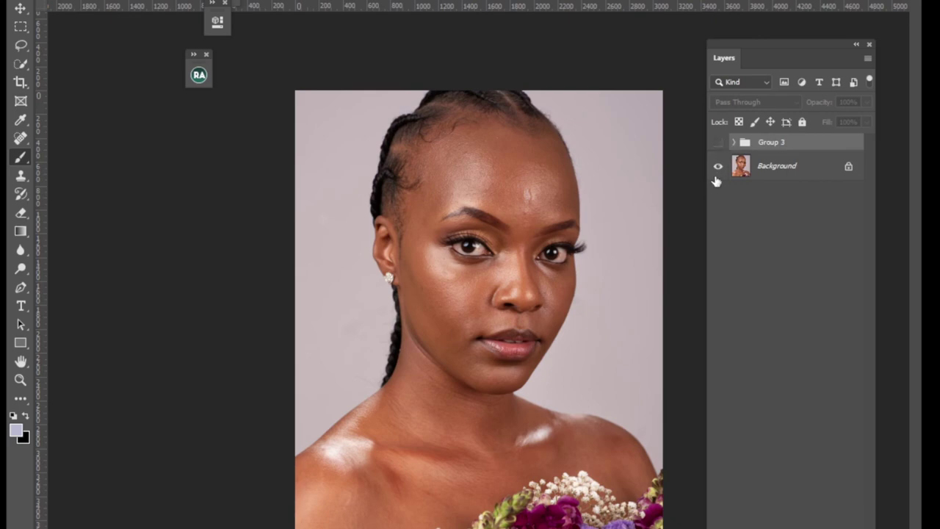
{"action": "left_click", "coordinate": [719, 144]}
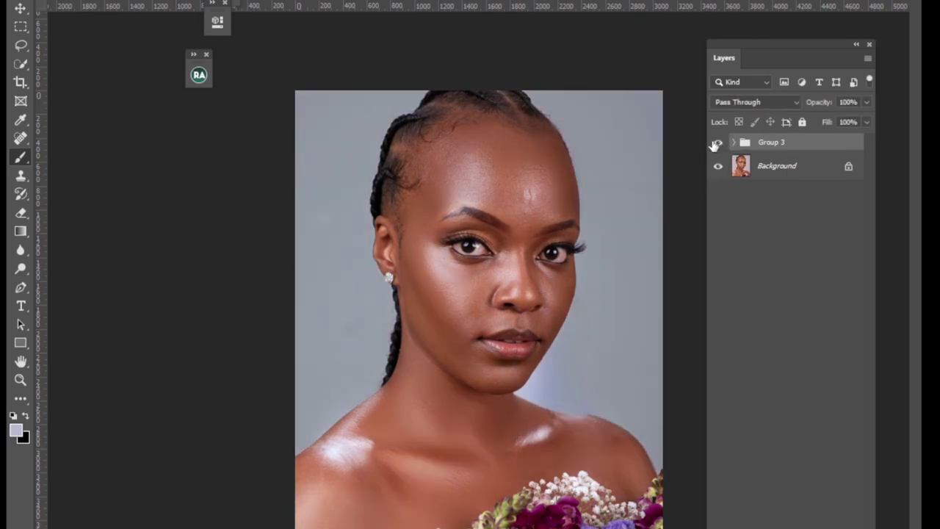
{"action": "left_click", "coordinate": [718, 143]}
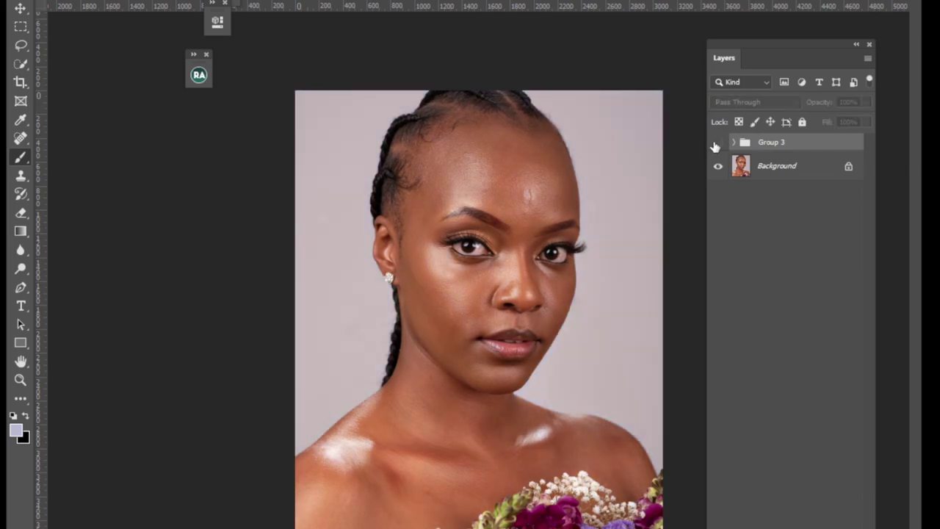
{"action": "left_click", "coordinate": [718, 143]}
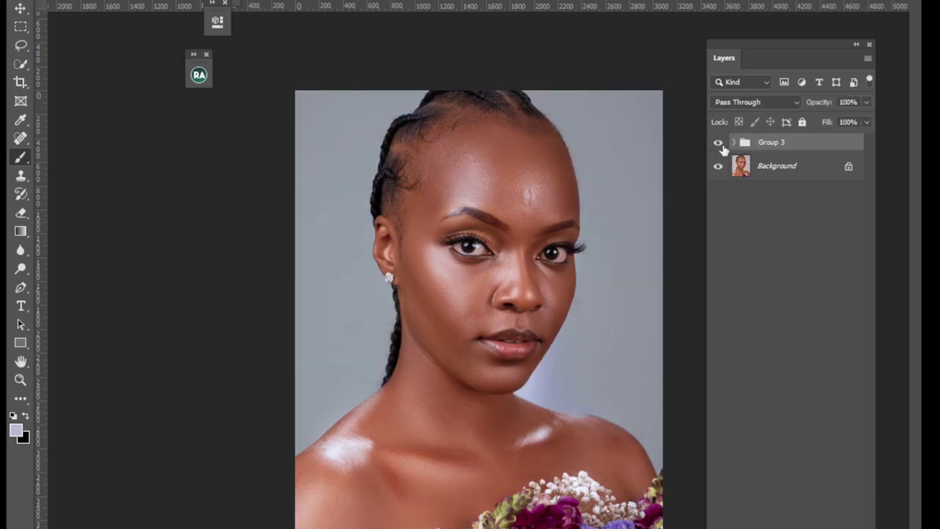
Step: Run the Reduce Reds action, lower its layer's opacity to 25%, and compare the effect by hiding and showing the layer
{"action": "double_click", "coordinate": [228, 5]}
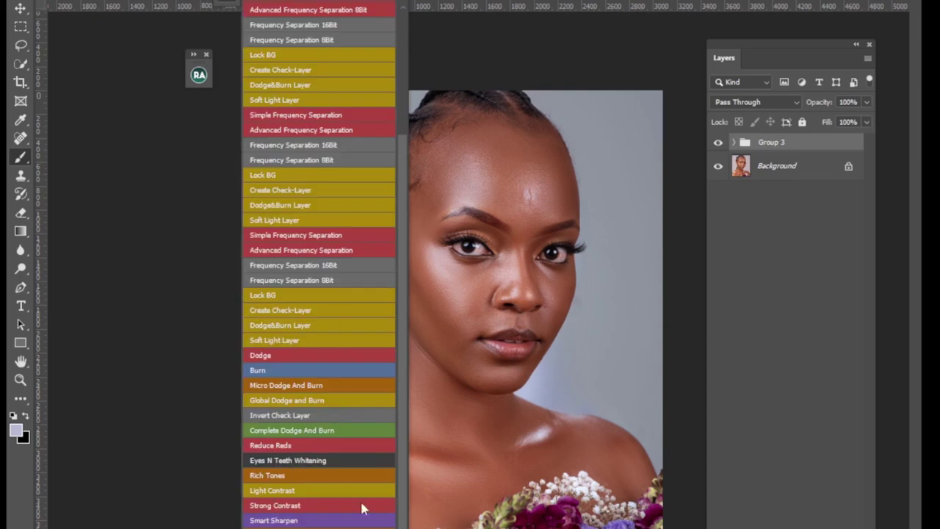
{"action": "left_click", "coordinate": [302, 441]}
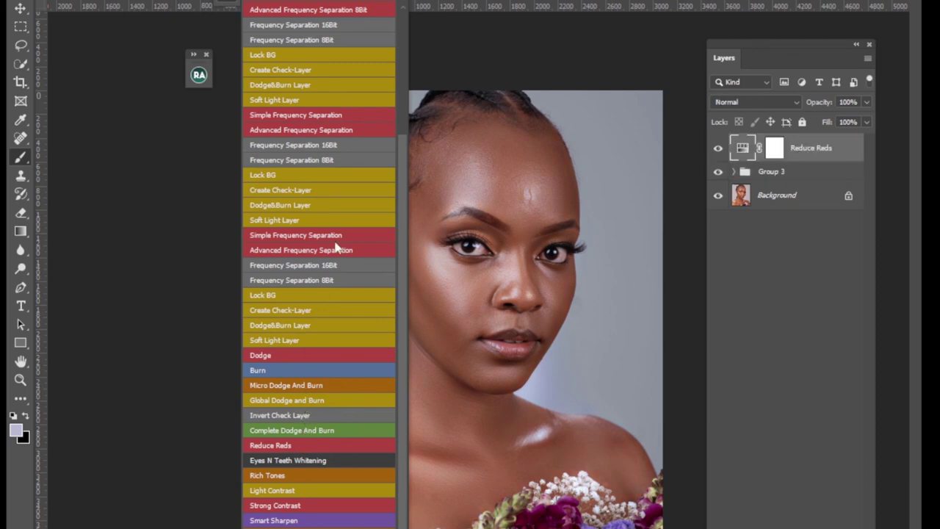
{"action": "left_click", "coordinate": [388, 2]}
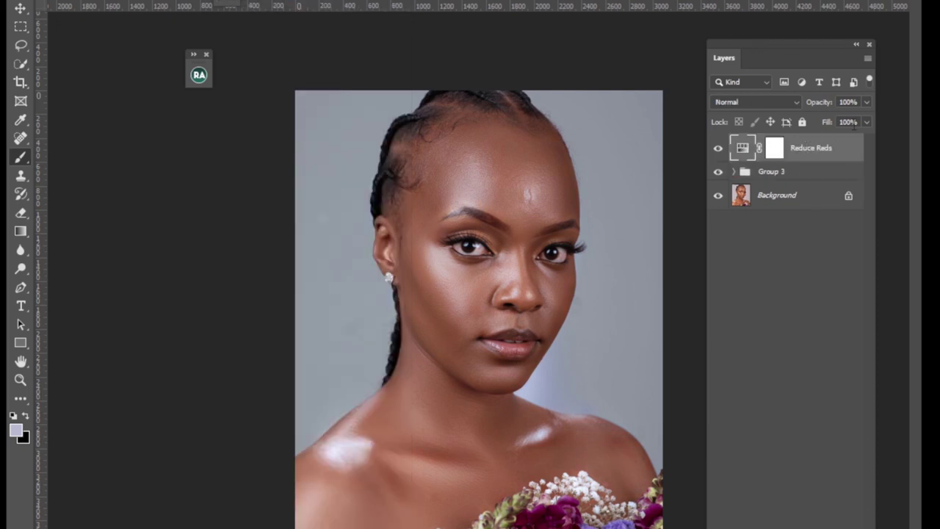
{"action": "left_click", "coordinate": [868, 104]}
{"action": "left_click_drag", "start_coordinate": [827, 124], "coordinate": [817, 122]}
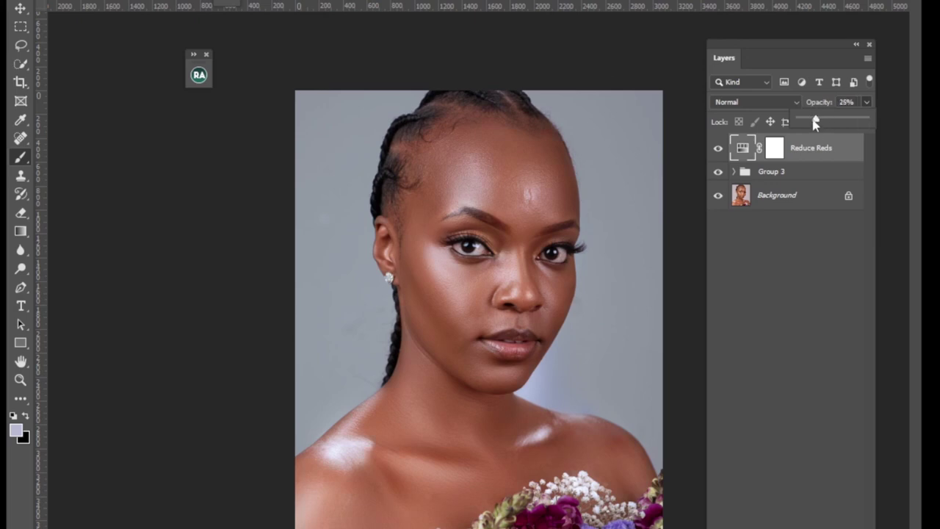
{"action": "left_click", "coordinate": [717, 149]}
{"action": "left_click", "coordinate": [717, 150]}
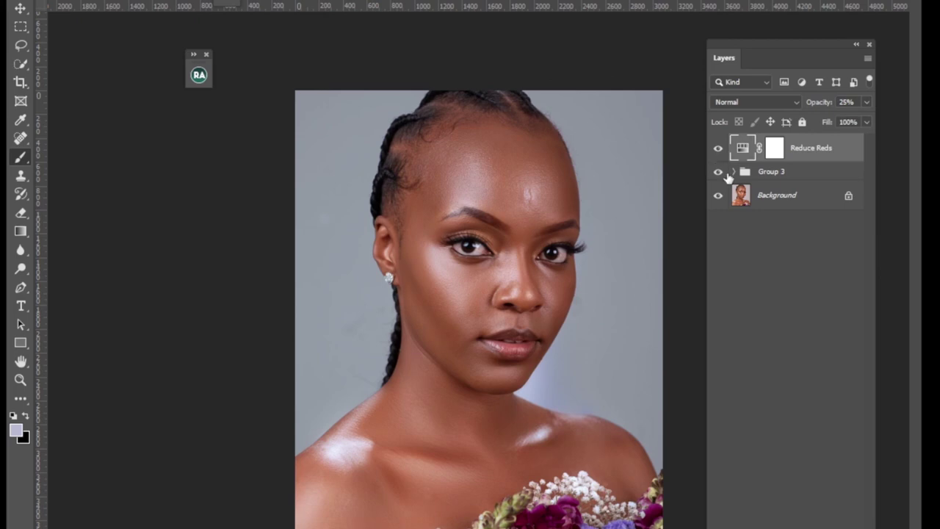
Step: Compare the edit by toggling Group 3 and Reduce Reds, and lower the Reduce Reds opacity to 16%
{"action": "left_click", "coordinate": [719, 173]}
{"action": "left_click", "coordinate": [719, 173]}
{"action": "left_click", "coordinate": [718, 149]}
{"action": "left_click", "coordinate": [718, 149]}
{"action": "left_click", "coordinate": [860, 108]}
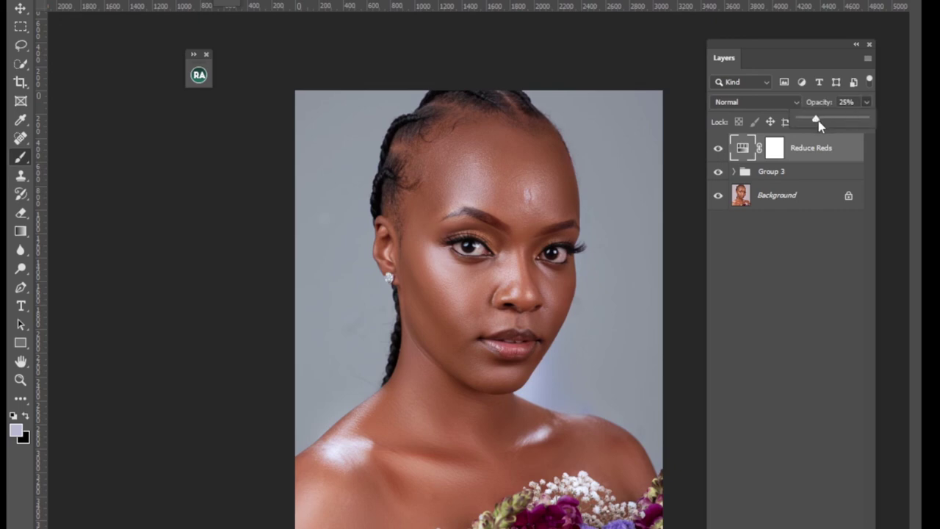
{"action": "left_click_drag", "start_coordinate": [819, 125], "coordinate": [817, 125]}
Step: Run the Eyes N Teeth Whitening action above the Reduce Reds layer
{"action": "left_click", "coordinate": [227, 3]}
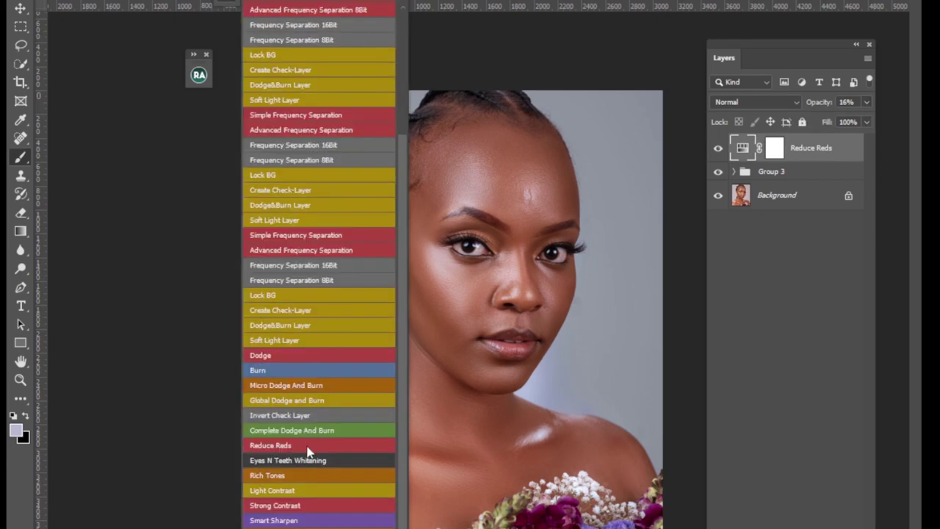
{"action": "left_click", "coordinate": [300, 460]}
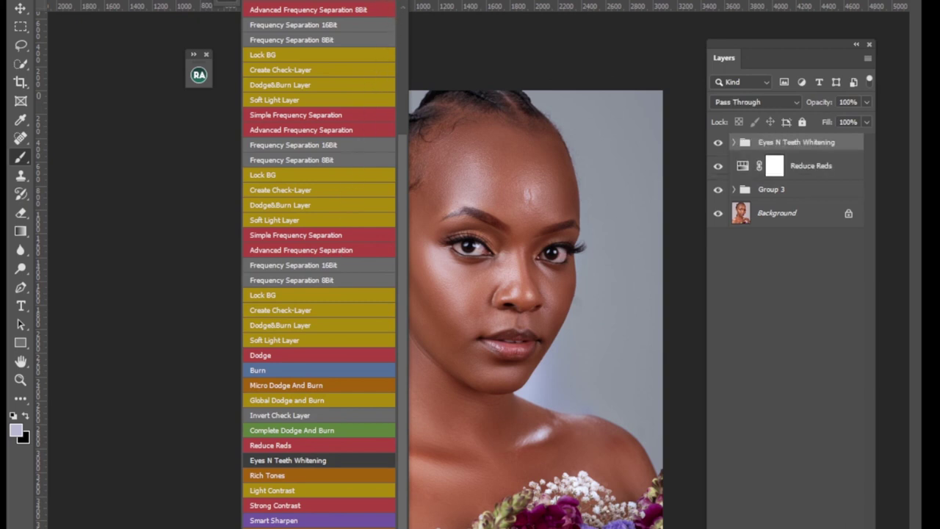
{"action": "left_click", "coordinate": [226, 3]}
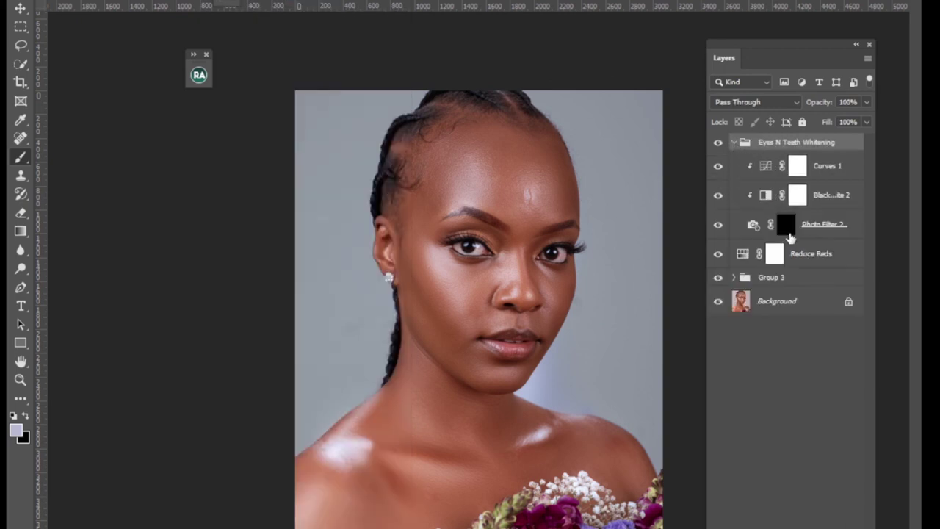
Step: Whiten the sclera of the eye nearest the earring by painting white on the Photo Filter 2 mask with a small brush
{"action": "right_click", "coordinate": [20, 156]}
{"action": "left_click", "coordinate": [73, 157]}
{"action": "key", "text": "bracketleft"}
{"action": "key", "text": "bracketleft"}
{"action": "key", "text": "bracketleft"}
{"action": "key", "text": "bracketleft"}
{"action": "key", "text": "bracketleft"}
{"action": "key", "text": "bracketleft"}
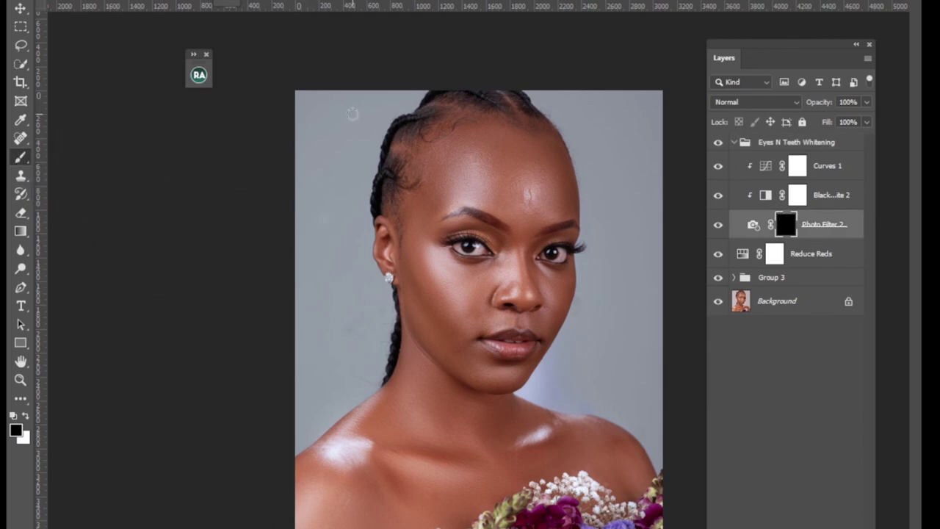
{"action": "key", "text": "ctrl+plus"}
{"action": "key", "text": "ctrl+plus"}
{"action": "key", "text": "ctrl+plus"}
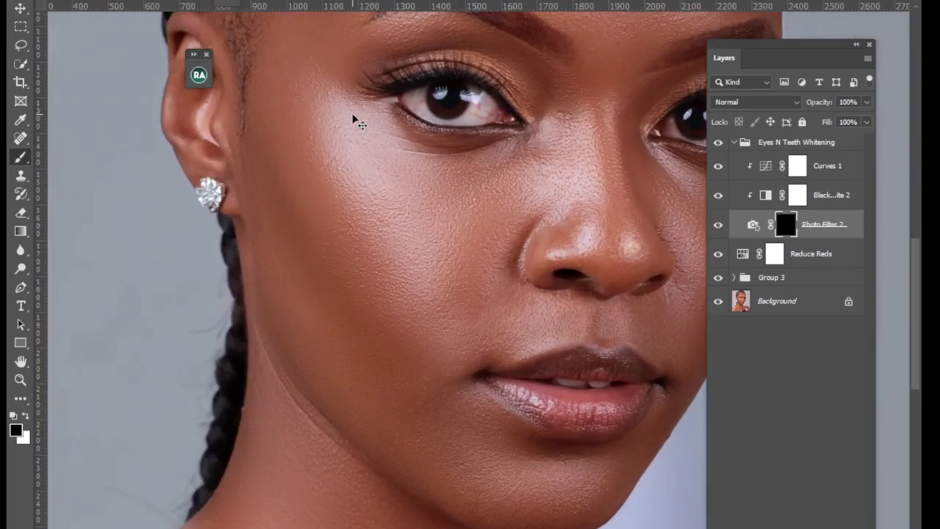
{"action": "key", "text": "ctrl+plus"}
{"action": "left_click_drag", "start_coordinate": [510, 164], "coordinate": [510, 288]}
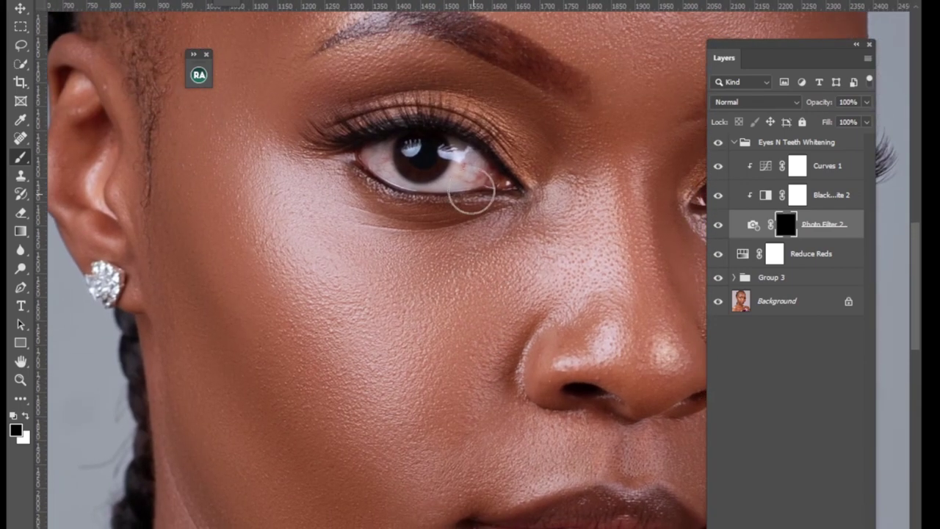
{"action": "key", "text": "bracketleft"}
{"action": "key", "text": "bracketleft"}
{"action": "key", "text": "bracketleft"}
{"action": "key", "text": "bracketleft"}
{"action": "key", "text": "x"}
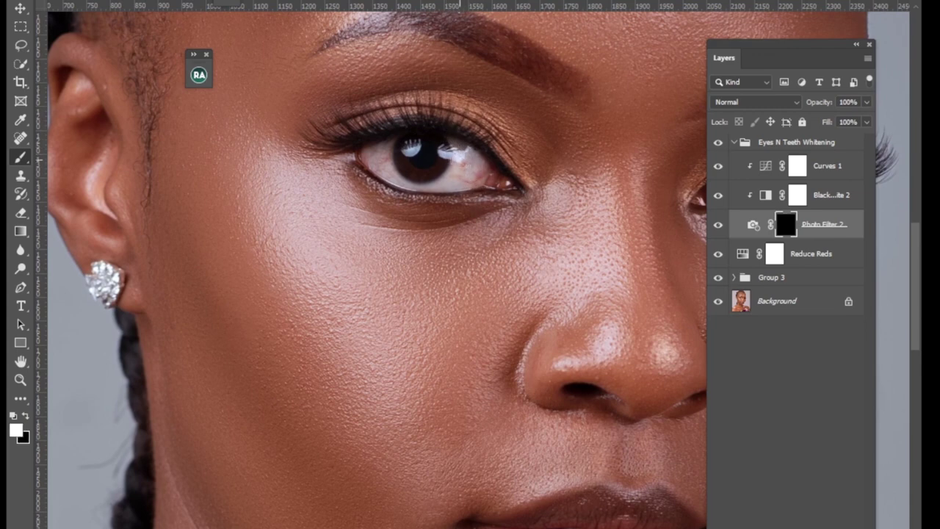
{"action": "mouse_move", "coordinate": [451, 152]}
{"action": "left_mouse_down"}
{"action": "mouse_move", "coordinate": [456, 174]}
{"action": "mouse_move", "coordinate": [441, 185]}
{"action": "mouse_move", "coordinate": [475, 175]}
{"action": "mouse_move", "coordinate": [467, 161]}
{"action": "mouse_move", "coordinate": [439, 186]}
{"action": "mouse_move", "coordinate": [387, 156]}
{"action": "mouse_move", "coordinate": [378, 167]}
{"action": "mouse_move", "coordinate": [374, 155]}
{"action": "mouse_move", "coordinate": [387, 148]}
{"action": "mouse_move", "coordinate": [402, 179]}
{"action": "left_mouse_up"}
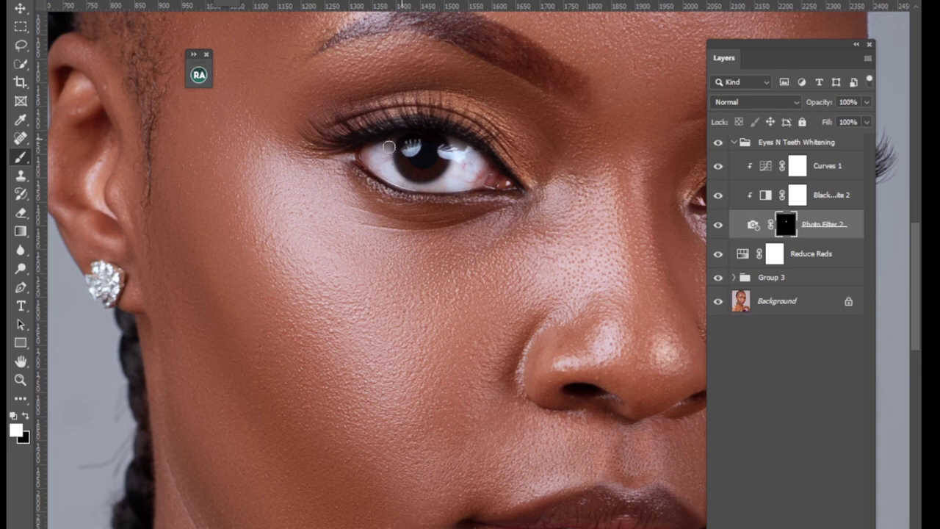
{"action": "mouse_move", "coordinate": [389, 147]}
{"action": "left_mouse_down"}
{"action": "mouse_move", "coordinate": [413, 153]}
{"action": "mouse_move", "coordinate": [415, 183]}
{"action": "mouse_move", "coordinate": [447, 185]}
{"action": "left_mouse_up"}
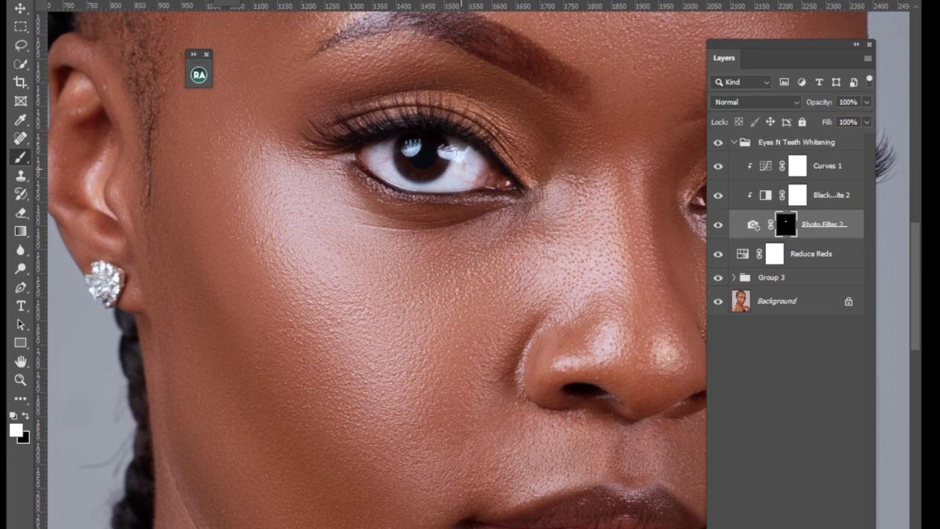
{"action": "mouse_move", "coordinate": [373, 150]}
{"action": "left_mouse_down"}
{"action": "mouse_move", "coordinate": [366, 160]}
{"action": "mouse_move", "coordinate": [412, 145]}
{"action": "mouse_move", "coordinate": [455, 152]}
{"action": "left_mouse_up"}
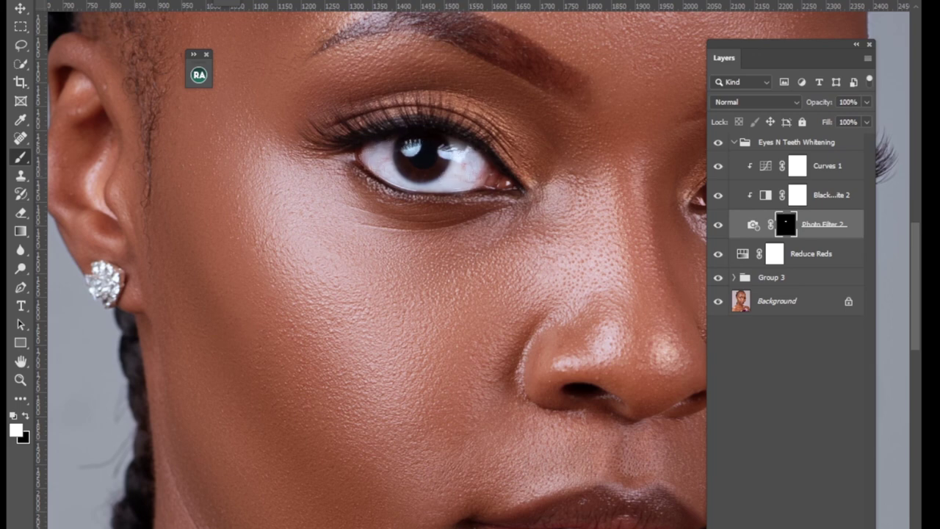
Step: Paint white over the other eye's sclera on the same mask and compare by hiding and showing Photo Filter 2
{"action": "scroll", "coordinate": [558, 193], "scroll_direction": "right", "scroll_amount": 3}
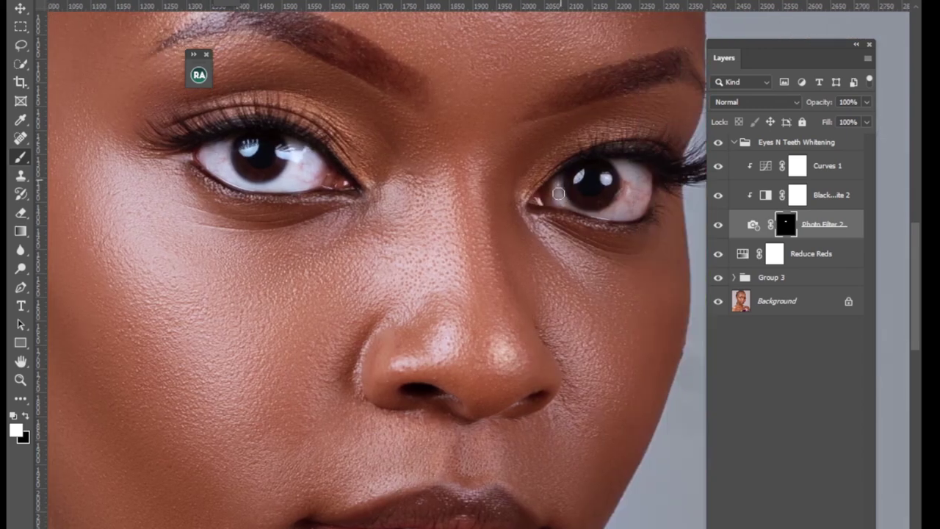
{"action": "mouse_move", "coordinate": [559, 193]}
{"action": "left_mouse_down"}
{"action": "mouse_move", "coordinate": [579, 176]}
{"action": "mouse_move", "coordinate": [629, 175]}
{"action": "mouse_move", "coordinate": [618, 211]}
{"action": "mouse_move", "coordinate": [605, 214]}
{"action": "mouse_move", "coordinate": [634, 208]}
{"action": "mouse_move", "coordinate": [623, 164]}
{"action": "mouse_move", "coordinate": [639, 171]}
{"action": "mouse_move", "coordinate": [628, 215]}
{"action": "left_mouse_up"}
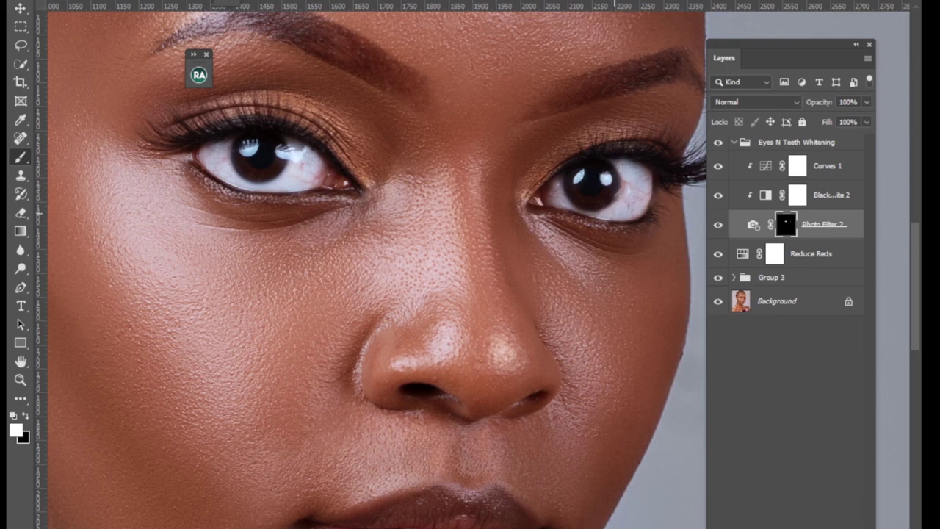
{"action": "left_click", "coordinate": [718, 225]}
{"action": "left_click", "coordinate": [719, 225]}
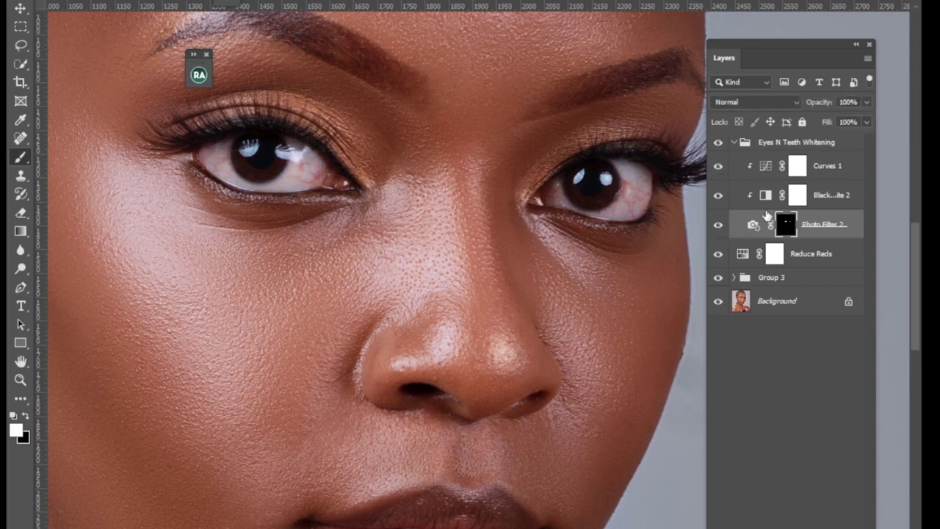
Step: Lower the Photo Filter 2 layer's opacity to 49% to soften the eye whitening
{"action": "left_click", "coordinate": [866, 103]}
{"action": "left_click_drag", "start_coordinate": [861, 115], "coordinate": [824, 125]}
{"action": "key", "text": "ctrl+minus"}
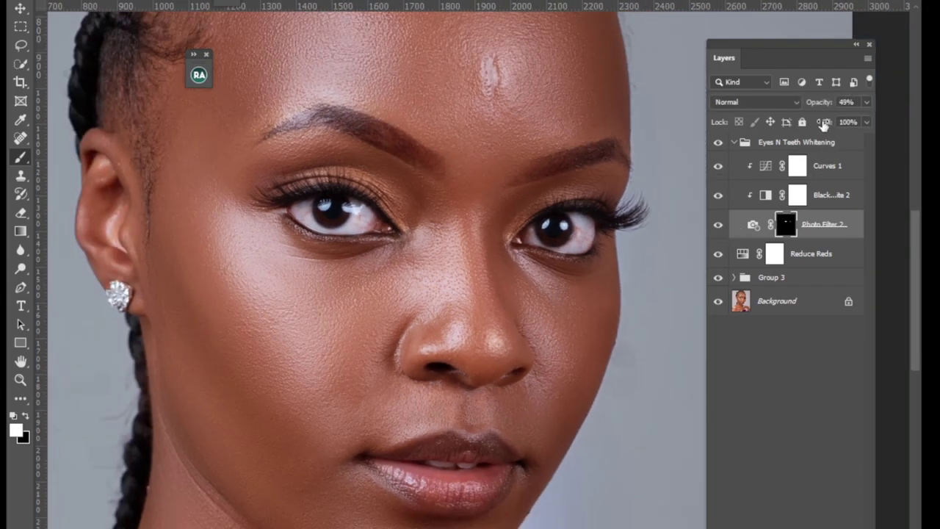
{"action": "key", "text": "ctrl+minus"}
{"action": "key", "text": "ctrl+minus"}
{"action": "key", "text": "ctrl+minus"}
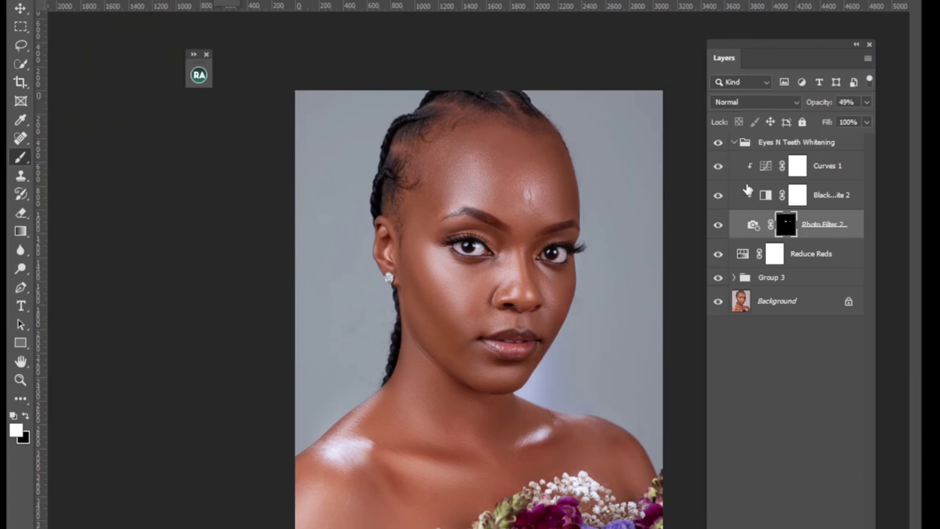
Step: Collapse the Eyes N Teeth Whitening group, stamp all visible layers into a new layer above it, and duplicate that layer
{"action": "left_click", "coordinate": [739, 146]}
{"action": "left_click", "coordinate": [733, 143]}
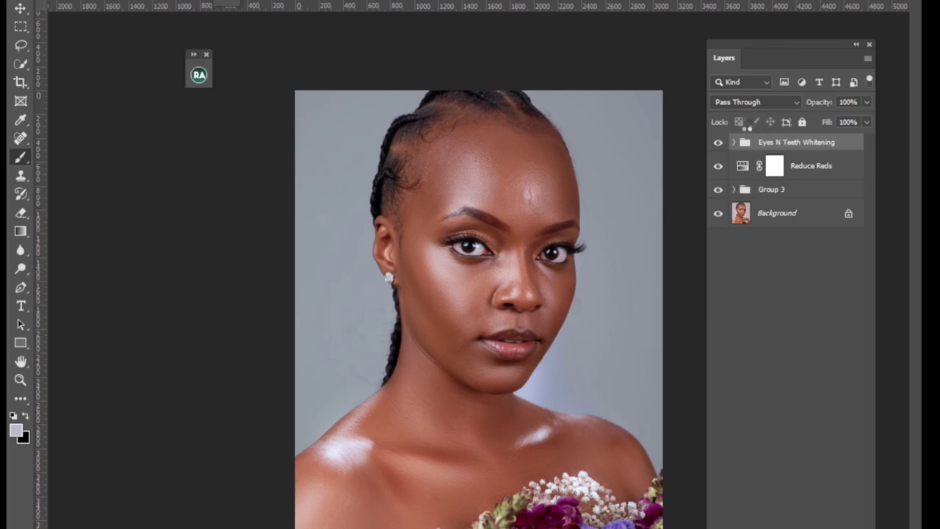
{"action": "key", "text": "ctrl+shift+alt+e"}
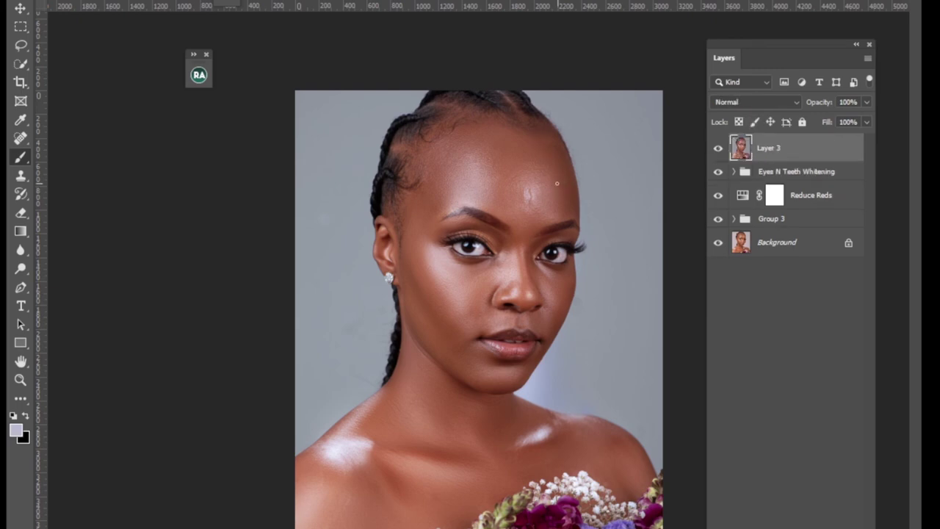
{"action": "key", "text": "ctrl+j"}
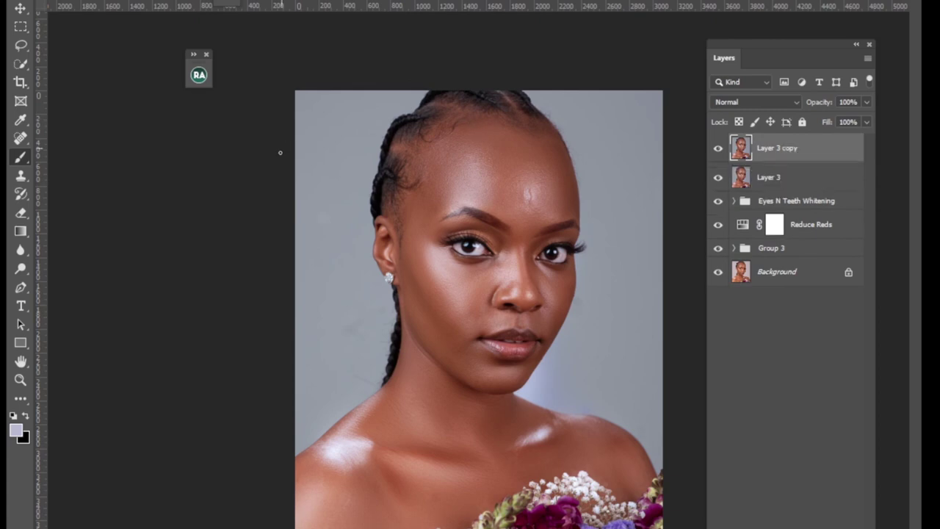
Step: Run the 8-bit frequency separation action on the duplicated merged layer with a Gaussian Blur radius of 4 pixels
{"action": "left_click", "coordinate": [229, 3]}
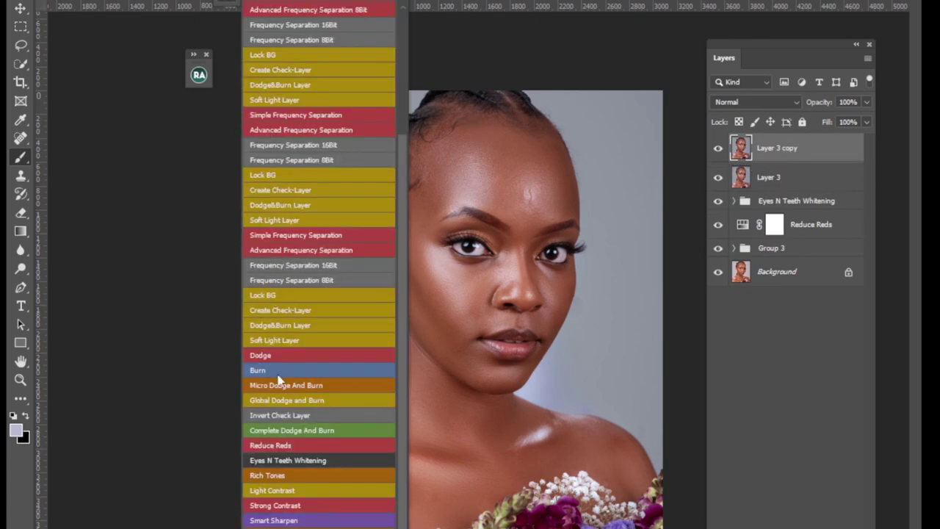
{"action": "left_click_drag", "start_coordinate": [400, 174], "coordinate": [292, 82]}
{"action": "left_click", "coordinate": [291, 83]}
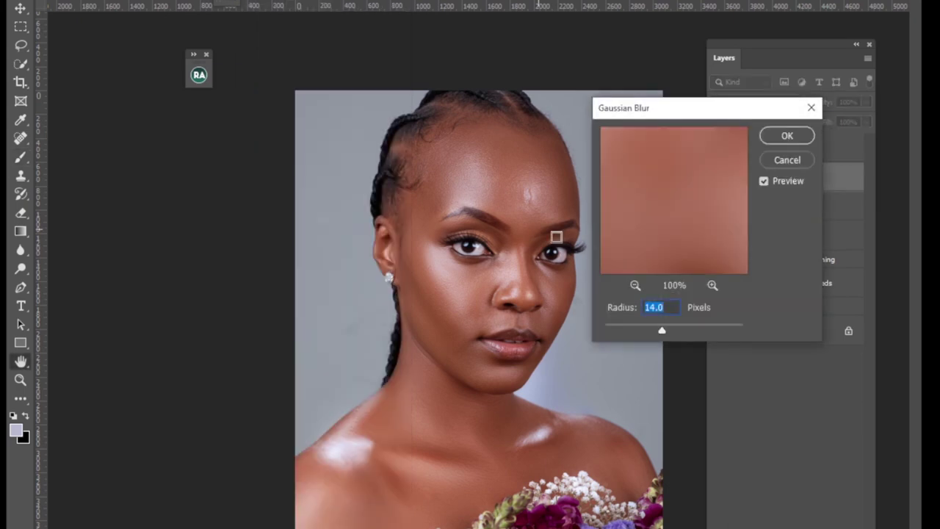
{"action": "type", "text": "4"}
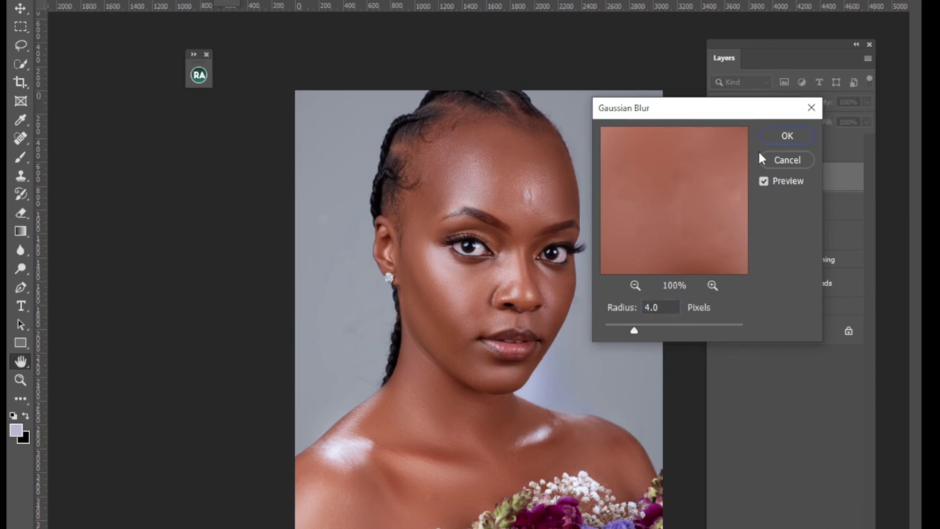
{"action": "left_click", "coordinate": [763, 144]}
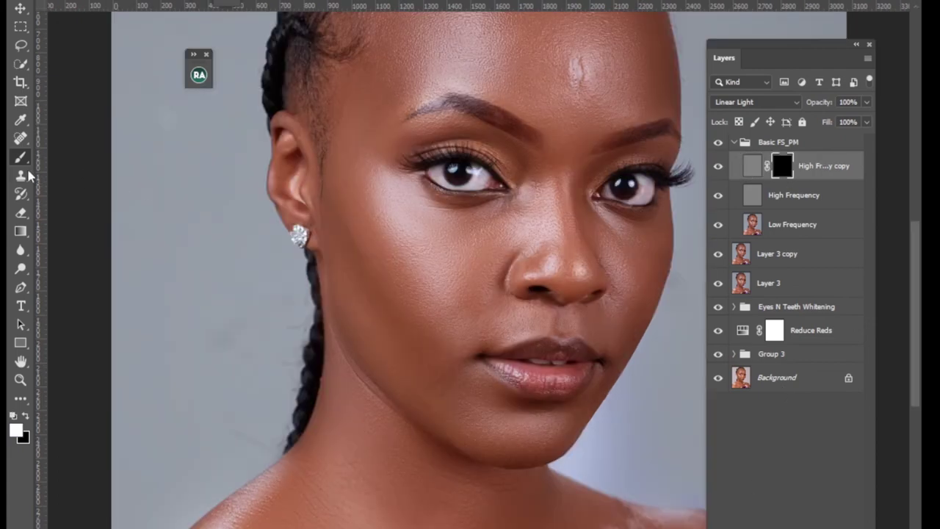
Step: Paint white with an enlarged brush on the High Frequency copy mask over the cheek and forehead
{"action": "right_click", "coordinate": [21, 157]}
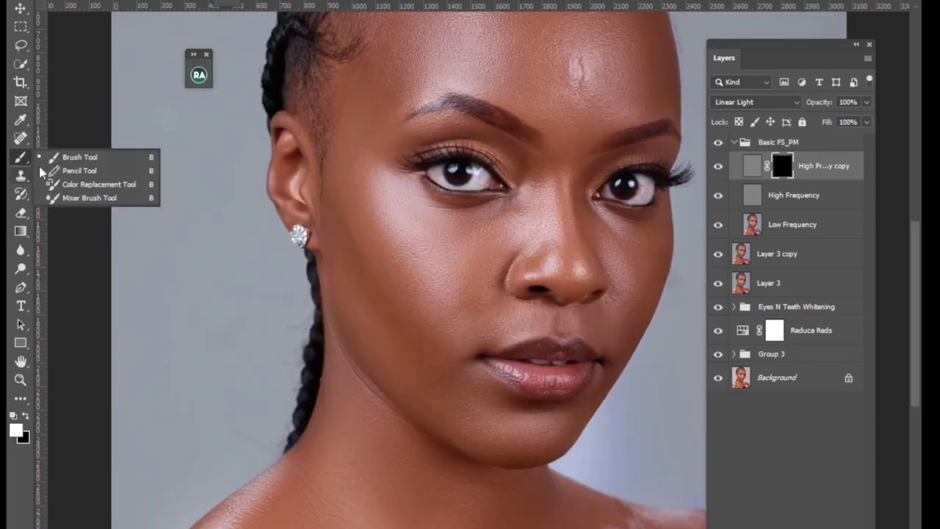
{"action": "left_click", "coordinate": [78, 158]}
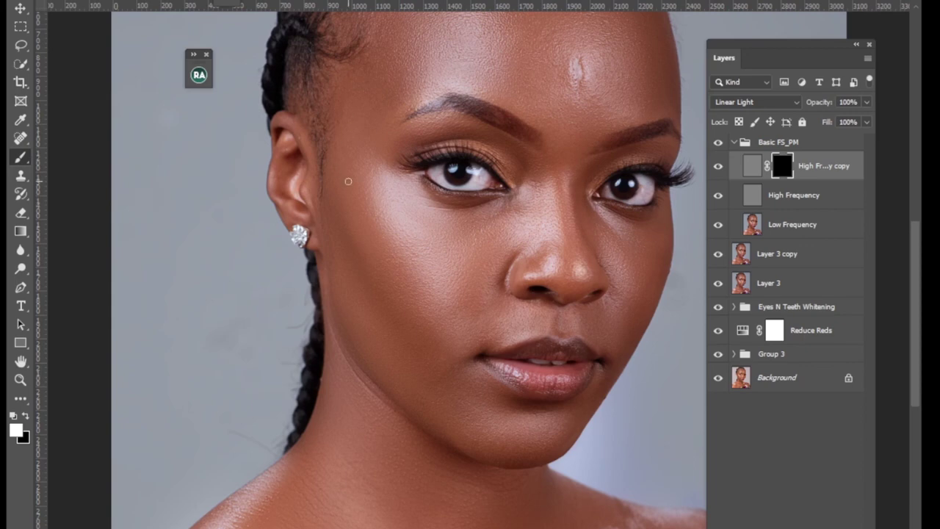
{"action": "key", "text": "bracketright"}
{"action": "key", "text": "bracketright"}
{"action": "key", "text": "bracketright"}
{"action": "key", "text": "bracketright"}
{"action": "key", "text": "bracketright"}
{"action": "key", "text": "bracketright"}
{"action": "key", "text": "bracketright"}
{"action": "key", "text": "bracketright"}
{"action": "key", "text": "bracketright"}
{"action": "key", "text": "bracketright"}
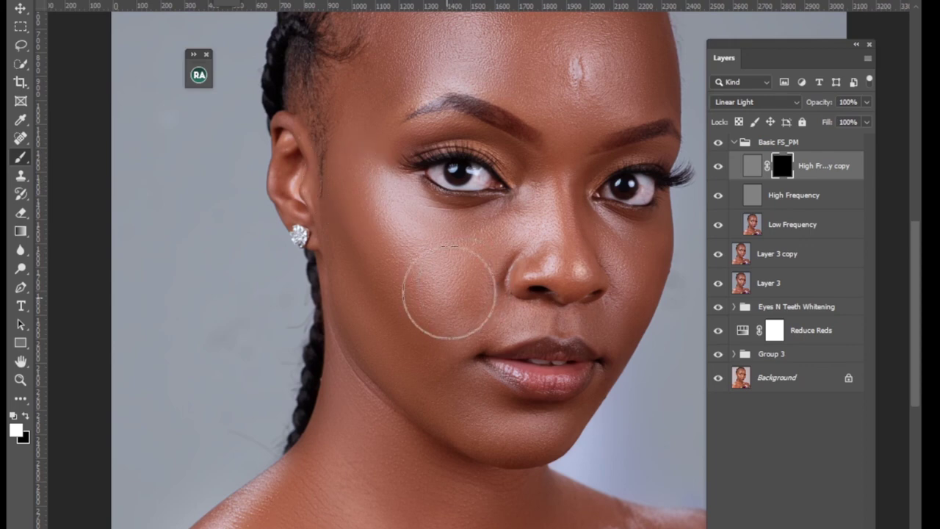
{"action": "scroll", "coordinate": [449, 291], "scroll_direction": "up", "scroll_amount": 3}
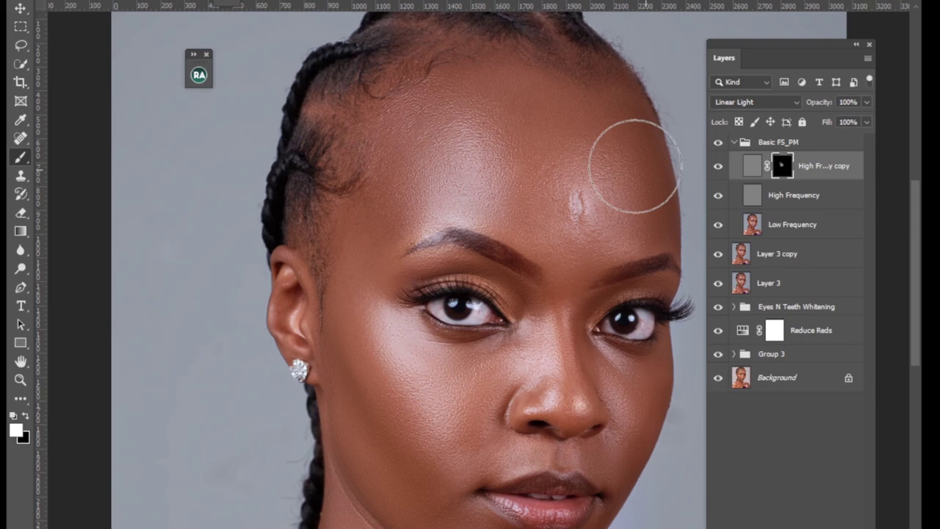
{"action": "left_click_drag", "start_coordinate": [636, 166], "coordinate": [503, 402]}
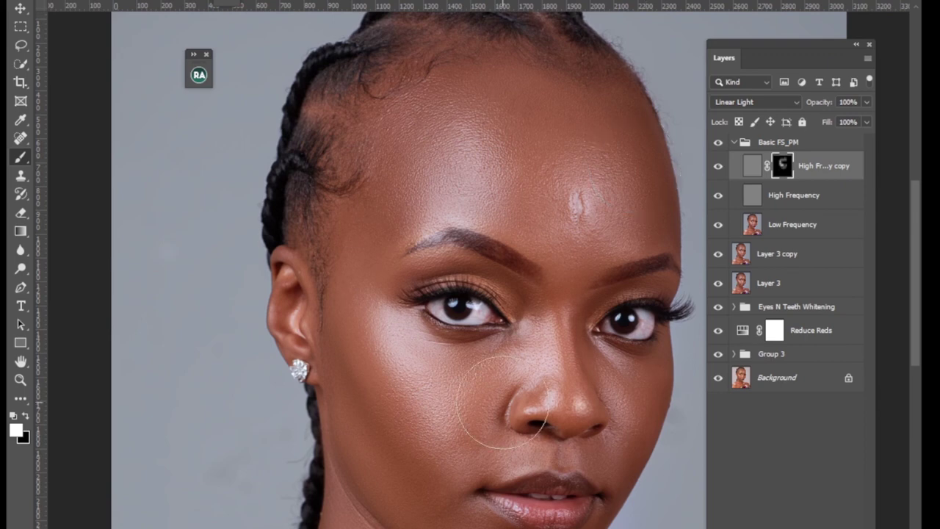
Step: Refine the face area of the High Frequency copy mask with a smaller brush and undo the last stroke
{"action": "key", "text": "bracketleft"}
{"action": "key", "text": "bracketleft"}
{"action": "key", "text": "bracketleft"}
{"action": "key", "text": "bracketleft"}
{"action": "key", "text": "bracketleft"}
{"action": "key", "text": "ctrl+z"}
{"action": "key", "text": "ctrl+minus"}
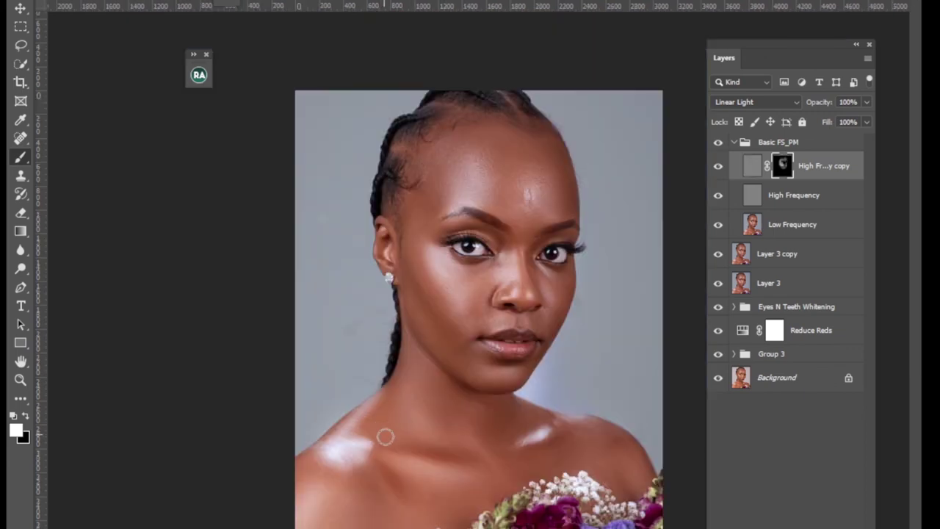
Step: Paint white over the neck, shoulders and chest on the same mask with a larger brush, and lower the layer's opacity to 73%
{"action": "key", "text": "bracketright"}
{"action": "key", "text": "bracketright"}
{"action": "key", "text": "bracketright"}
{"action": "key", "text": "bracketright"}
{"action": "key", "text": "bracketright"}
{"action": "left_click_drag", "start_coordinate": [441, 527], "coordinate": [394, 505]}
{"action": "left_click_drag", "start_coordinate": [867, 102], "coordinate": [847, 122]}
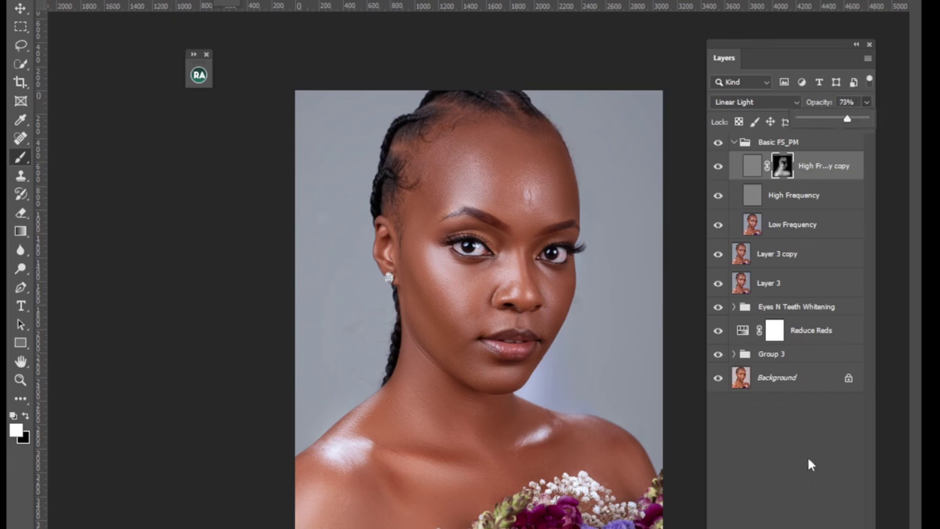
Step: Add a Selective Color adjustment above the High Frequency copy and slightly raise the Black value of its Blacks range
{"action": "left_click", "coordinate": [790, 523]}
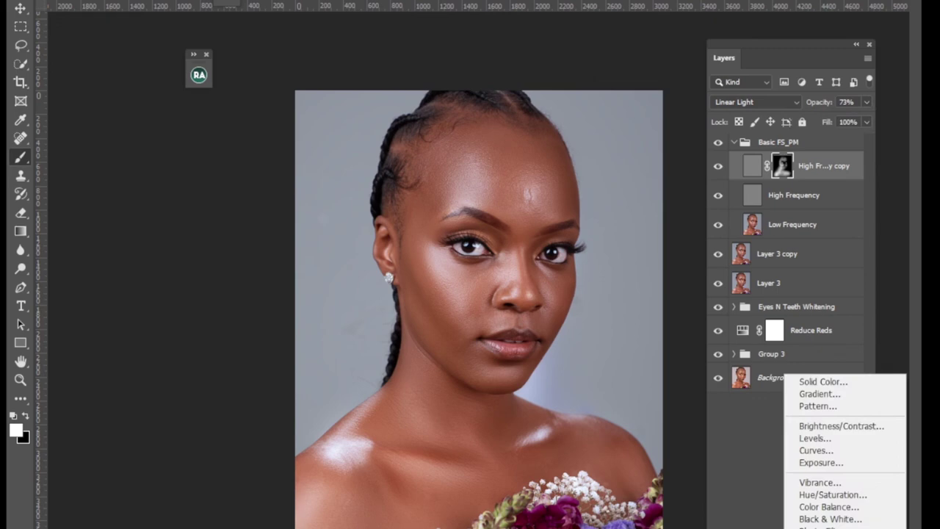
{"action": "left_click", "coordinate": [830, 523]}
{"action": "left_click", "coordinate": [316, 79]}
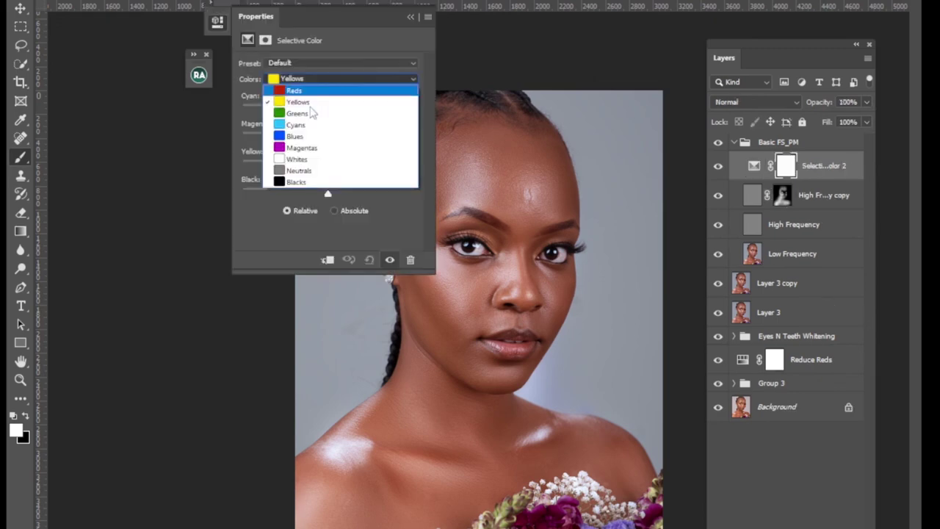
{"action": "left_click", "coordinate": [296, 181]}
{"action": "left_click_drag", "start_coordinate": [327, 193], "coordinate": [330, 193]}
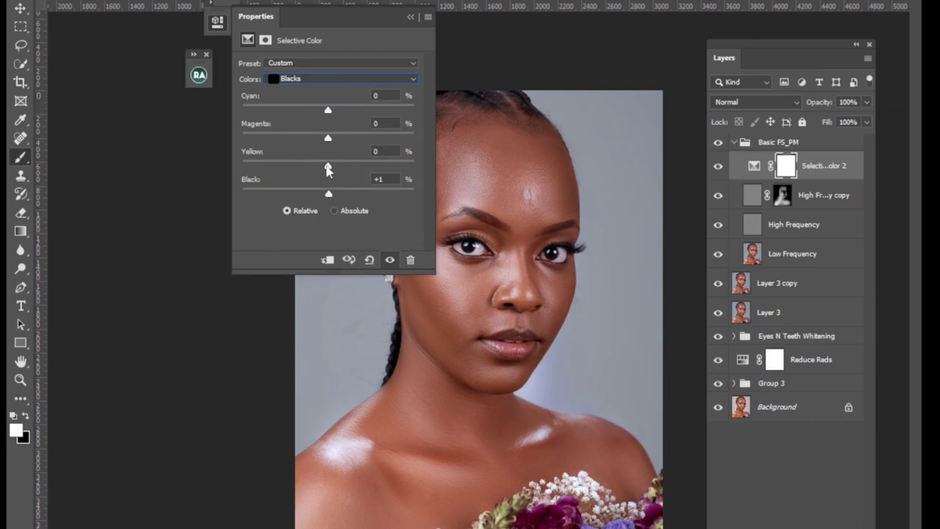
{"action": "left_click_drag", "start_coordinate": [328, 168], "coordinate": [331, 193]}
{"action": "left_click", "coordinate": [411, 16]}
Step: Compare the portrait with and without the Selective Color adjustment, and collapse the Basic FS_PM group
{"action": "left_click", "coordinate": [719, 168]}
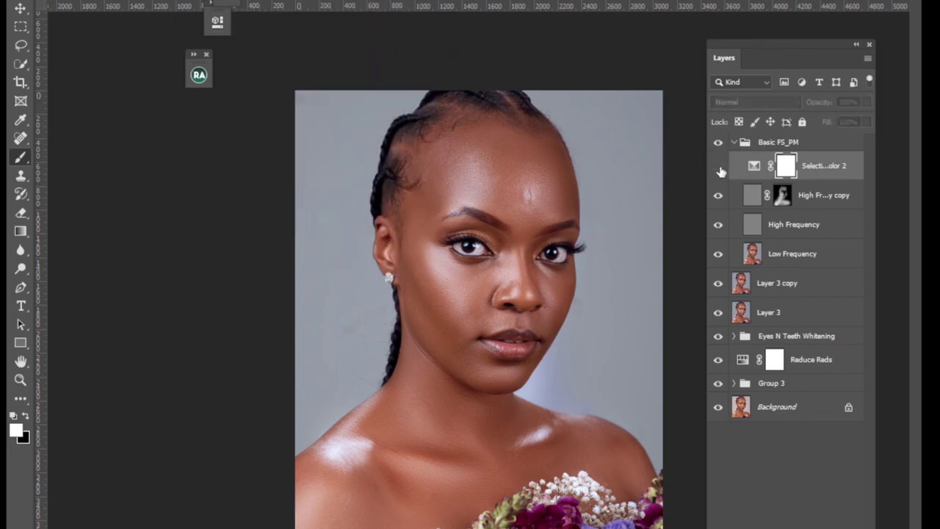
{"action": "left_click", "coordinate": [718, 167]}
{"action": "left_click", "coordinate": [719, 168]}
{"action": "left_click", "coordinate": [719, 167]}
{"action": "left_click", "coordinate": [734, 143]}
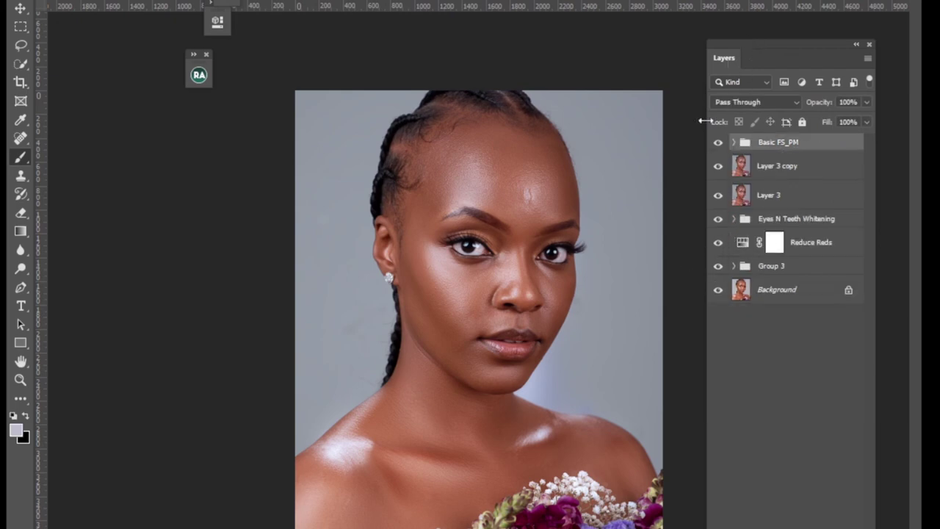
Step: Lower the High Frequency copy layer's opacity to 53% while checking the skin texture around the cheek, nose and lips
{"action": "key", "text": "ctrl+plus"}
{"action": "key", "text": "ctrl+plus"}
{"action": "key", "text": "ctrl+plus"}
{"action": "key", "text": "ctrl+plus"}
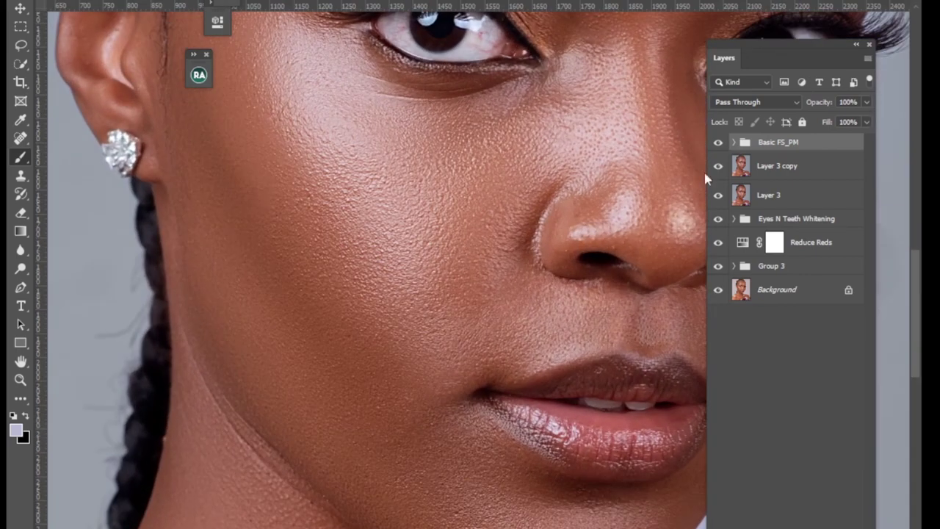
{"action": "left_click", "coordinate": [786, 163]}
{"action": "left_click", "coordinate": [733, 142]}
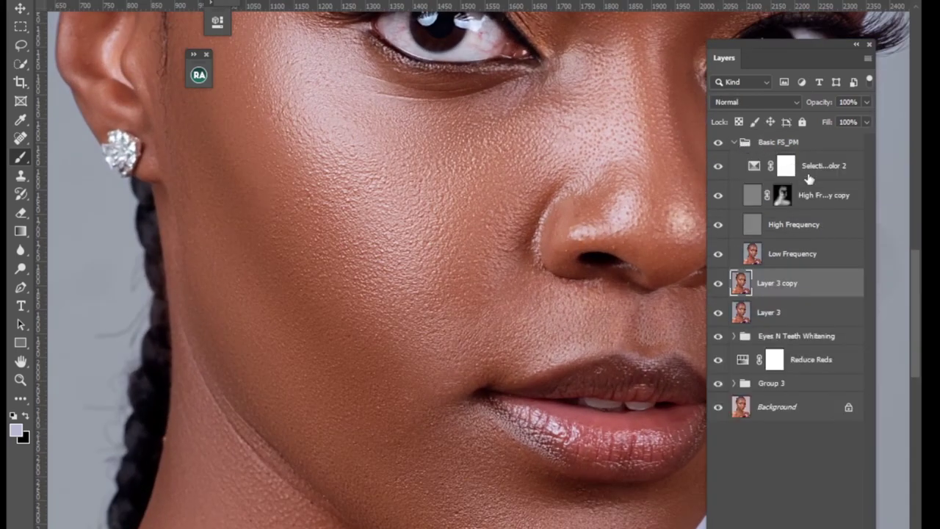
{"action": "left_click", "coordinate": [820, 192]}
{"action": "left_click_drag", "start_coordinate": [868, 102], "coordinate": [839, 125]}
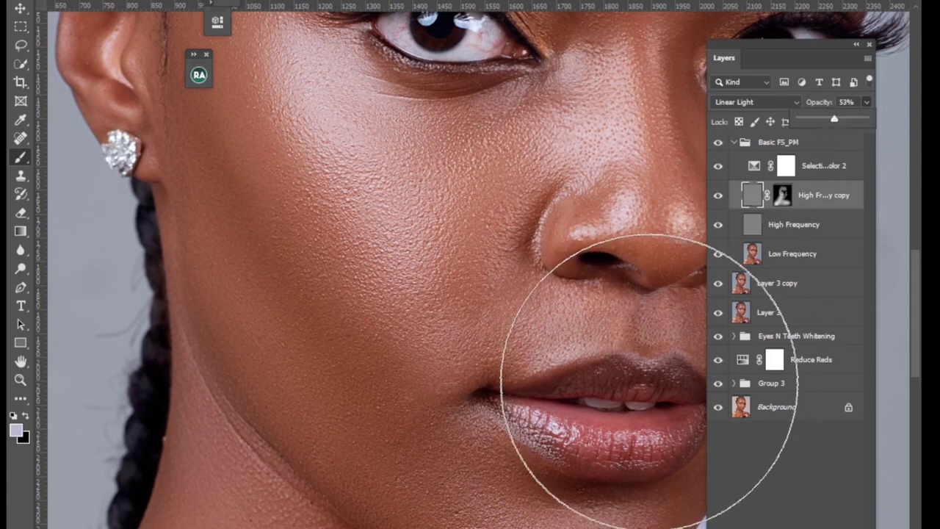
{"action": "left_click", "coordinate": [594, 399]}
{"action": "left_click_drag", "start_coordinate": [593, 399], "coordinate": [521, 365]}
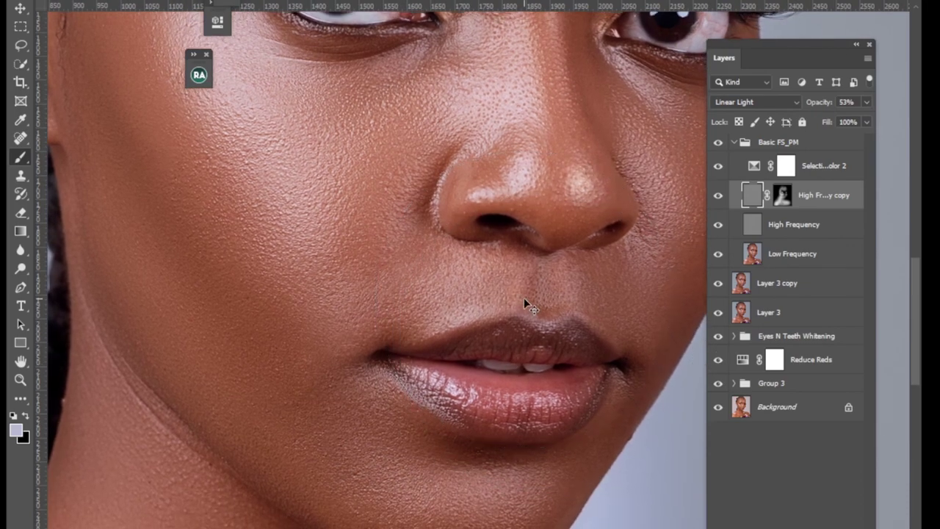
{"action": "scroll", "coordinate": [524, 298], "scroll_direction": "down", "scroll_amount": 1}
{"action": "scroll", "coordinate": [524, 298], "scroll_direction": "down", "scroll_amount": 3}
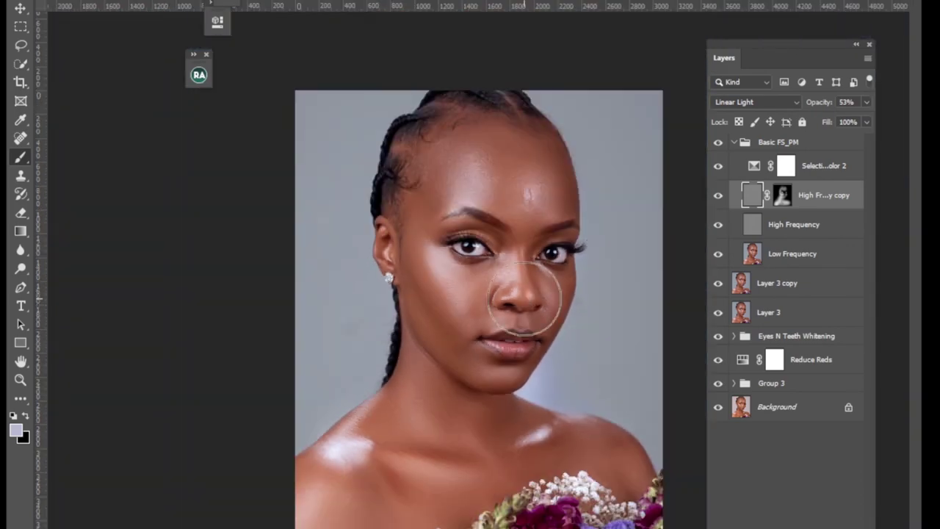
Step: Paint black on the High Frequency copy mask over the forehead to reduce the extra texture, and check the whole portrait
{"action": "left_click", "coordinate": [783, 195]}
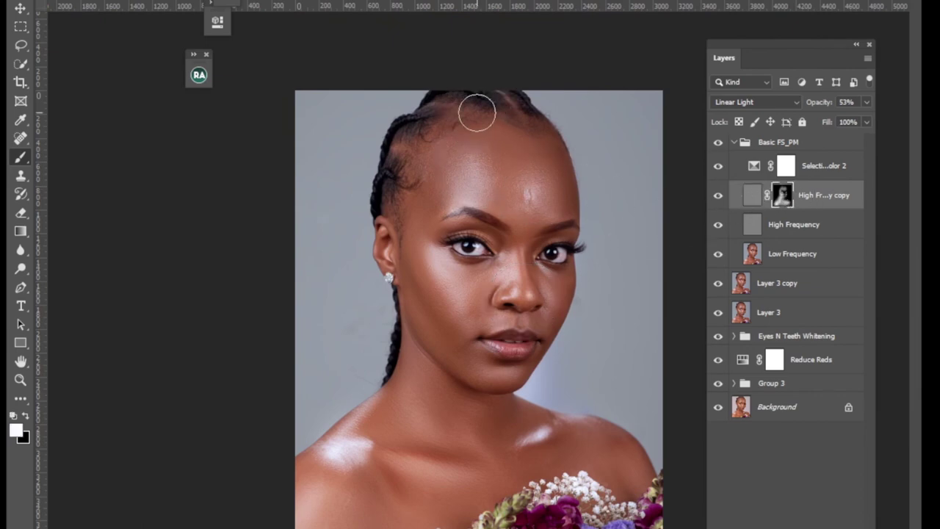
{"action": "key", "text": "x"}
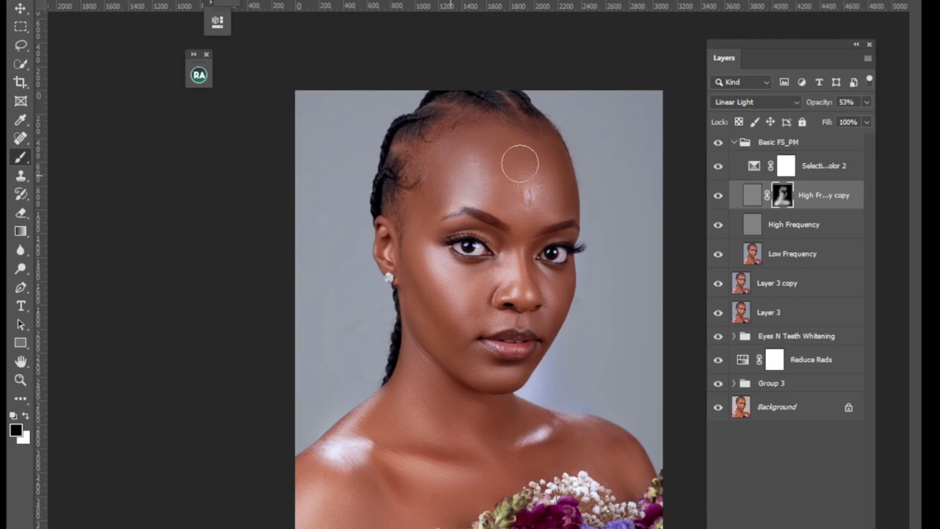
{"action": "key", "text": "ctrl+plus"}
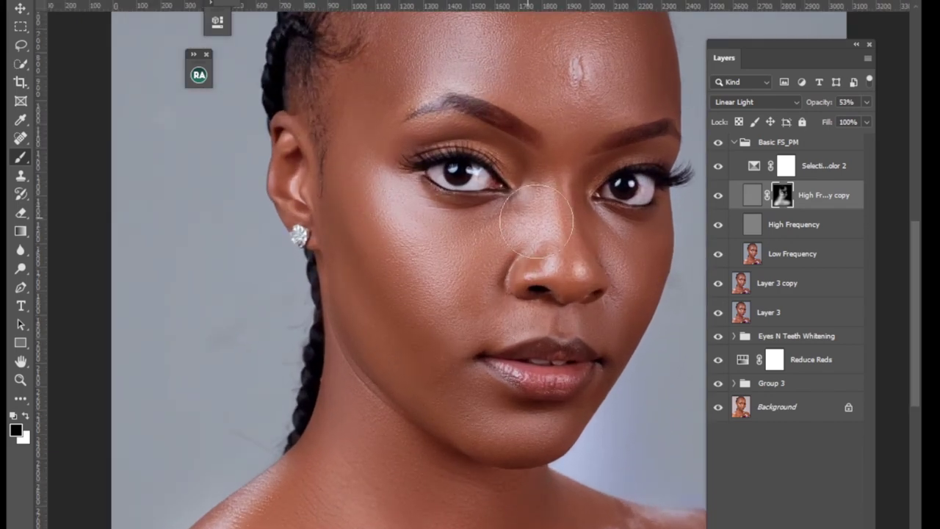
{"action": "left_click_drag", "start_coordinate": [531, 206], "coordinate": [498, 375]}
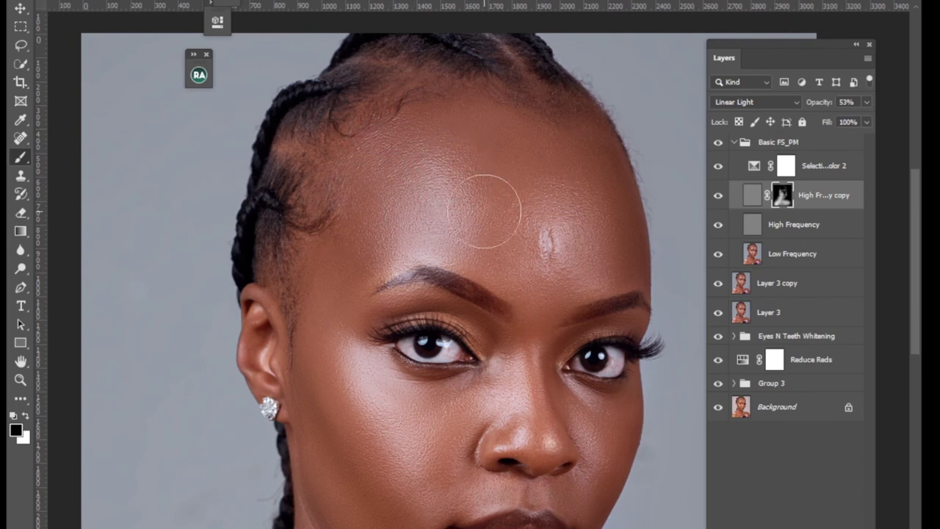
{"action": "scroll", "coordinate": [548, 147], "scroll_direction": "down", "scroll_amount": 3}
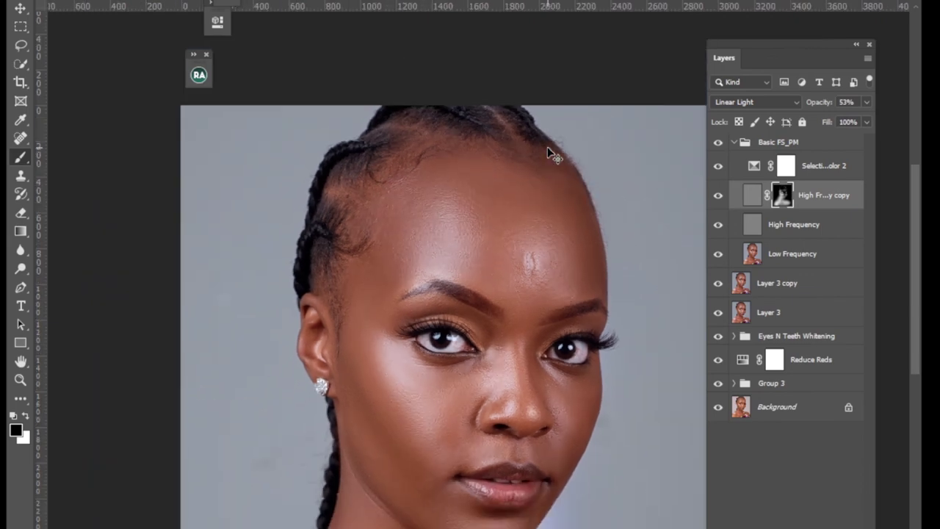
{"action": "scroll", "coordinate": [548, 147], "scroll_direction": "down", "scroll_amount": 2}
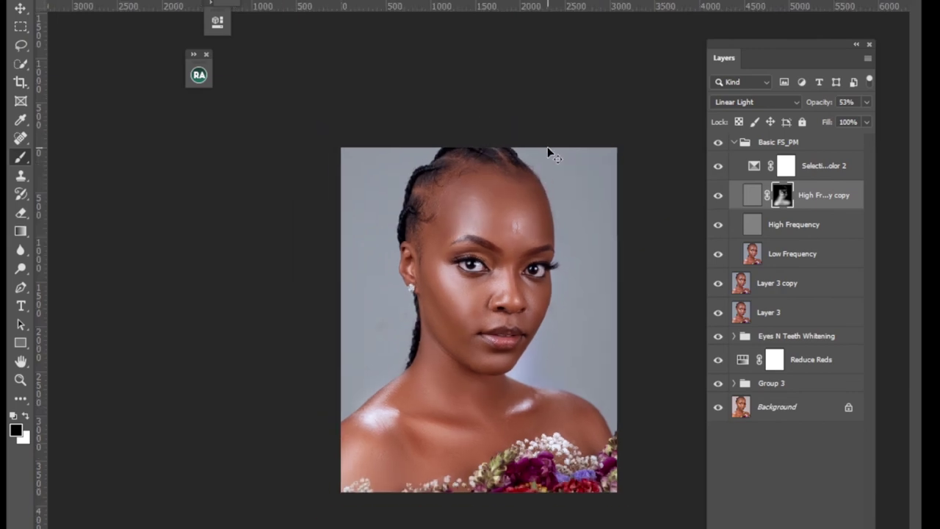
{"action": "scroll", "coordinate": [547, 151], "scroll_direction": "up", "scroll_amount": 1}
{"action": "scroll", "coordinate": [547, 151], "scroll_direction": "up", "scroll_amount": 3}
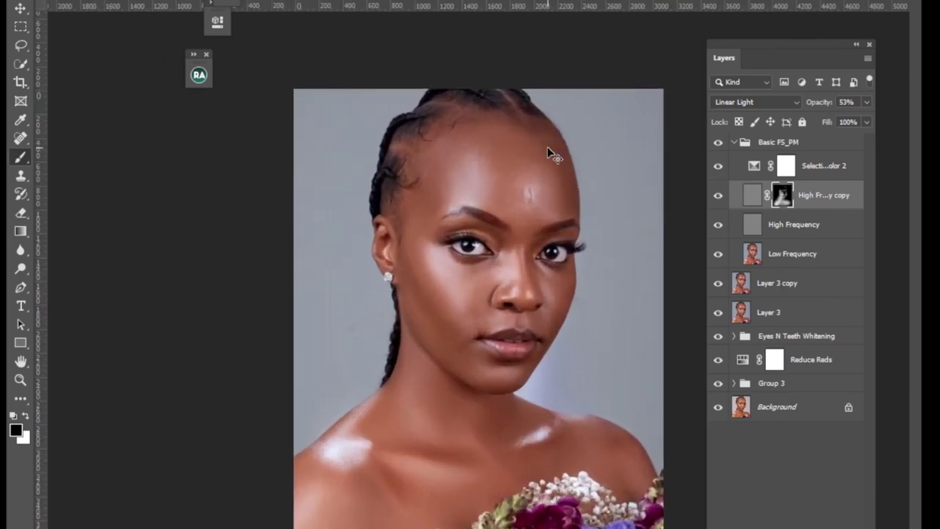